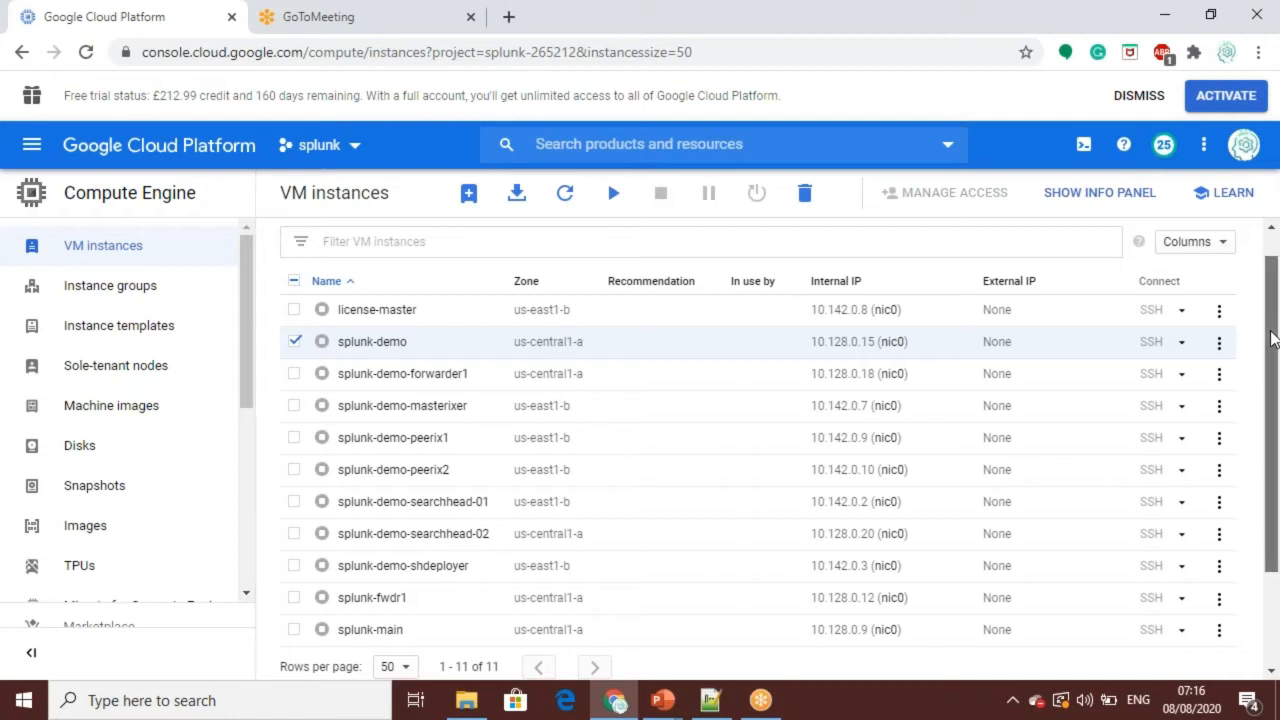
Step: Start the splunk-demo VM instance from the Compute Engine instance list and dismiss the resulting notification
left_click_drag(1272, 330, 1274, 370)
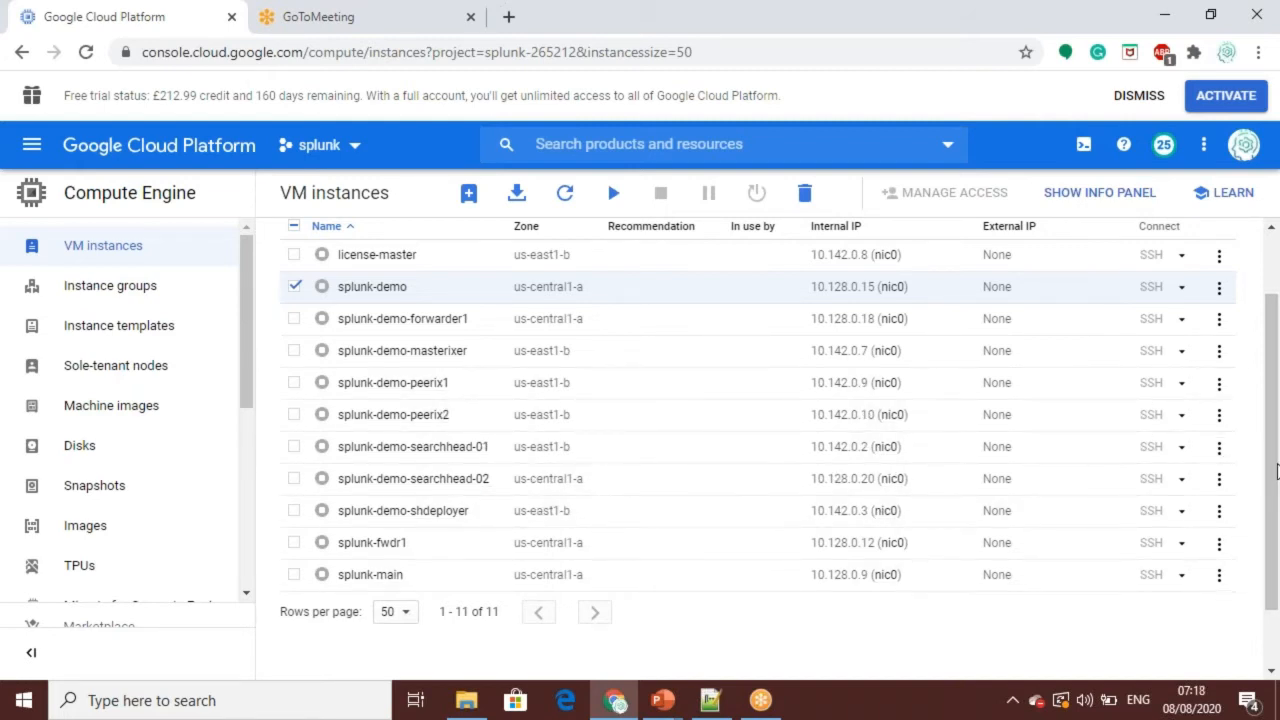
left_click(1270, 258)
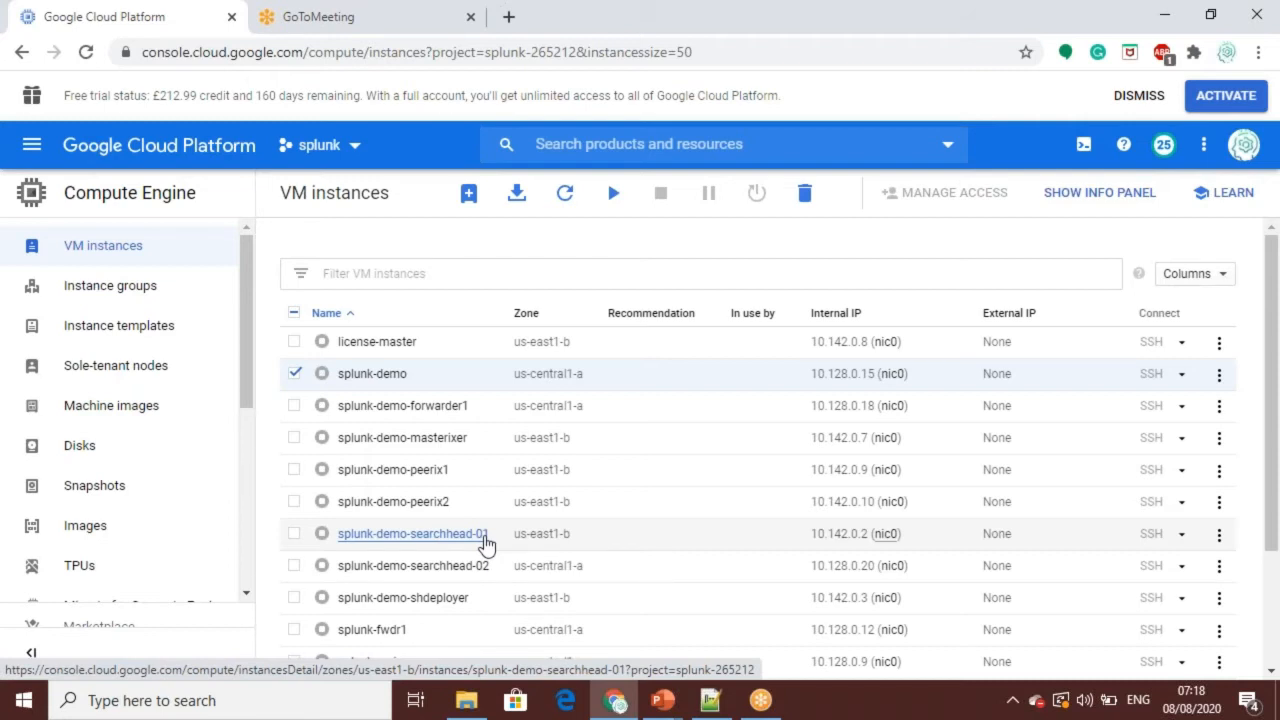
left_click(294, 373)
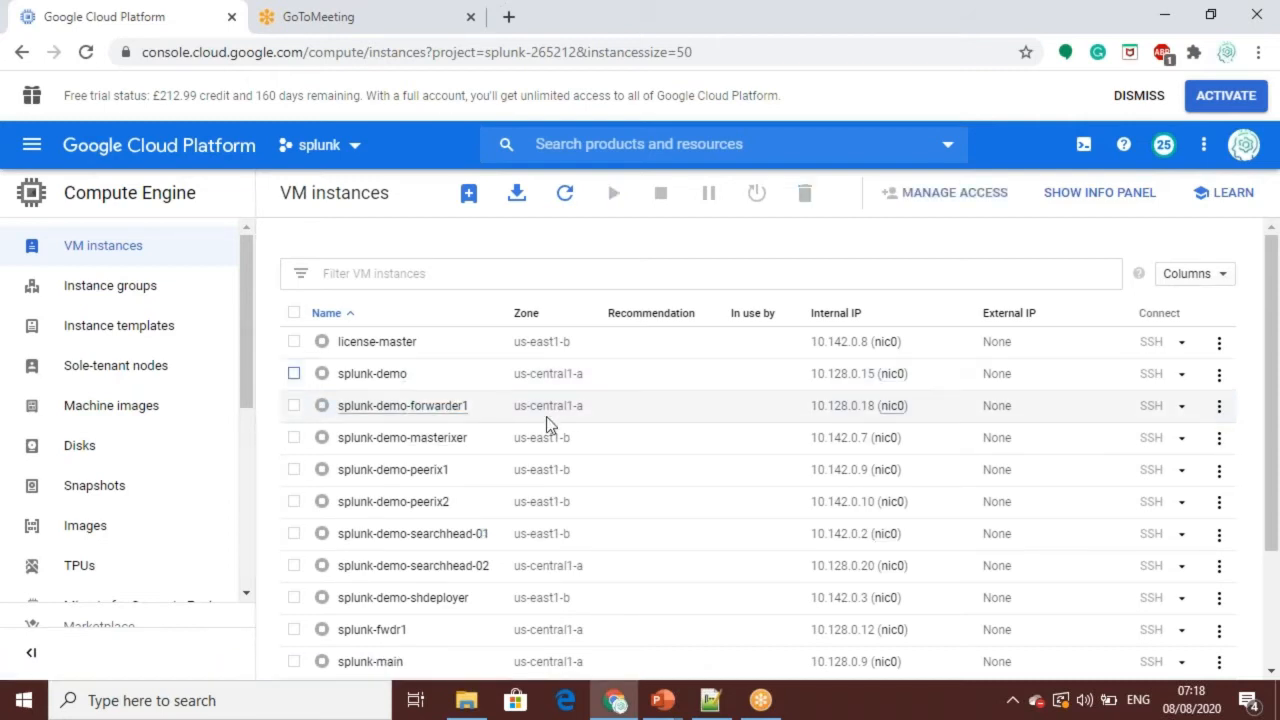
left_click(1220, 375)
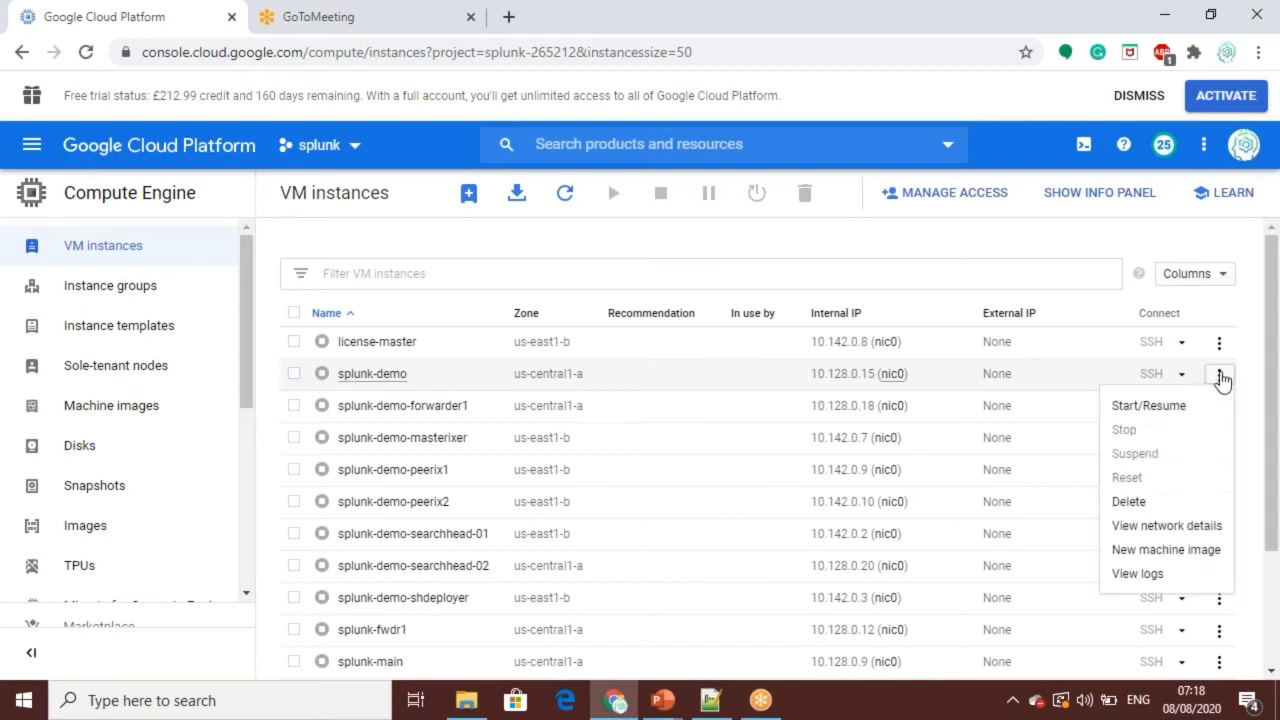
left_click(1145, 407)
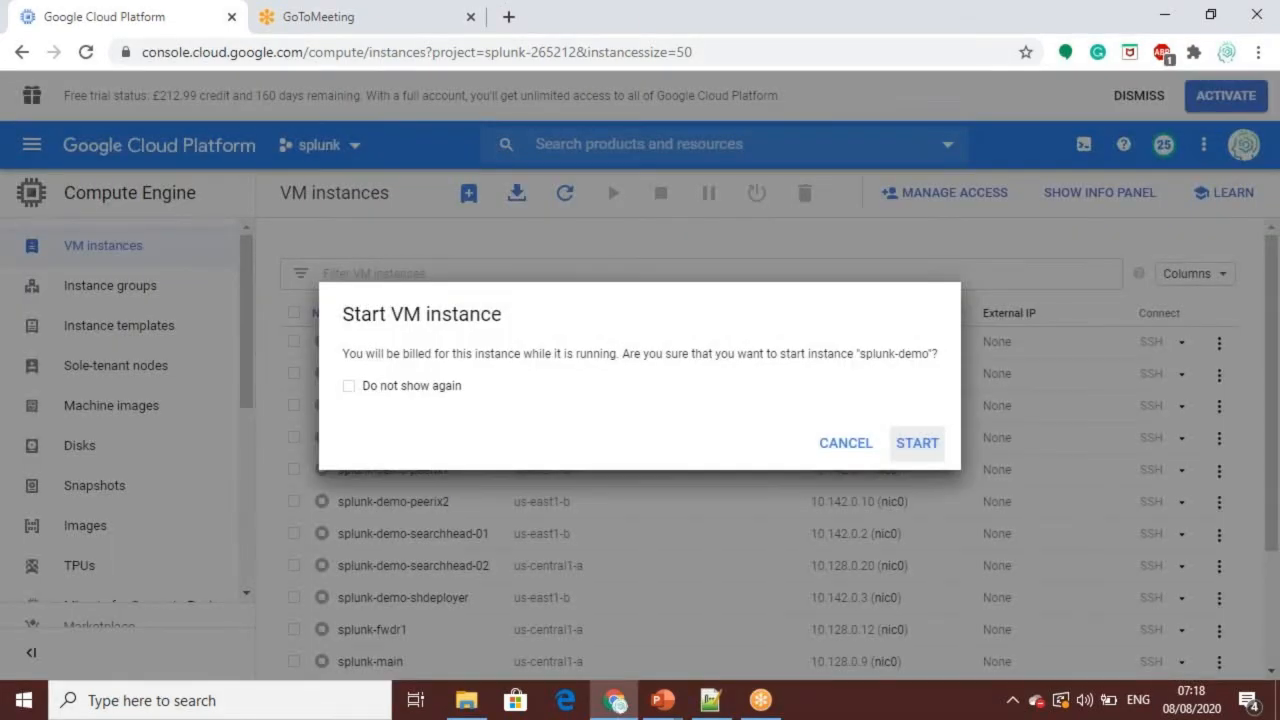
left_click(922, 451)
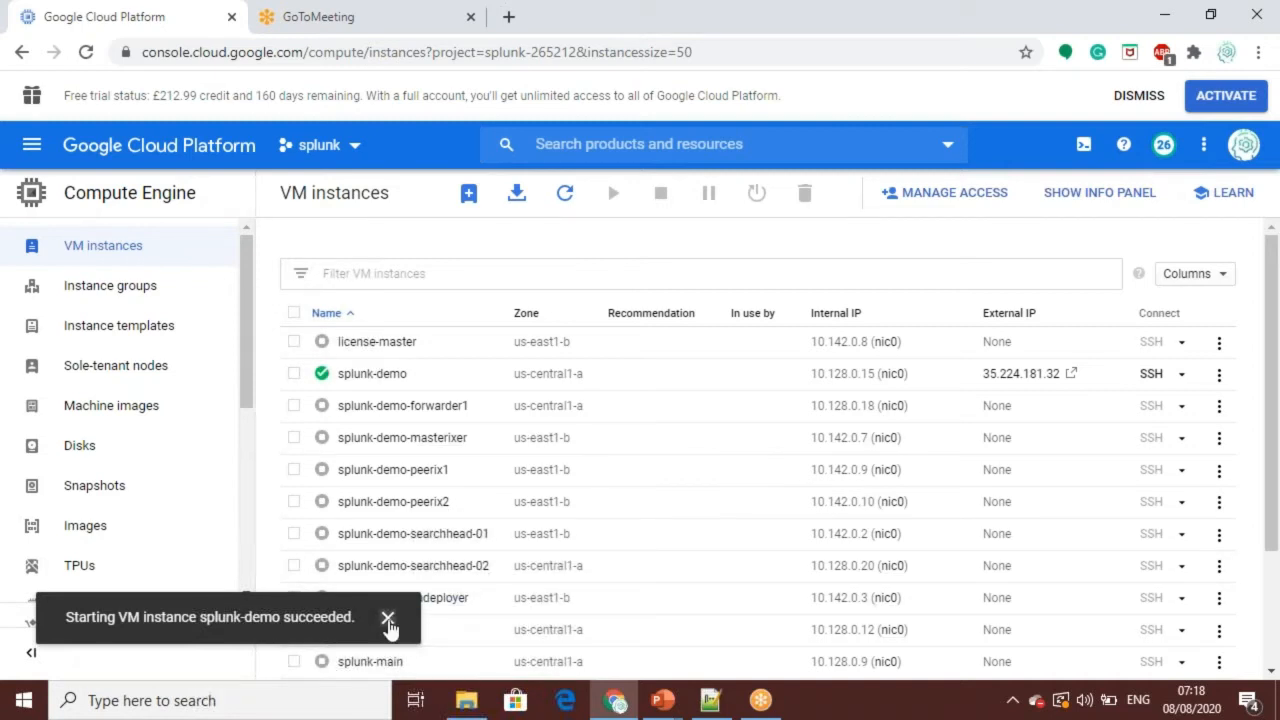
left_click(388, 620)
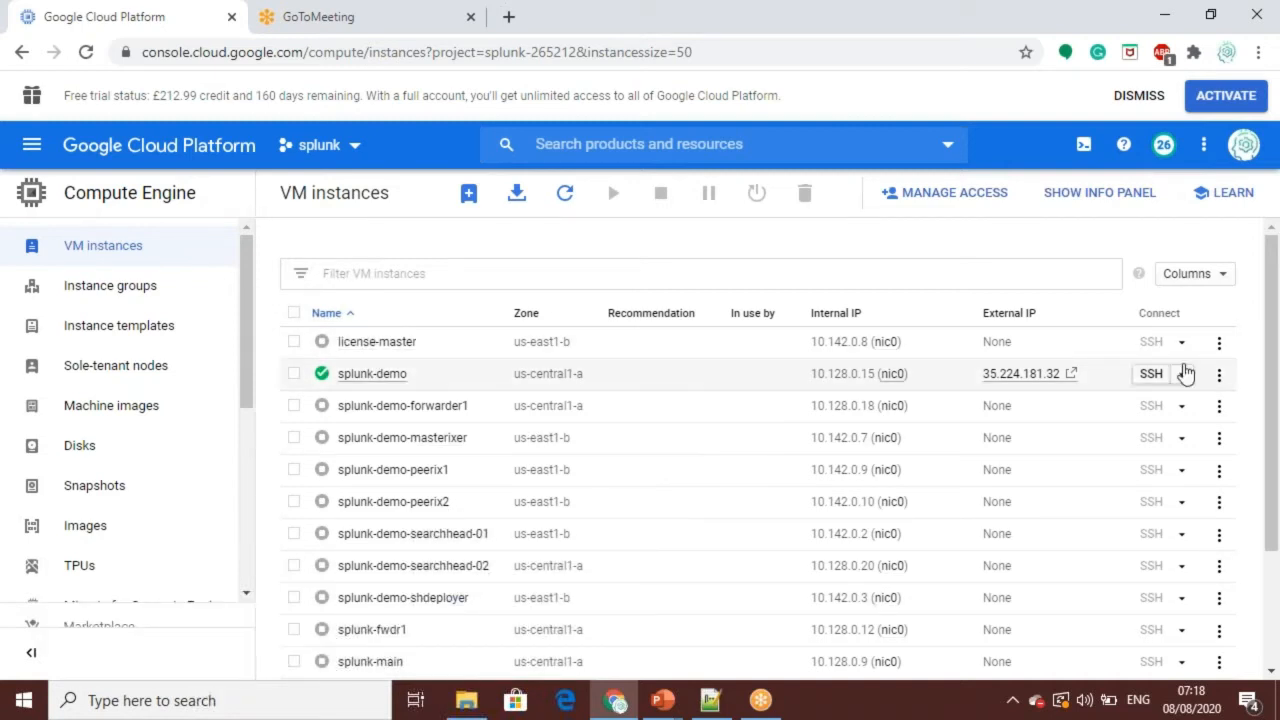
Step: Open an SSH session to the splunk-demo instance and switch to the root user with sudo su
left_click(1149, 380)
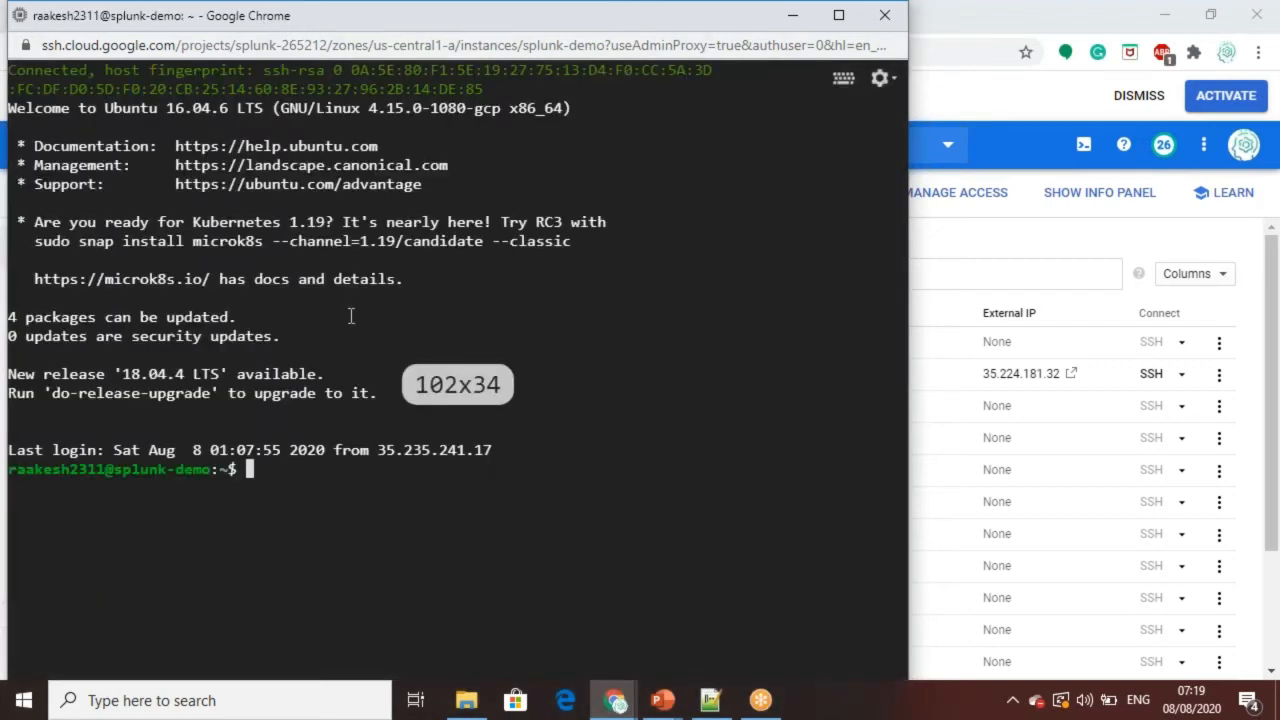
type("sud")
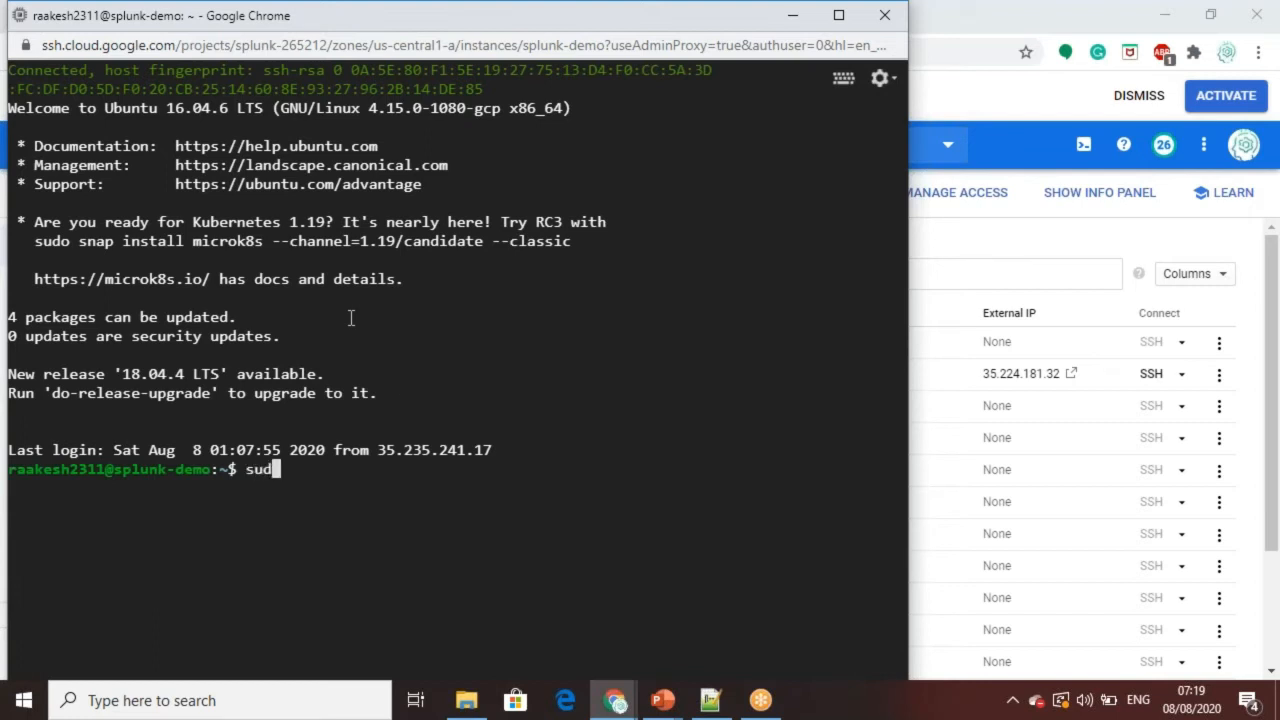
type("o su")
key("Return")
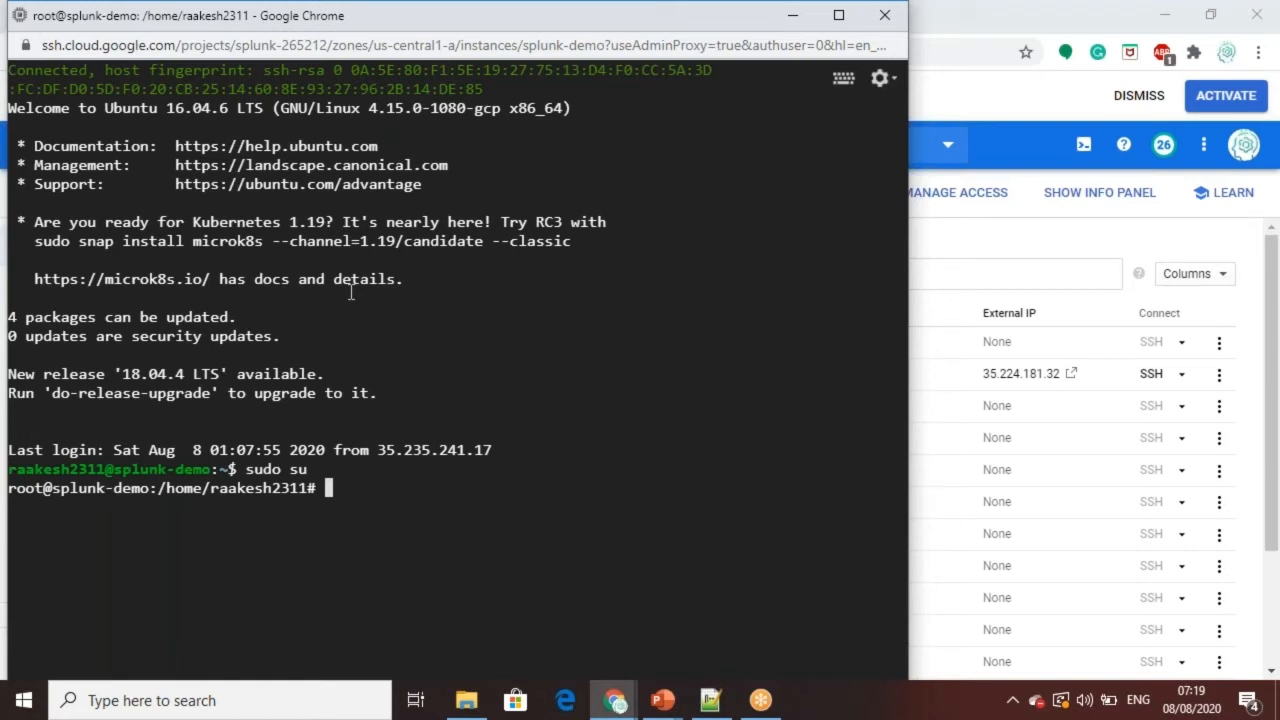
Step: Change to the /opt/splunk/bin directory, start Splunk with ./splunk start, and maximize the terminal window
type("cd /opt/splunk/bin")
key("Return")
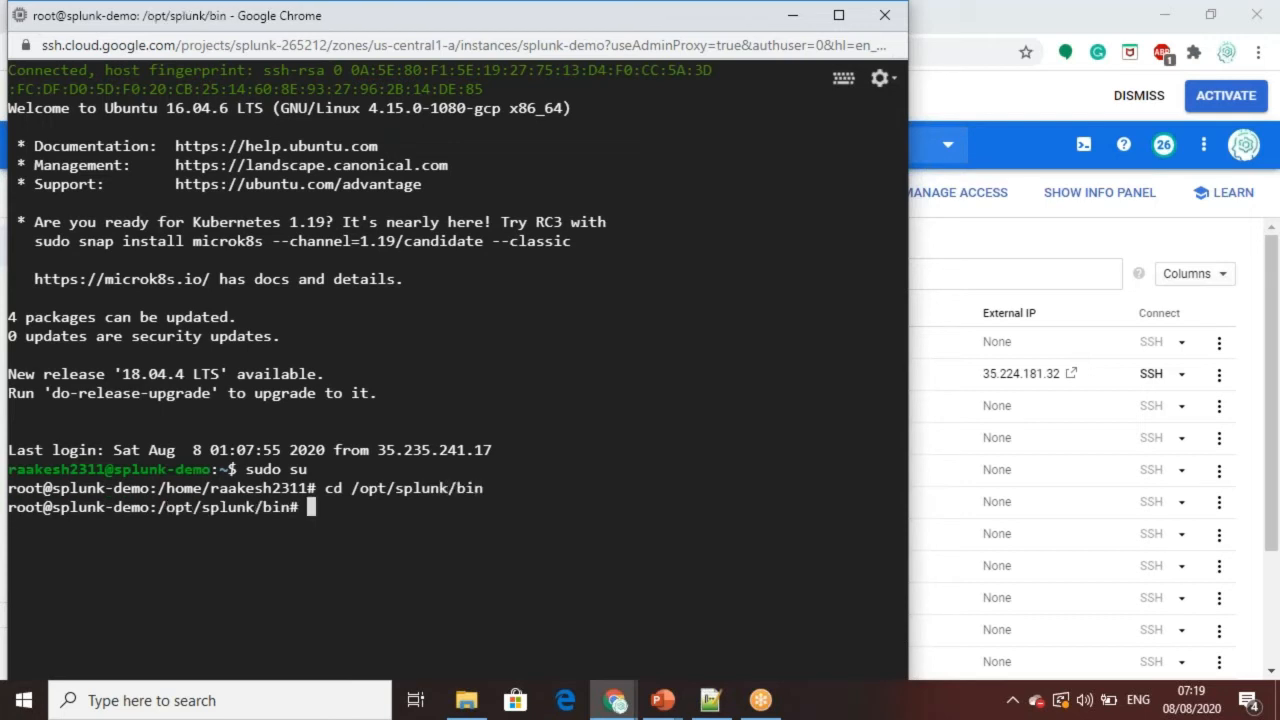
type("./splunk start")
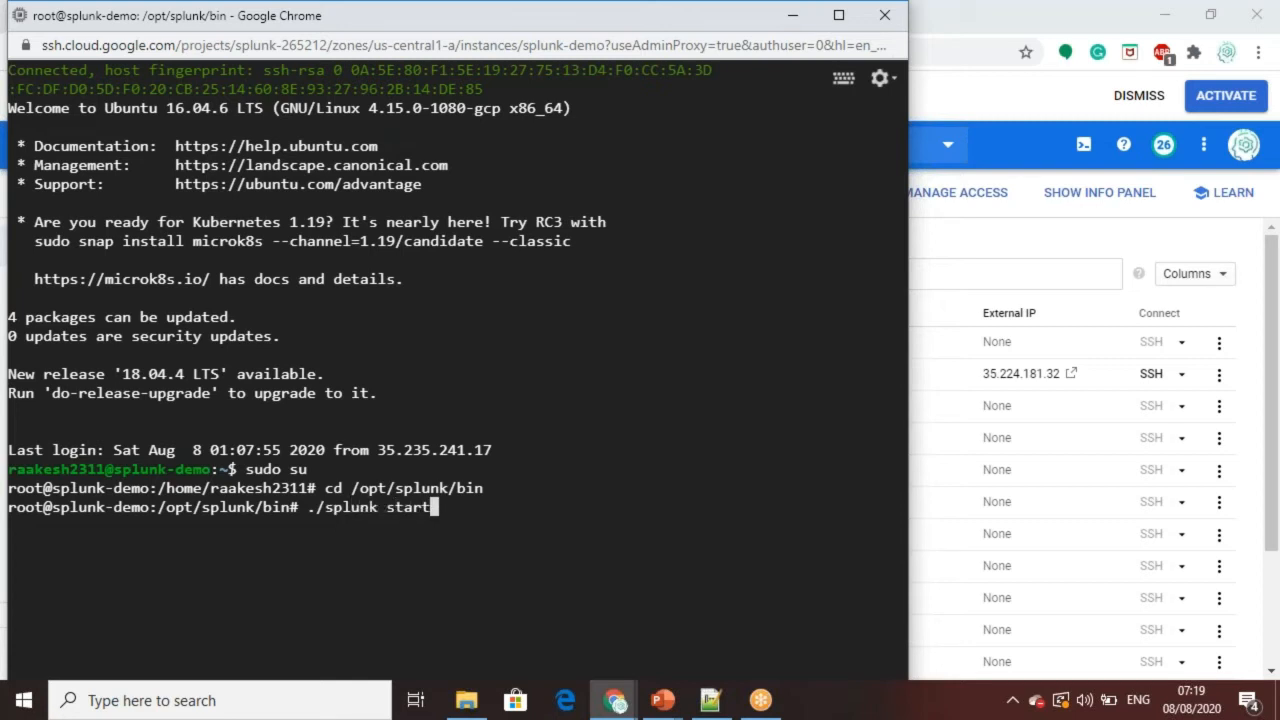
key("Return")
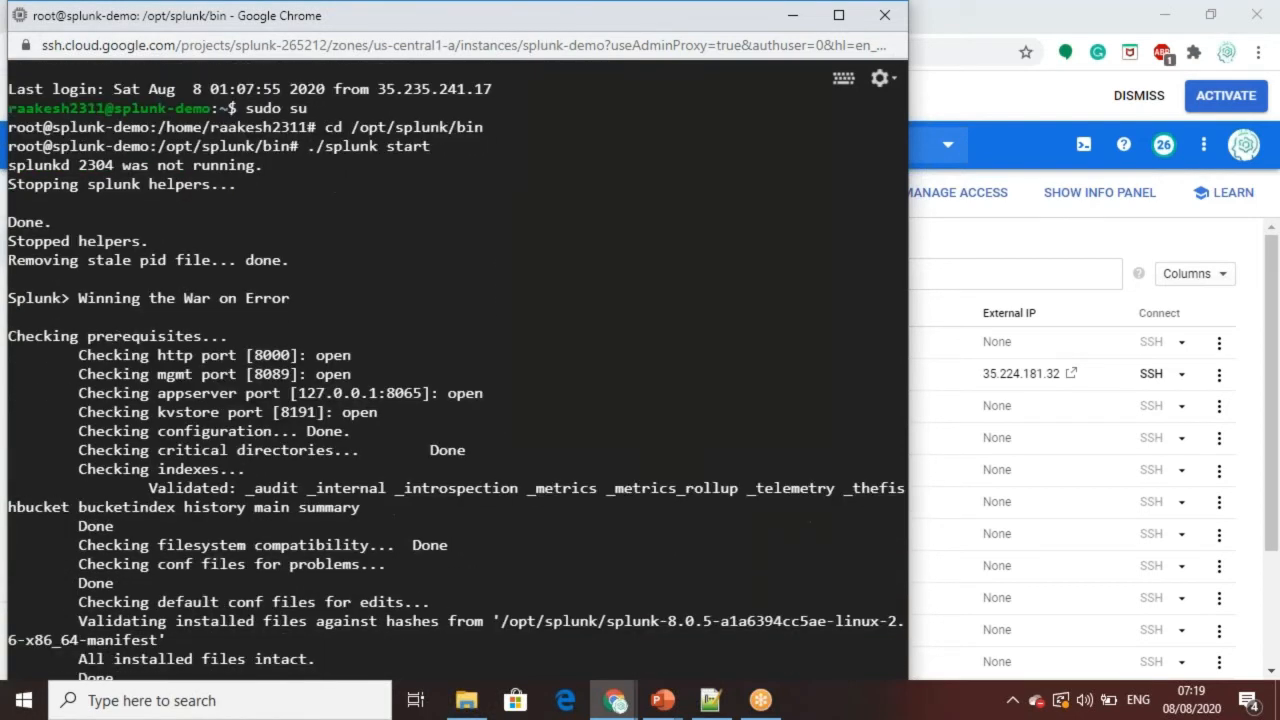
double_click(240, 17)
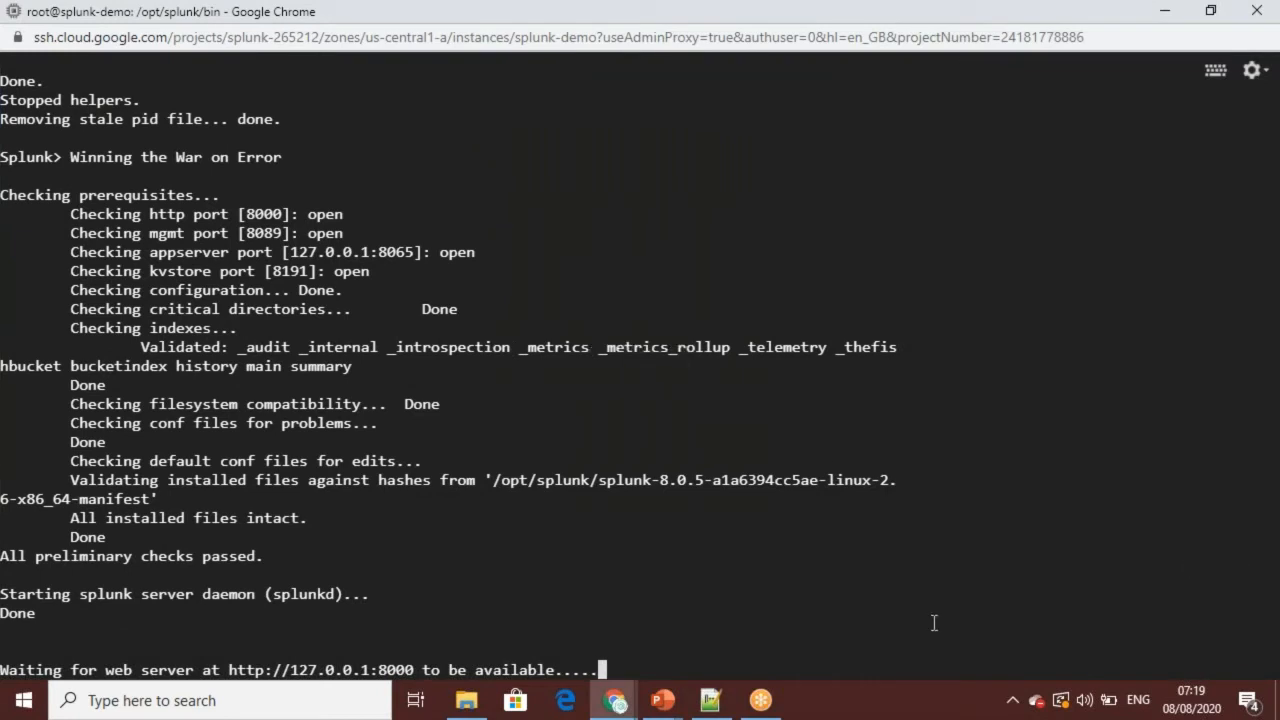
Step: Copy splunk-demo's external IP from the VM list and open 35.224.181.32:8000 in the GoToMeeting browser tab
mouse_move(615, 697)
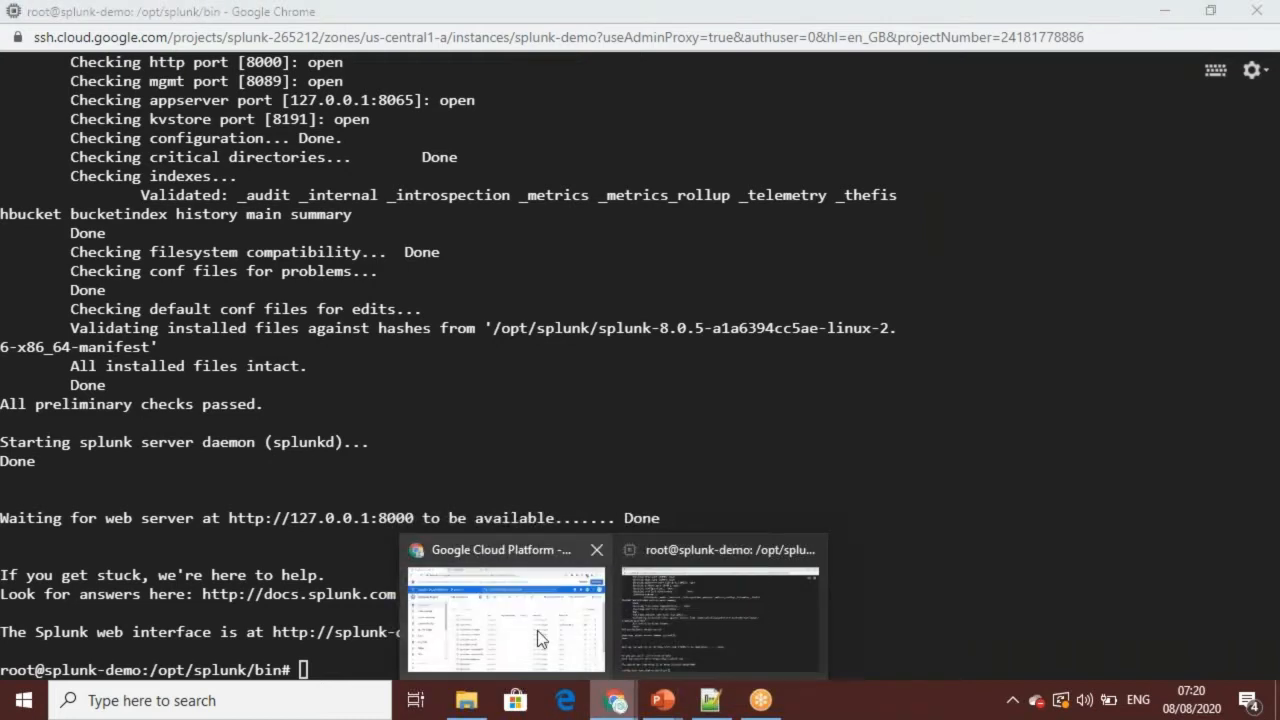
left_click(537, 638)
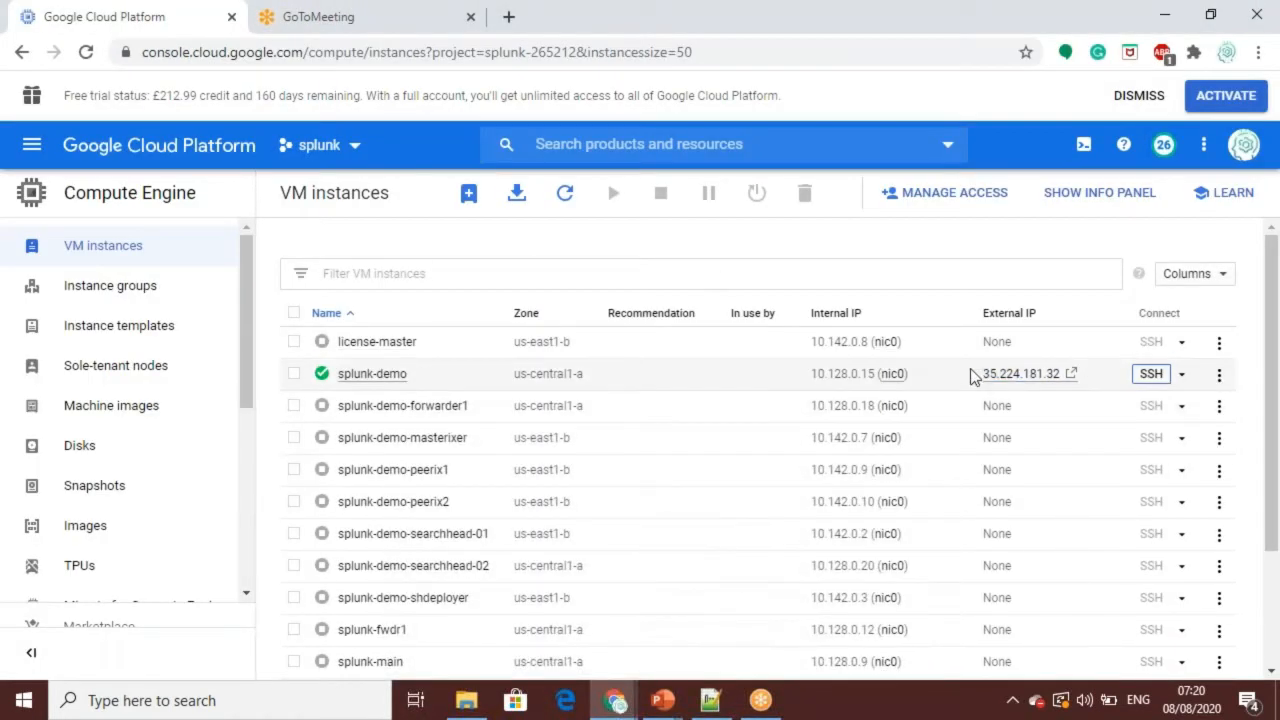
left_click_drag(982, 374, 1062, 374)
key("ctrl+c")
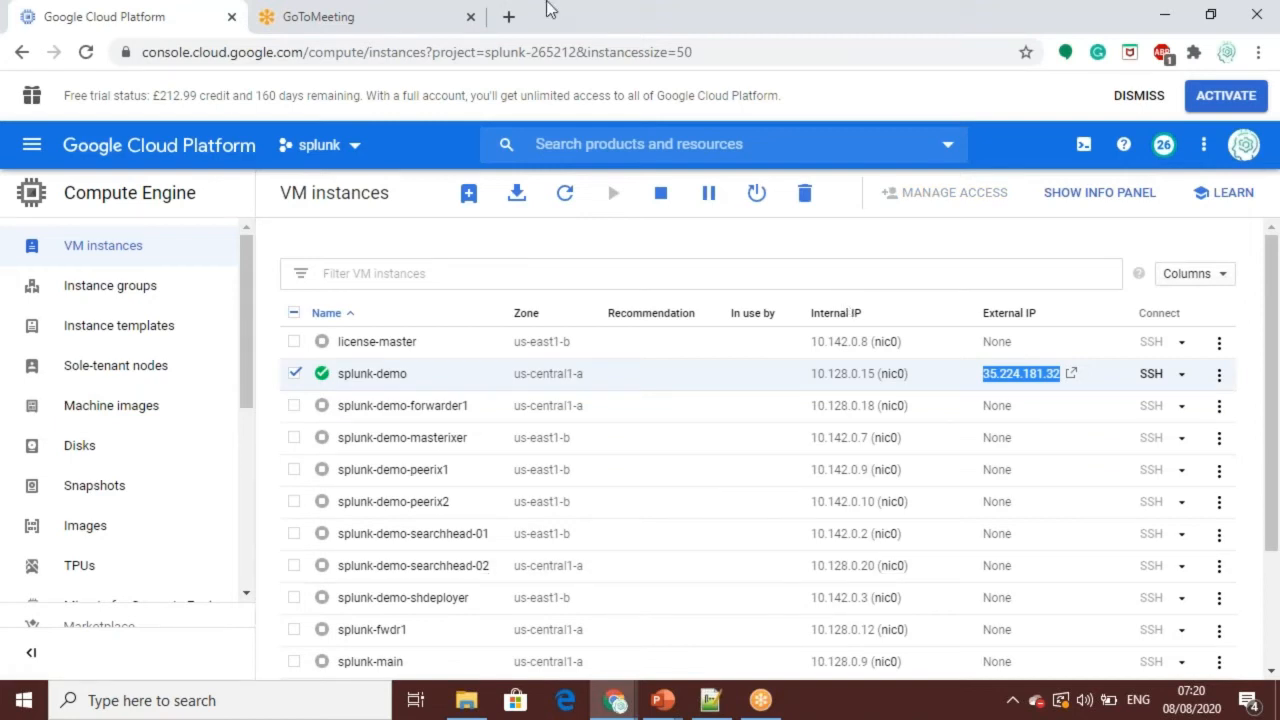
left_click(330, 17)
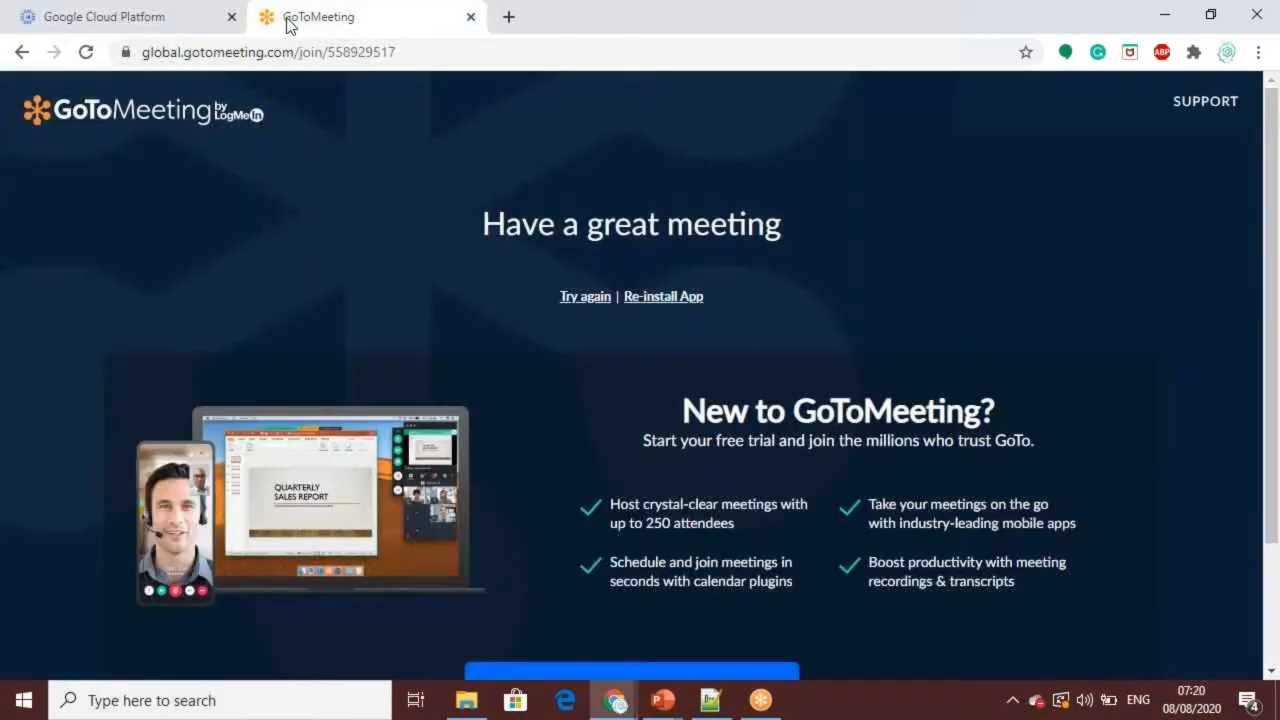
left_click(369, 56)
key("ctrl+v")
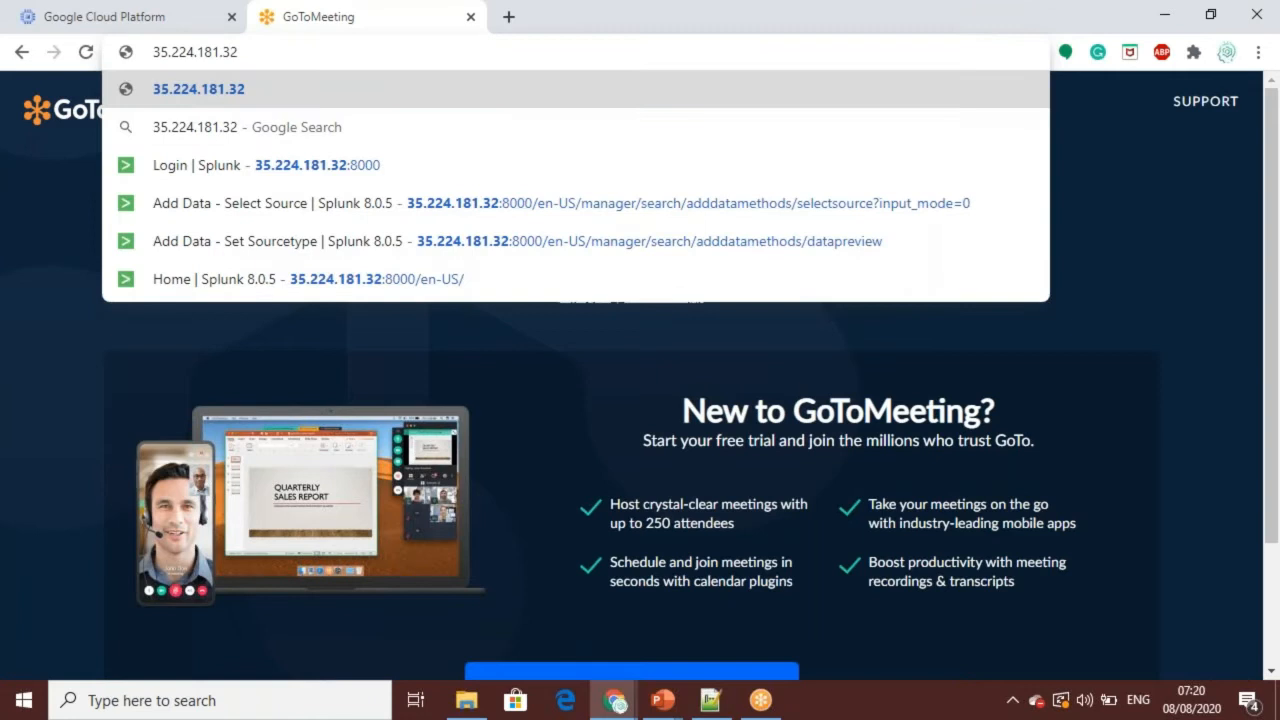
type(":800")
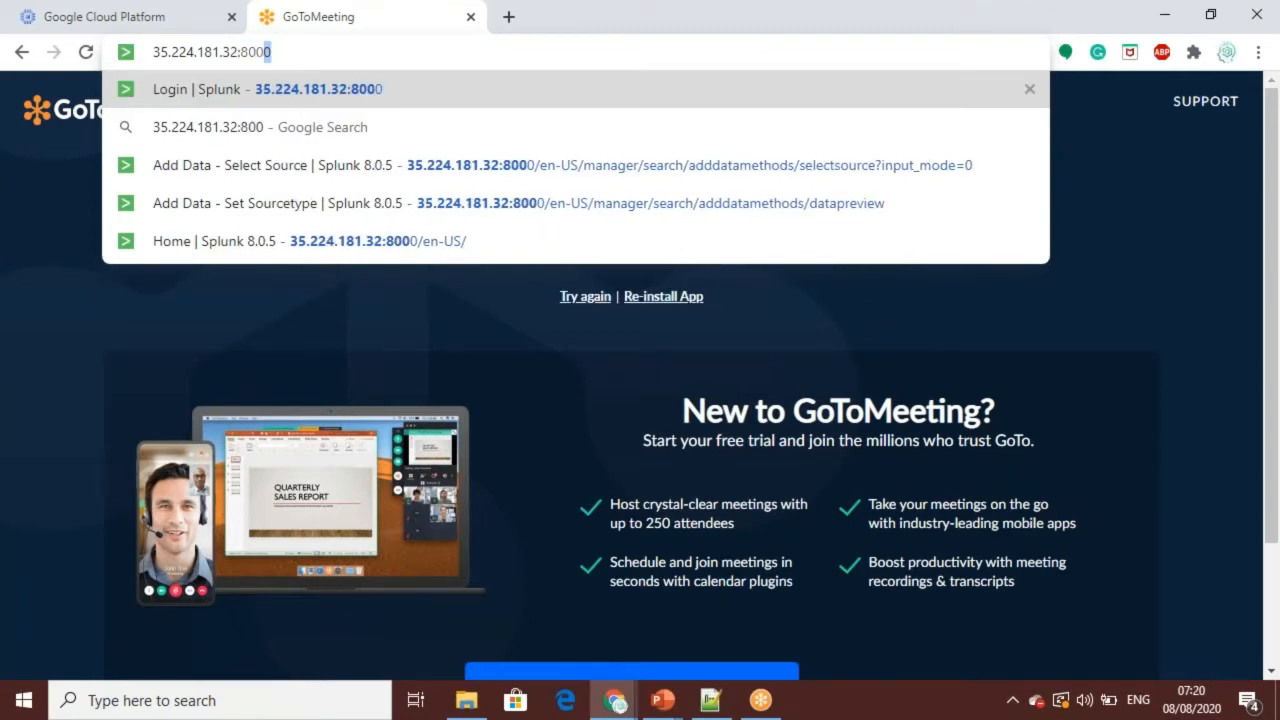
key("Return")
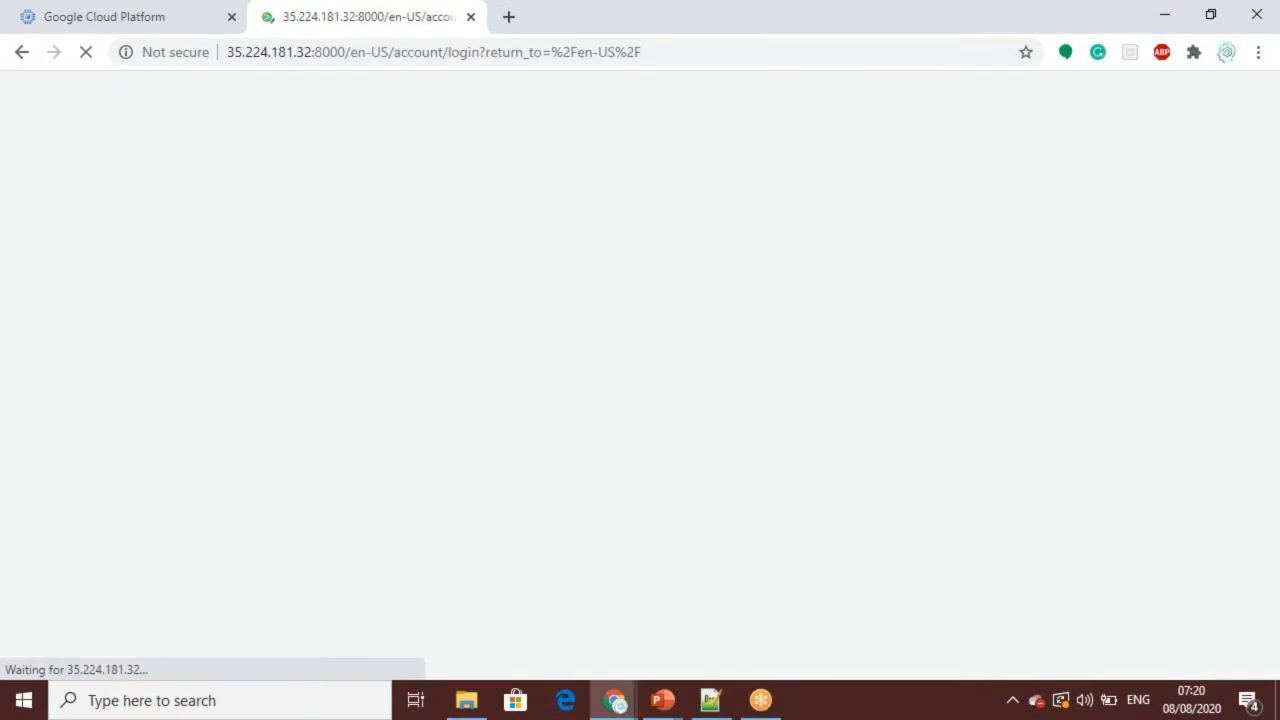
Step: Sign in to Splunk Enterprise as admin with the account password and dismiss the browser's password-change warning
type("admin")
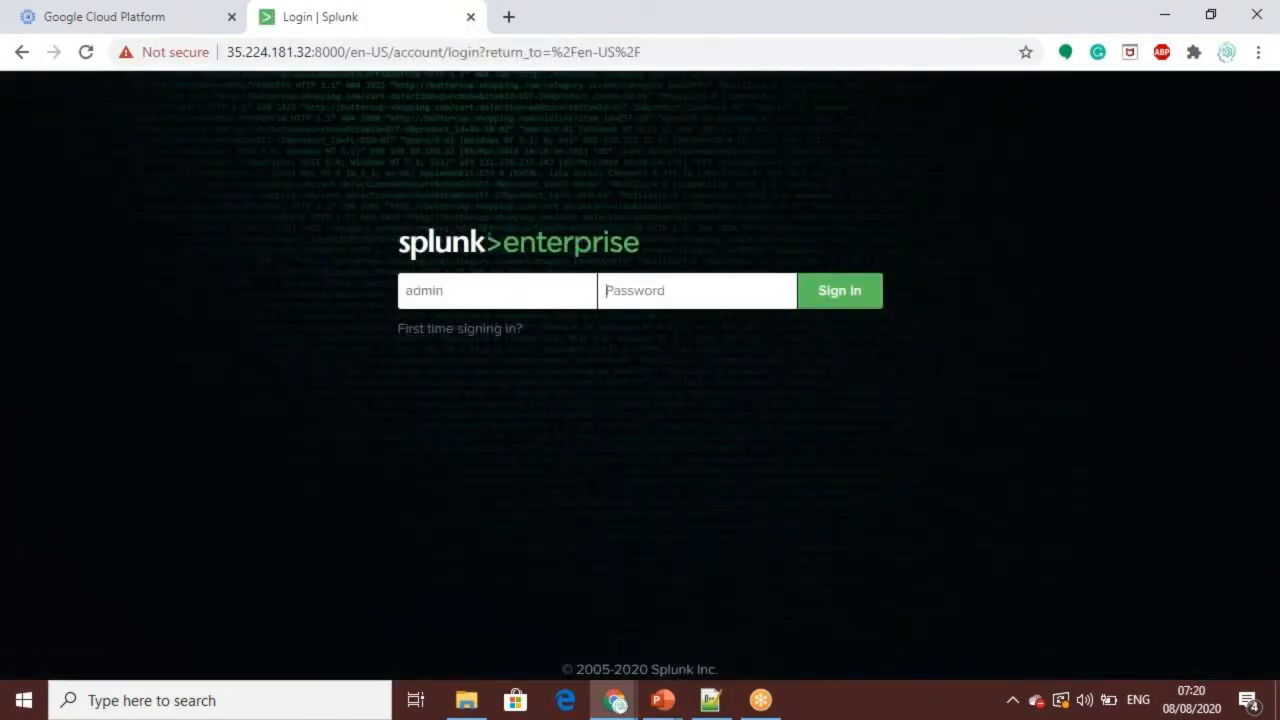
key("Tab")
type("*")
key("Return")
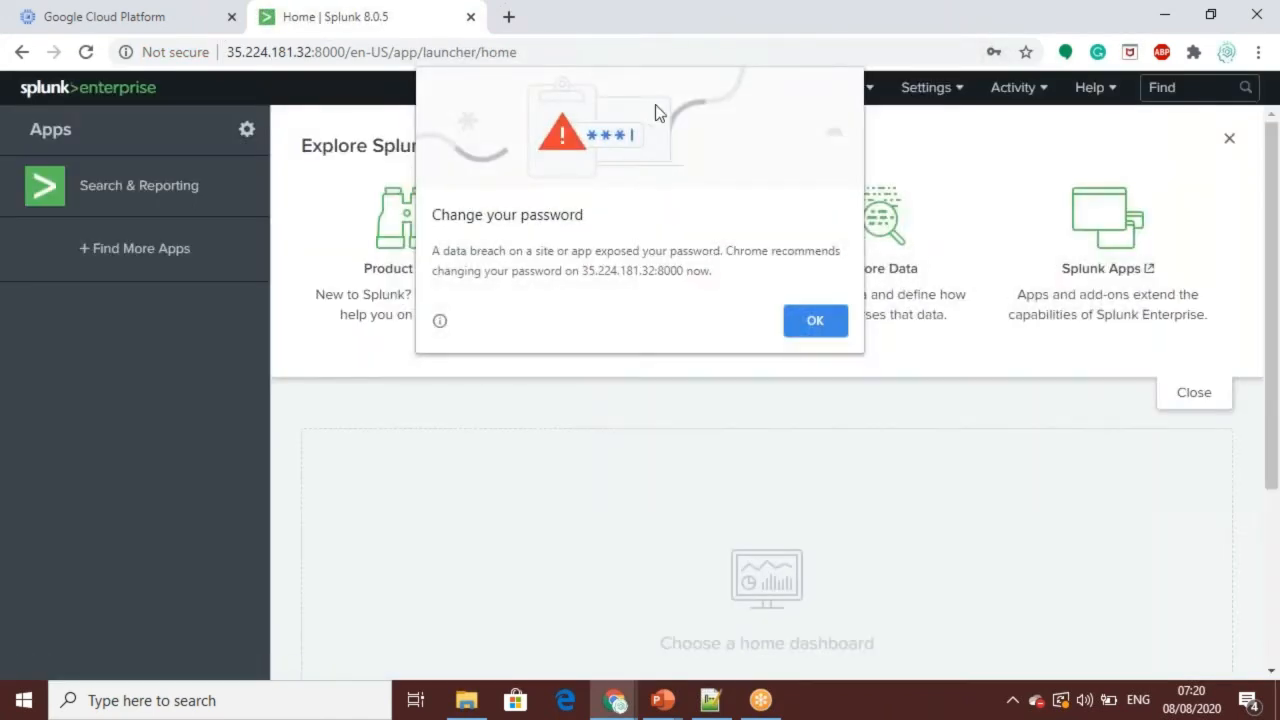
left_click(815, 321)
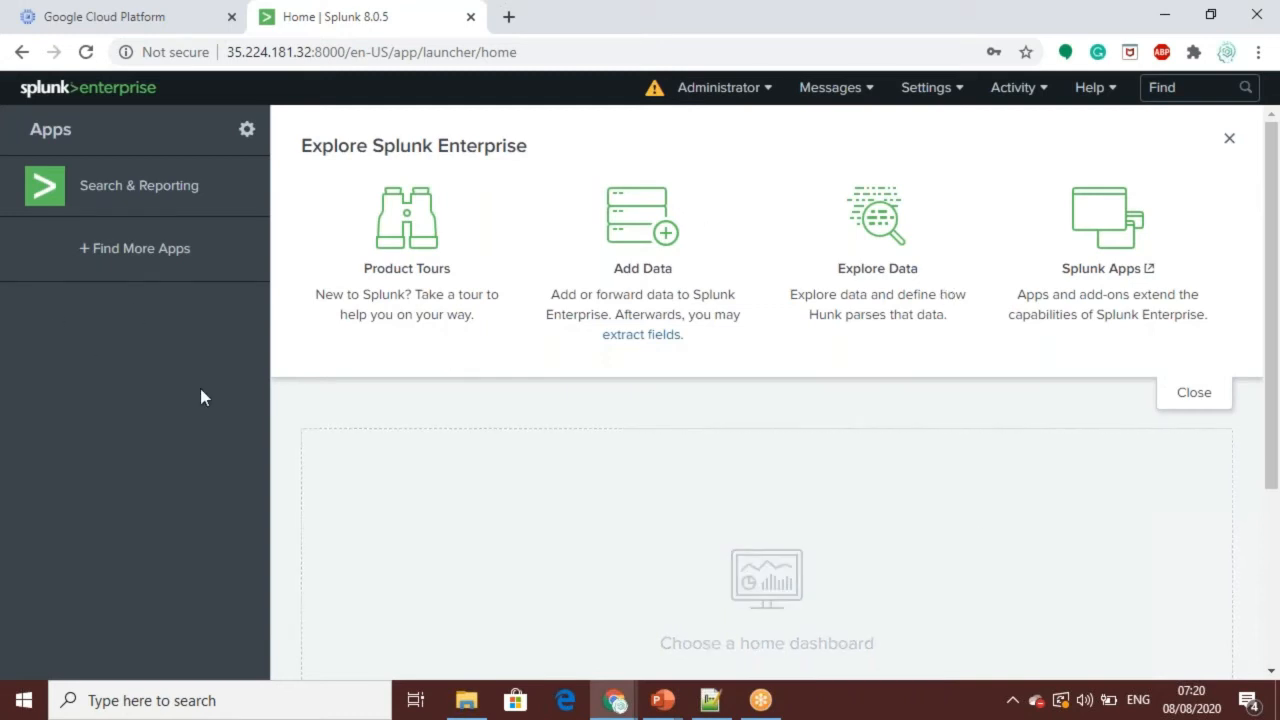
Step: Open the Search & Reporting app and set the search time range to All time
left_click(40, 192)
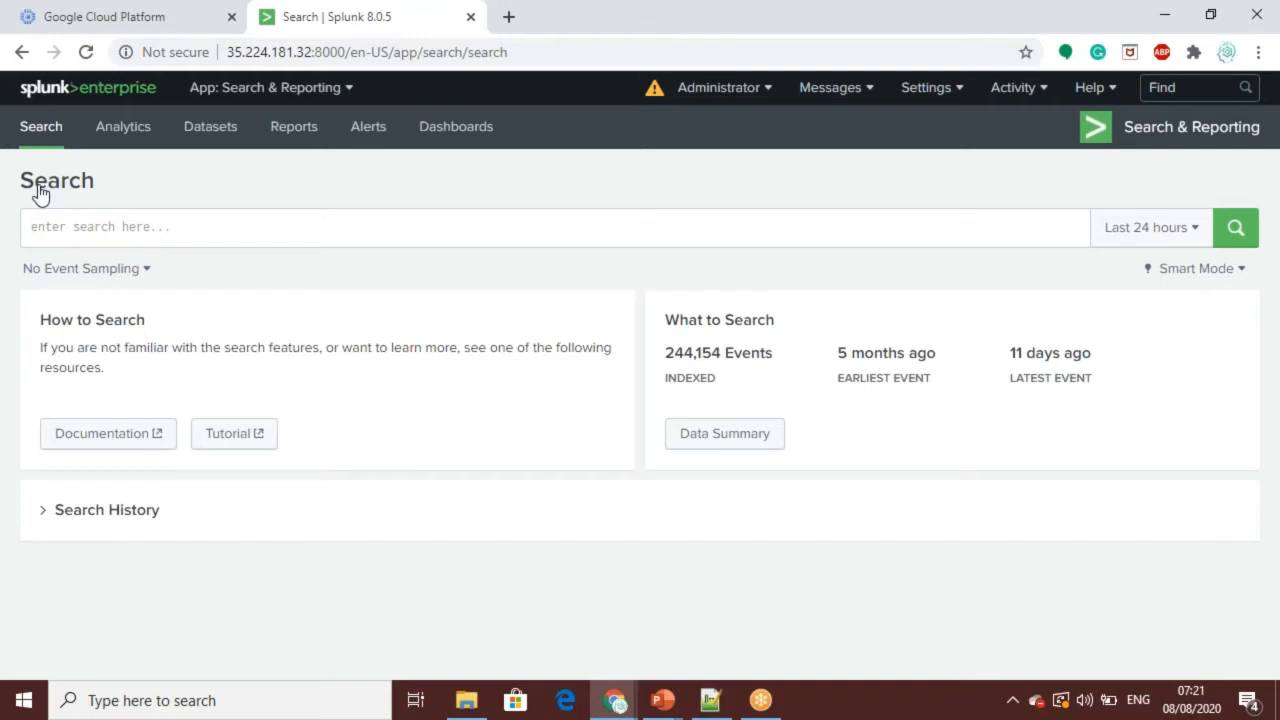
left_click(1200, 228)
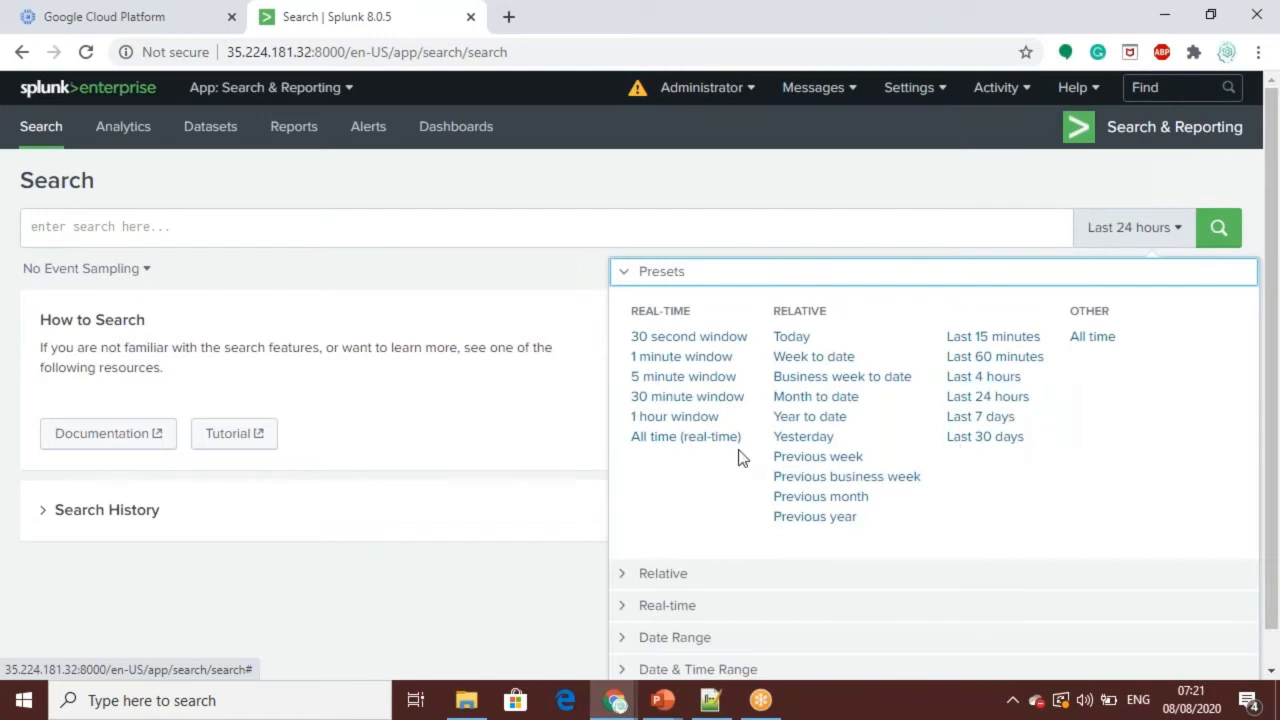
left_click(666, 445)
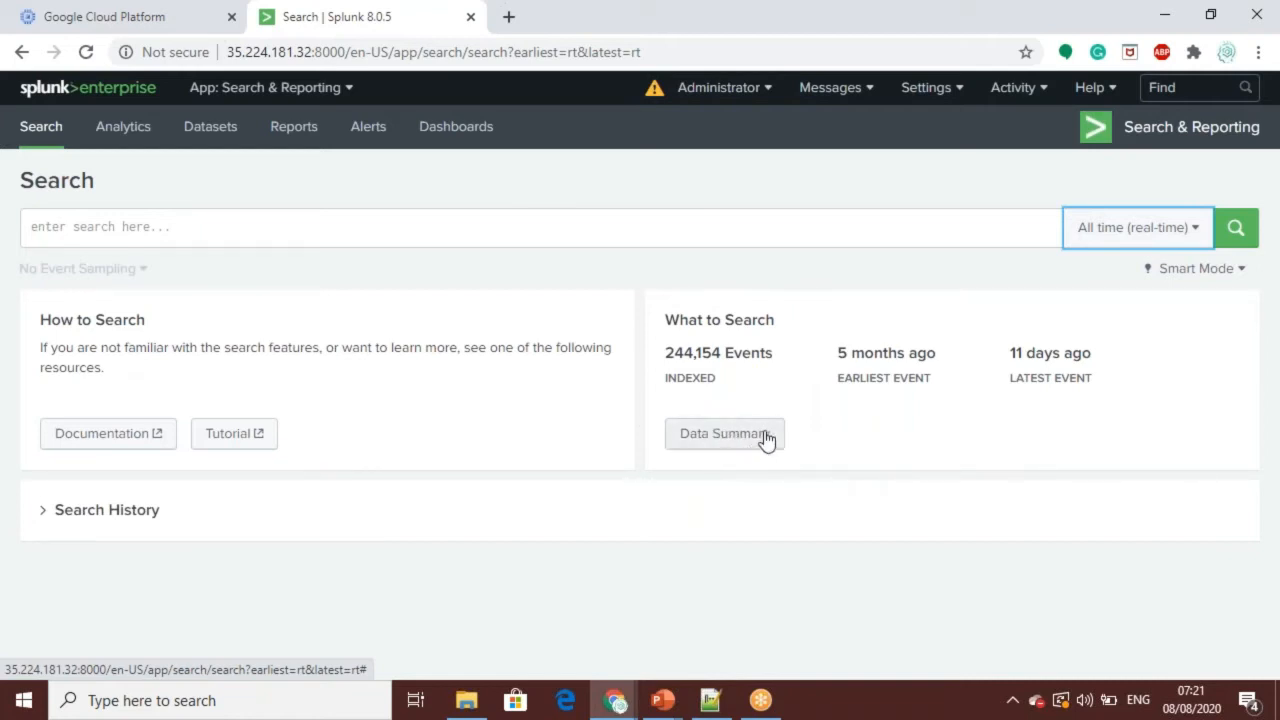
left_click(1192, 232)
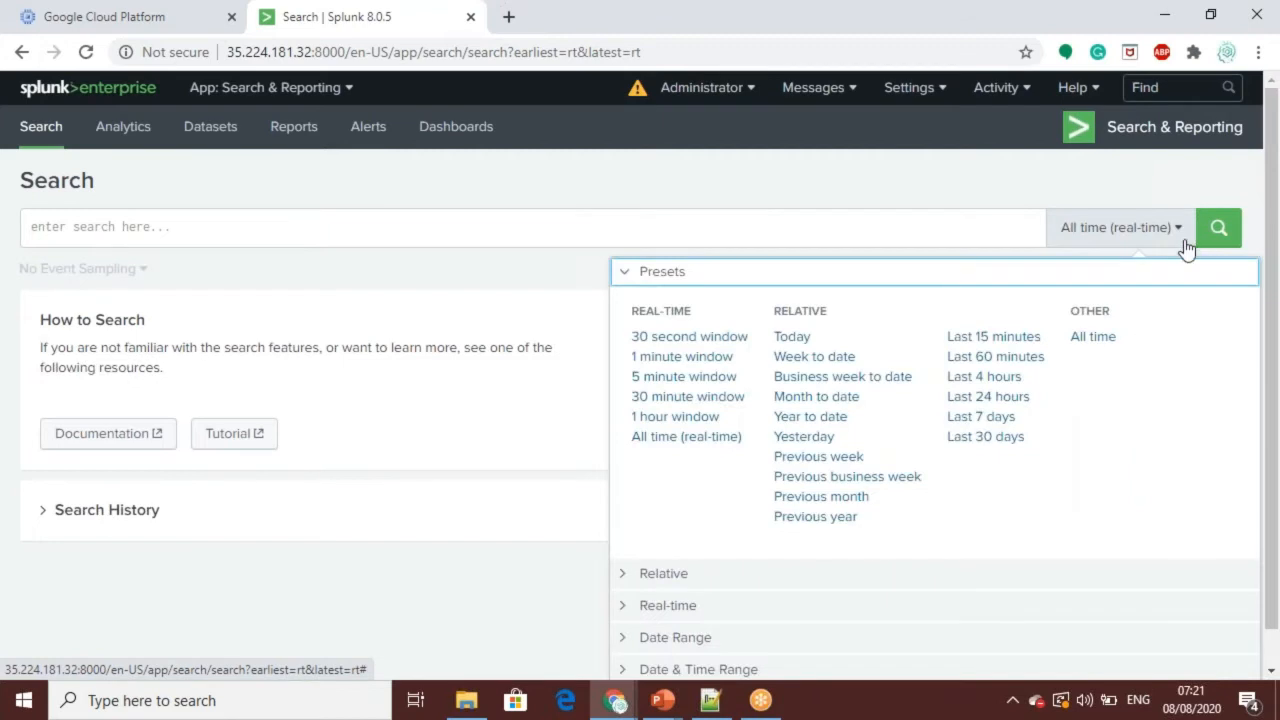
left_click(1093, 337)
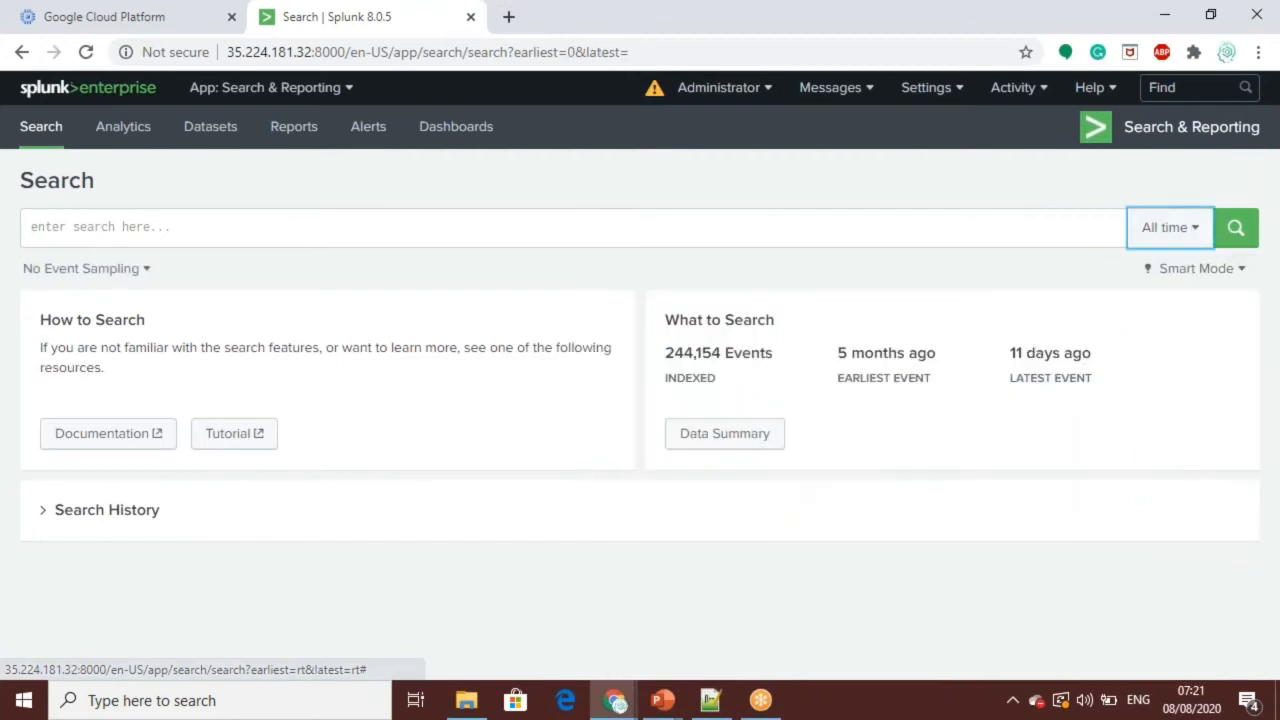
Step: Search the events of the access_30DAY.log source, chosen from the sources in the Data Summary
left_click(752, 441)
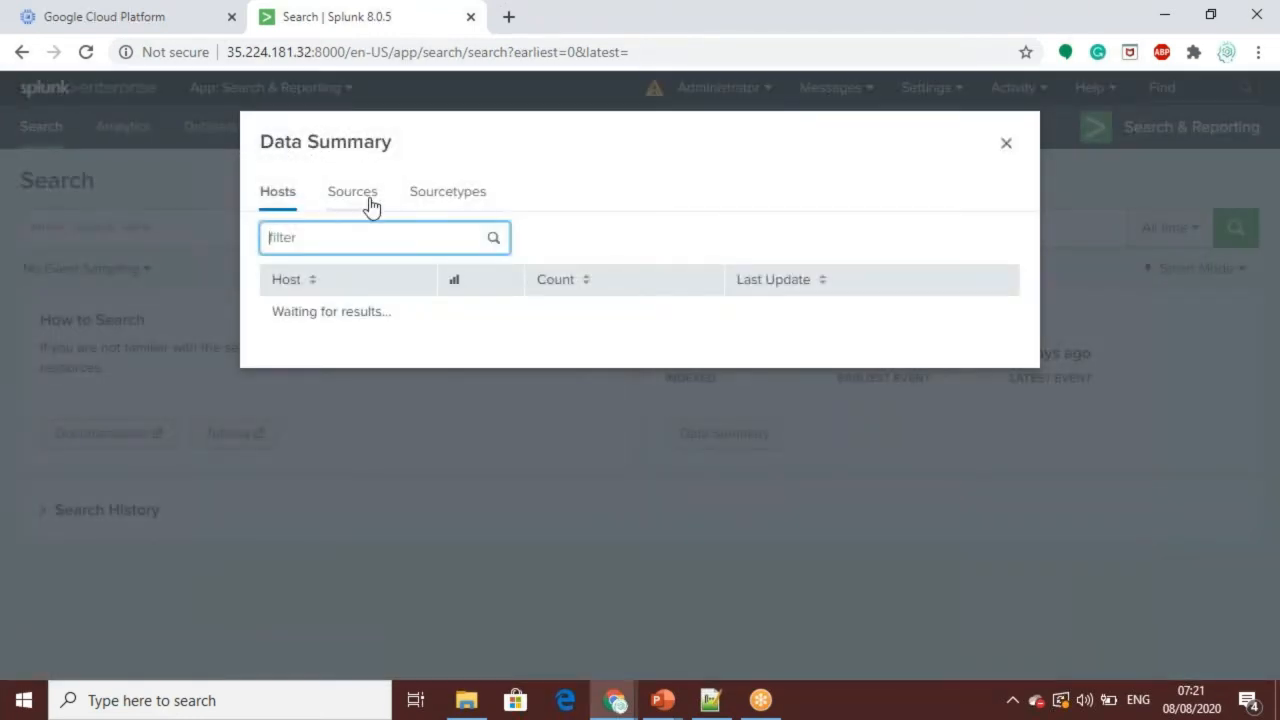
left_click(372, 198)
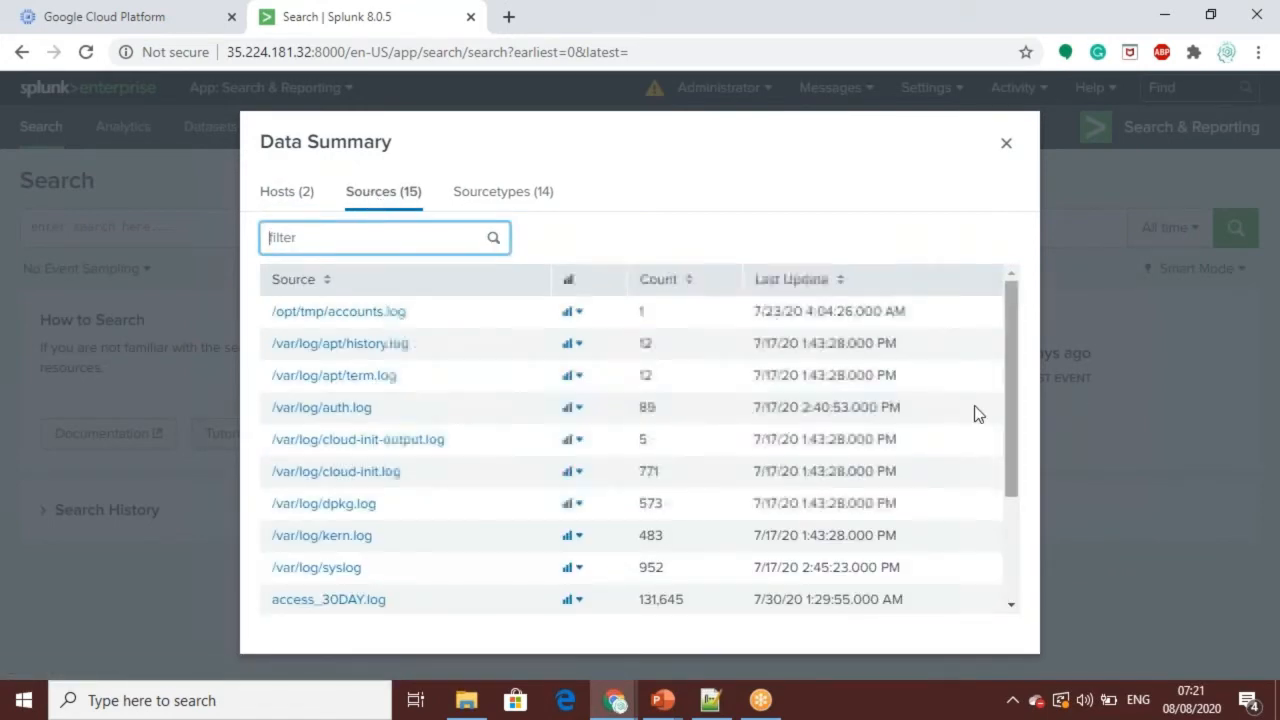
left_click(315, 601)
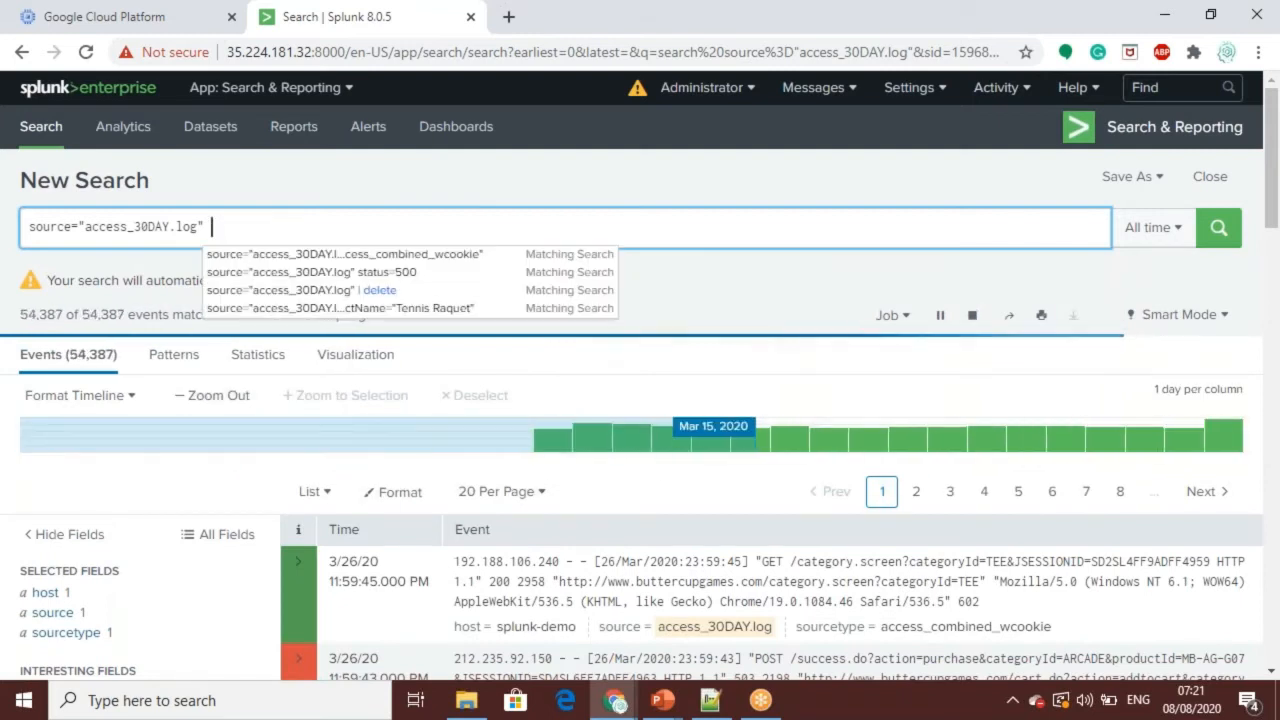
Step: Delete the indexed access_30DAY.log events by running the search source="access_30DAY.log" | delete
type("| delete")
key("Return")
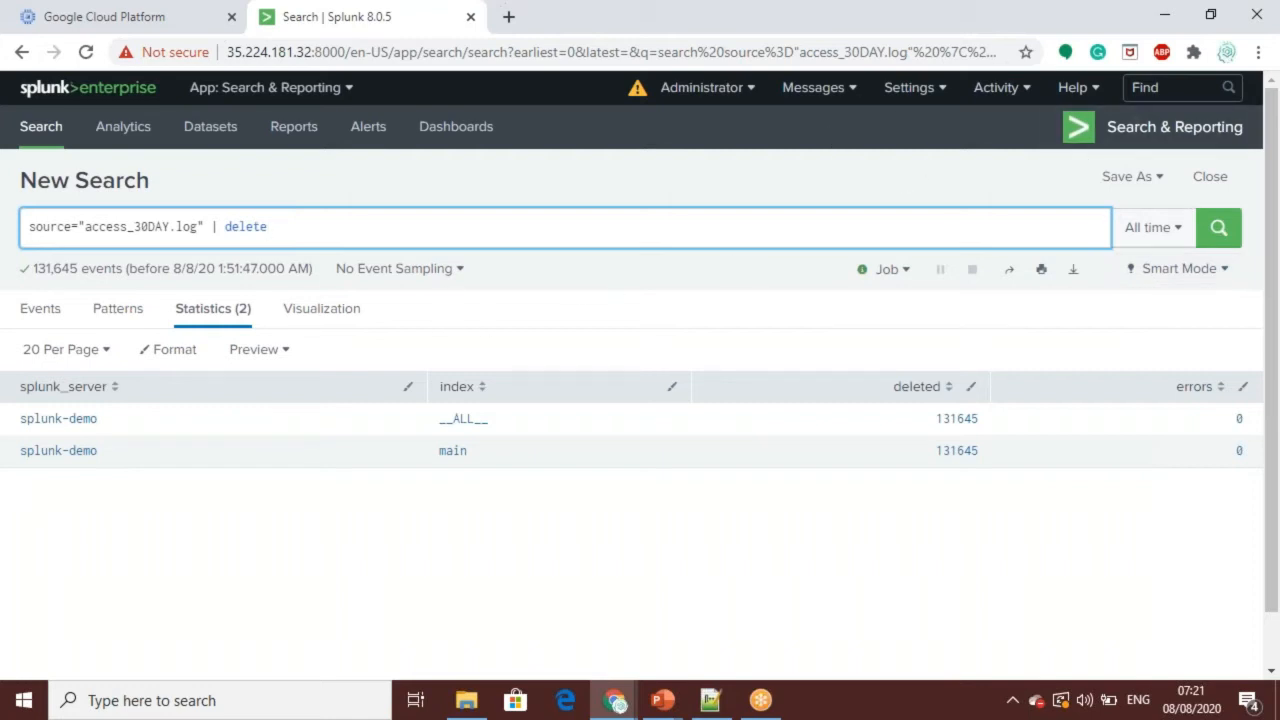
Step: Switch to File Explorer and open access_30DAY.log from the Splunk Course folder in Notepad
left_click(466, 700)
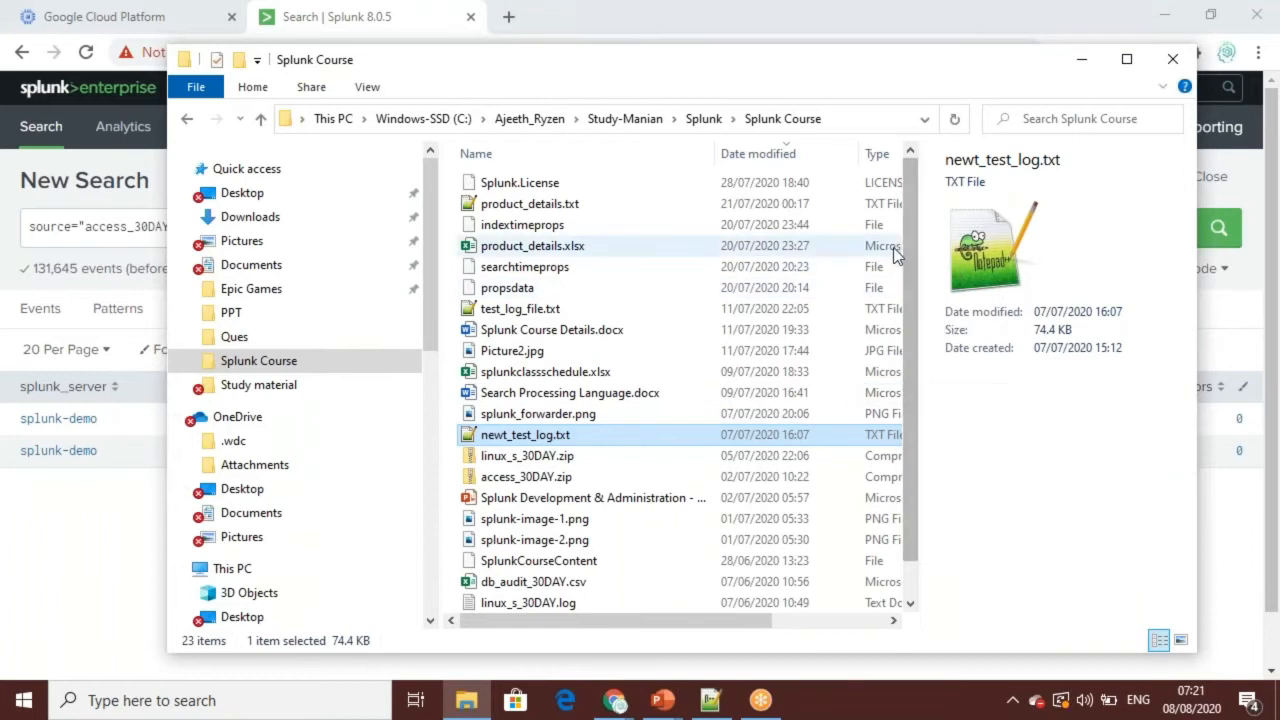
left_click(510, 207)
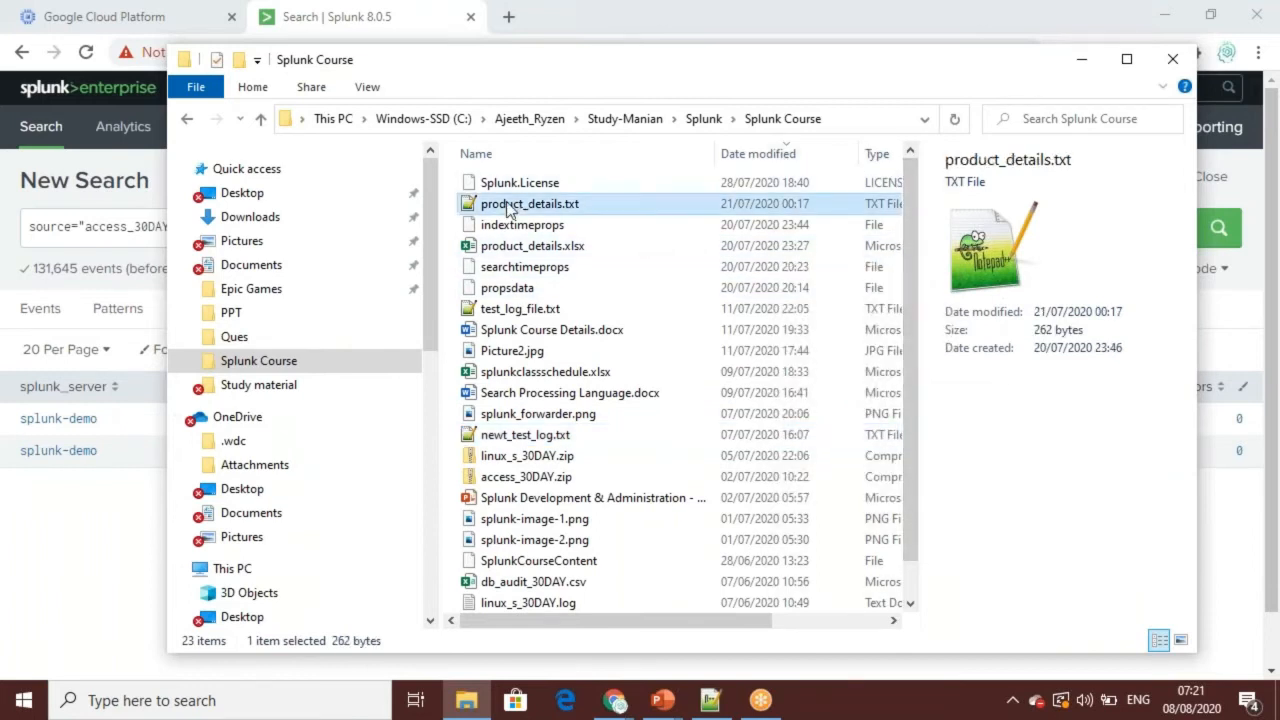
key("a")
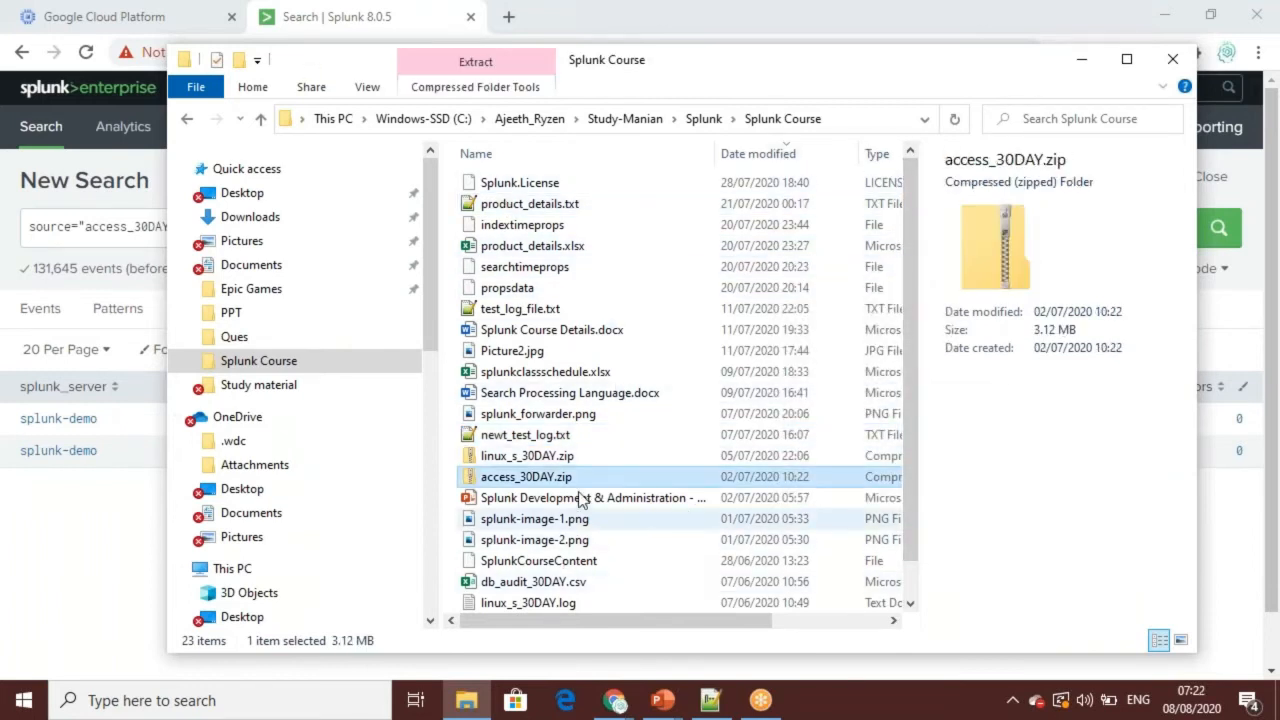
key("a")
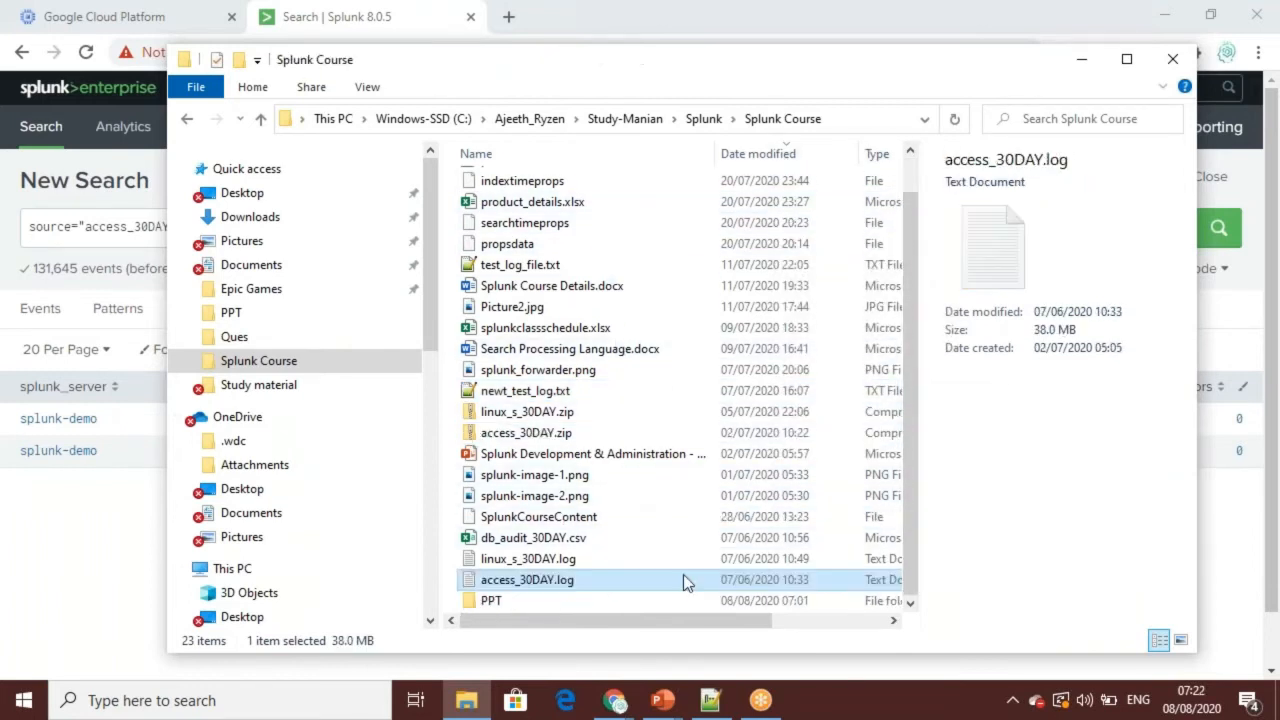
double_click(540, 580)
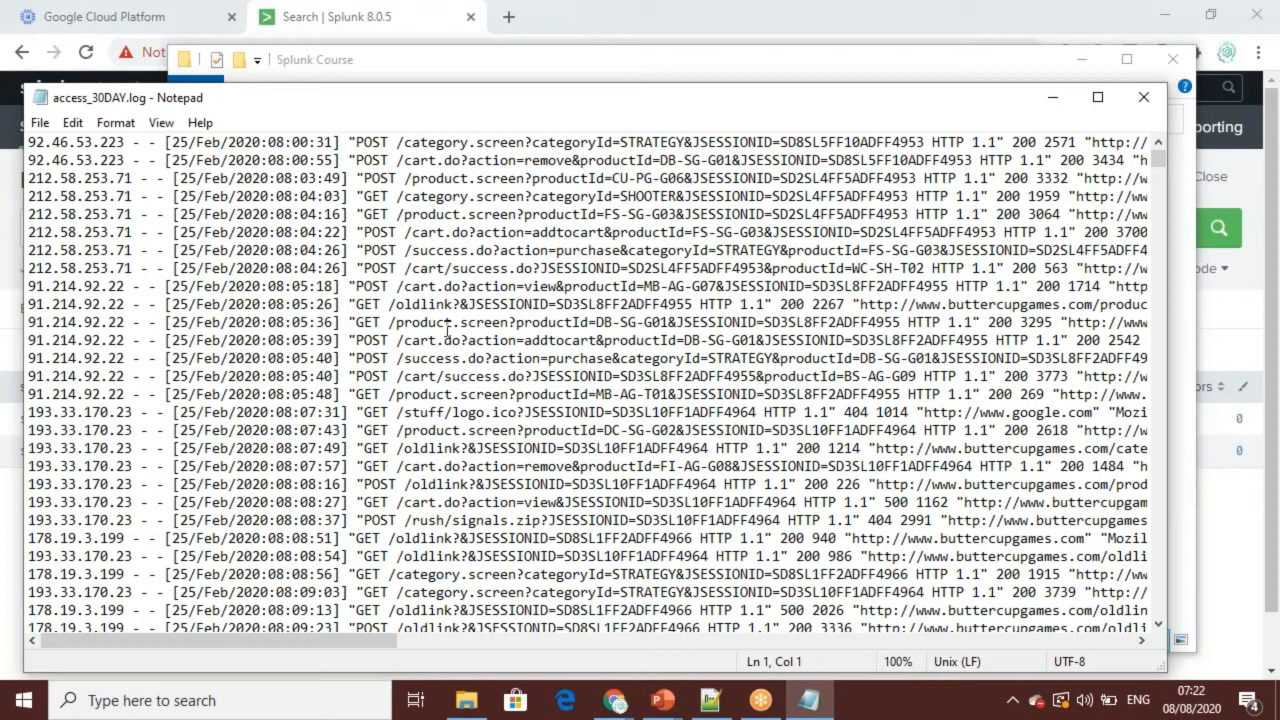
Step: Maximize the Notepad window and examine the web access entries in access_30DAY.log
double_click(430, 105)
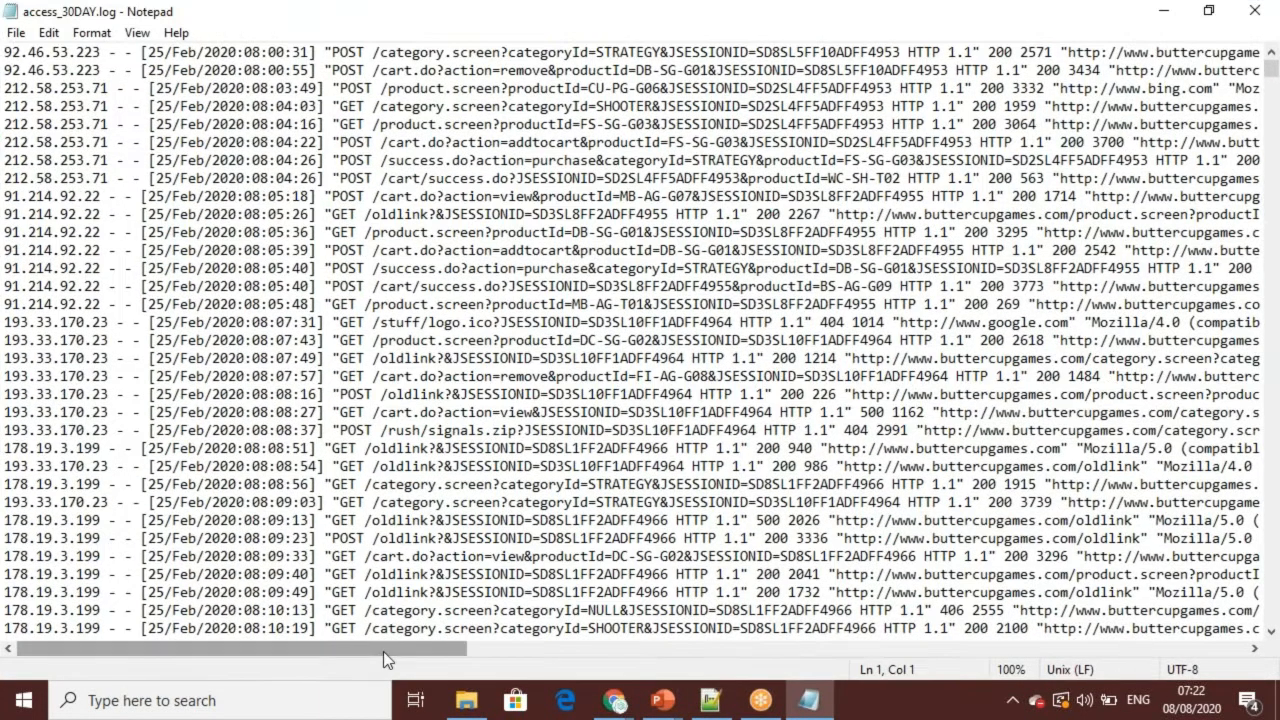
left_click_drag(383, 651, 285, 686)
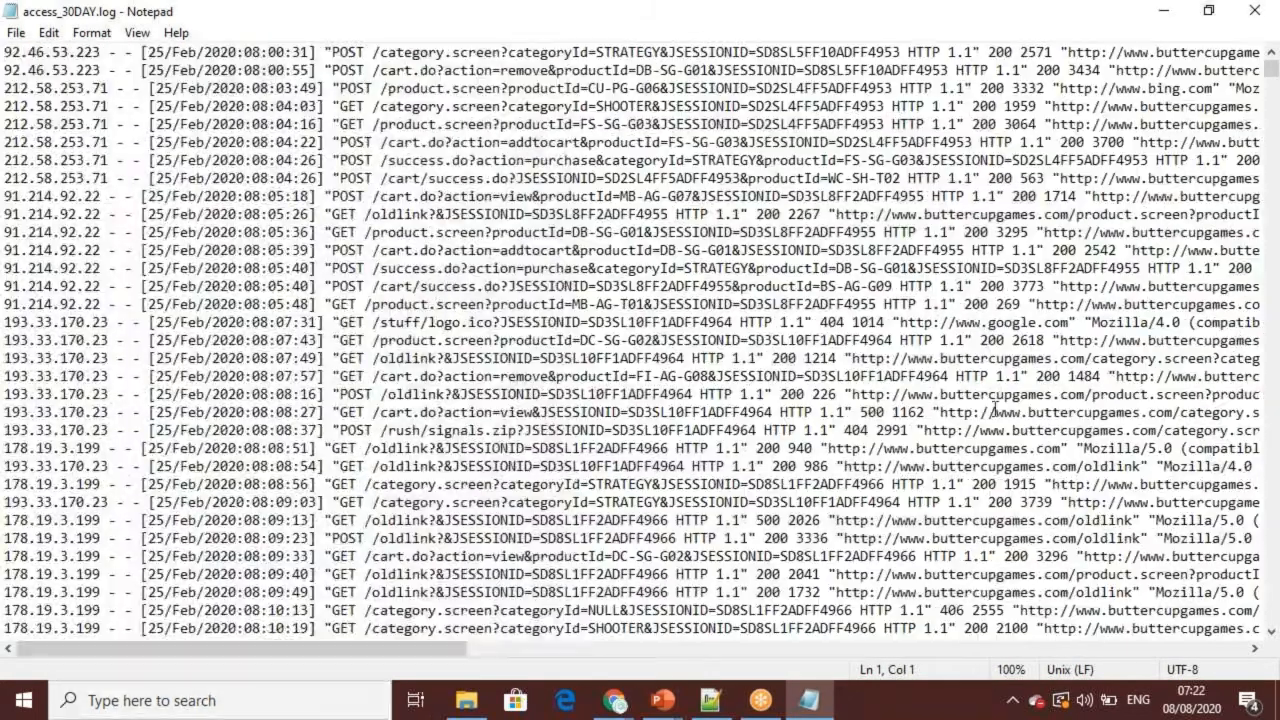
key("Down")
key("Down")
key("Down")
key("Down")
key("Down")
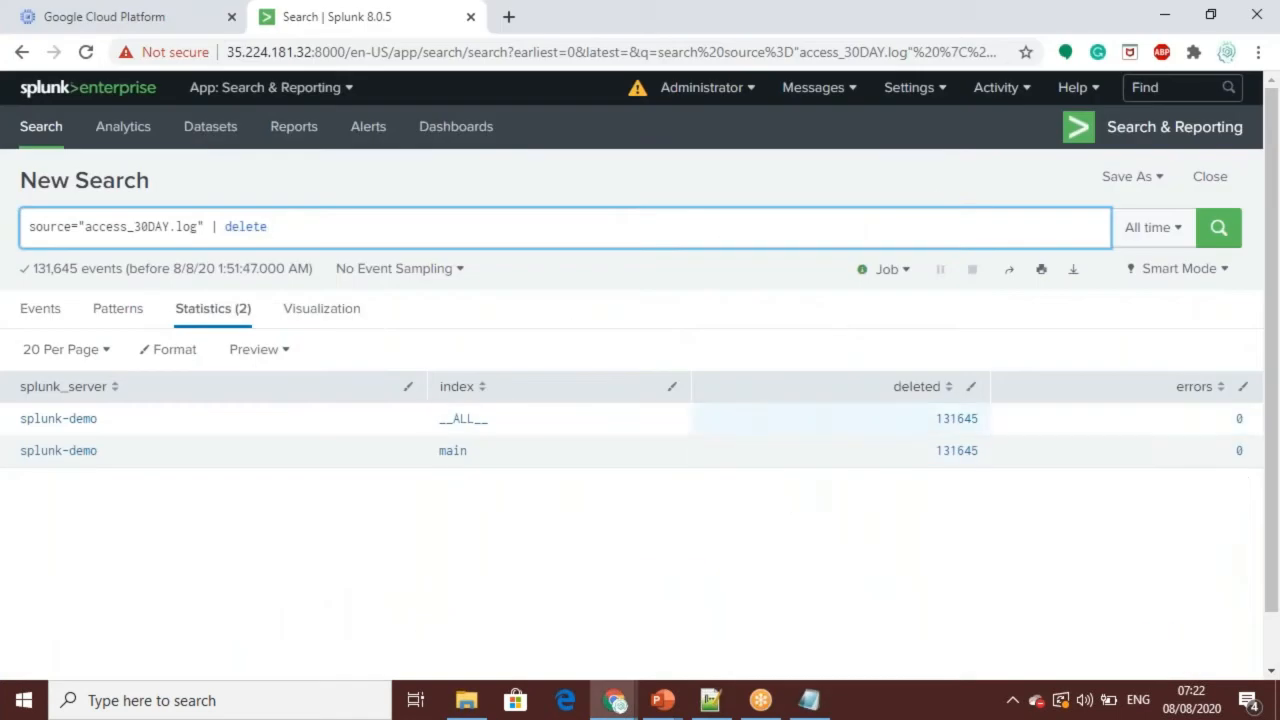
Step: Switch back to the Splunk search page in Chrome and clear the delete query from the search bar
key("BackSpace")
key("BackSpace")
key("BackSpace")
key("BackSpace")
key("BackSpace")
key("BackSpace")
key("BackSpace")
key("BackSpace")
key("BackSpace")
key("BackSpace")
key("BackSpace")
key("BackSpace")
key("BackSpace")
key("BackSpace")
key("BackSpace")
key("BackSpace")
key("BackSpace")
key("BackSpace")
key("BackSpace")
key("BackSpace")
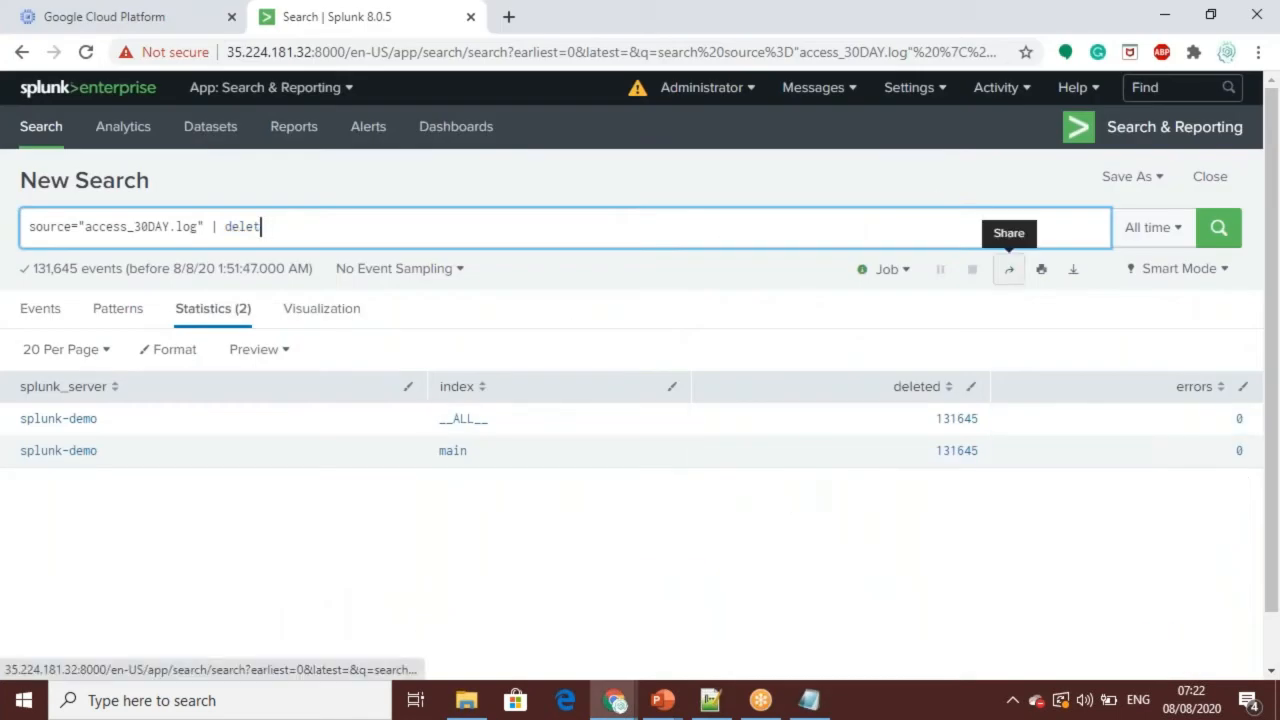
key("BackSpace")
key("BackSpace")
key("BackSpace")
key("BackSpace")
key("BackSpace")
key("BackSpace")
key("BackSpace")
key("BackSpace")
key("BackSpace")
key("BackSpace")
key("BackSpace")
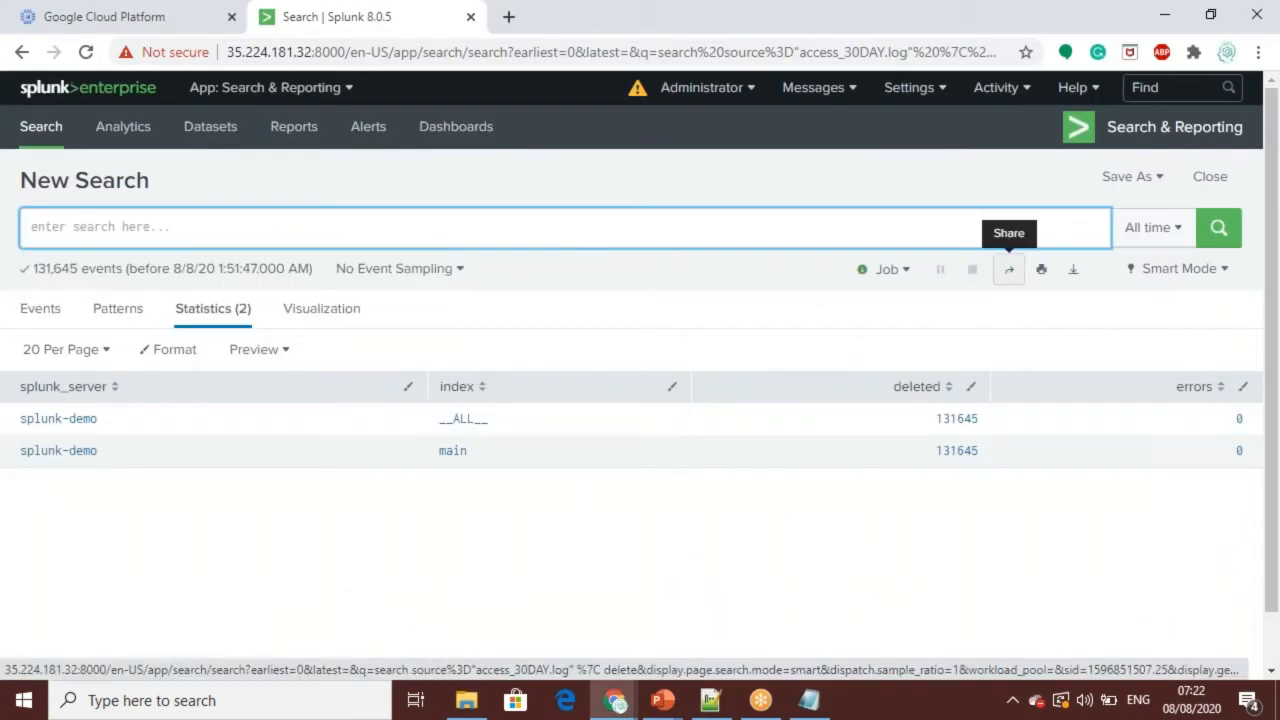
Step: Go to Splunk's Add Data page and choose to upload files from this computer
left_click(942, 90)
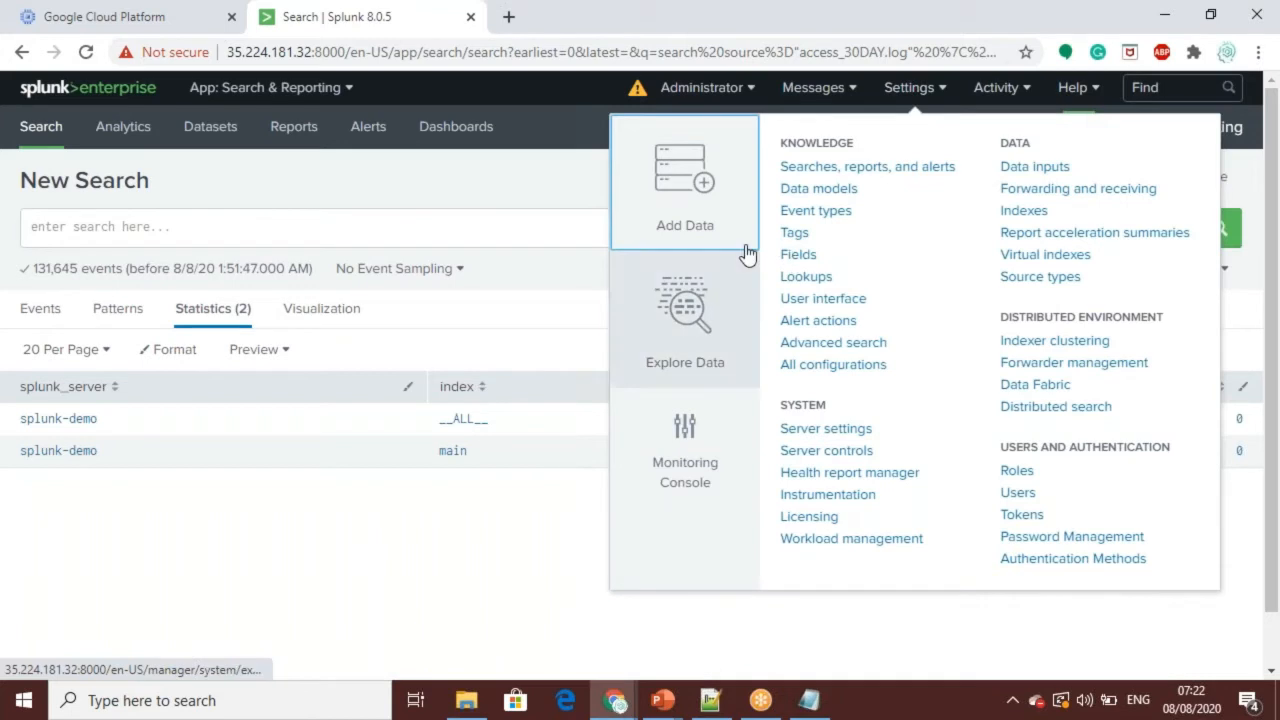
left_click(685, 221)
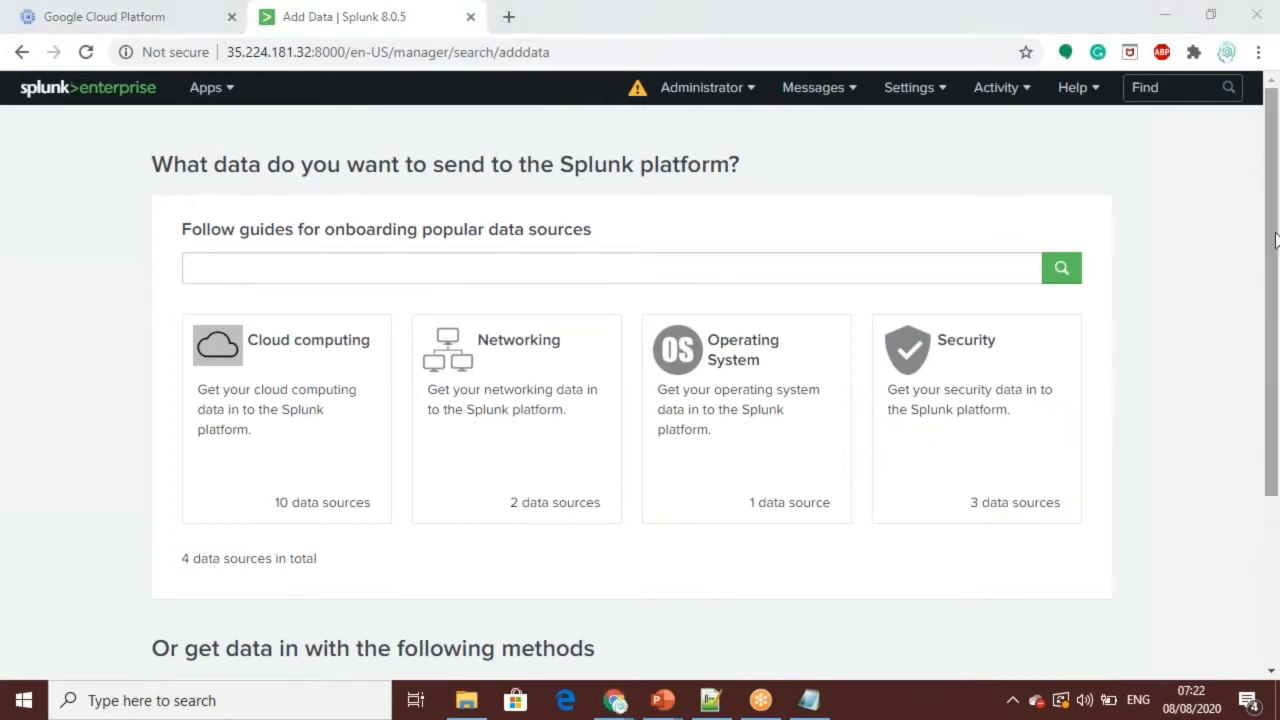
scroll(1272, 368, "down", 3)
left_click(331, 503)
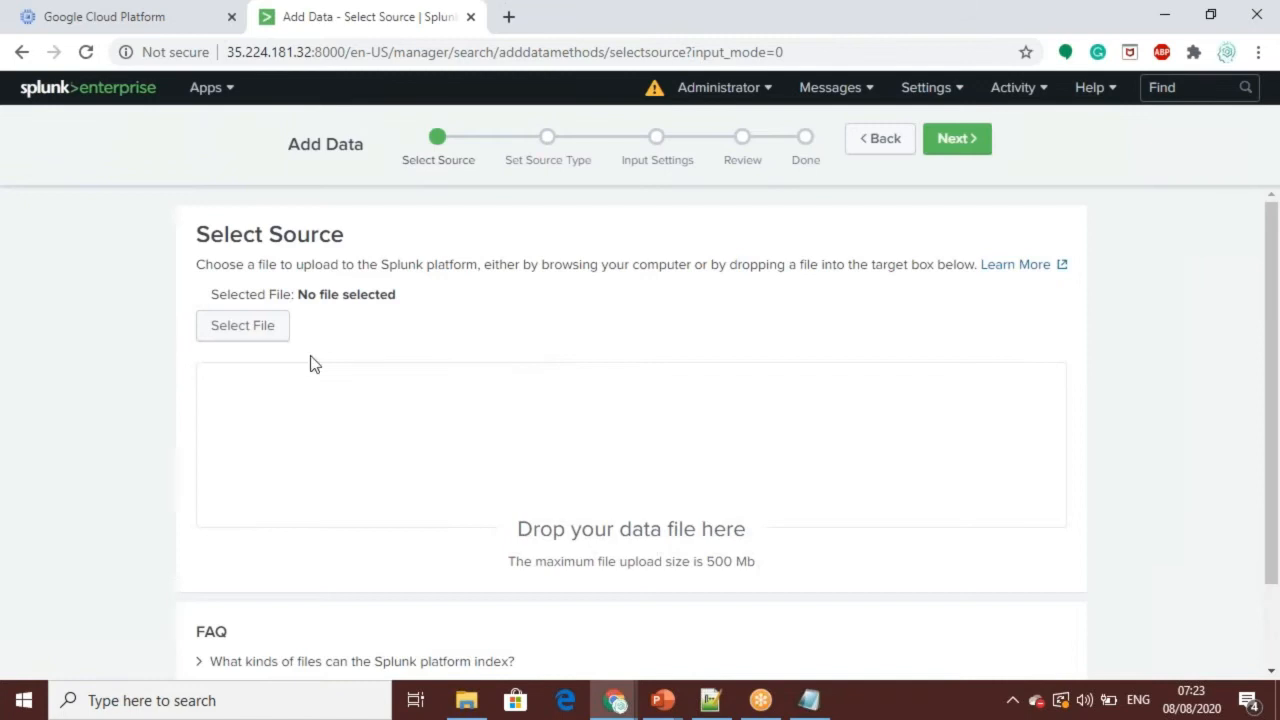
Step: Upload access_30DAY.log from the Splunk Course folder as the data source and continue to Set Source Type
left_click(249, 327)
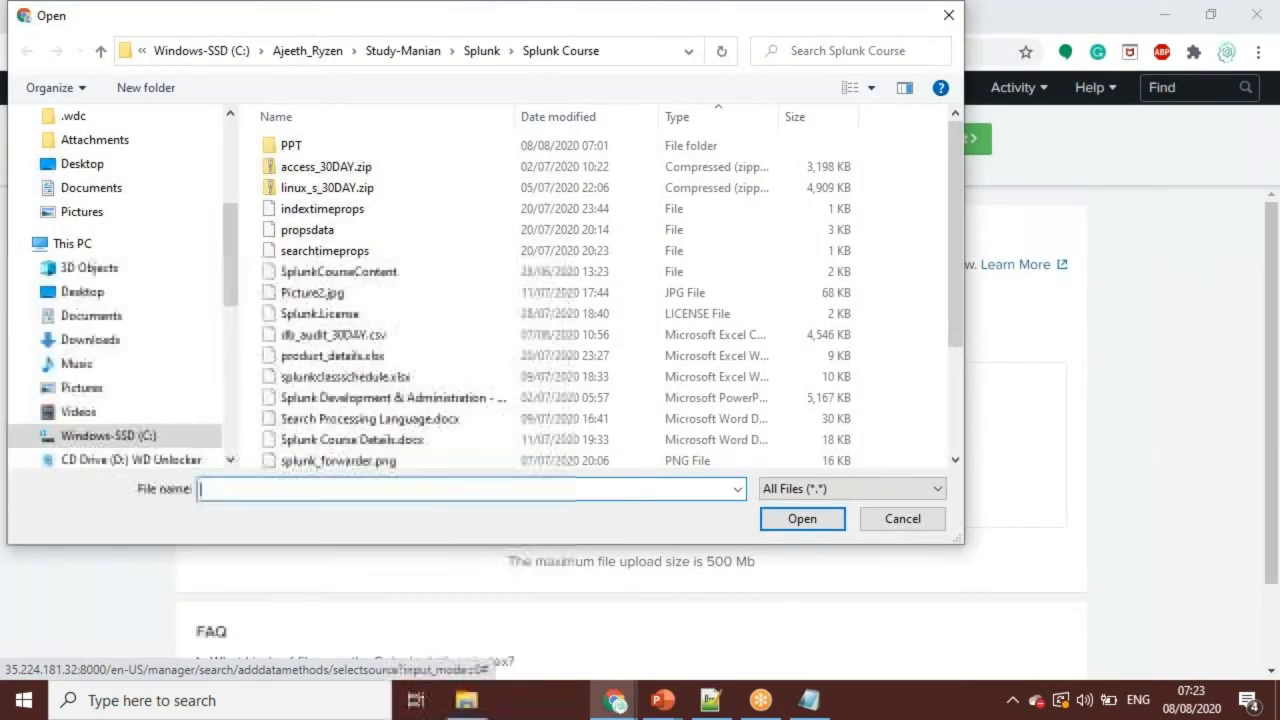
scroll(329, 240, "down", 3)
left_click(328, 373)
left_click(808, 528)
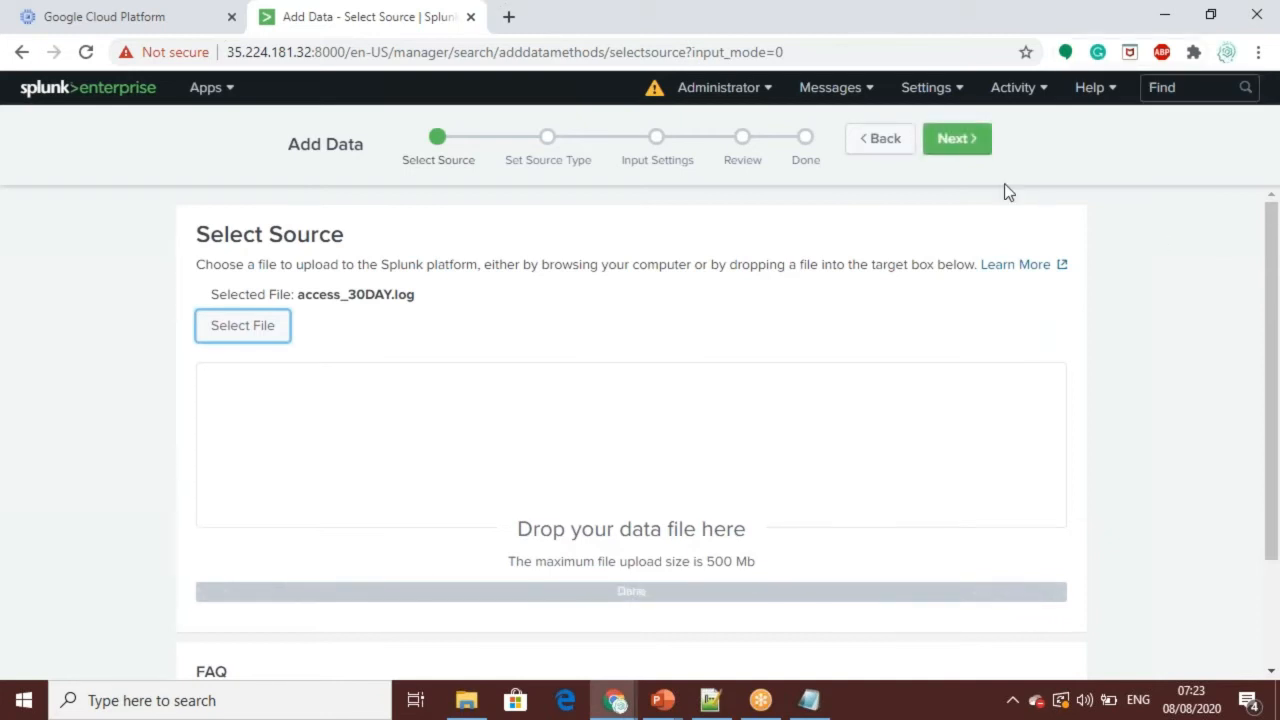
left_click(970, 139)
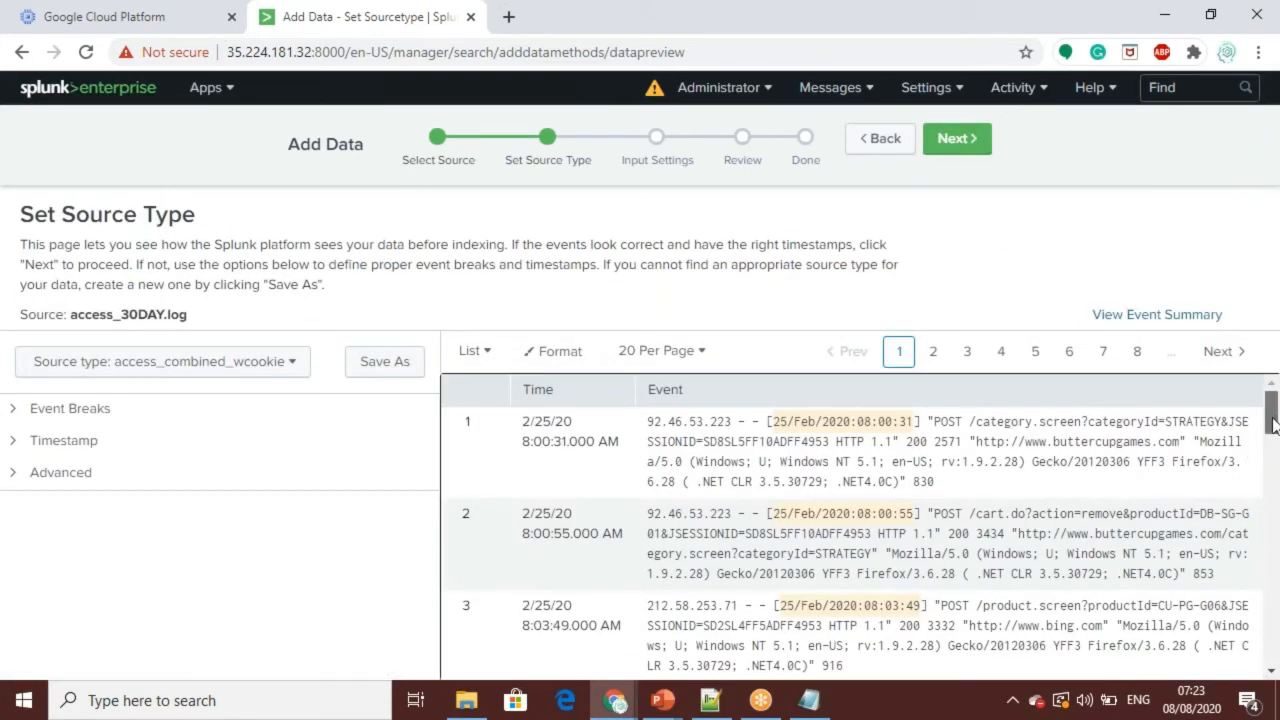
Step: Reduce the browser zoom to 90% and look through the previewed access_30DAY.log events and their timestamps
scroll(1271, 416, "down", 1)
scroll(1271, 414, "up", 1)
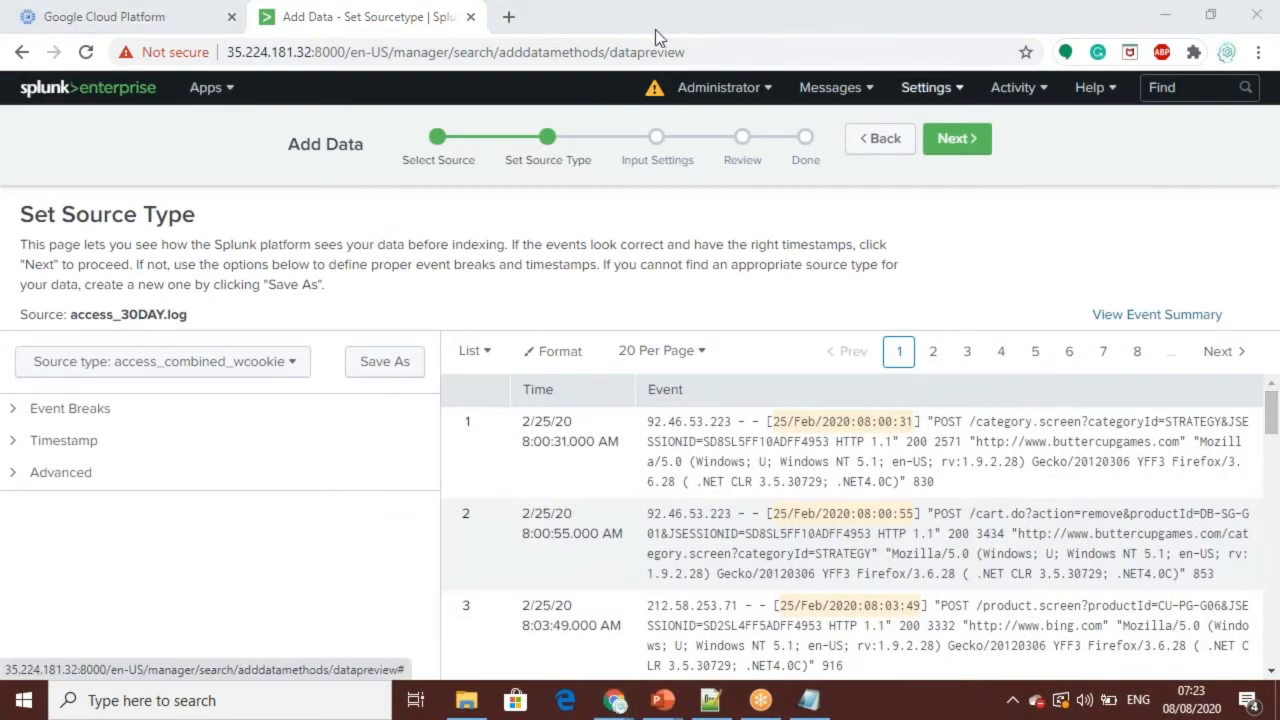
left_click(1258, 52)
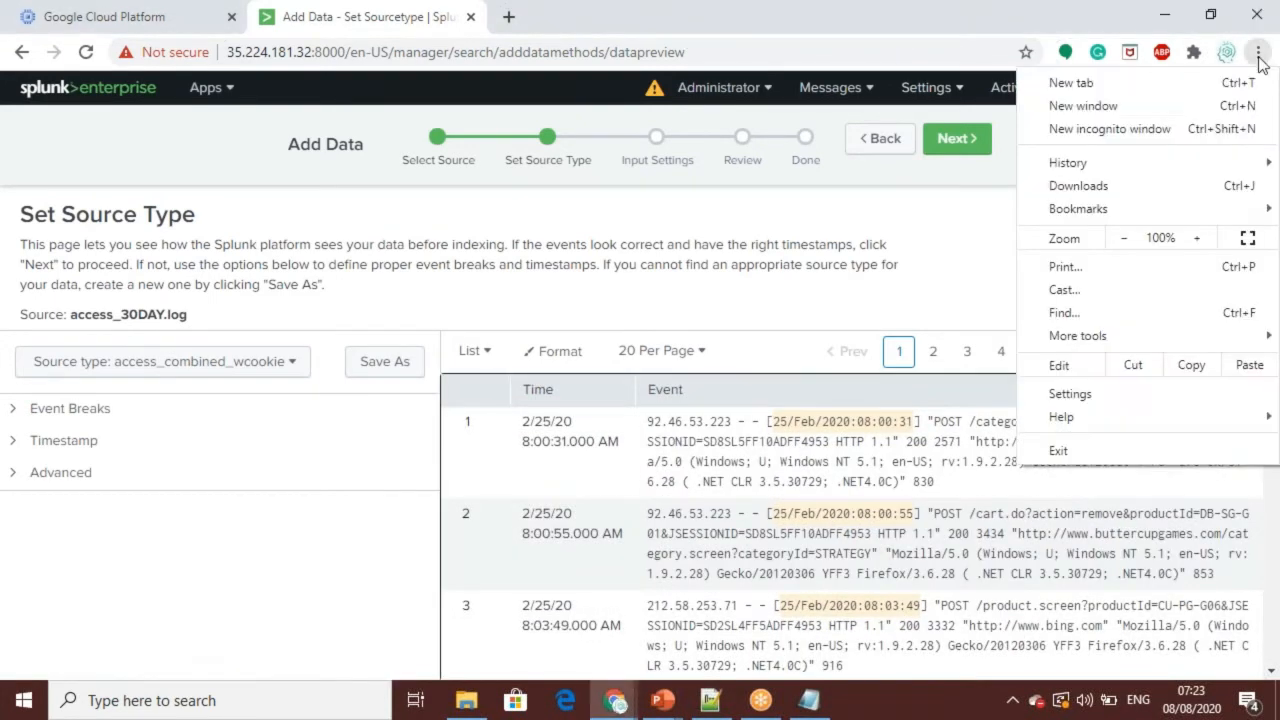
left_click(1123, 238)
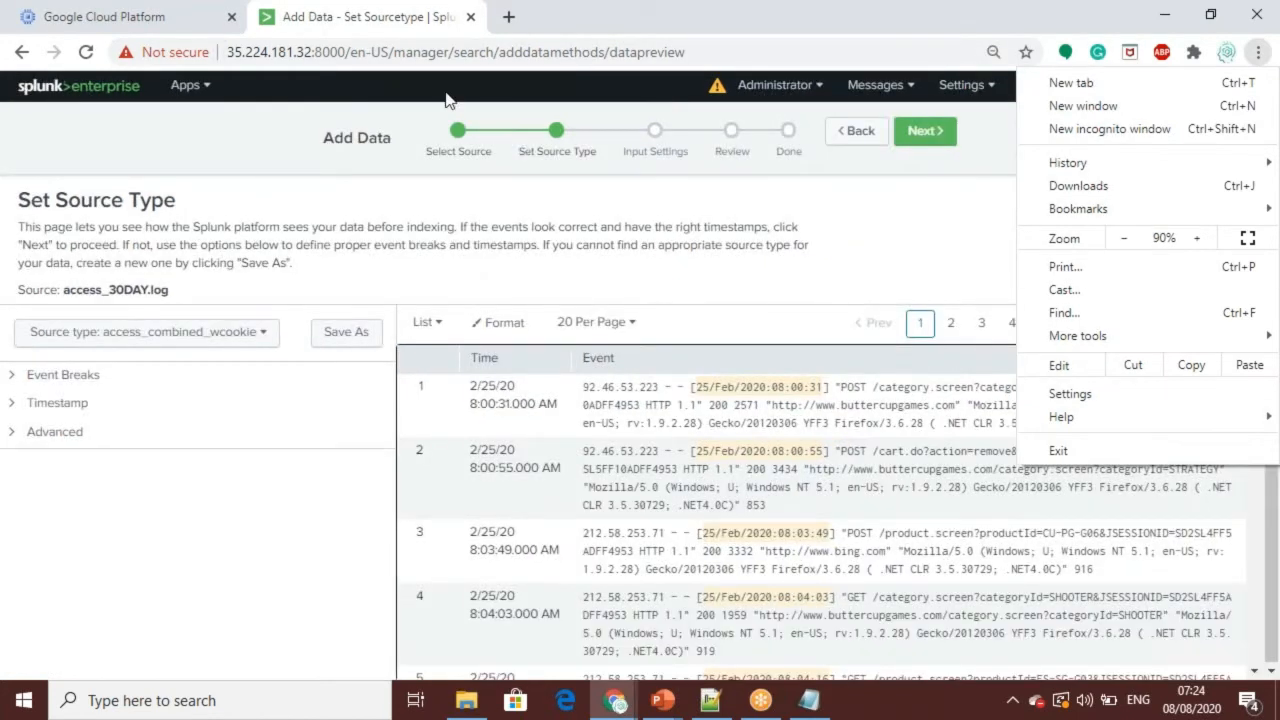
left_click(352, 31)
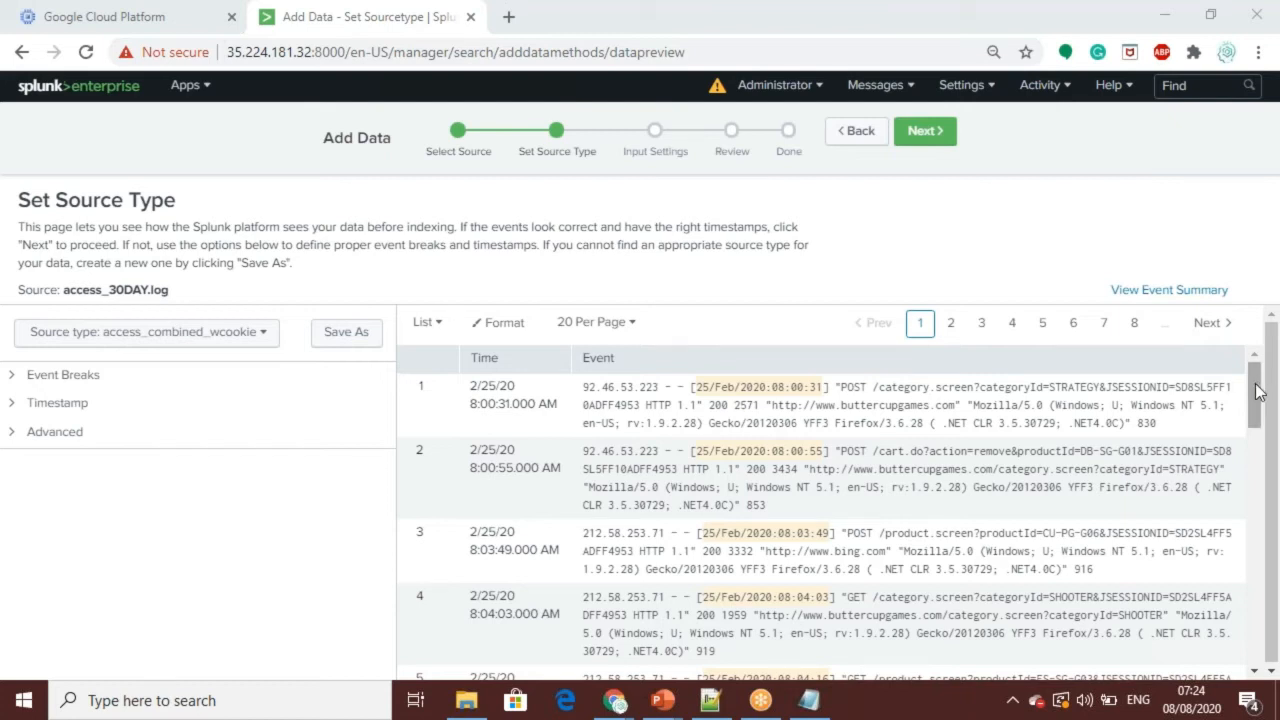
scroll(1258, 392, "down", 1)
scroll(1258, 392, "up", 1)
scroll(1258, 390, "down", 2)
scroll(1258, 390, "up", 2)
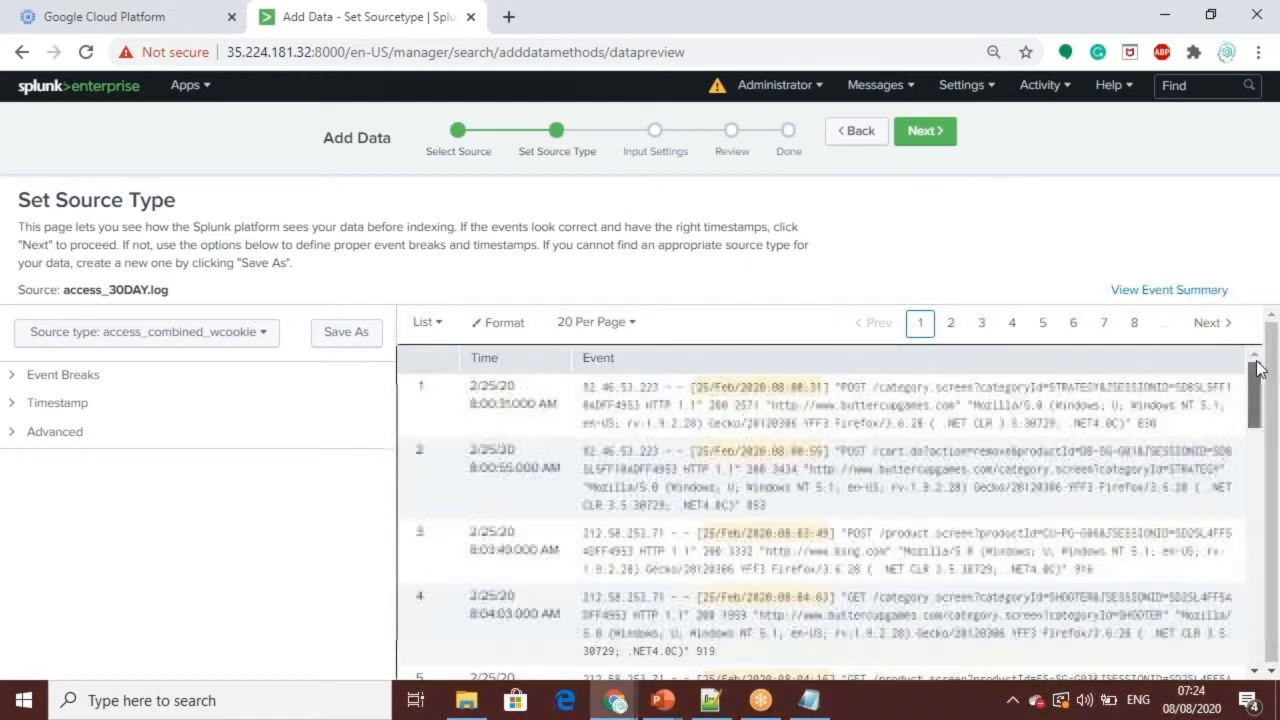
left_click_drag(1258, 392, 1243, 347)
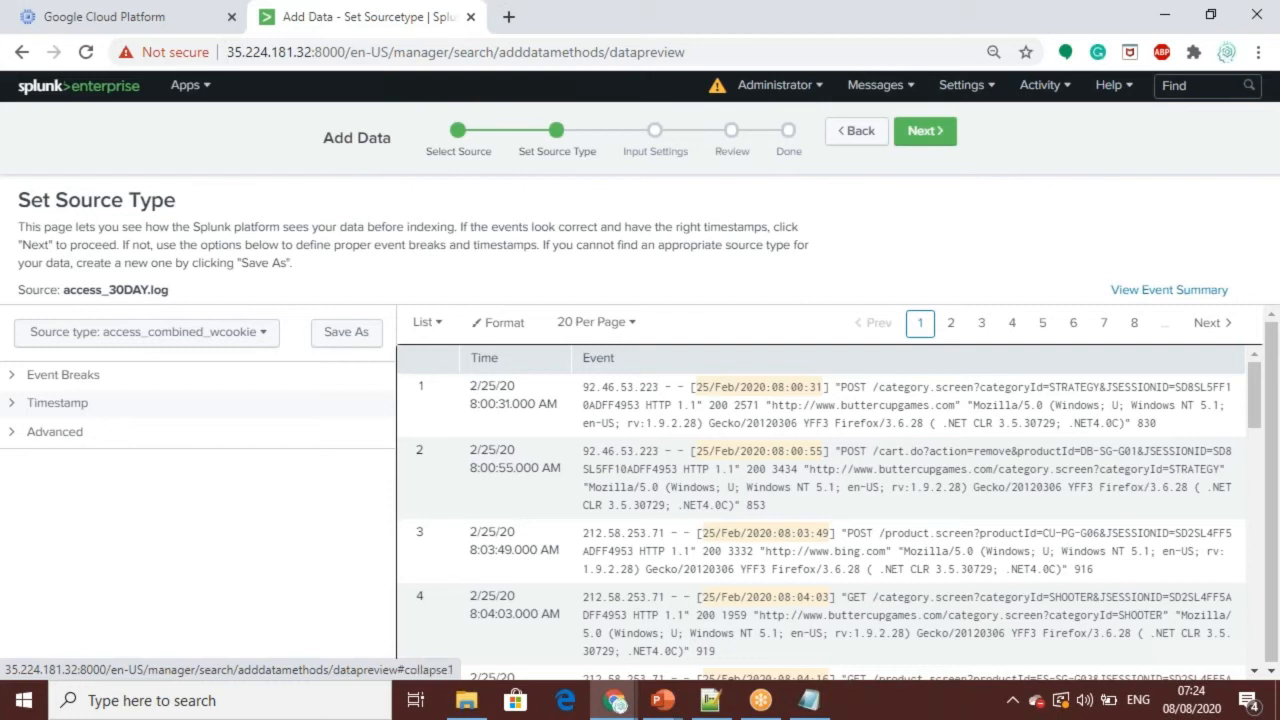
Step: Browse the predefined source types, including the Application, Database, Email, Log to Metrics and Metrics categories
left_click(263, 337)
left_click(265, 339)
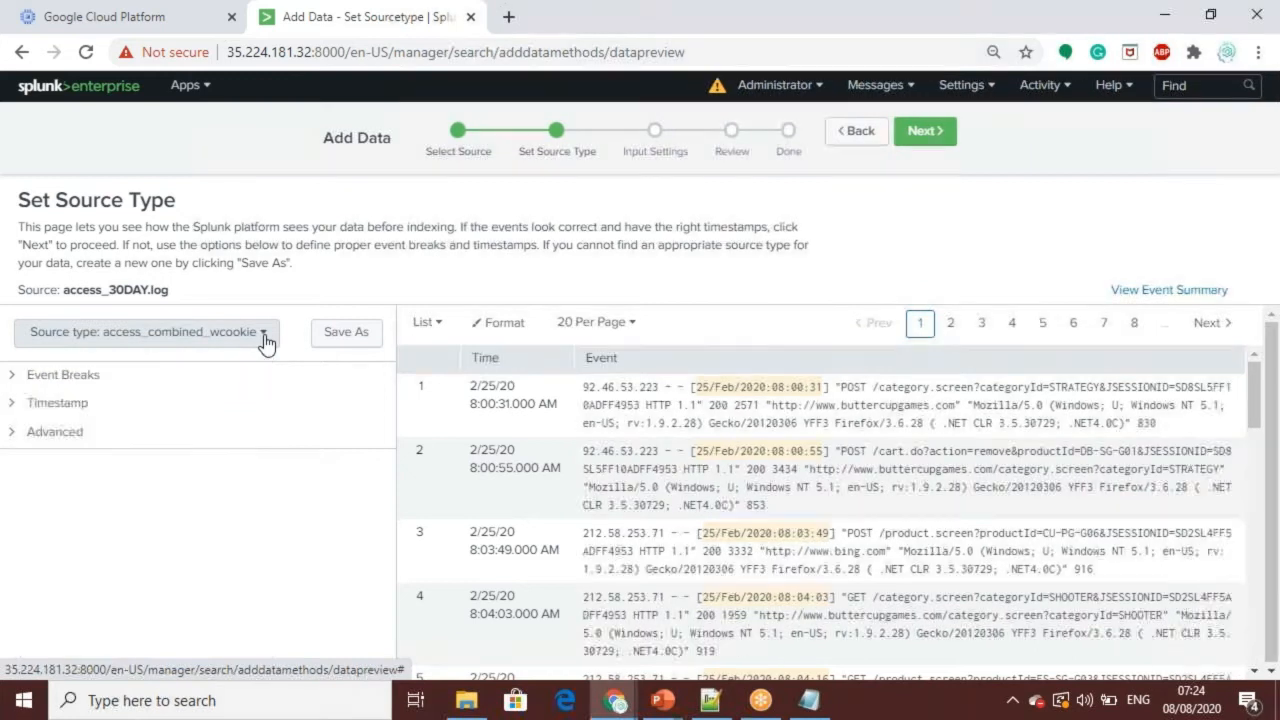
left_click(264, 333)
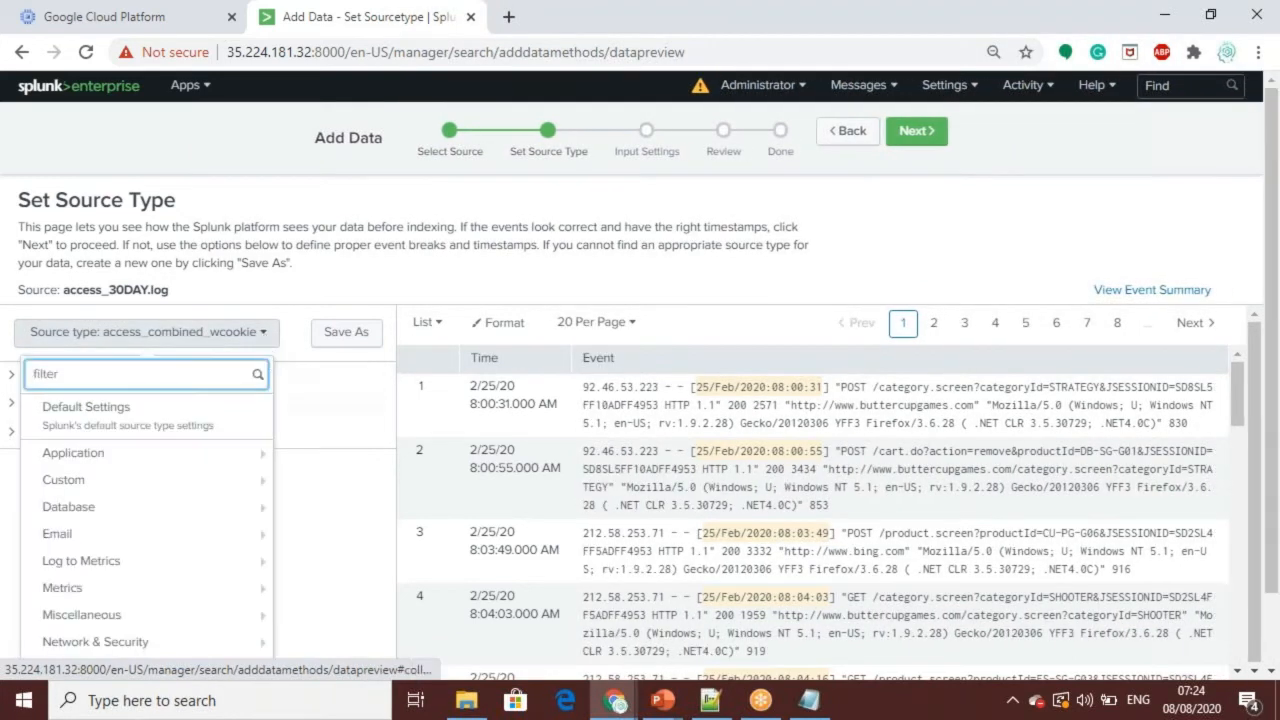
mouse_move(226, 455)
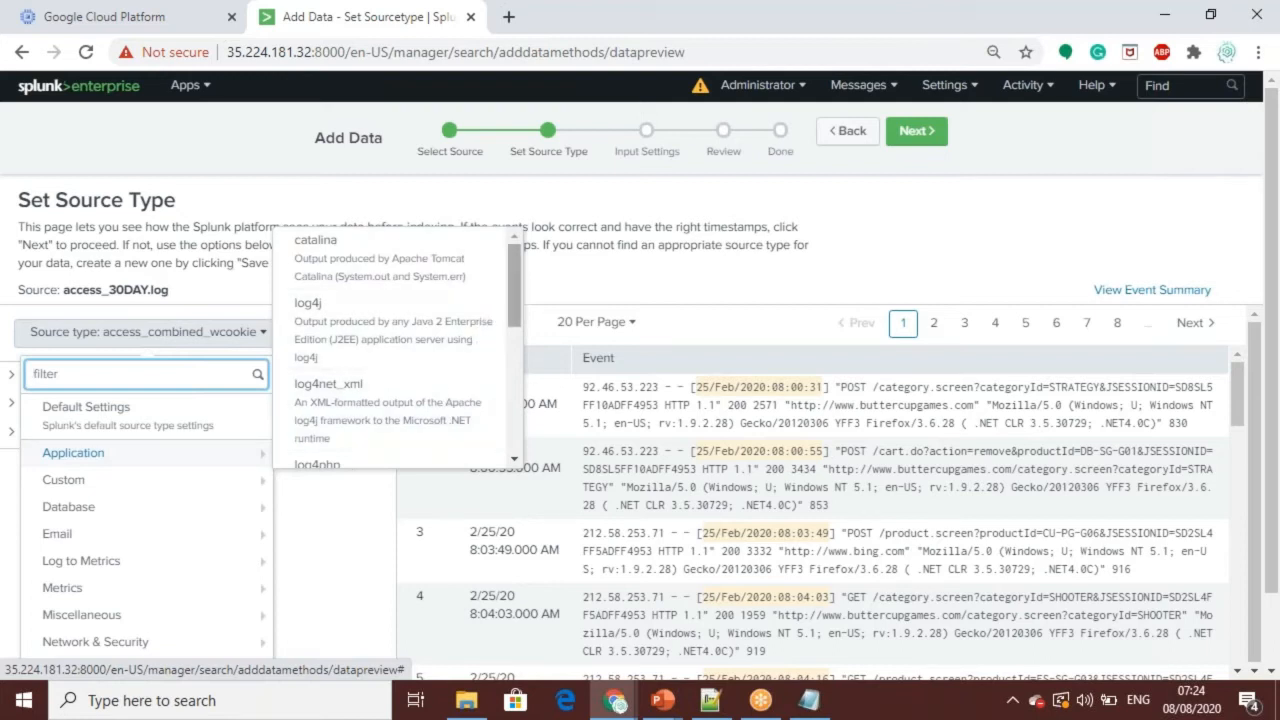
left_click_drag(515, 272, 516, 372)
mouse_move(134, 512)
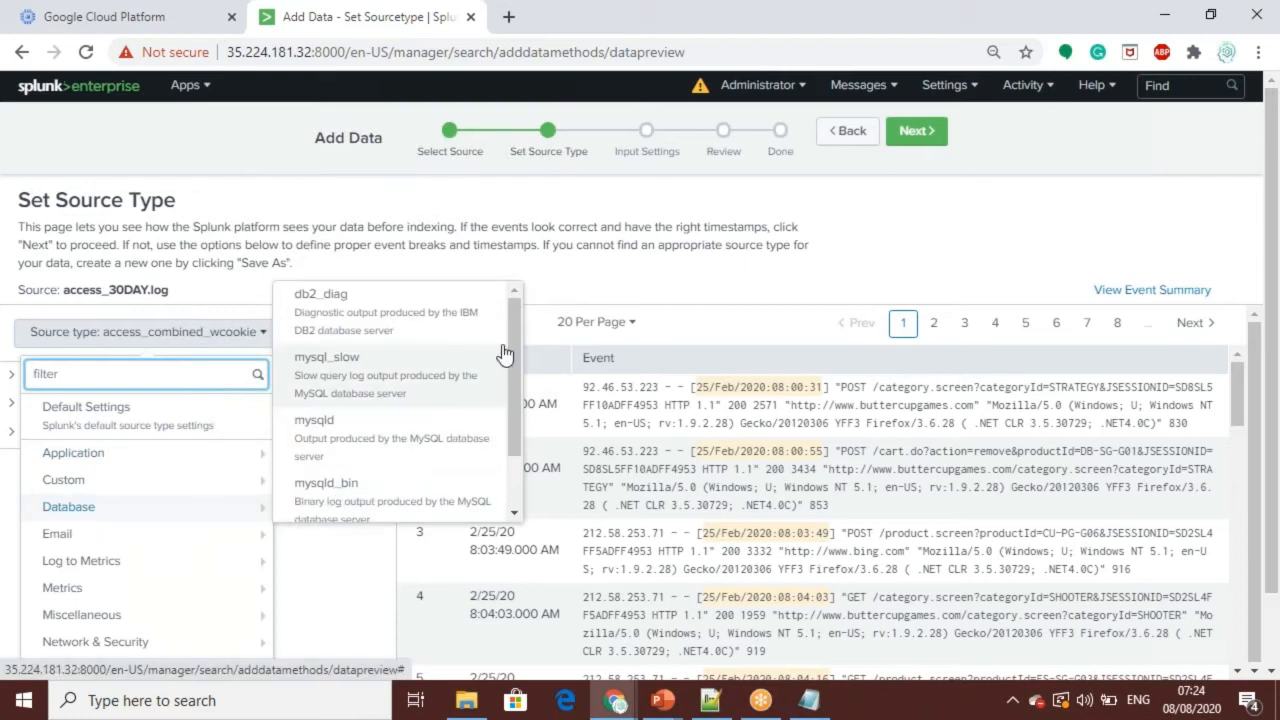
left_click_drag(513, 333, 515, 406)
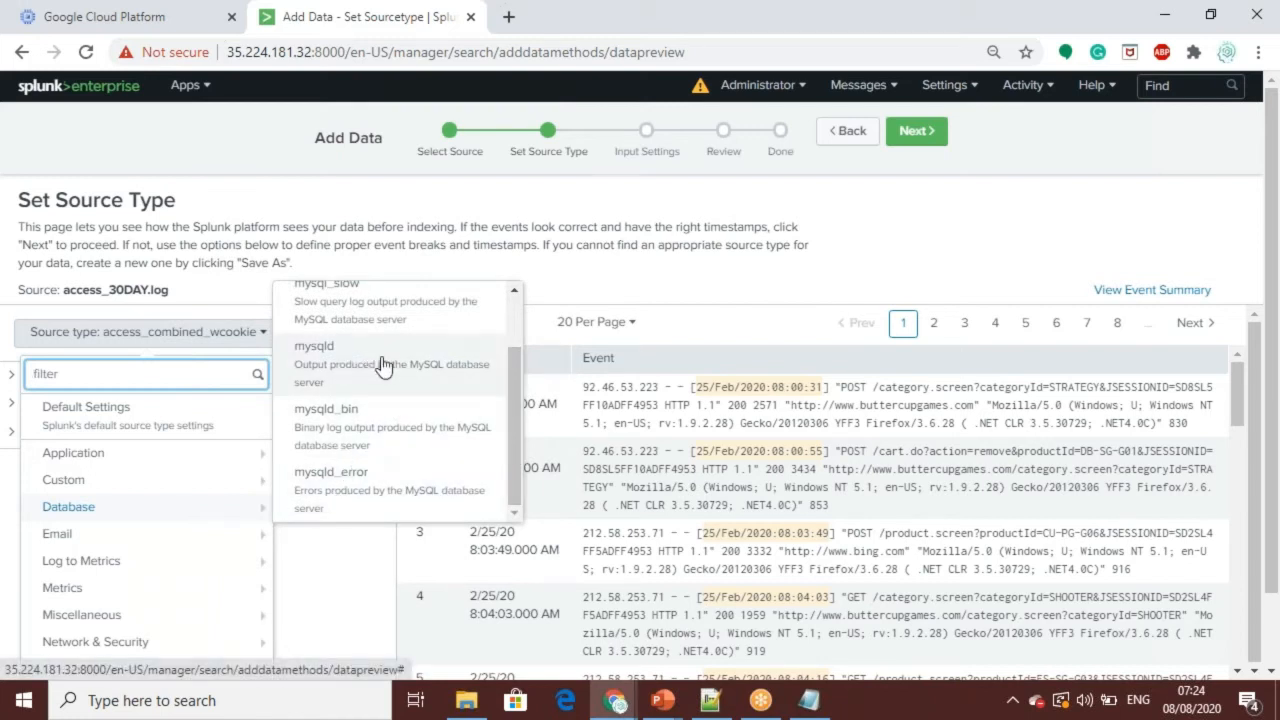
left_click_drag(512, 423, 535, 336)
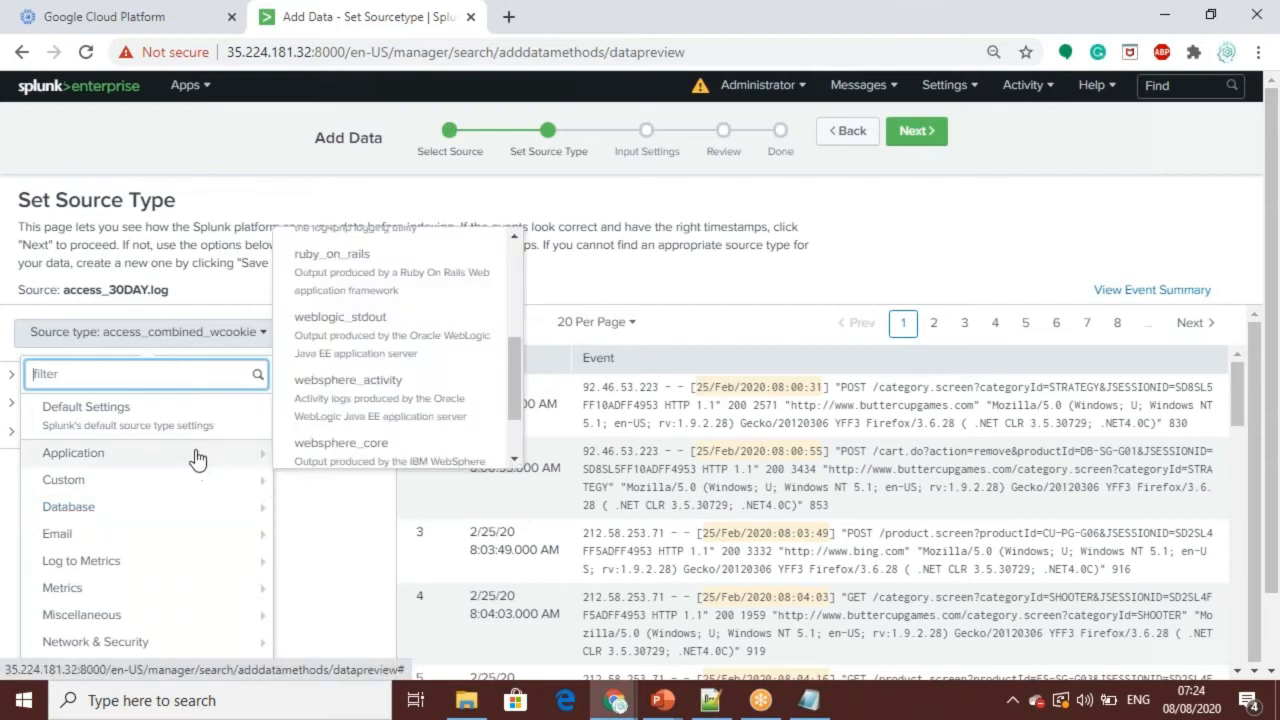
mouse_move(257, 512)
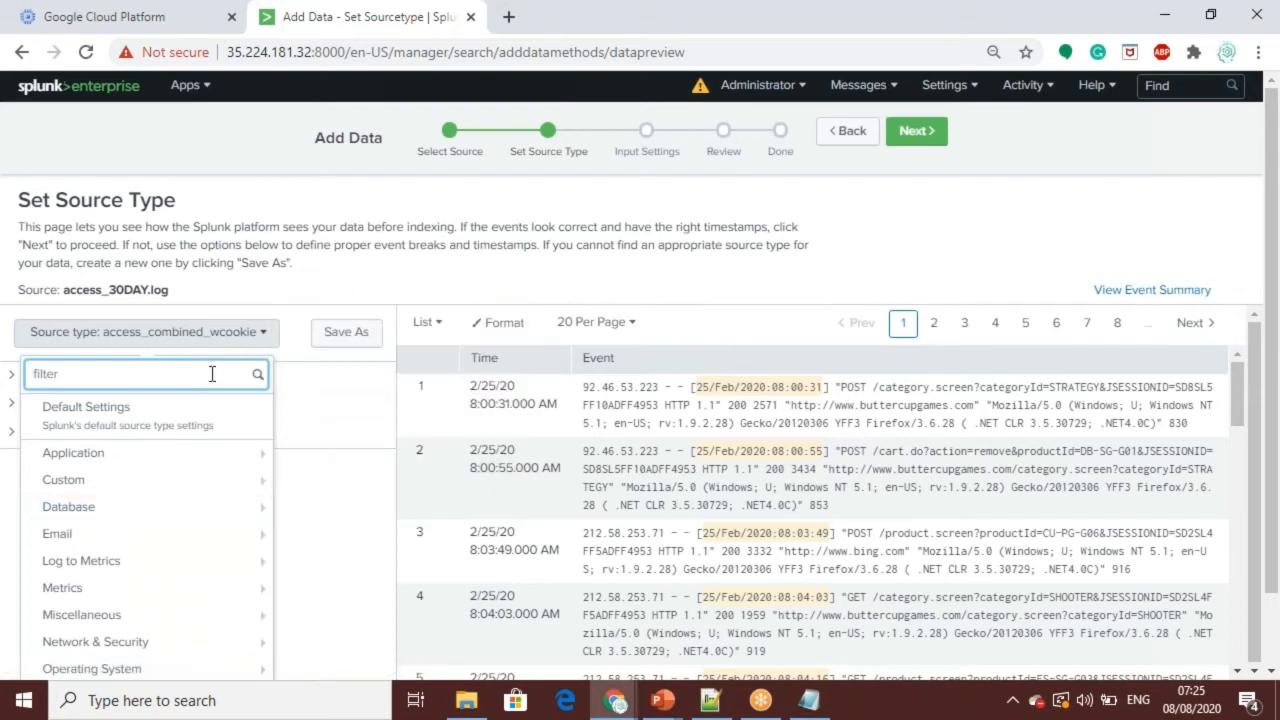
mouse_move(162, 530)
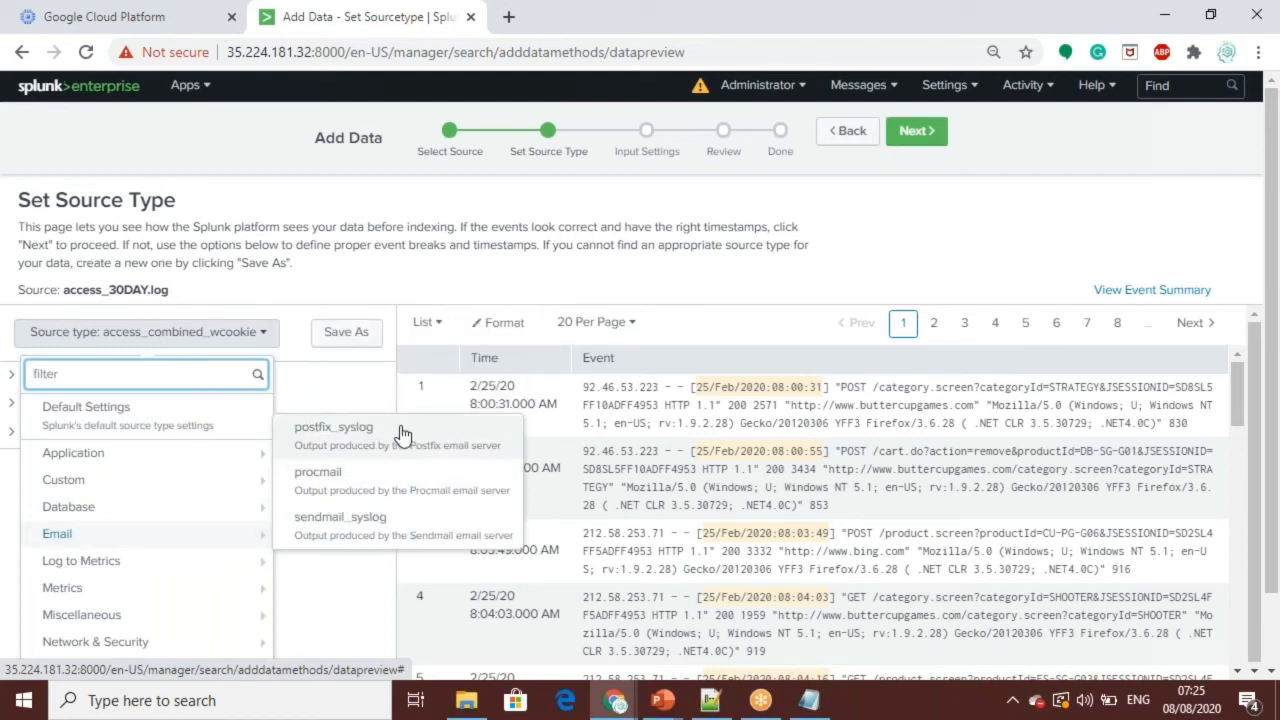
mouse_move(208, 563)
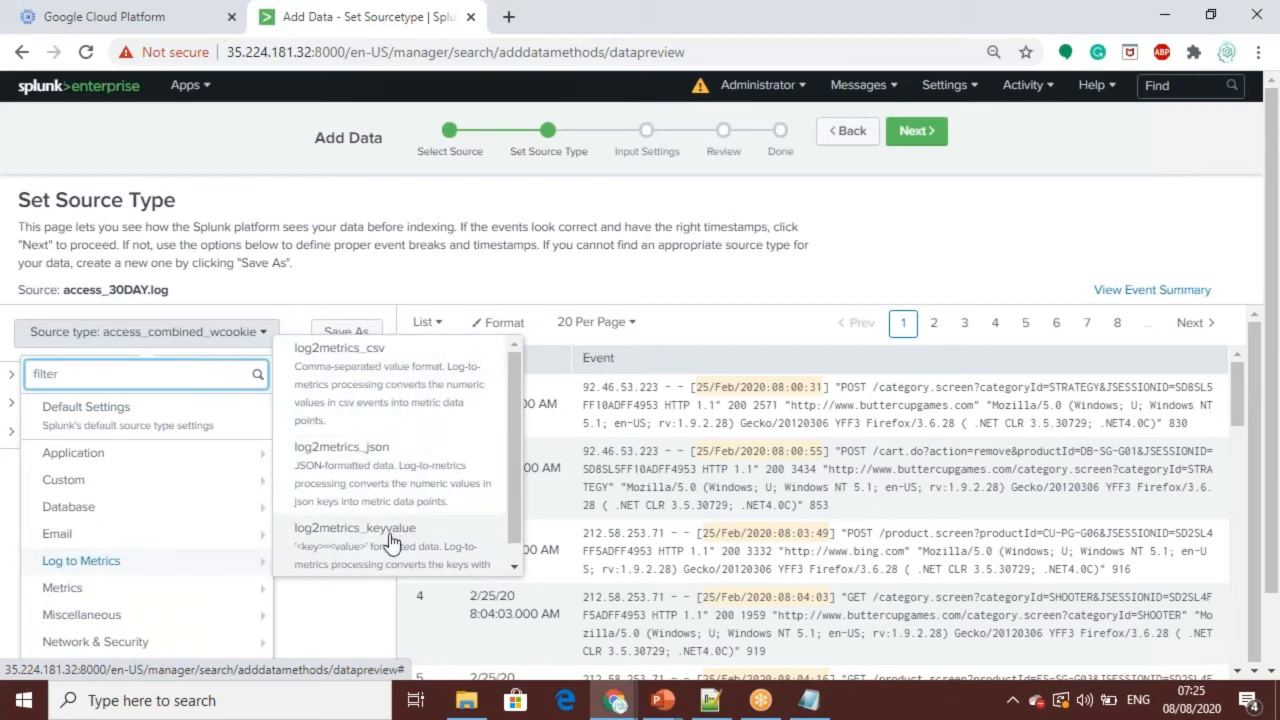
mouse_move(200, 596)
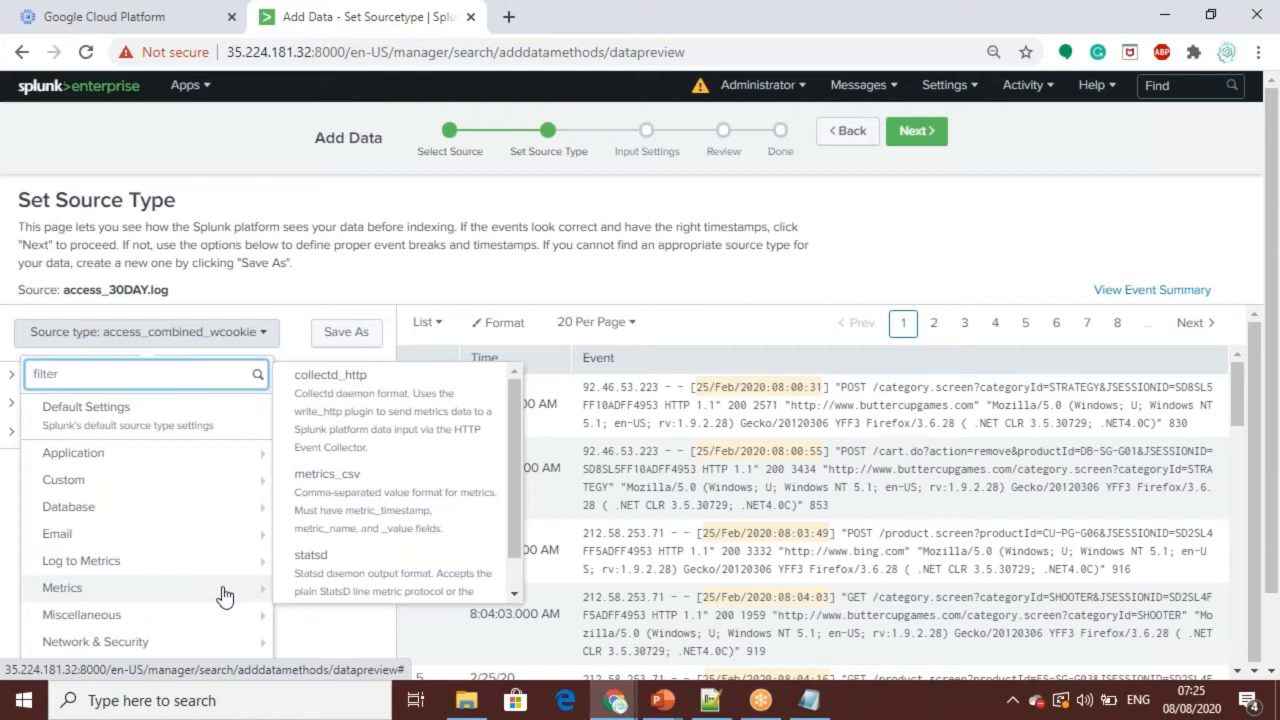
mouse_move(222, 648)
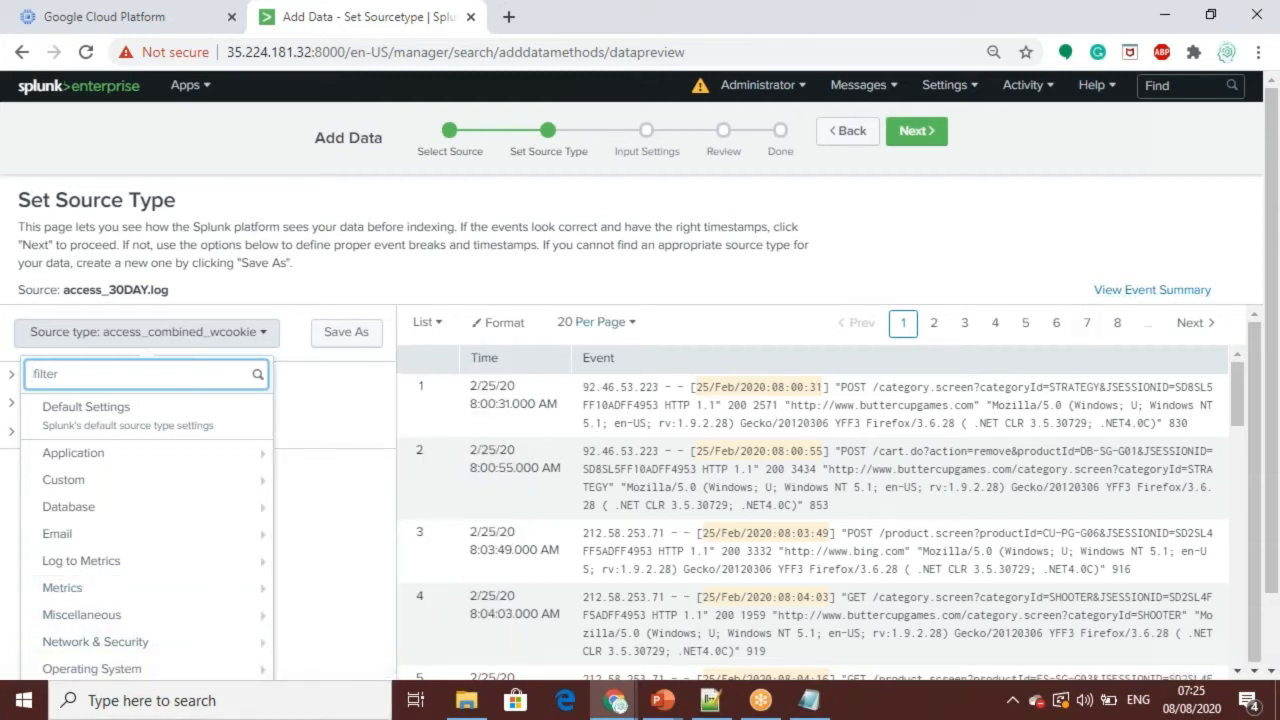
Step: Dismiss the source type list, keep access_combined_wcookie as the source type and continue to Input Settings
left_click(1257, 397)
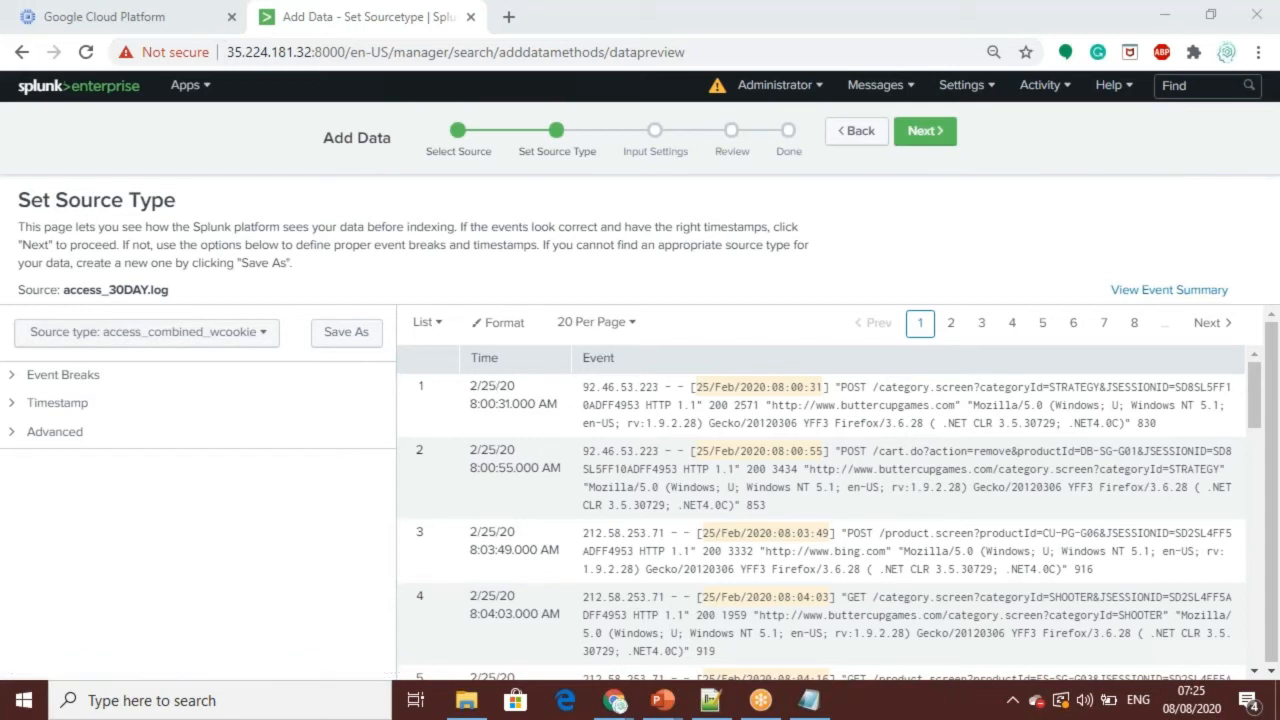
left_click(925, 140)
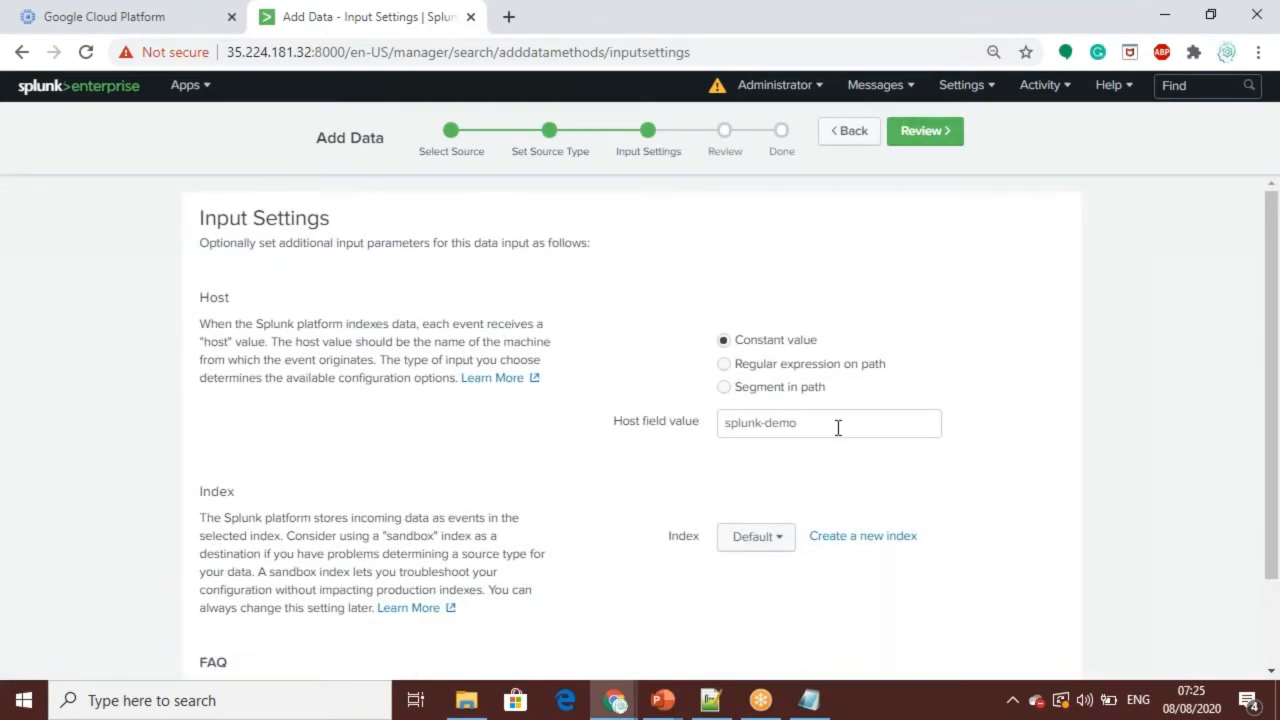
Step: Keep splunk-demo as the constant host value and the Default index, and submit the access_30DAY.log upload after review
left_click(783, 539)
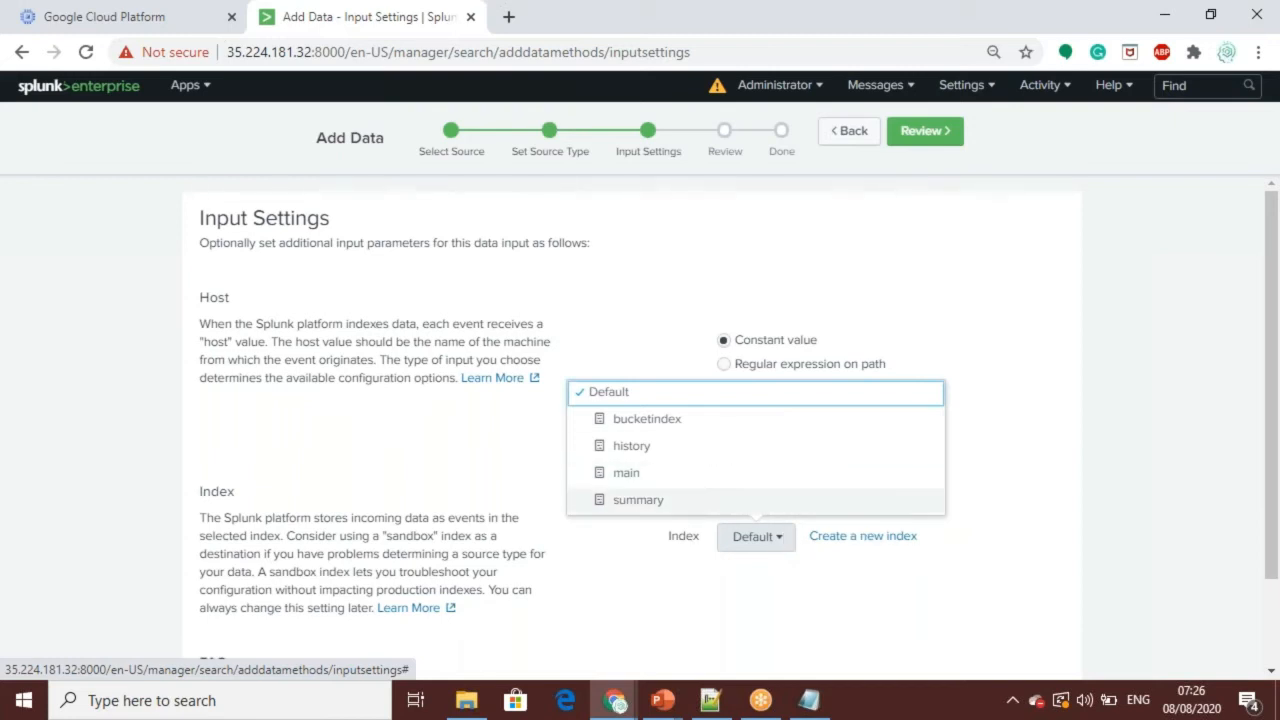
left_click(1022, 410)
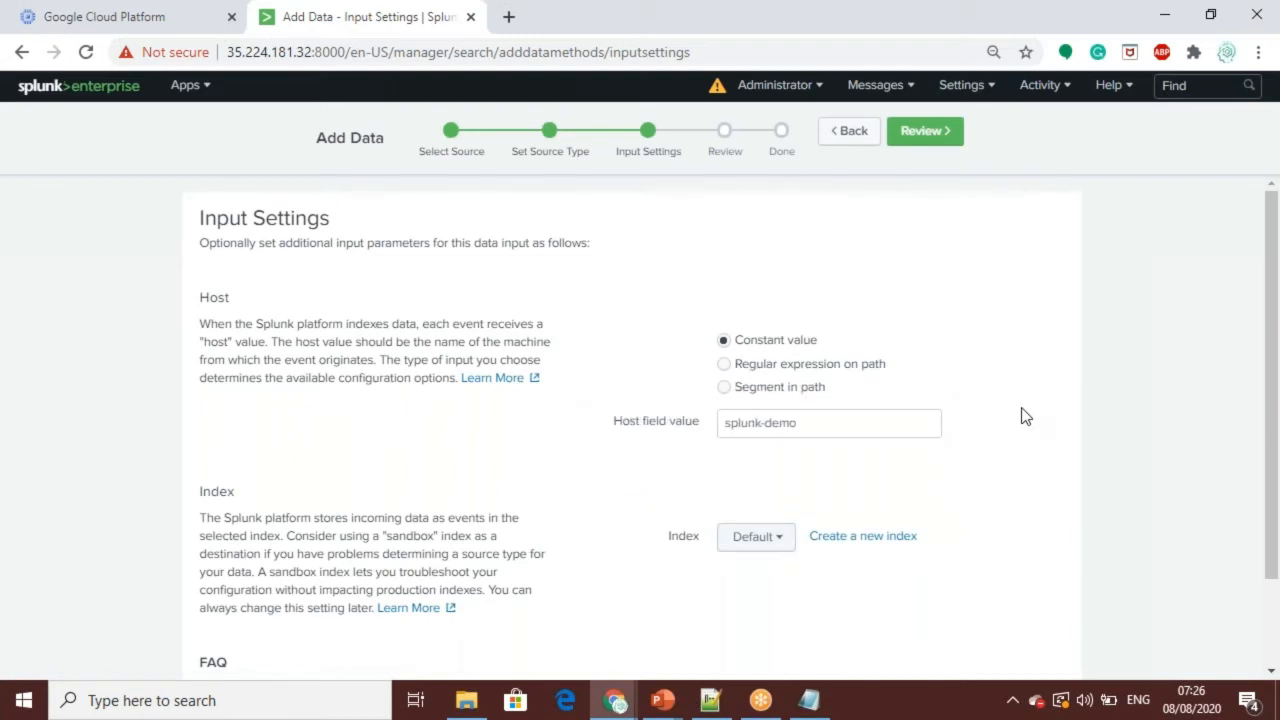
left_click(922, 133)
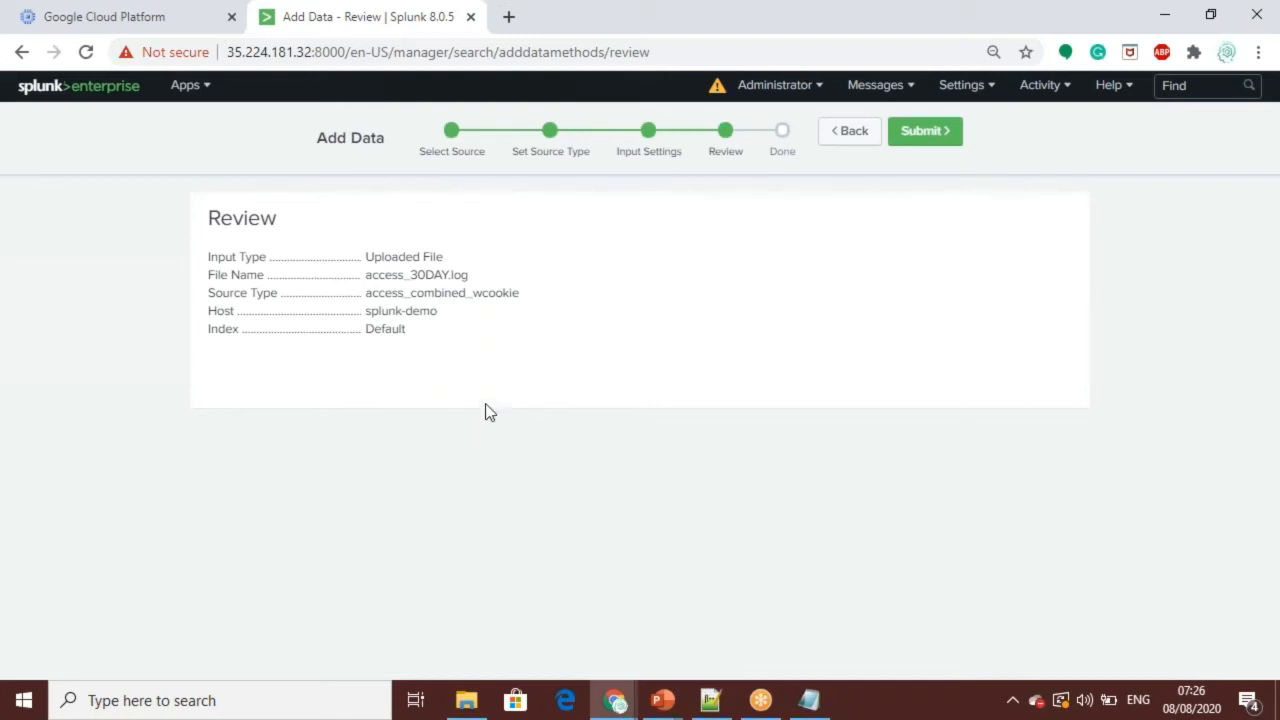
left_click(923, 143)
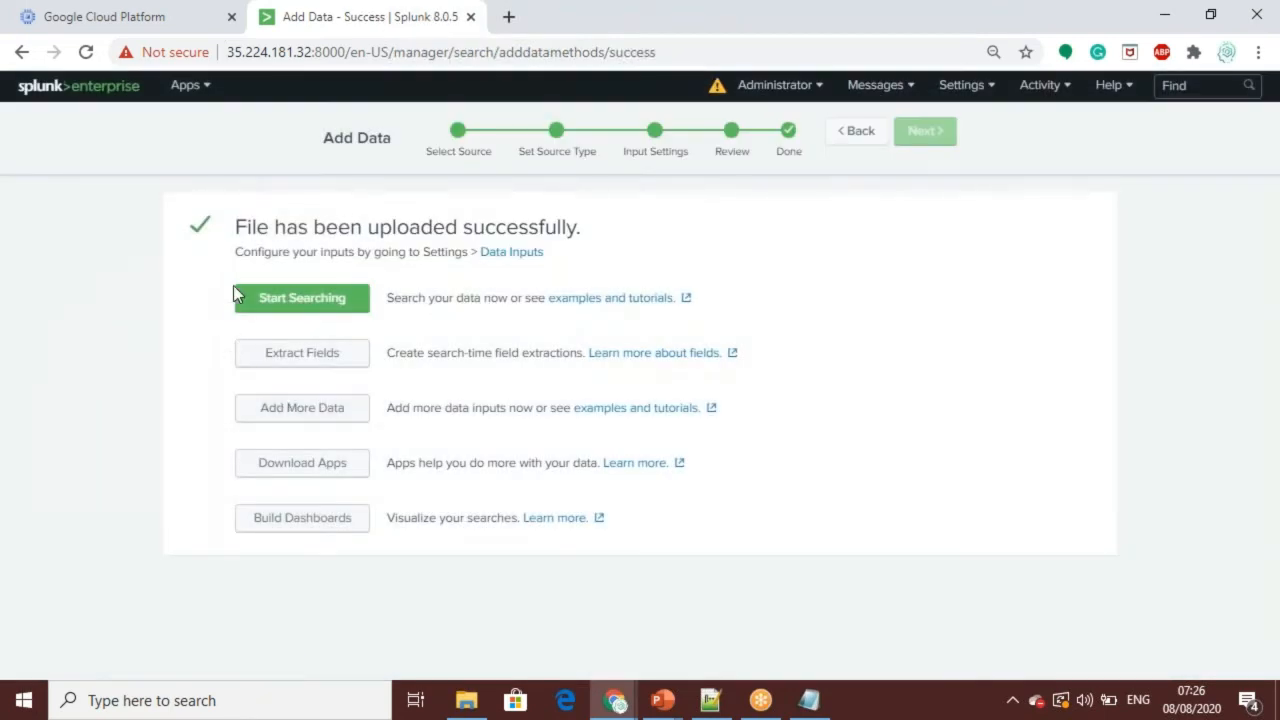
Step: Start searching the uploaded access_30DAY.log data and look over the timeline and returned events
left_click(284, 299)
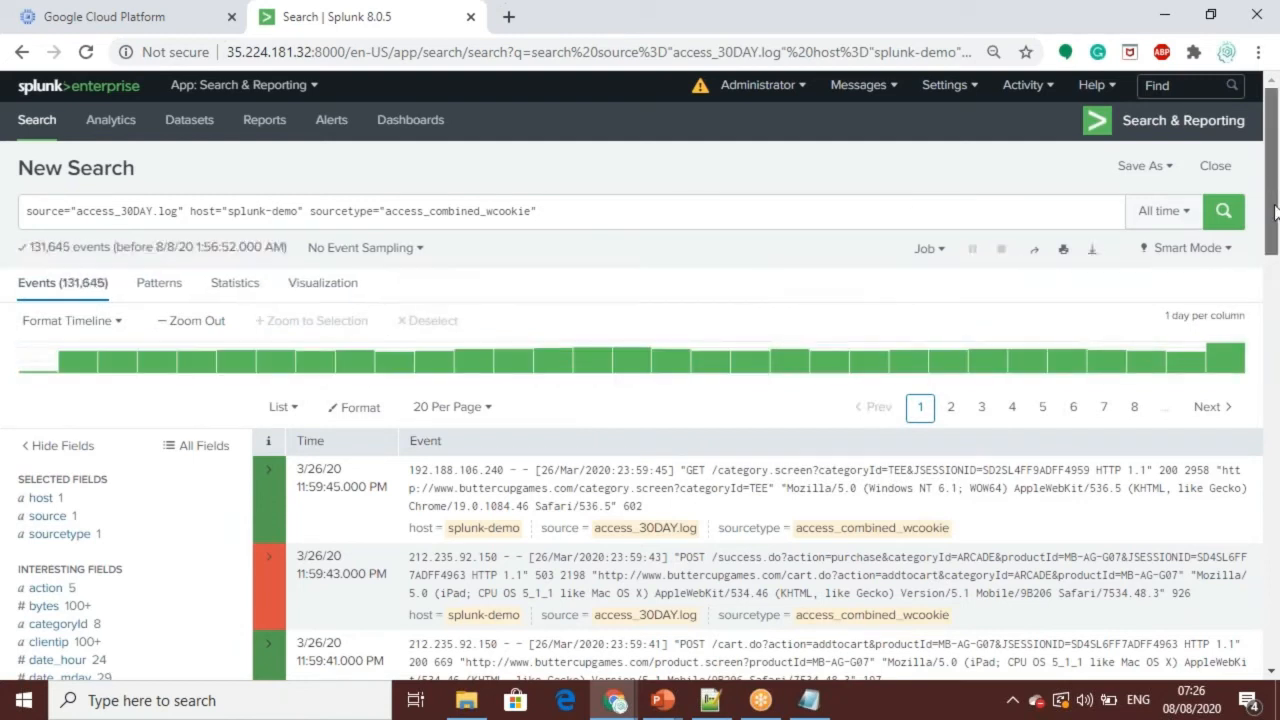
left_click_drag(1273, 190, 1276, 226)
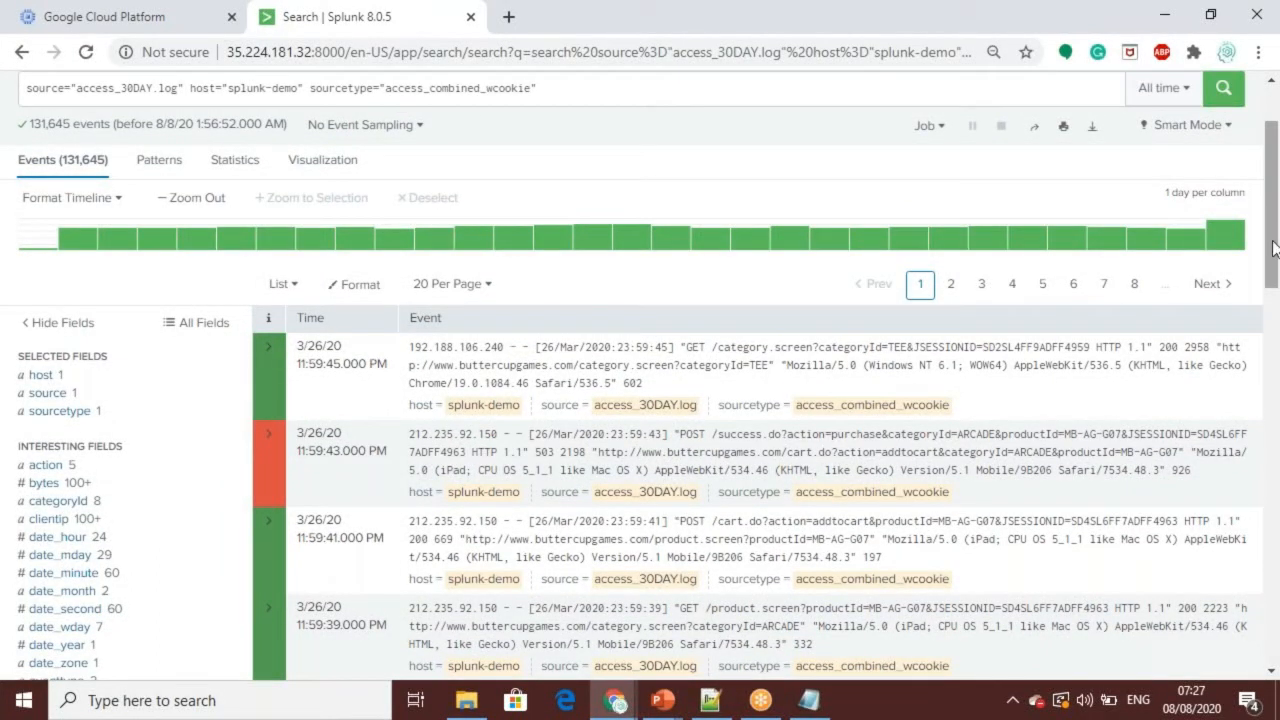
scroll(1275, 228, "up", 1)
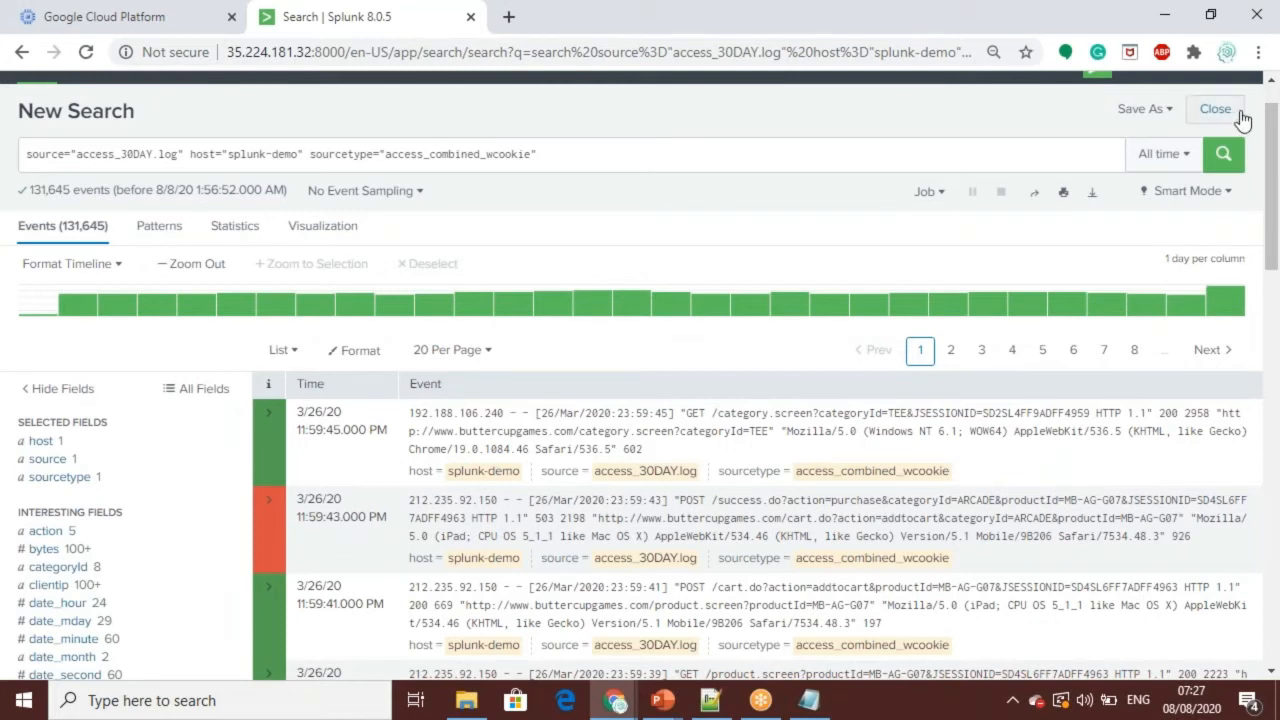
Step: Examine the value summary of the host selected field and close it
mouse_move(444, 317)
left_click(45, 444)
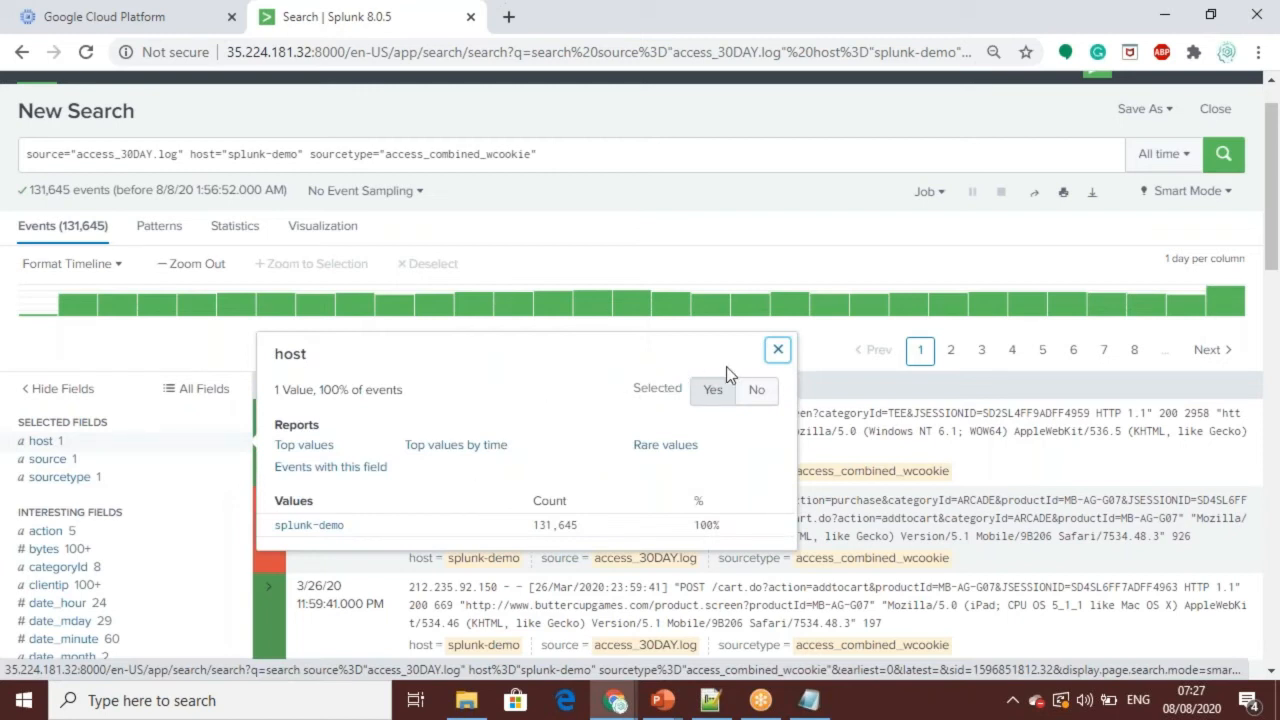
left_click(778, 350)
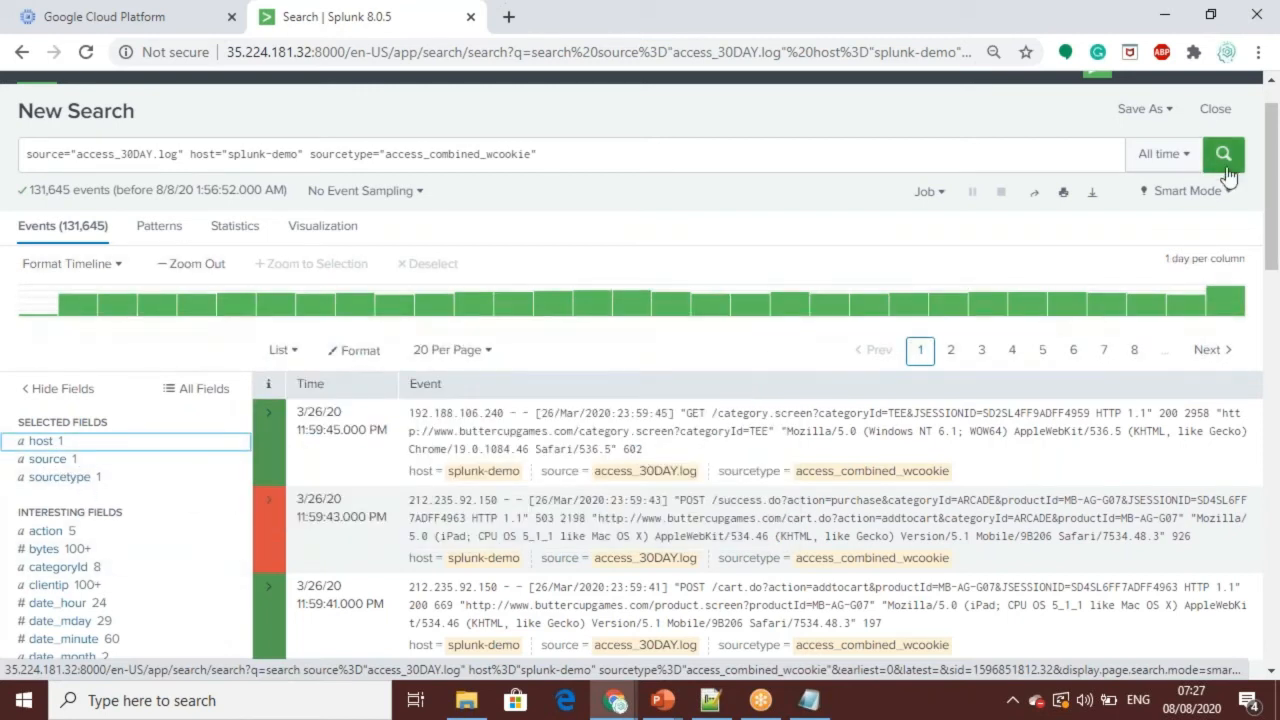
Step: Narrow the search to events whose action field is purchase and look through the matching events
left_click_drag(1273, 215, 1278, 321)
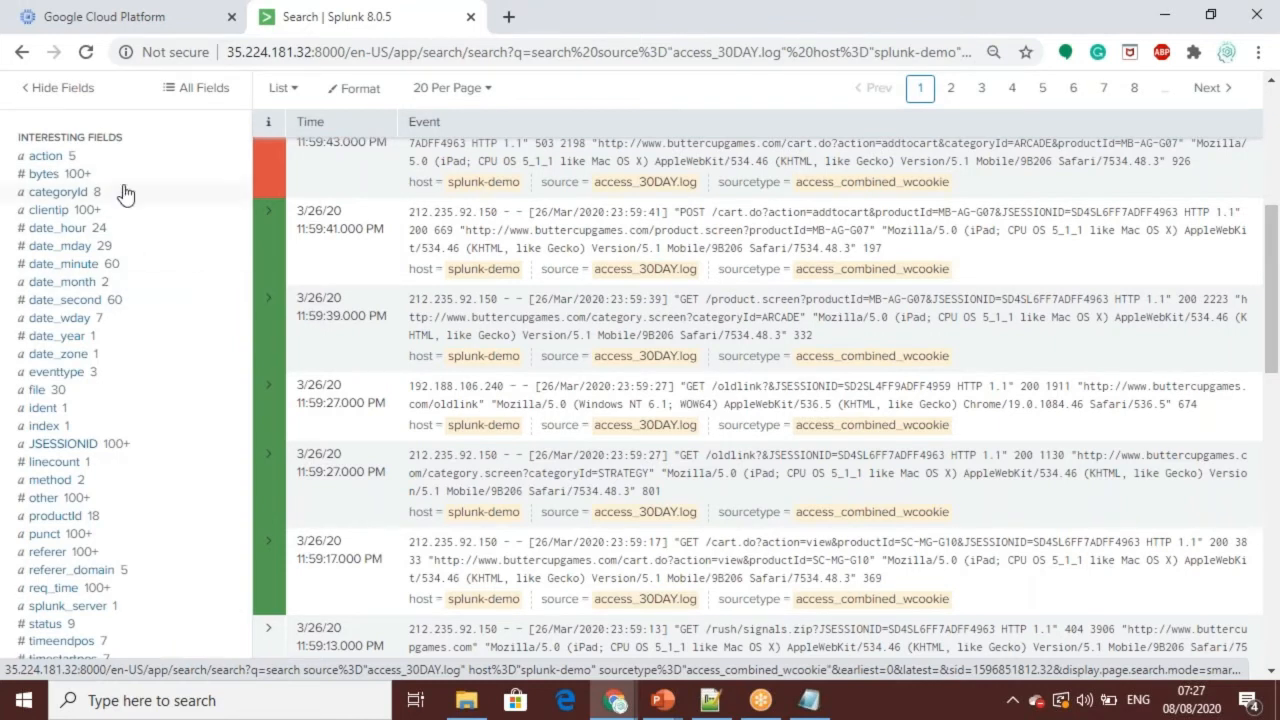
left_click(45, 157)
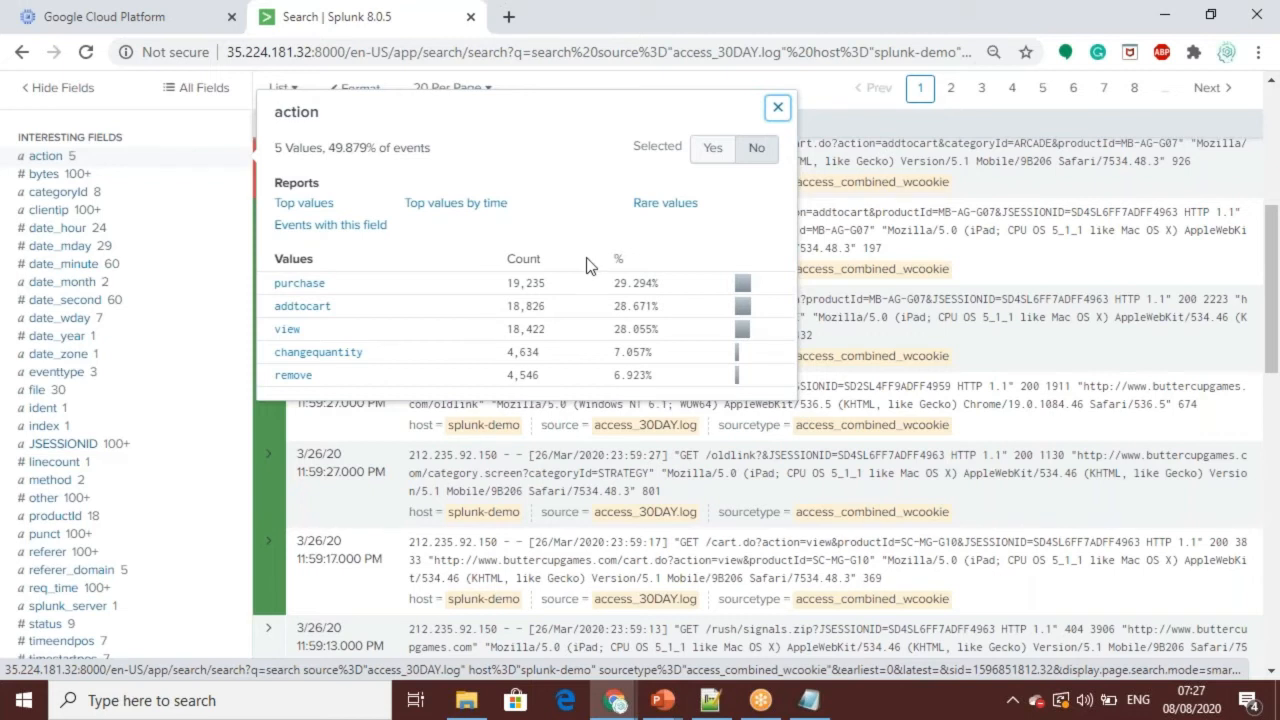
left_click(300, 284)
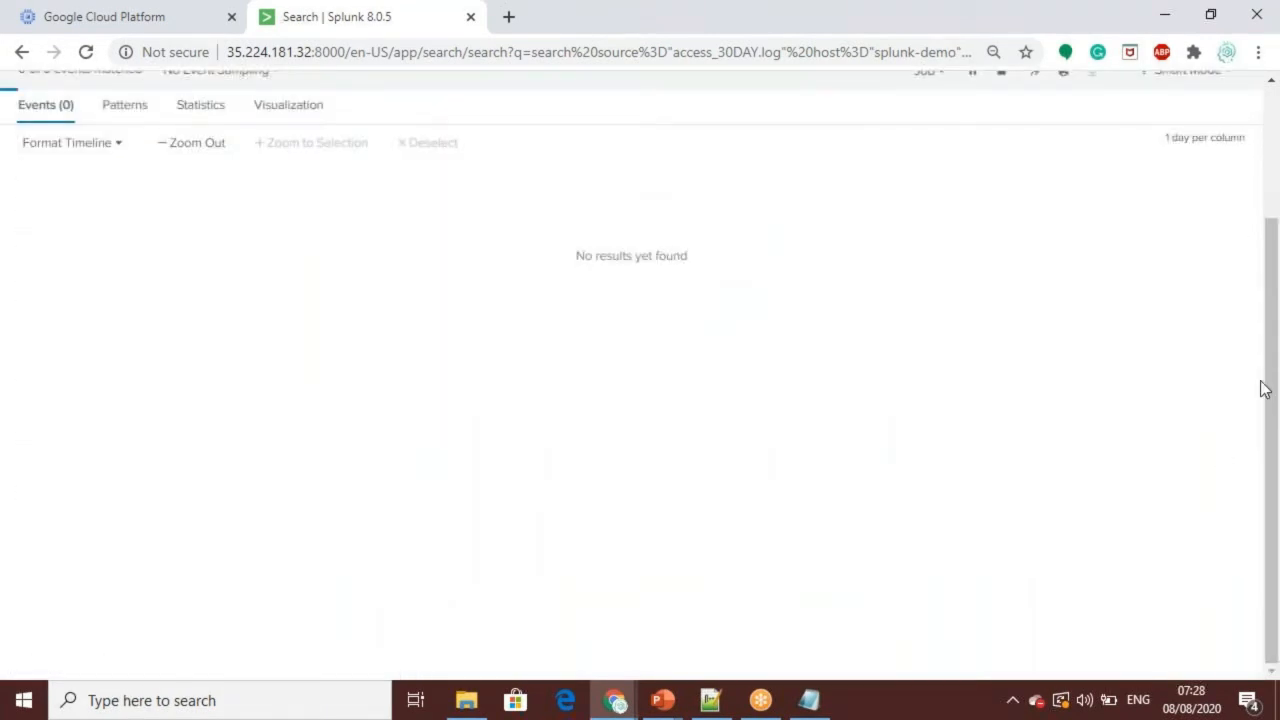
scroll(1275, 340, "down", 2)
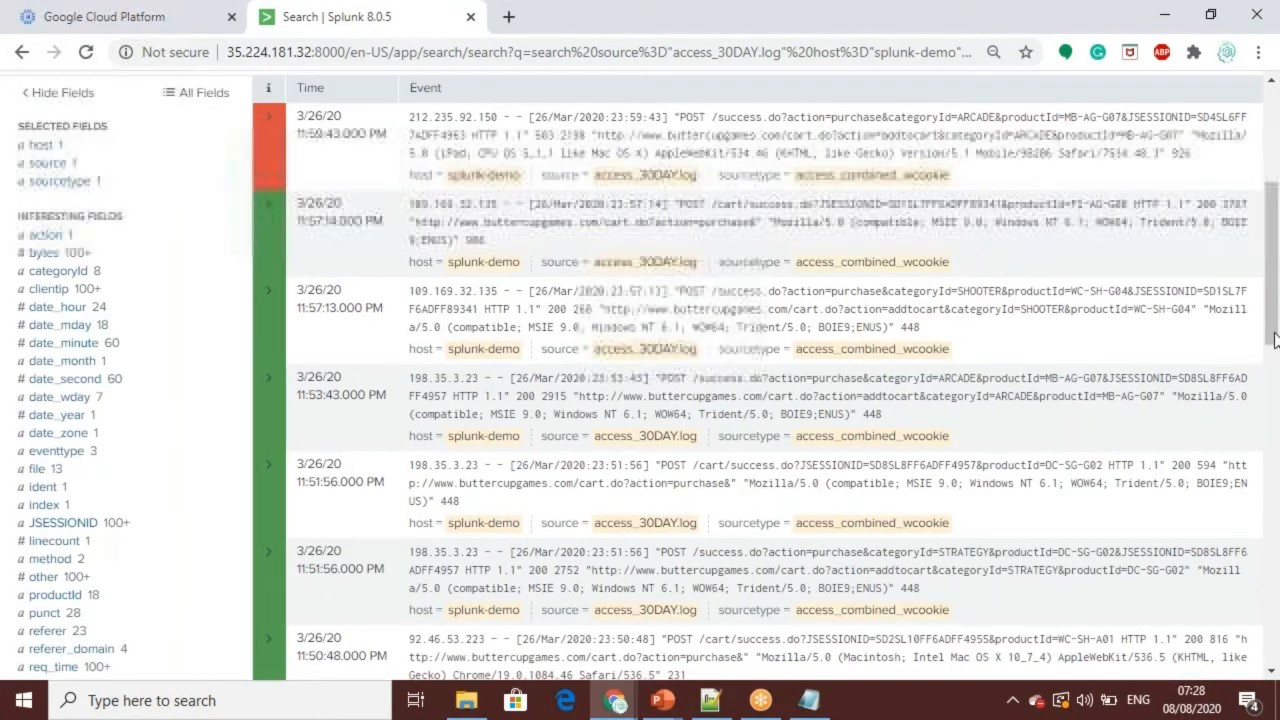
scroll(1275, 340, "up", 4)
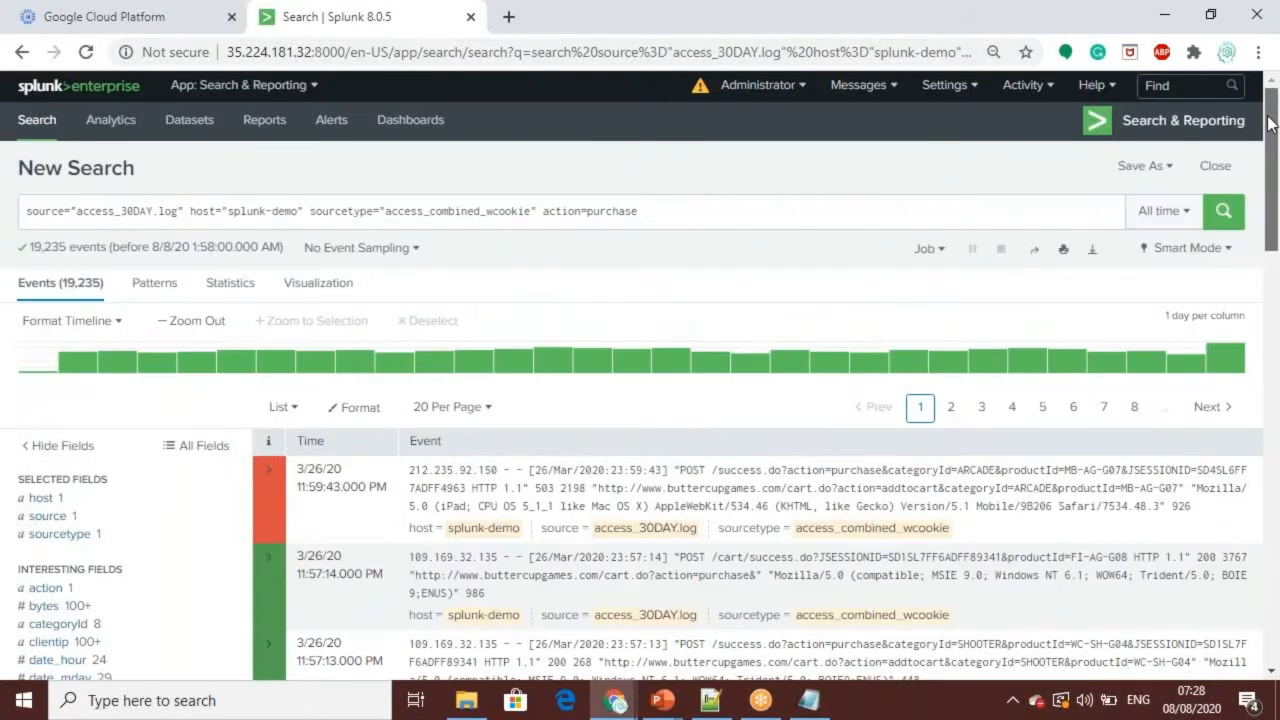
left_click_drag(1271, 124, 1268, 178)
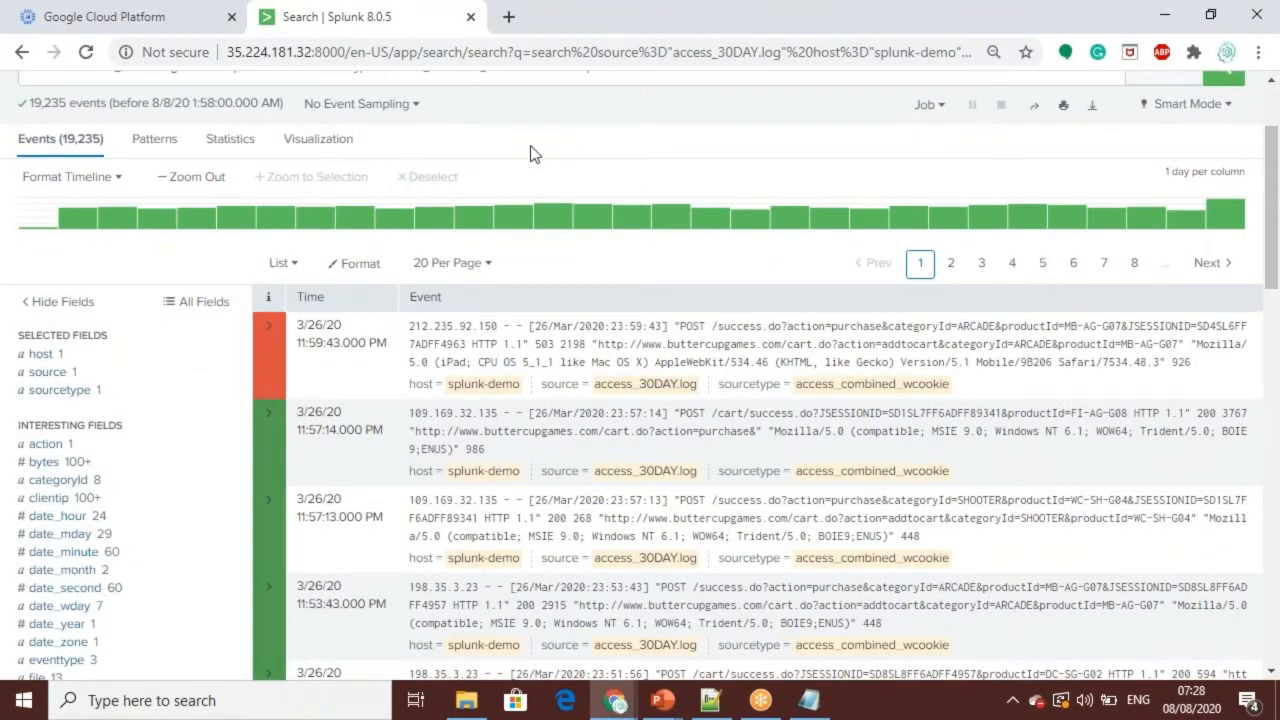
mouse_move(1275, 268)
left_mouse_down()
mouse_move(1275, 212)
mouse_move(1275, 284)
left_mouse_up()
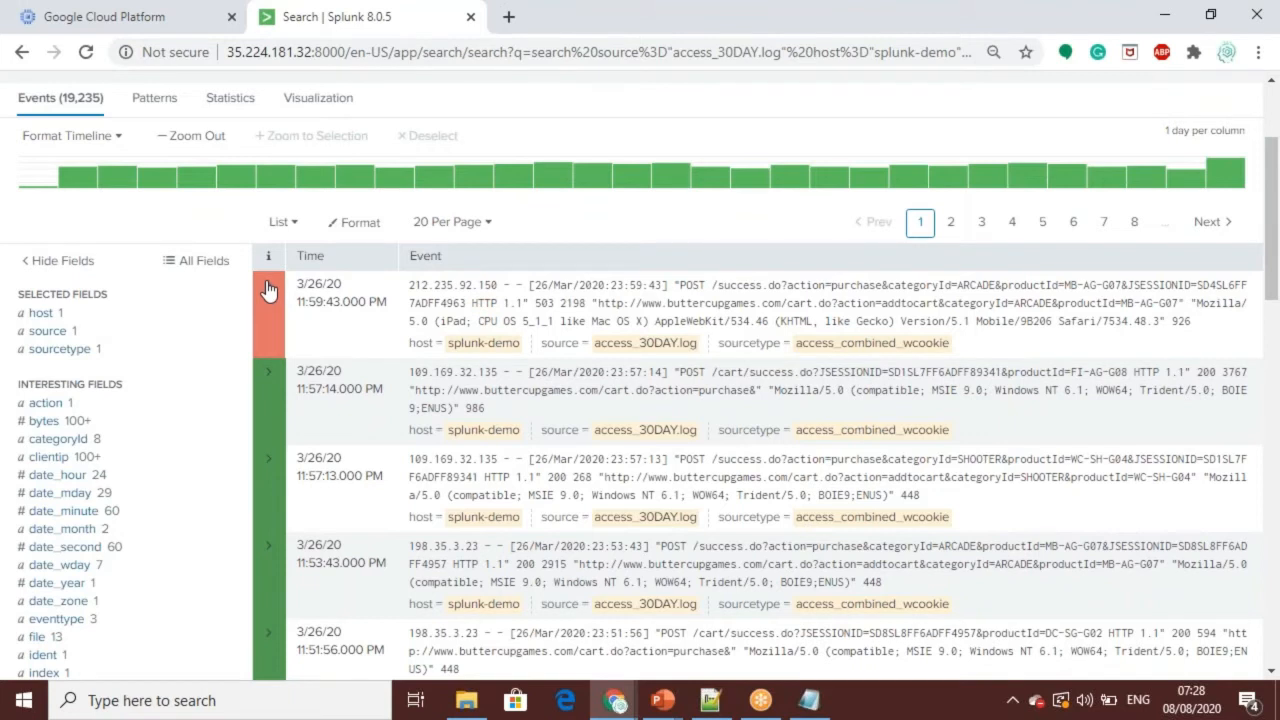
Step: Expand the first purchase event, examine its extracted fields such as categoryId, productId and status, and collapse it
left_click(267, 290)
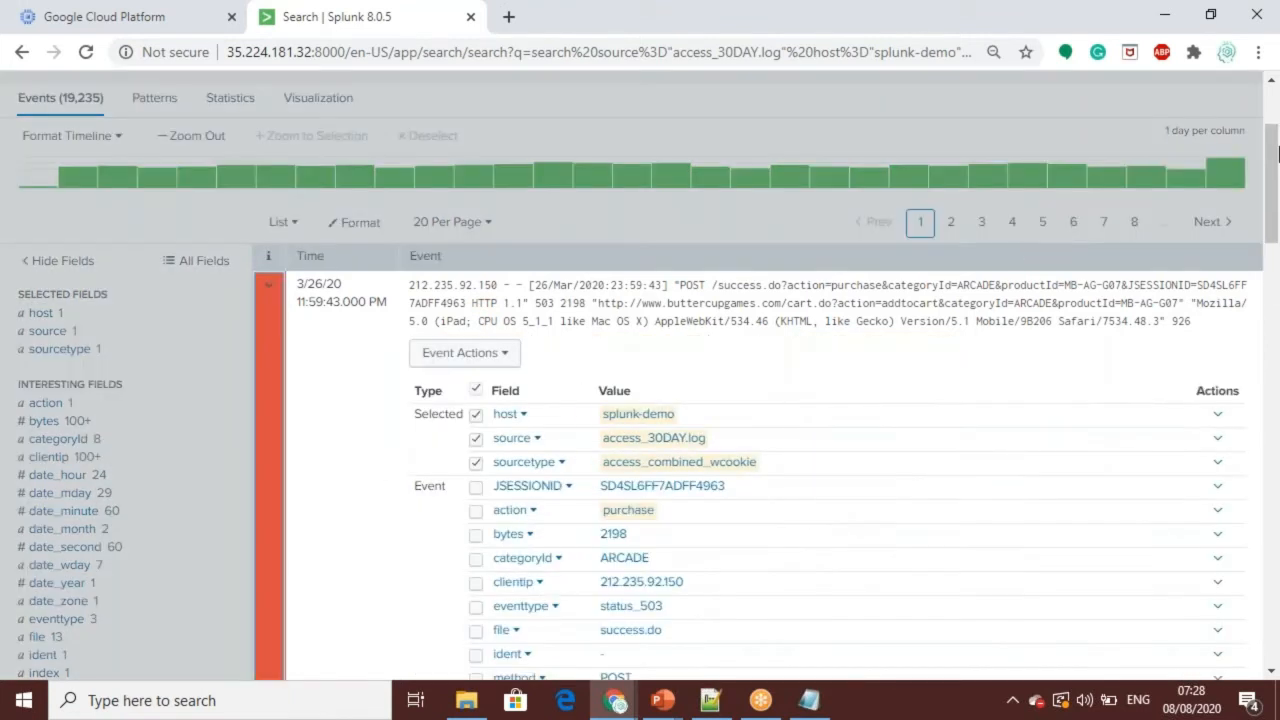
left_click_drag(1275, 150, 1274, 206)
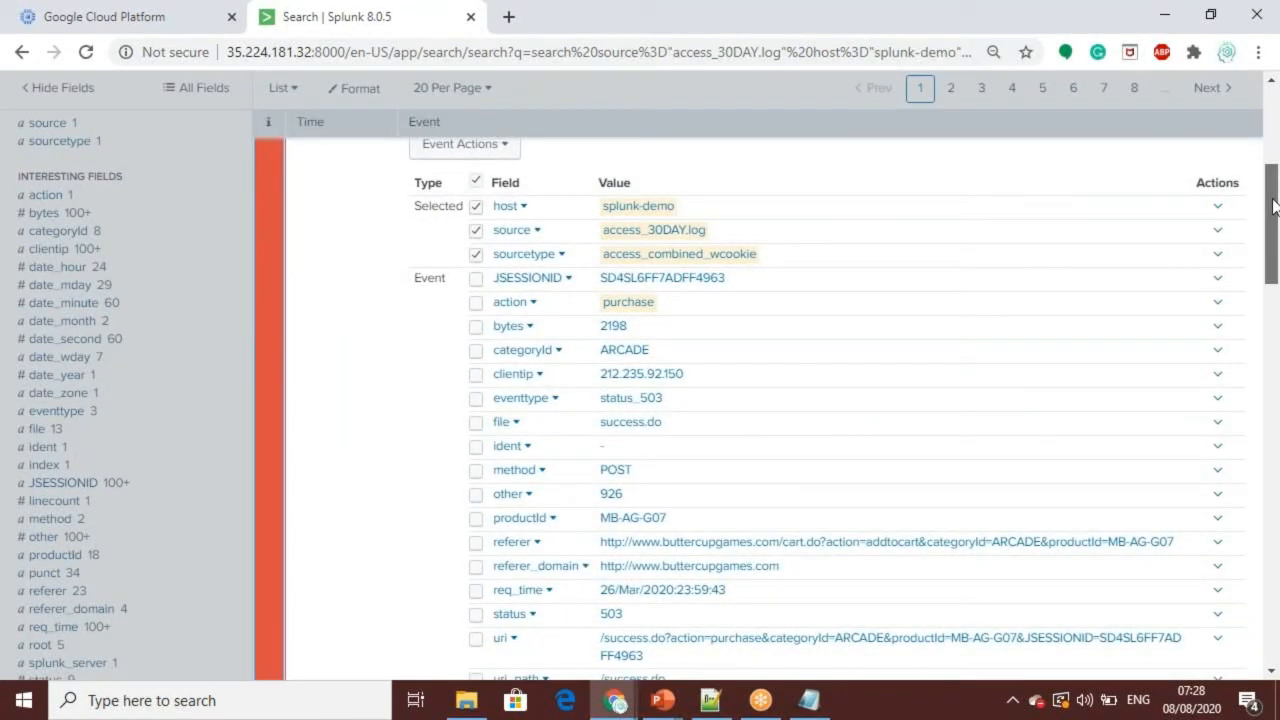
left_click_drag(1275, 206, 1274, 211)
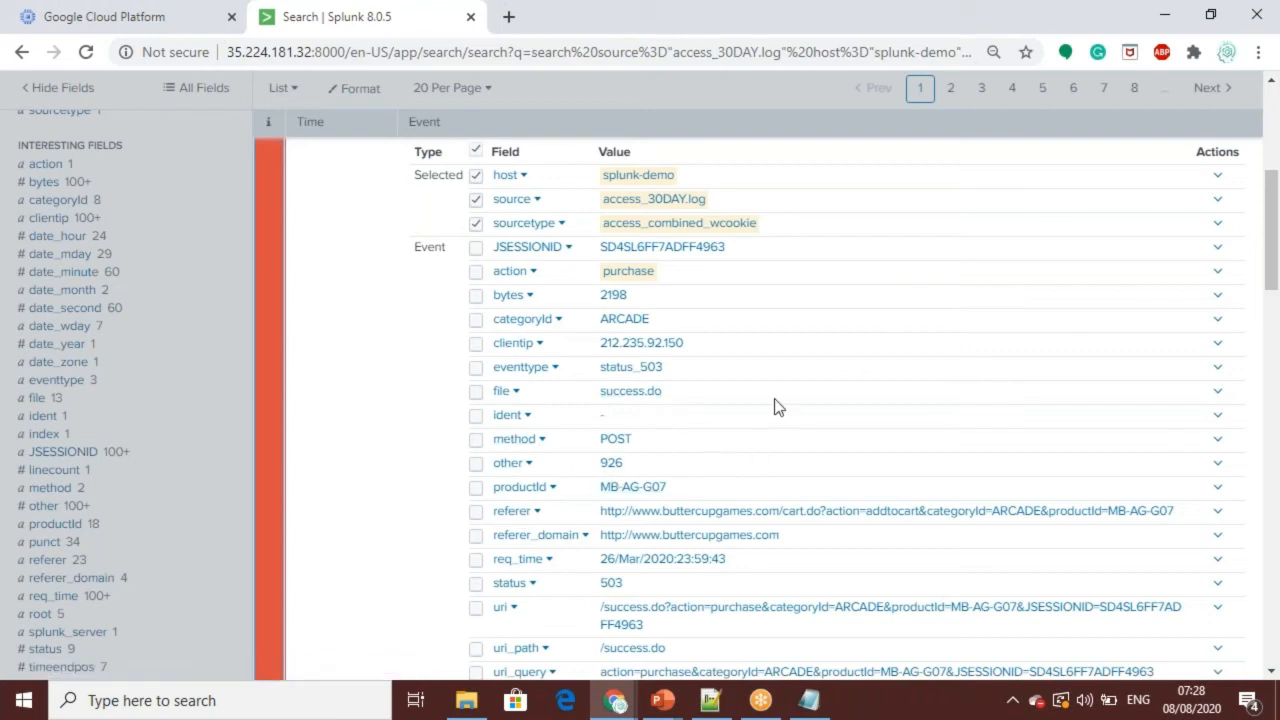
left_click_drag(1268, 229, 1268, 258)
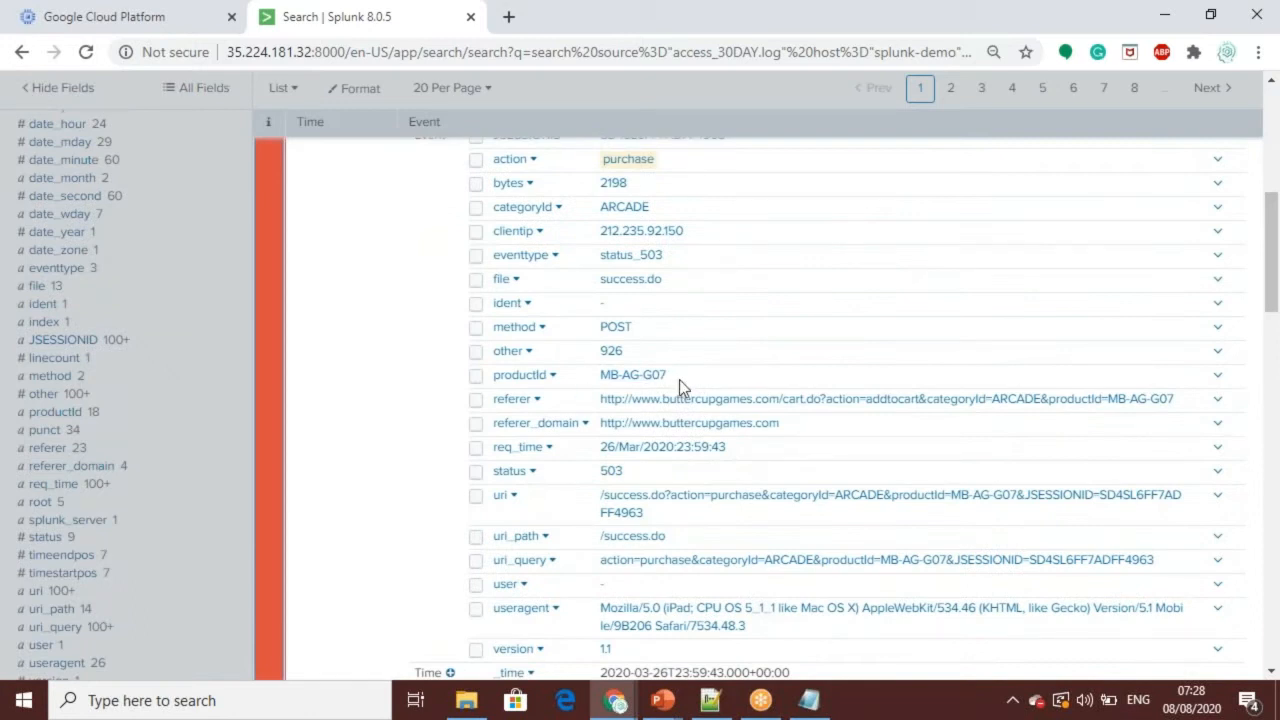
left_click_drag(1270, 252, 1274, 220)
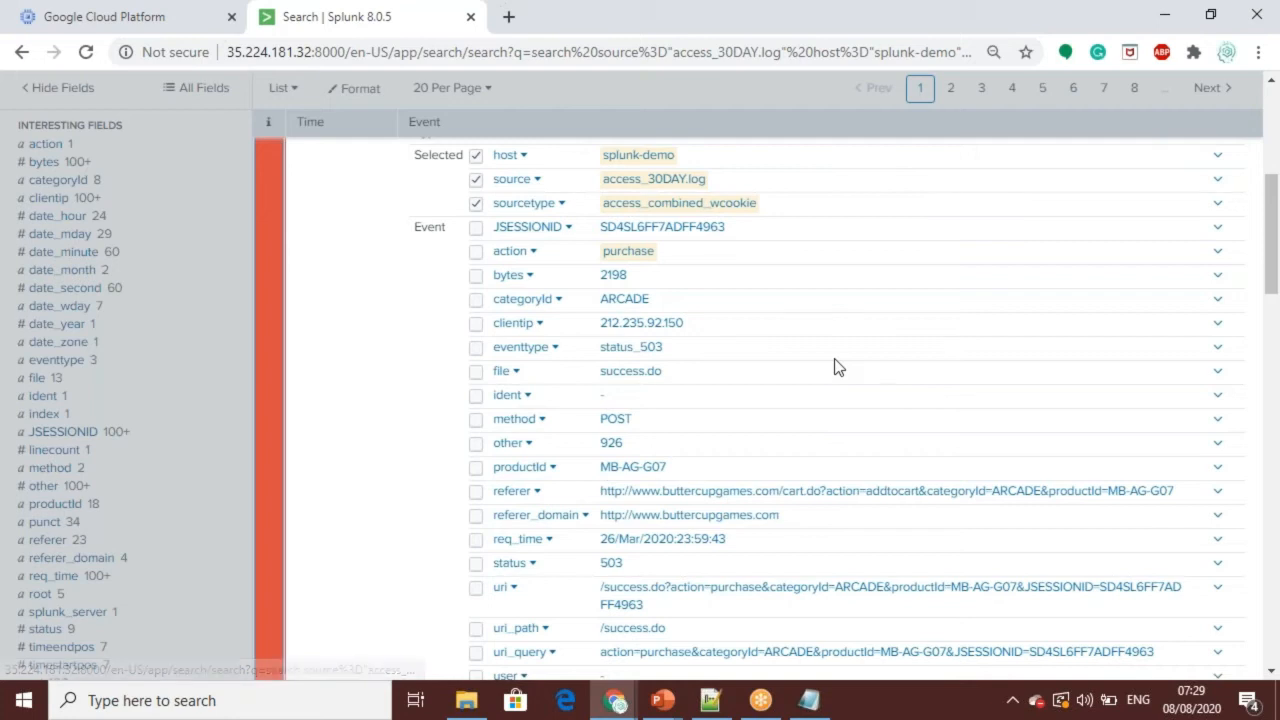
mouse_move(1266, 228)
left_mouse_down()
mouse_move(1272, 245)
mouse_move(1272, 214)
left_mouse_up()
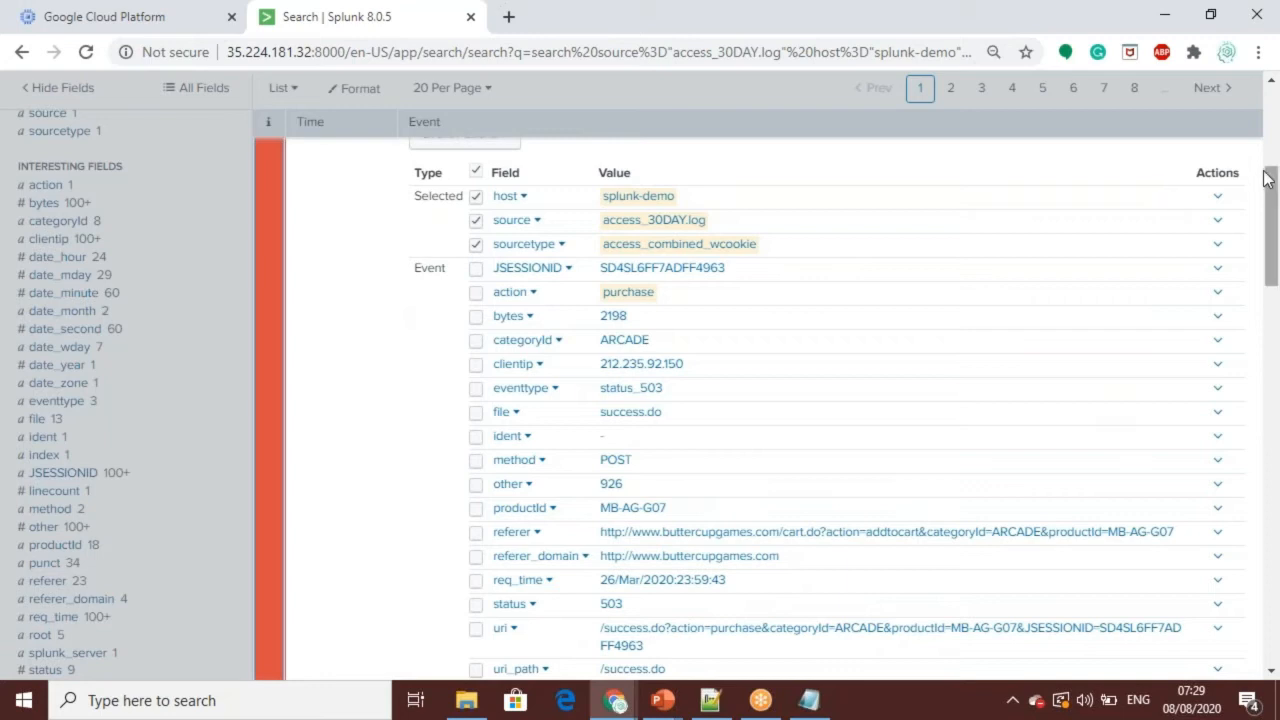
left_click_drag(1271, 208, 1277, 167)
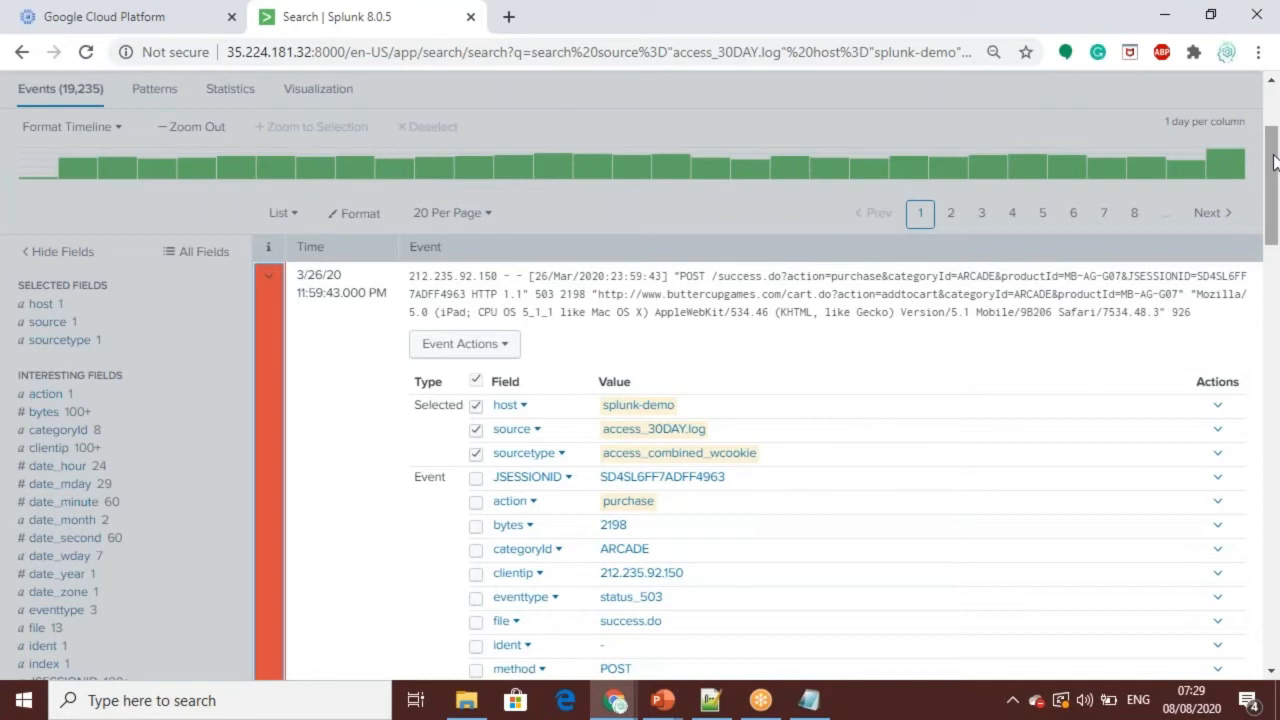
mouse_move(1275, 165)
left_mouse_down()
mouse_move(1275, 250)
mouse_move(1271, 170)
left_mouse_up()
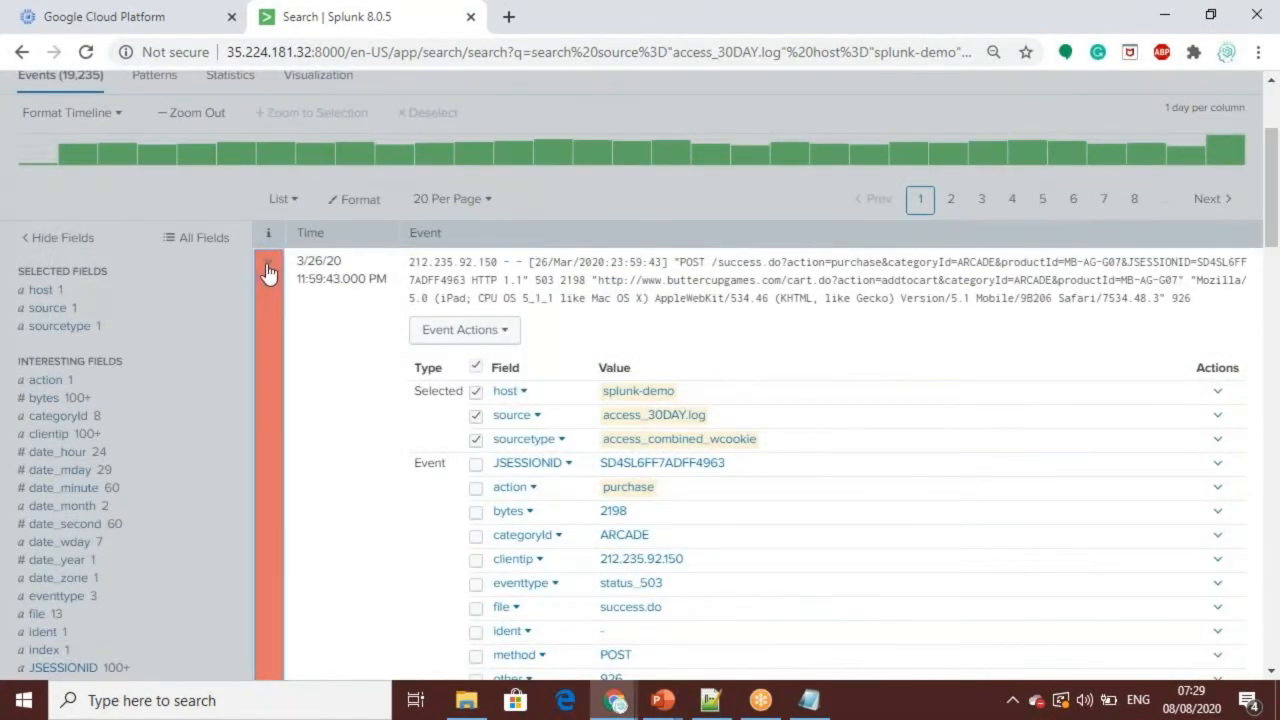
left_click(268, 268)
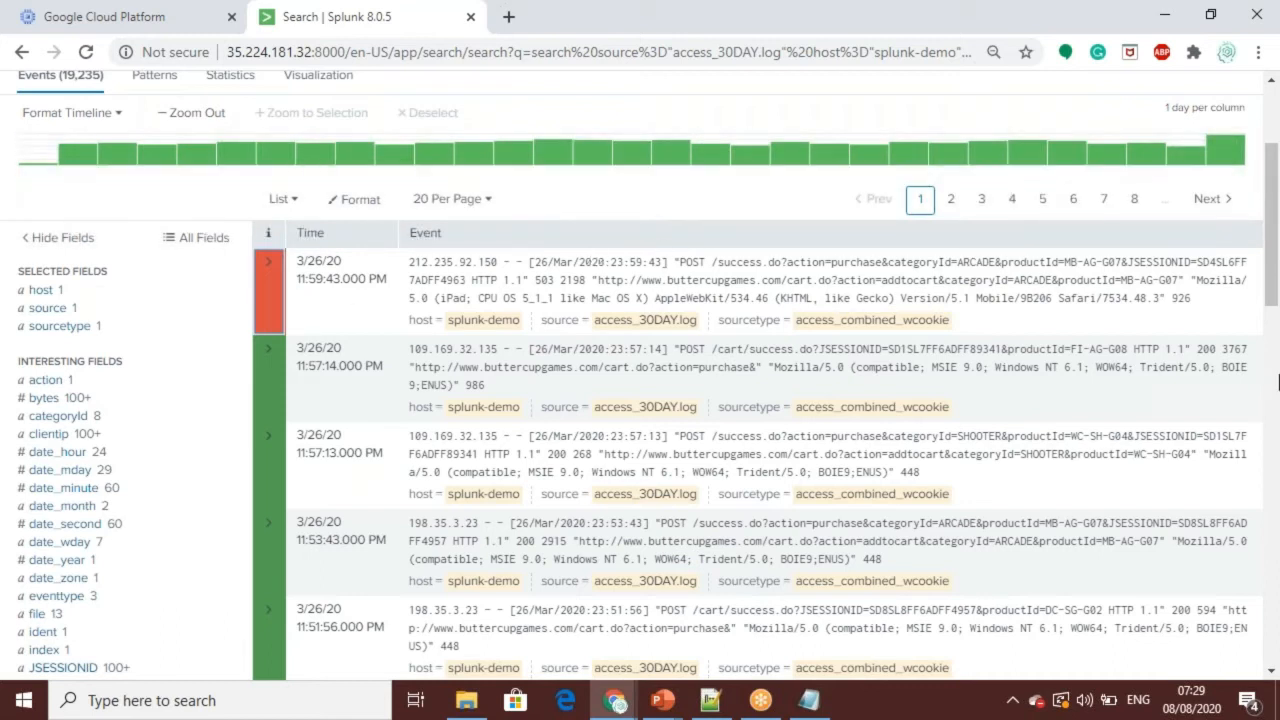
Step: Remove the host, sourcetype and action filters from the query and rerun it with only source="access_30DAY.log"
left_click_drag(1275, 315, 1270, 225)
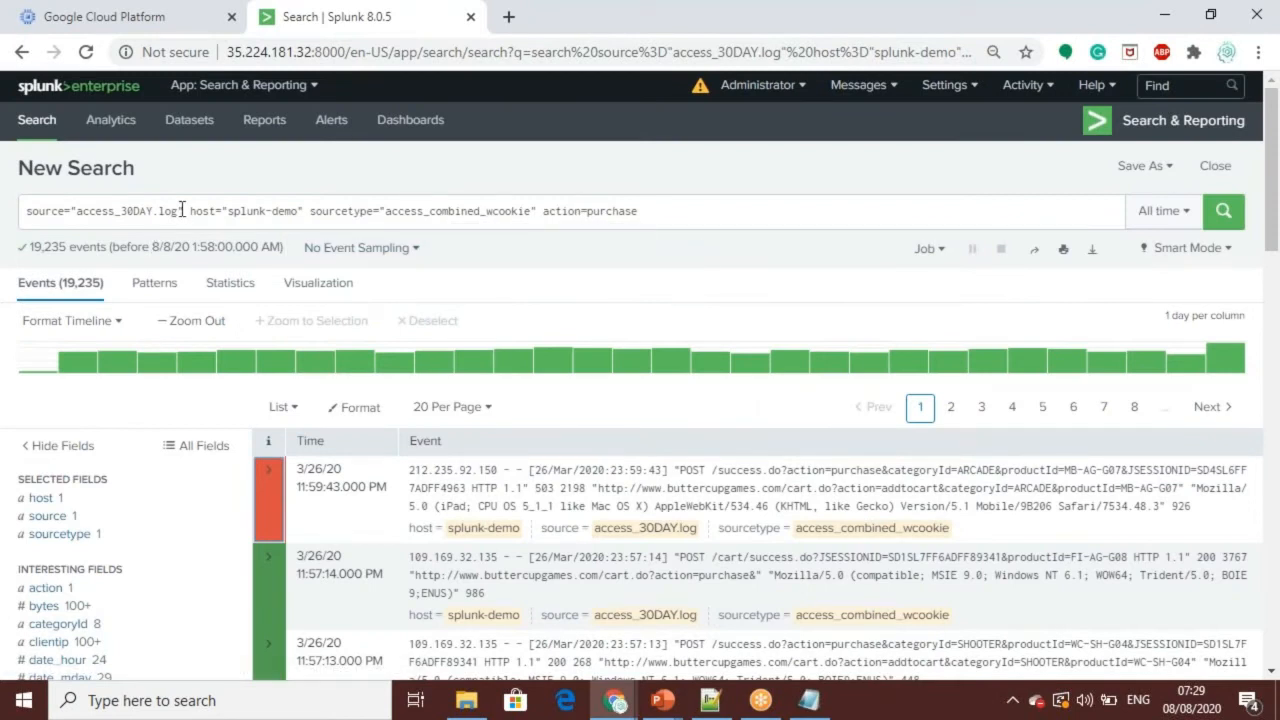
left_click_drag(188, 211, 765, 265)
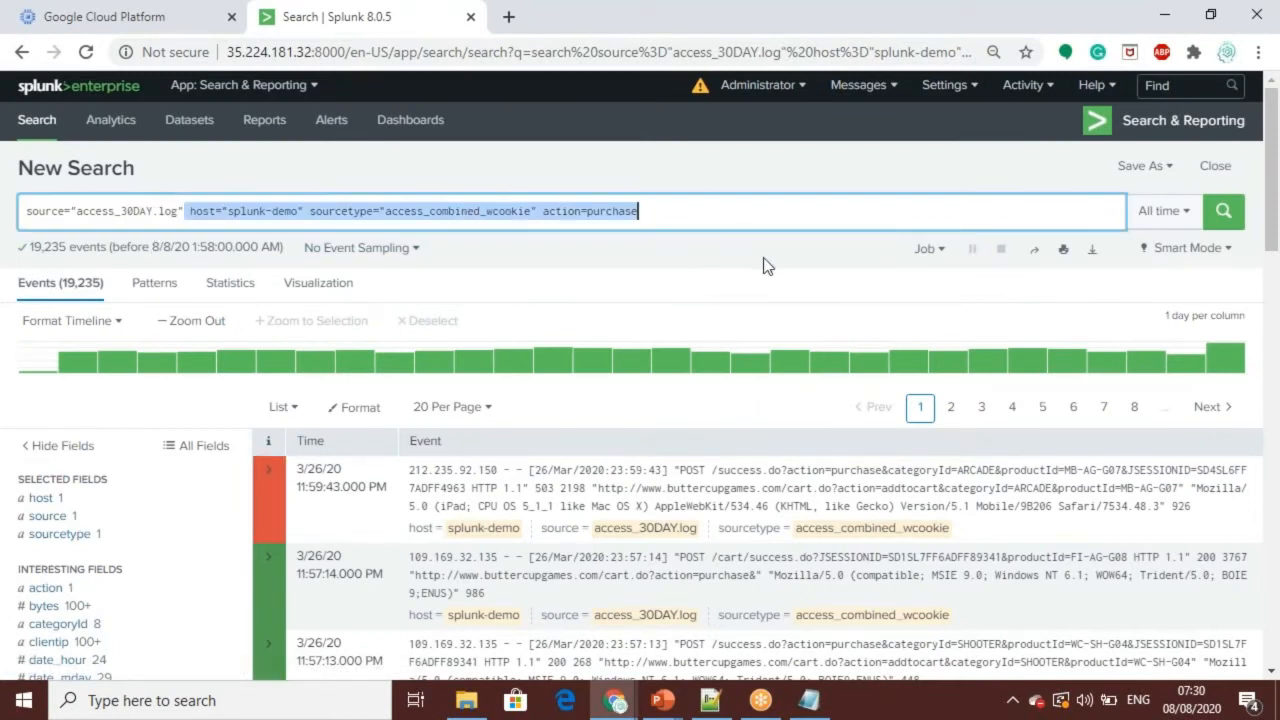
key("BackSpace")
key("Return")
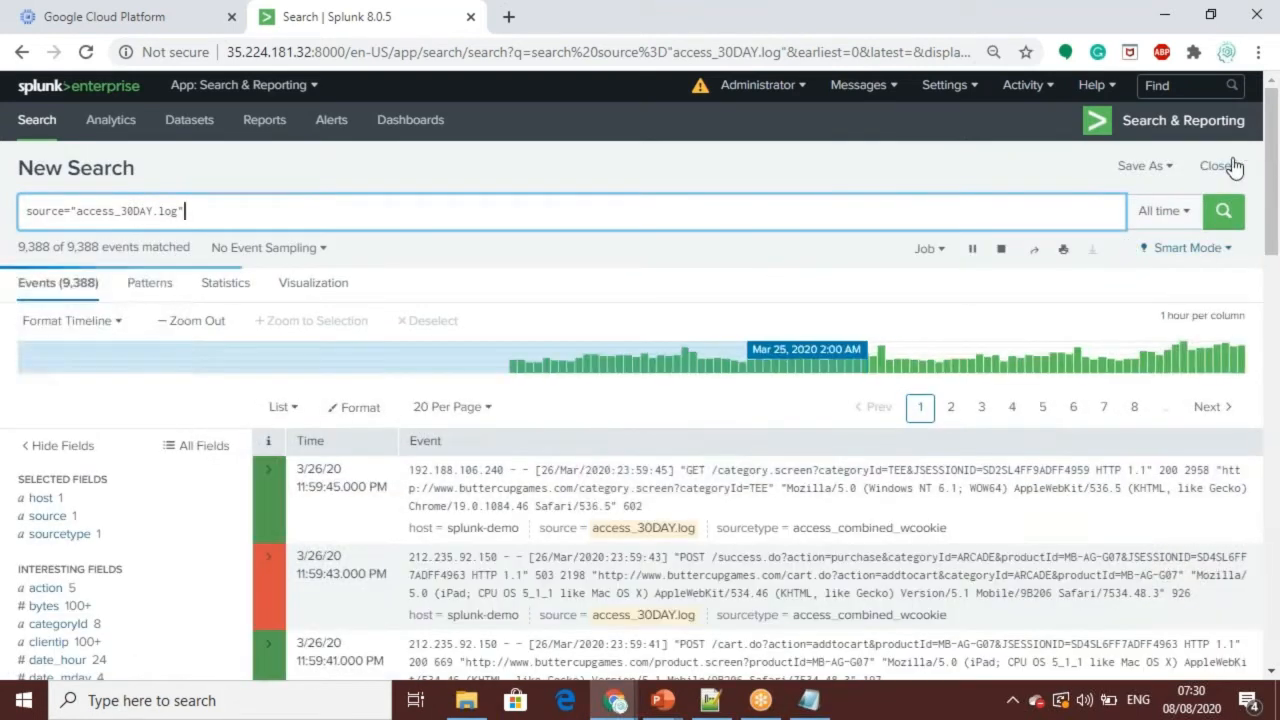
Step: Filter the access_30DAY.log search to productId WC-SH-G04 using the field's top values and look over the matching events
left_click_drag(1272, 208, 1277, 350)
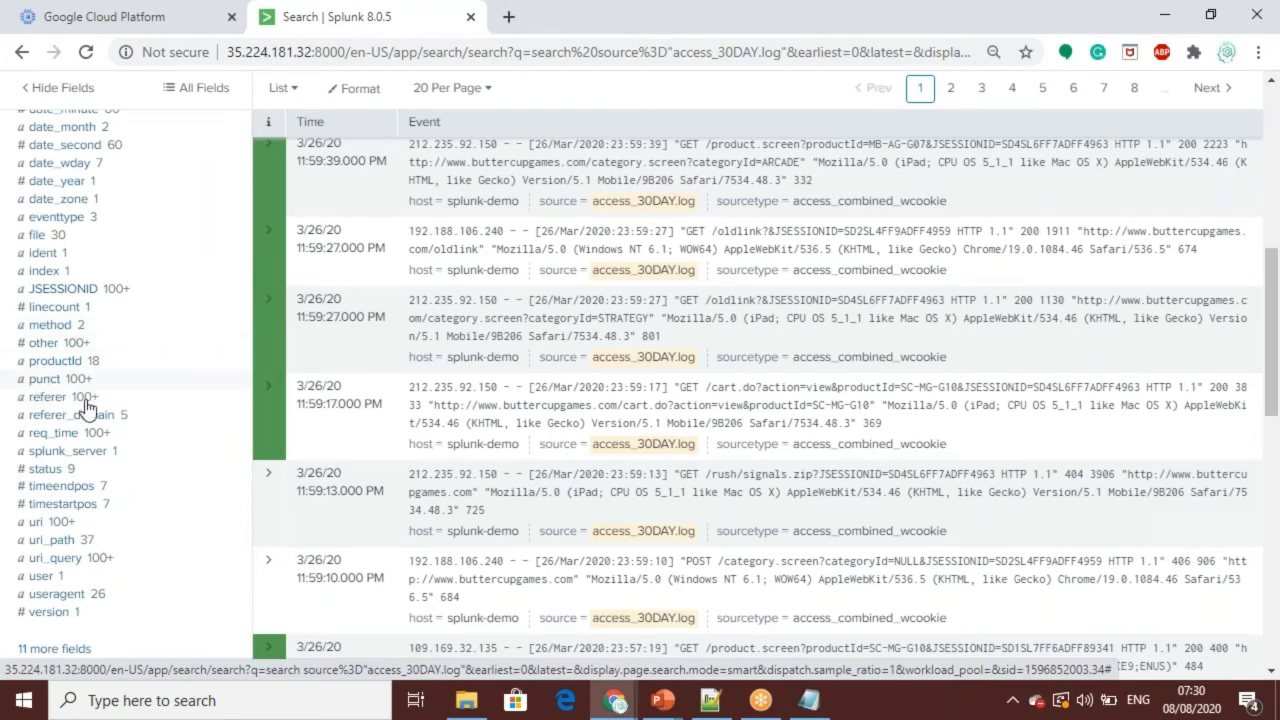
left_click(58, 362)
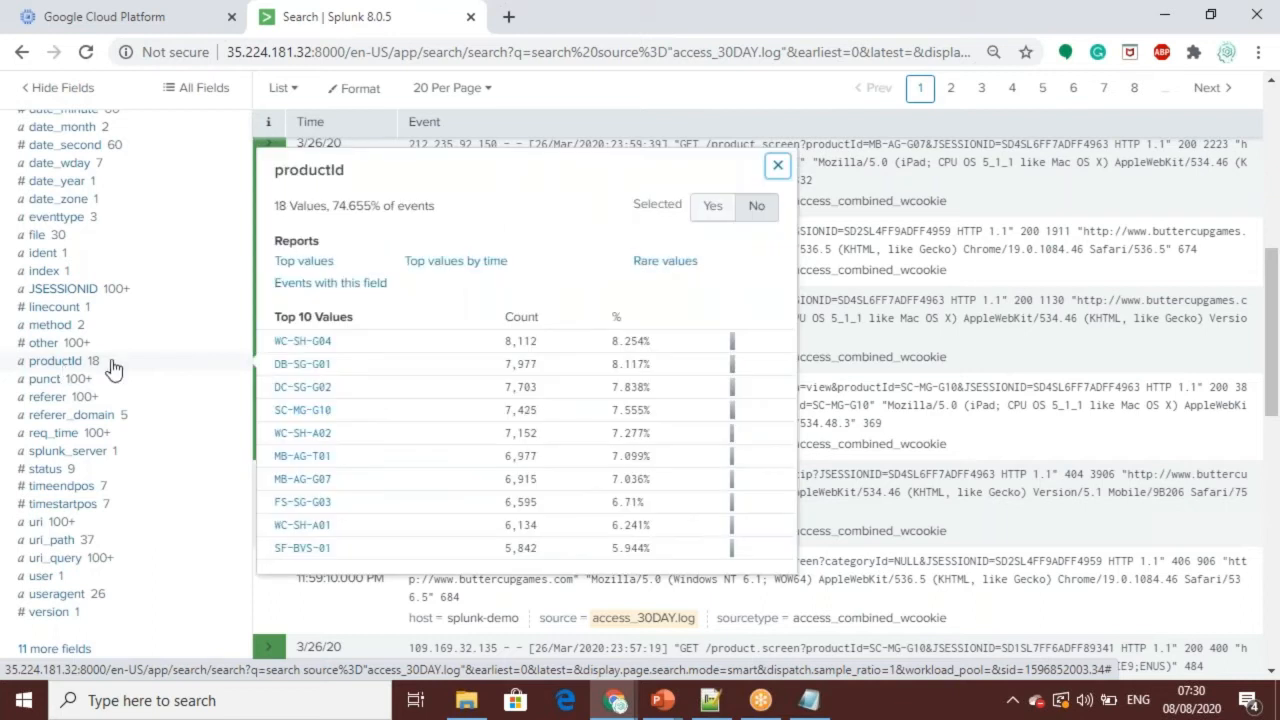
left_click(303, 342)
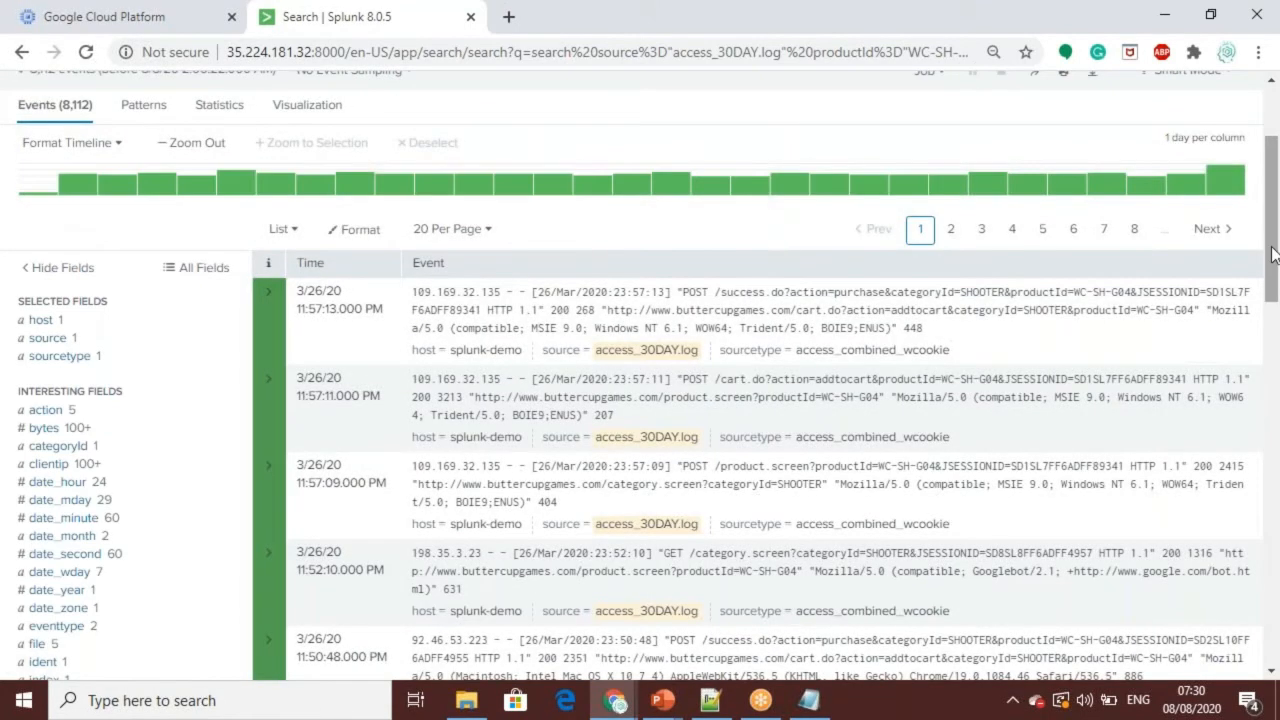
left_click_drag(1272, 255, 1276, 196)
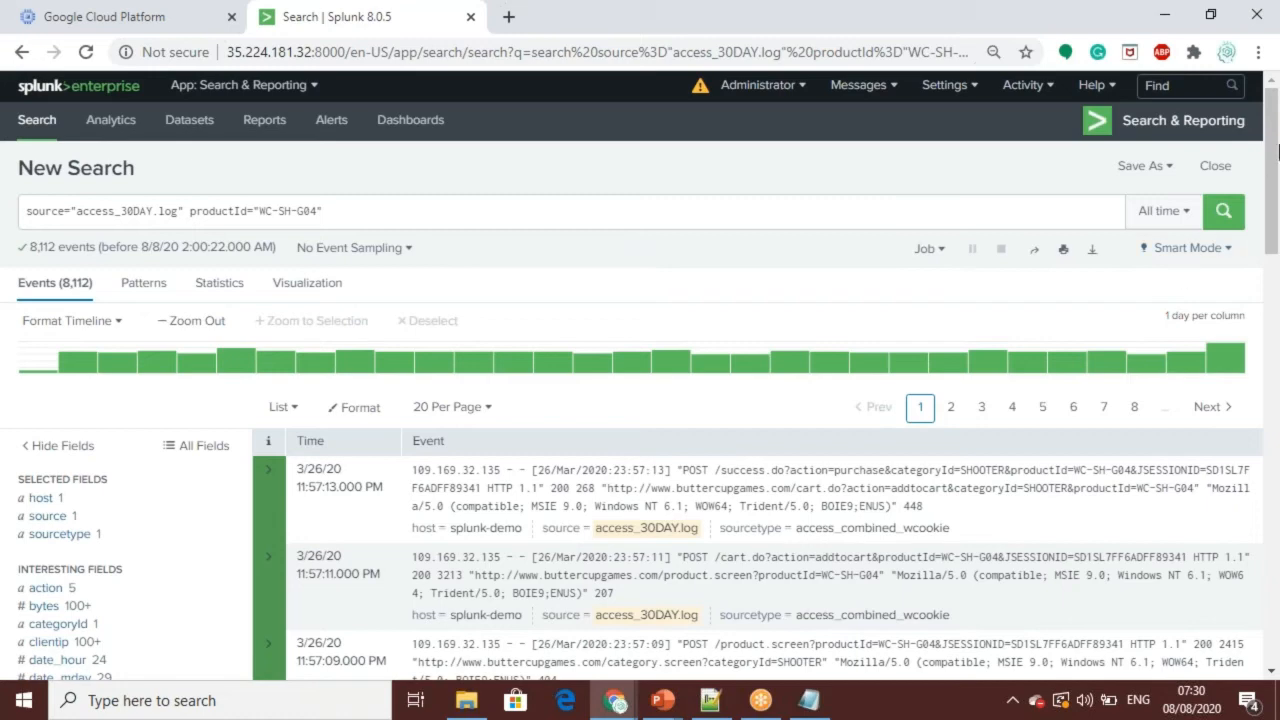
scroll(1275, 240, "down", 1)
left_click_drag(1275, 240, 1276, 198)
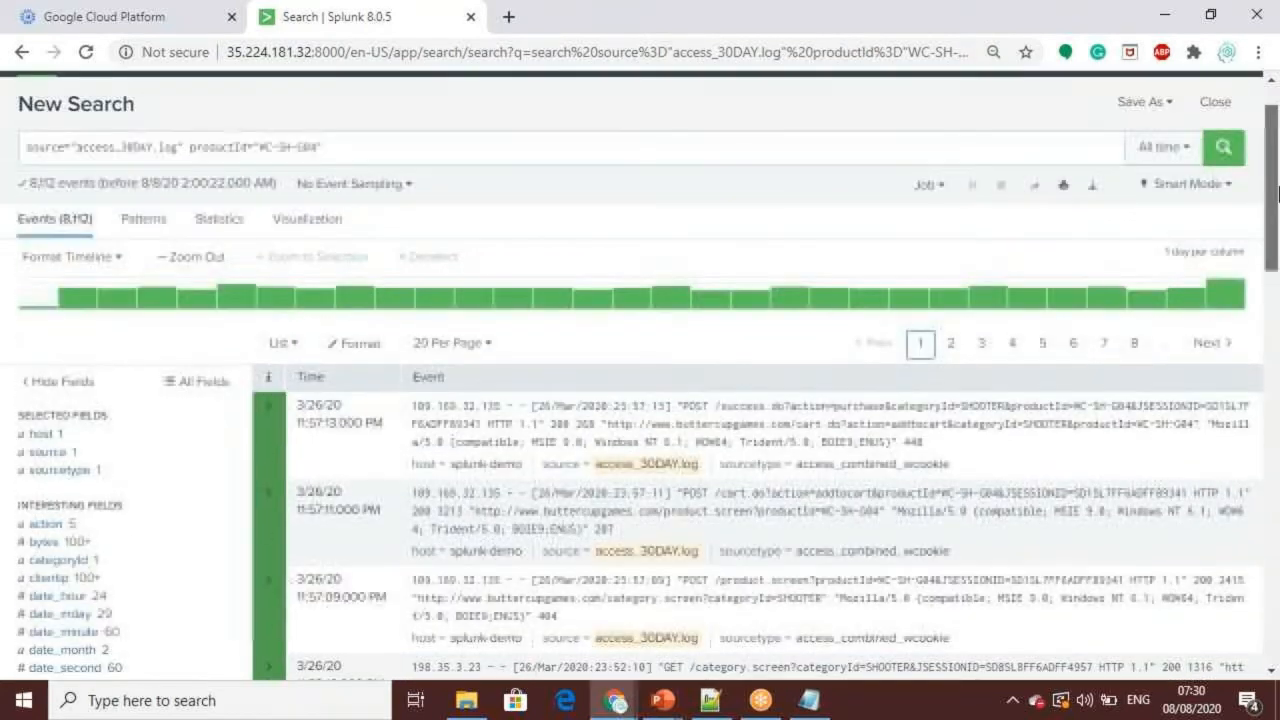
Step: Expand the first WC-SH-G04 event, examine its extracted fields with attention to status, and collapse it
left_click(268, 408)
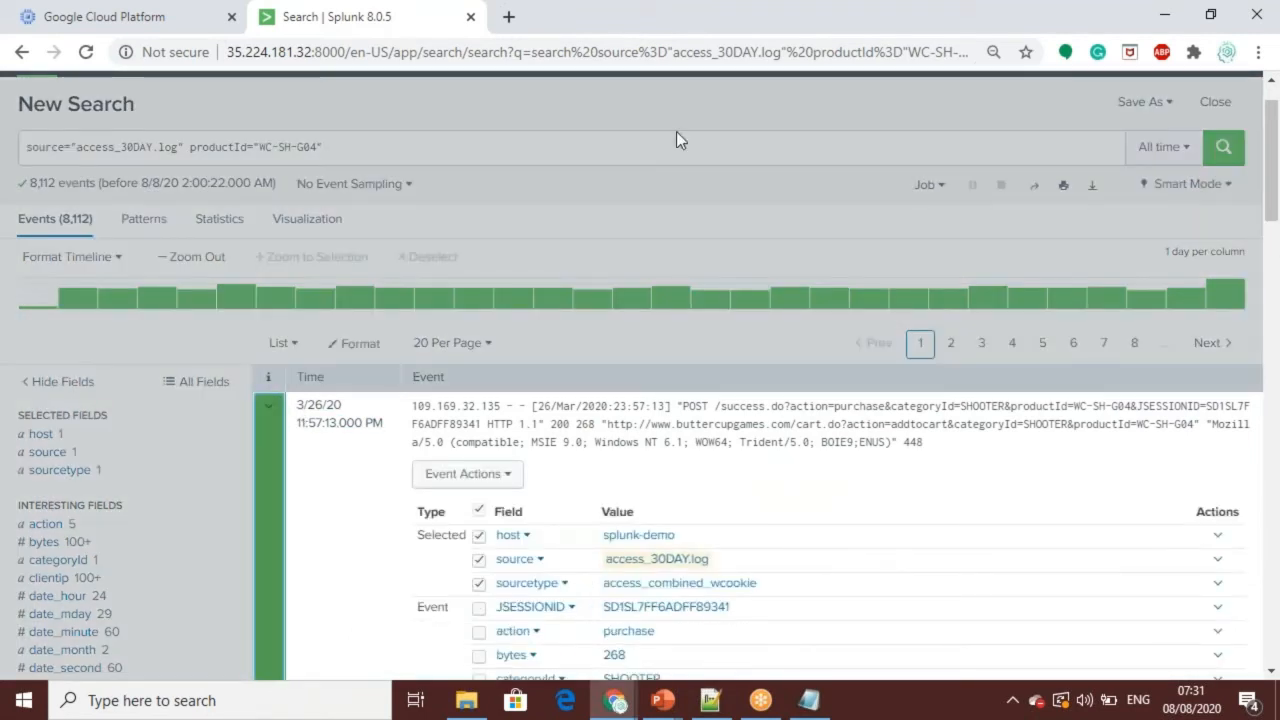
left_click_drag(1273, 171, 1275, 278)
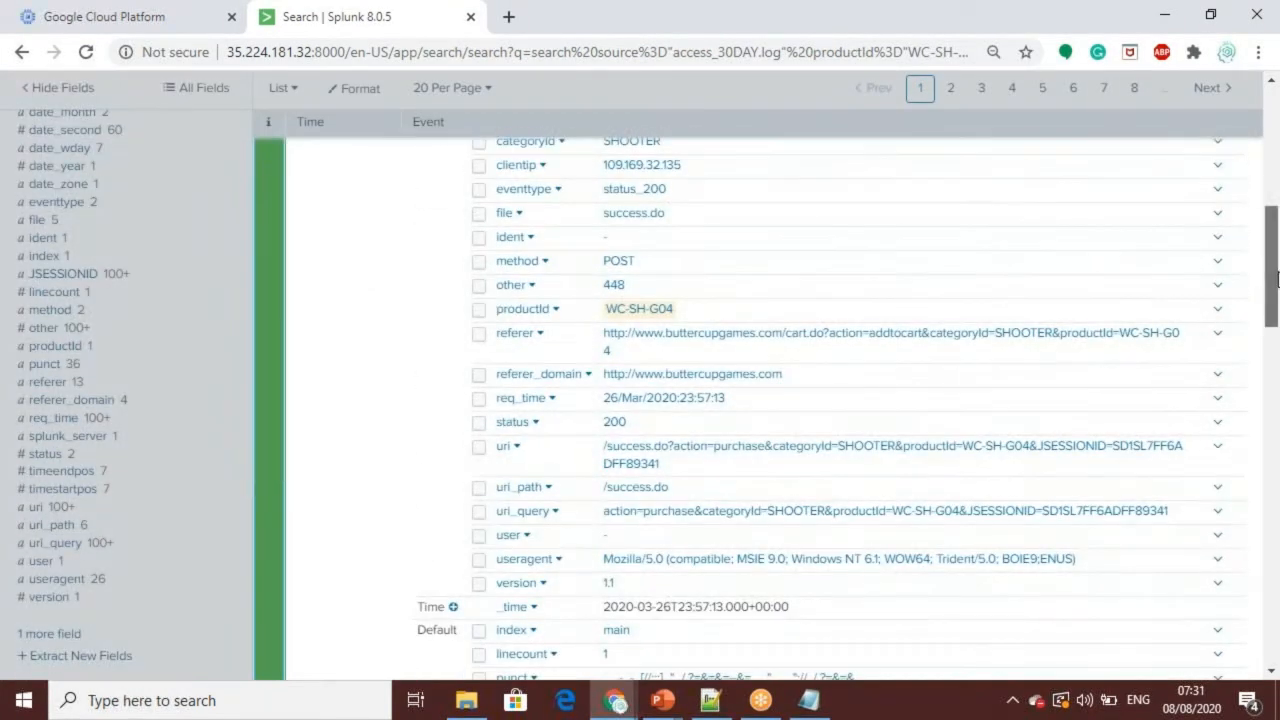
left_click_drag(640, 425, 490, 428)
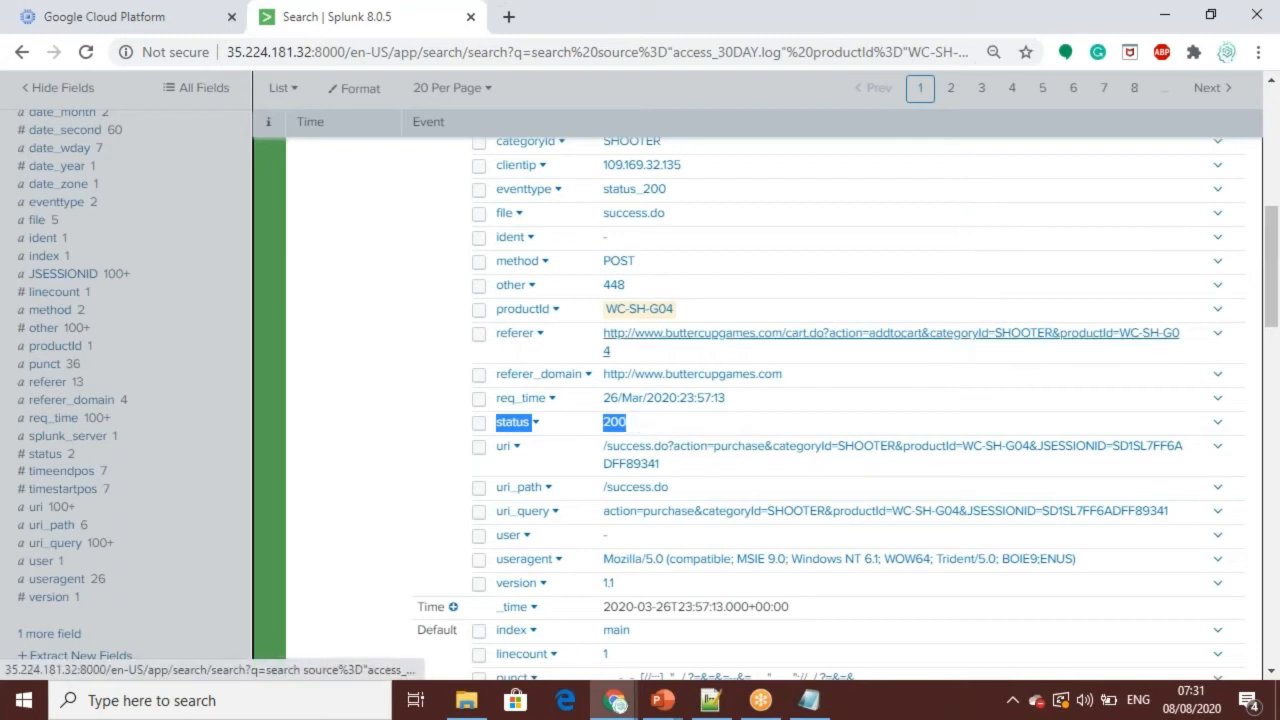
scroll(1274, 148, "up", 5)
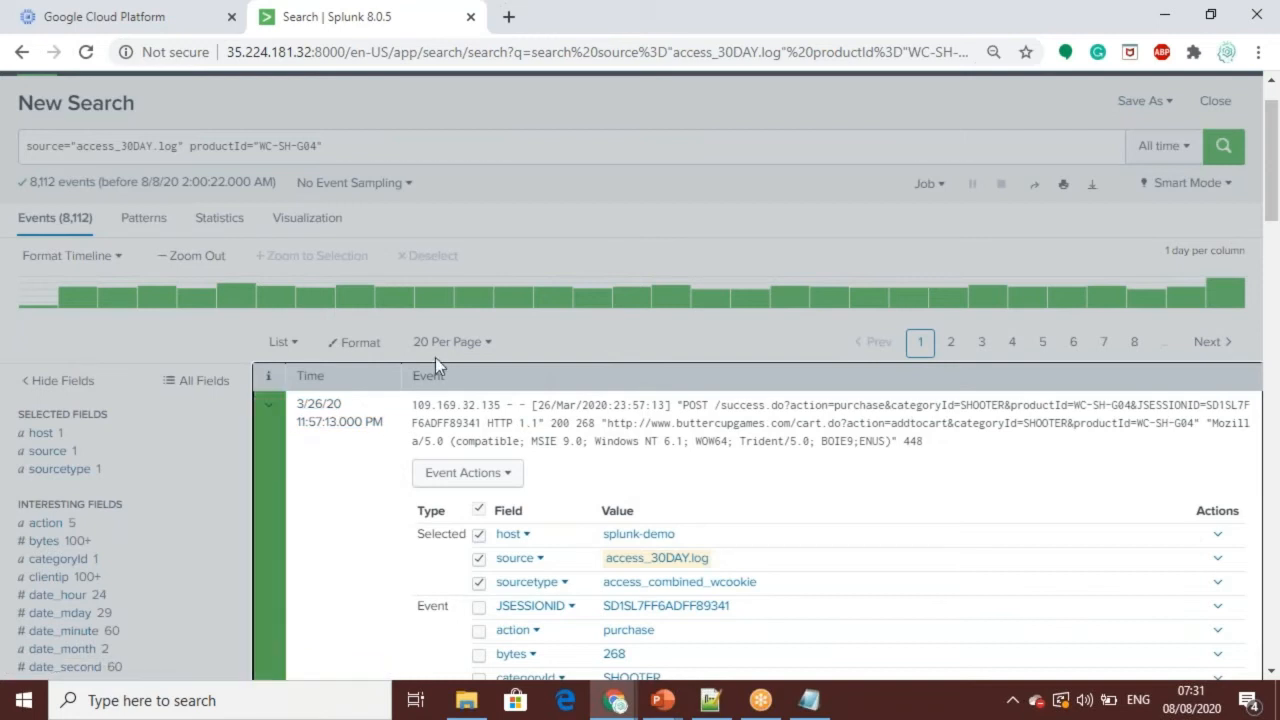
left_click(322, 390)
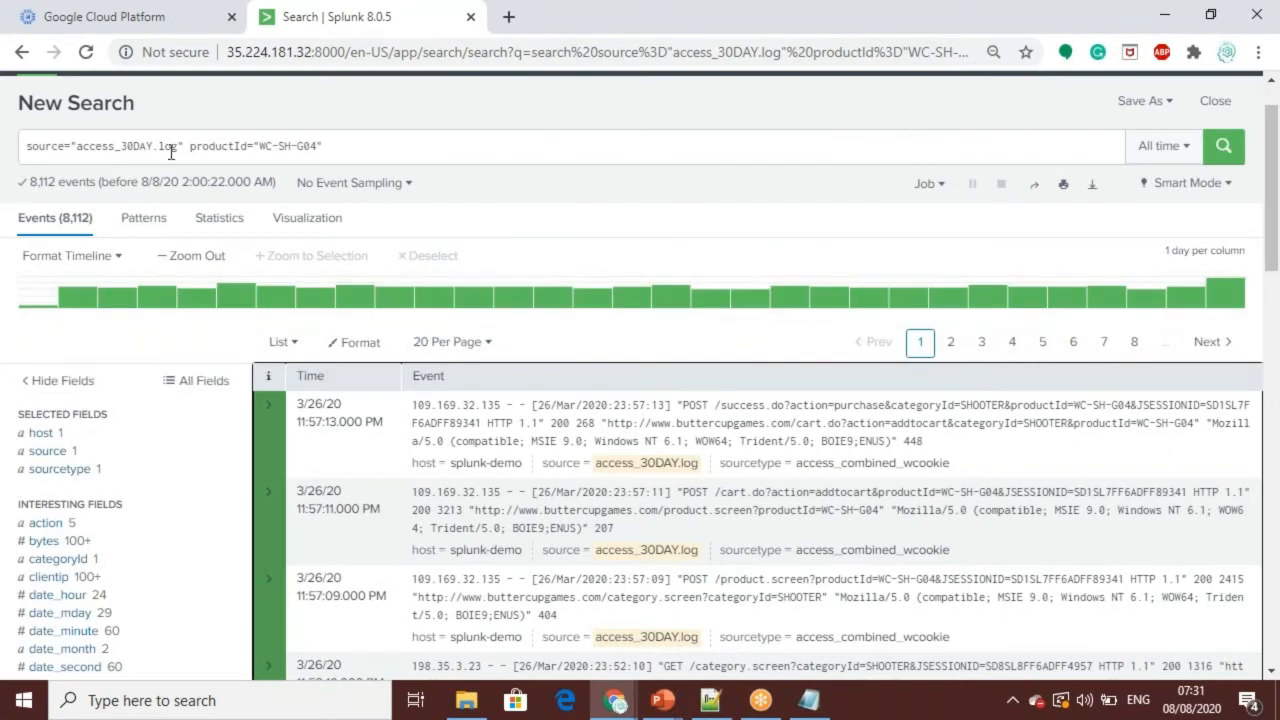
Step: Remove the productId filter from the query and rerun the search with only source="access_30DAY.log"
left_click_drag(189, 148, 363, 160)
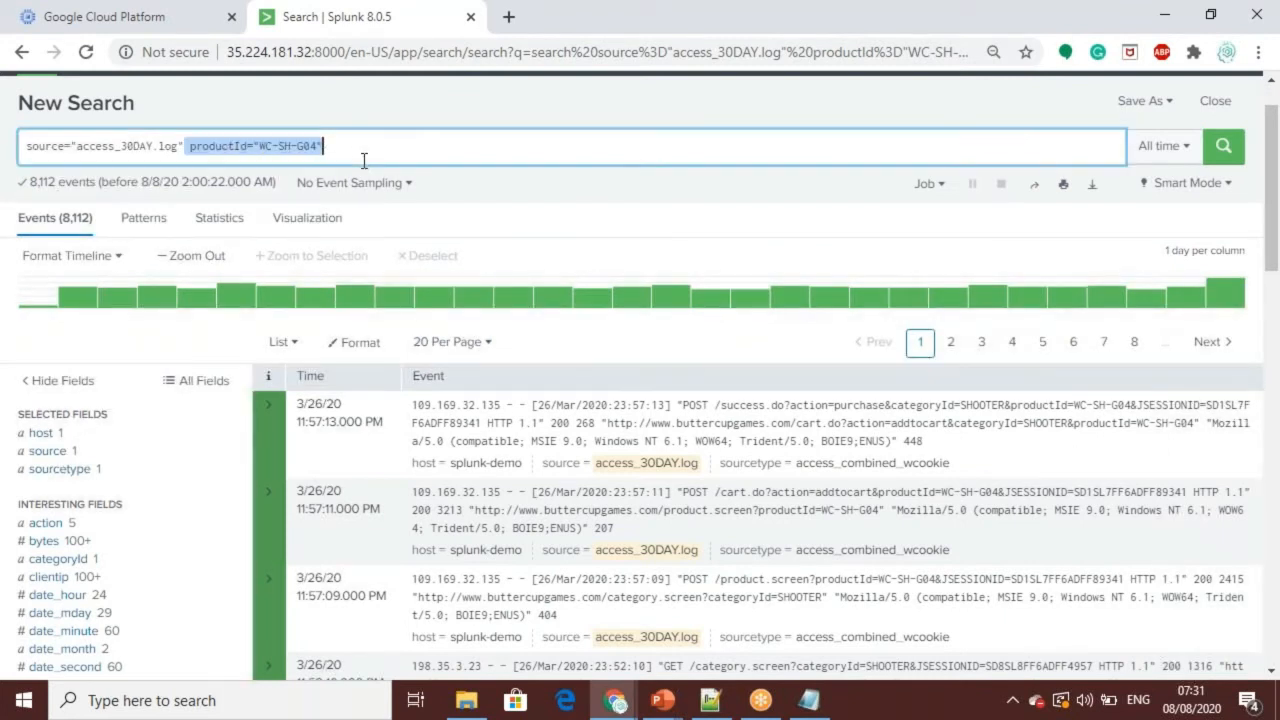
key("BackSpace")
key("Return")
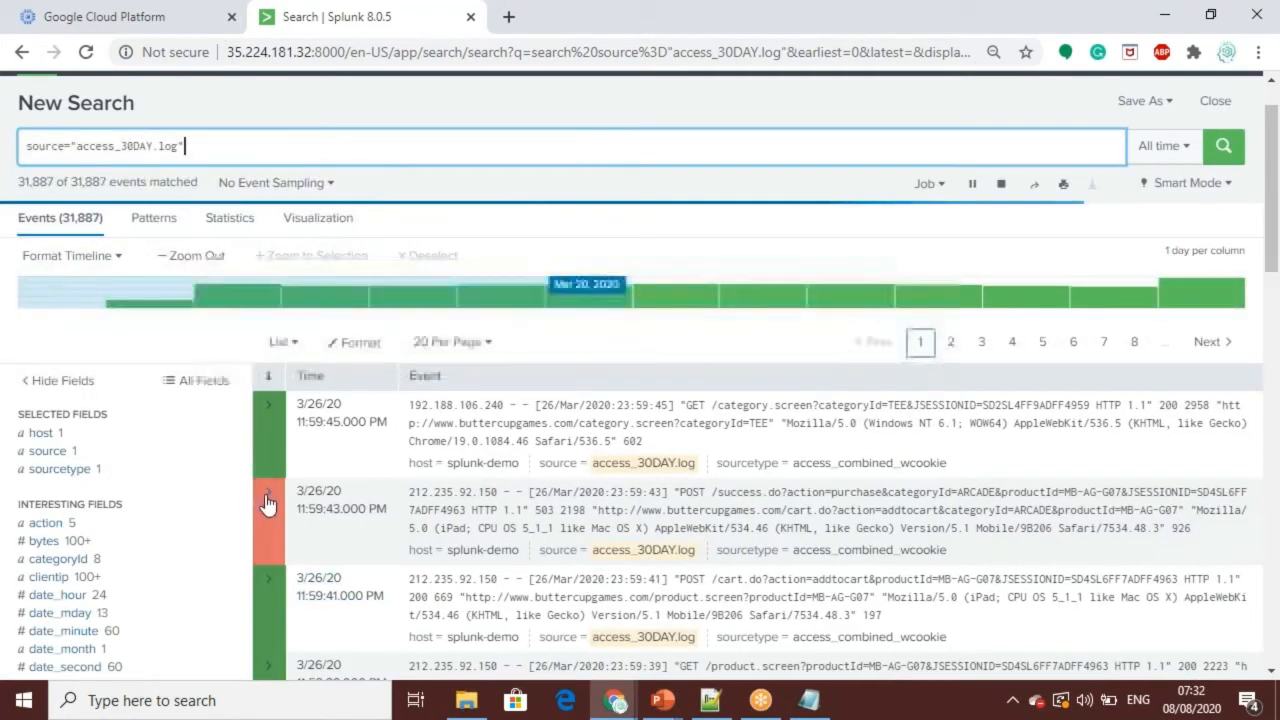
Step: Expand the red-marked purchase event for product MB-AG-G07, examine its status and other extracted fields, and collapse it
left_click(265, 496)
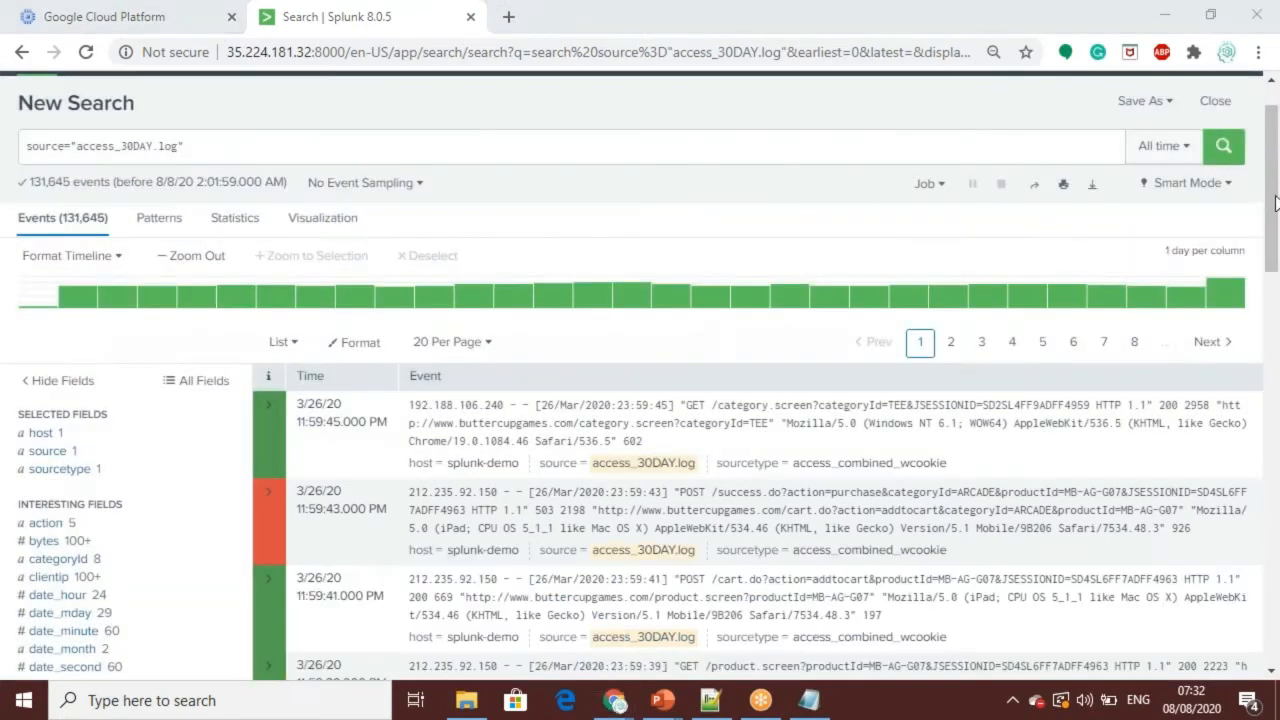
left_click(268, 494)
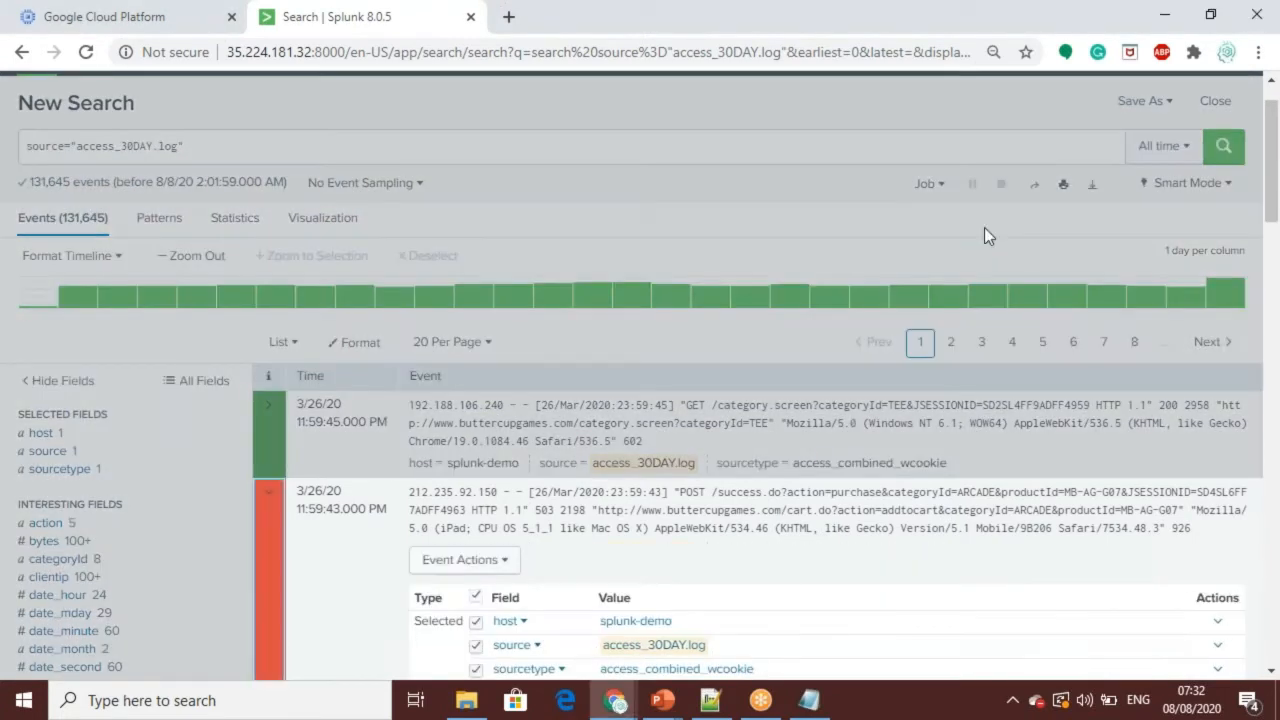
left_click_drag(1272, 152, 1279, 272)
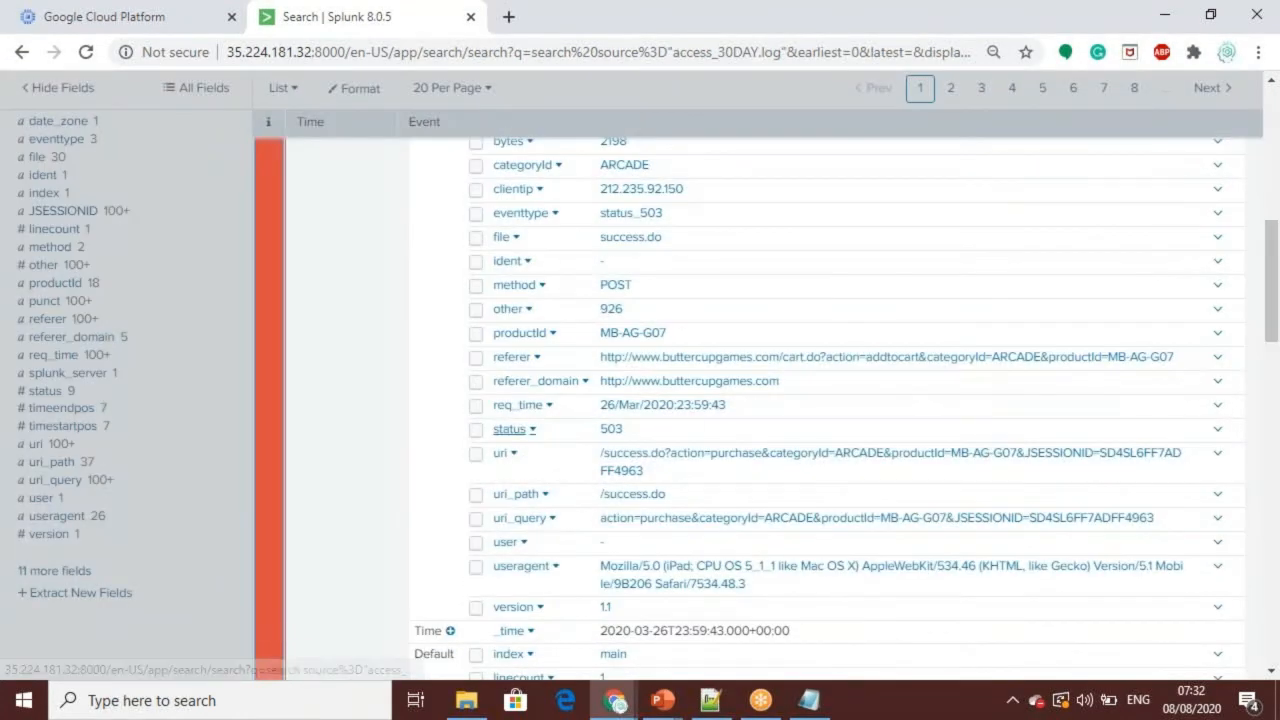
left_click_drag(652, 431, 491, 436)
left_click(744, 440)
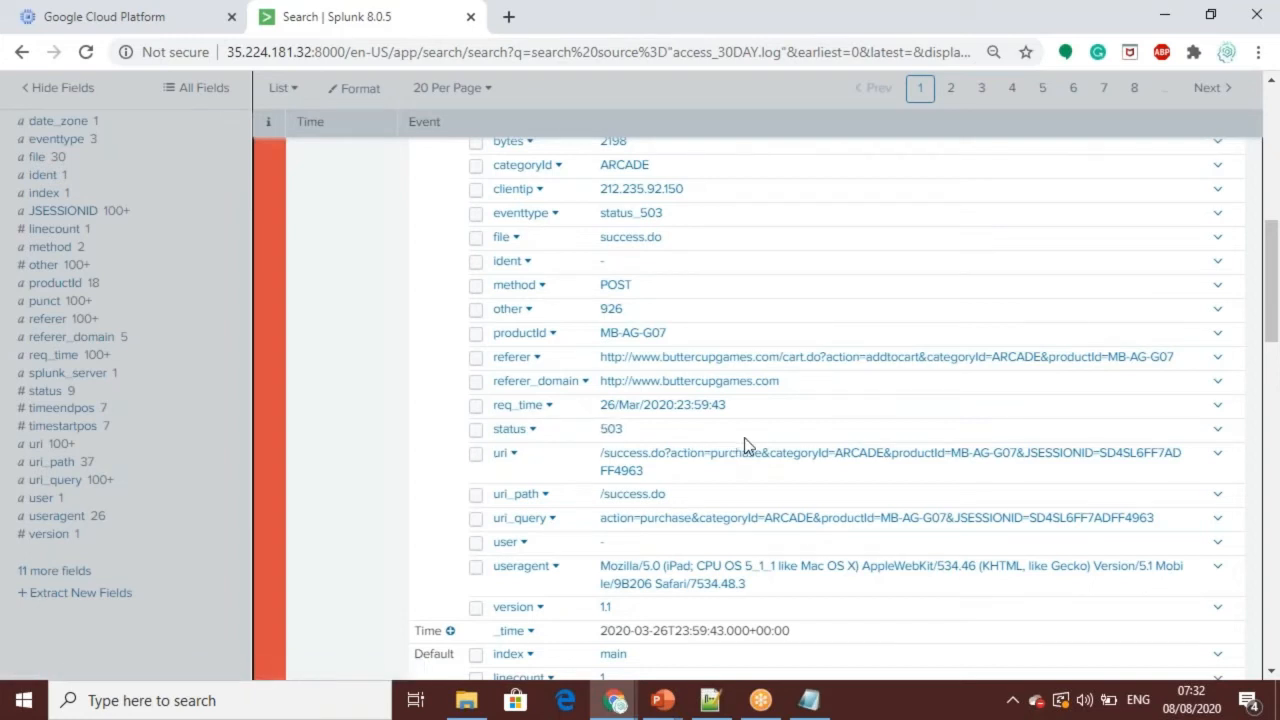
left_click_drag(744, 445, 1272, 263)
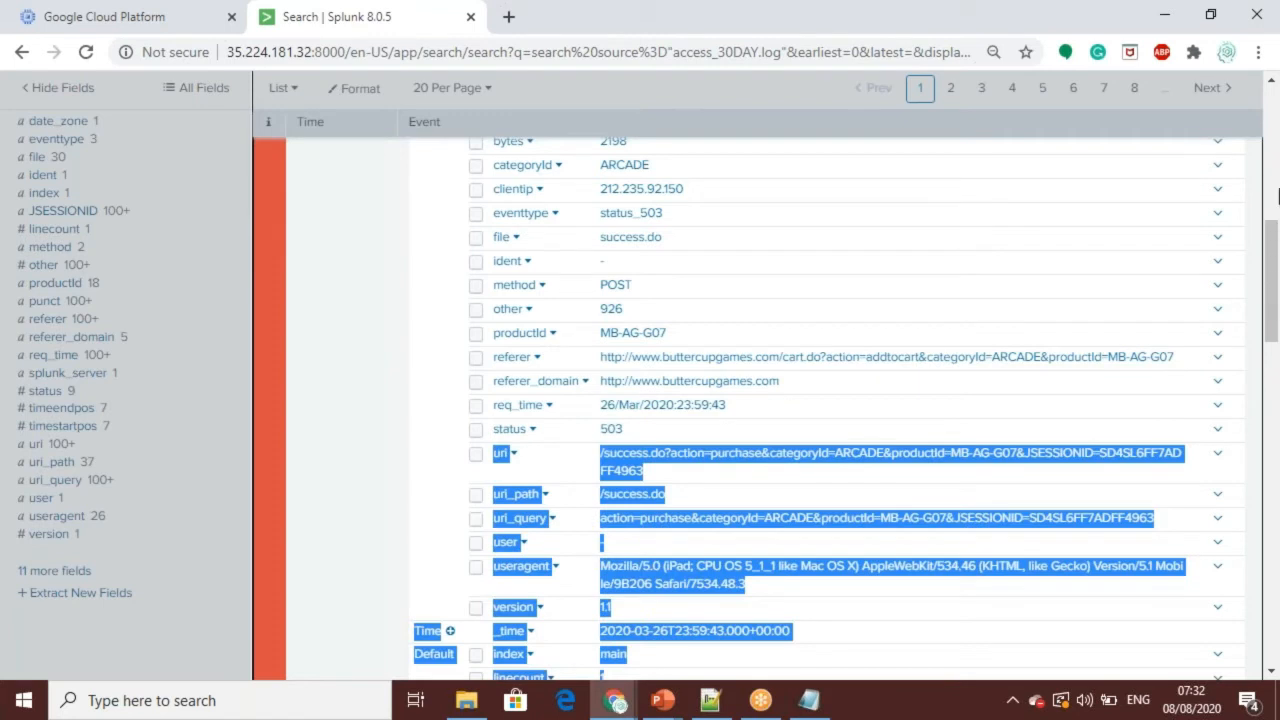
left_click(1277, 140)
left_click(353, 260)
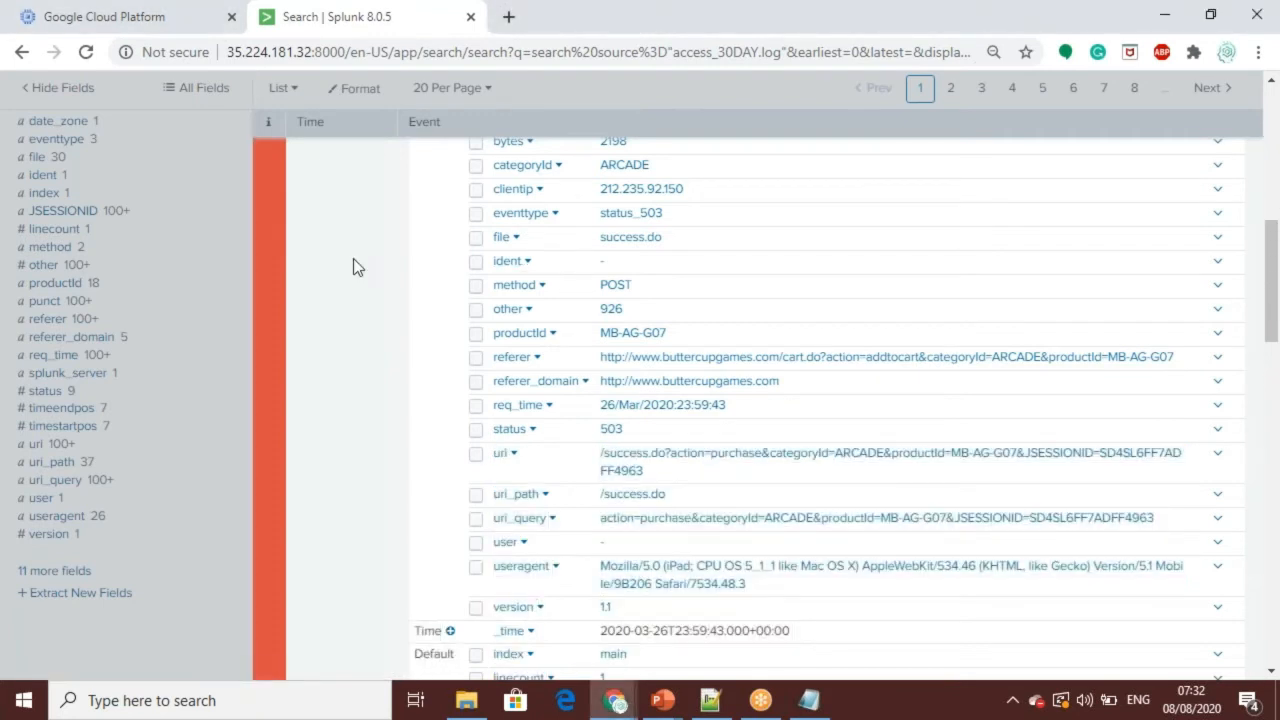
scroll(353, 260, "up", 6)
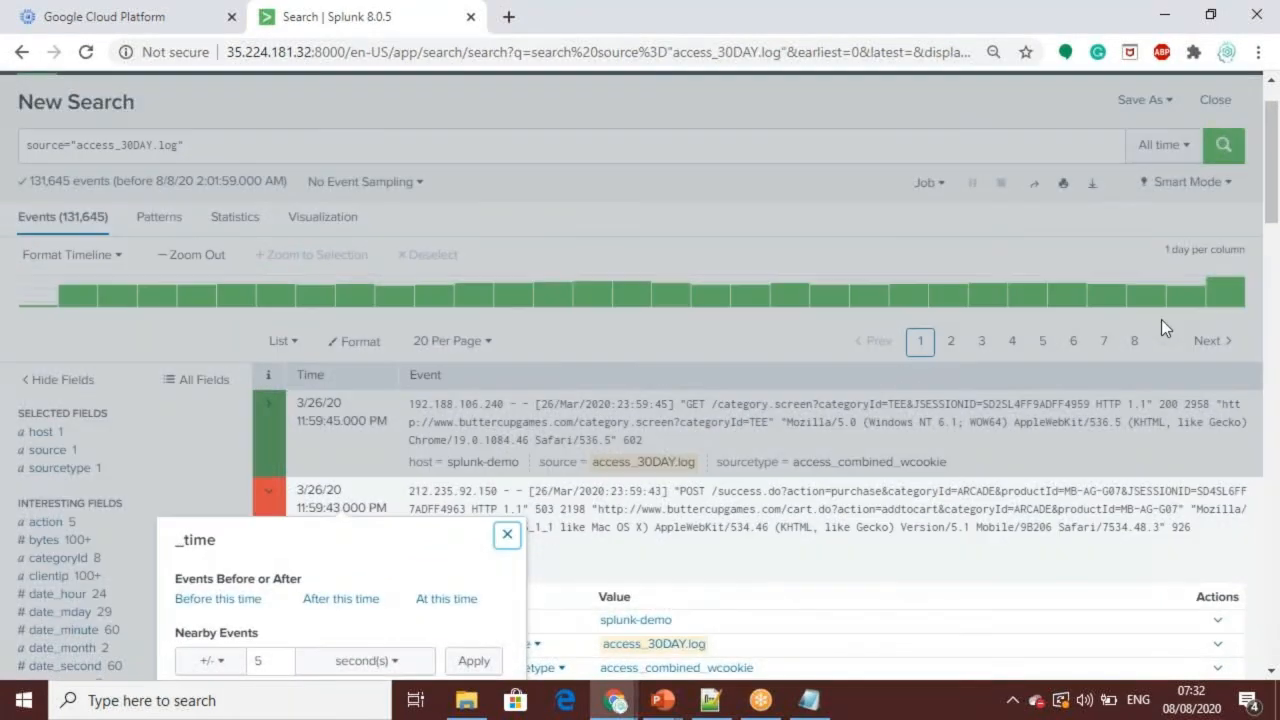
left_click(1015, 245)
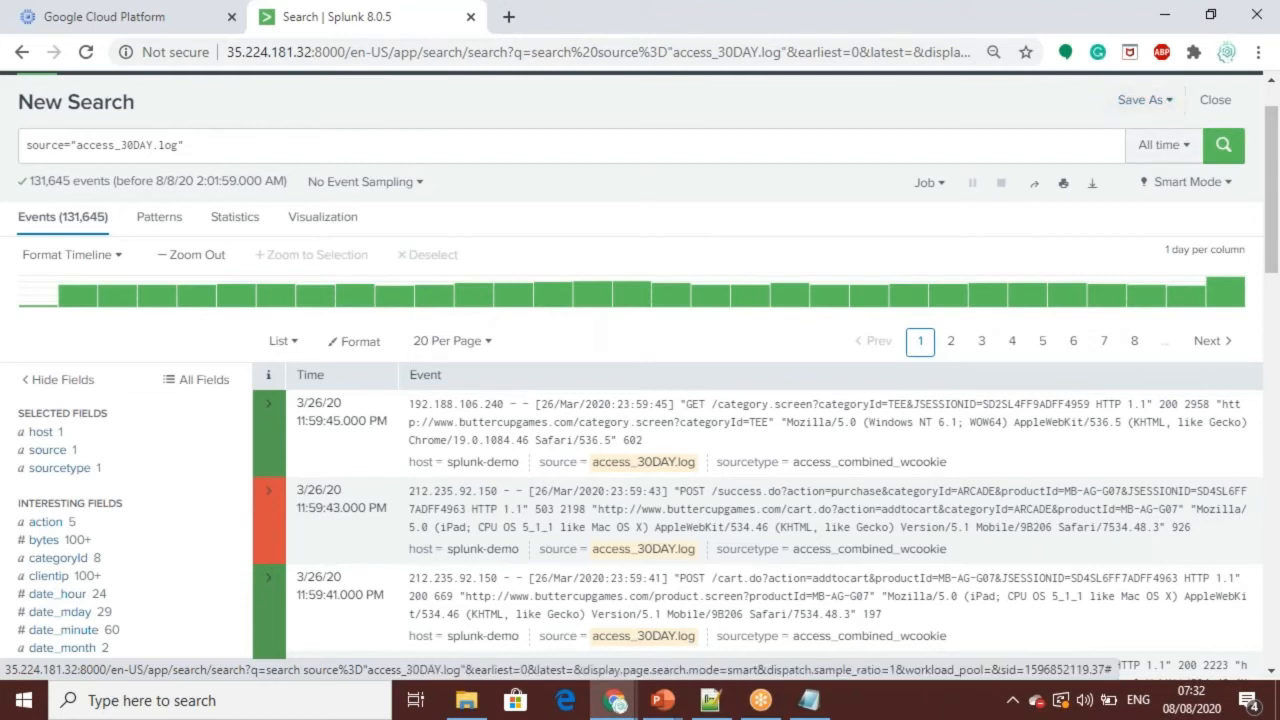
Step: Review the ways to save the search, inspect the event type form's color choices, and close the form without saving
left_click(1171, 106)
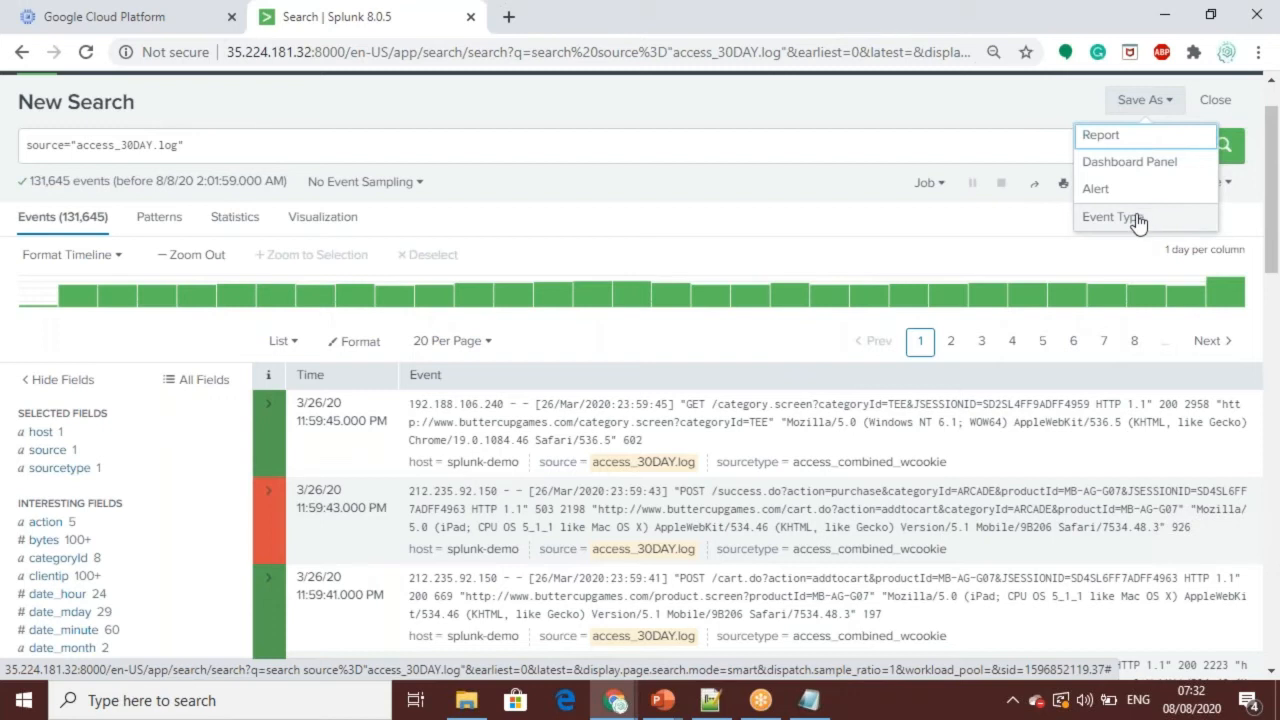
left_click(985, 244)
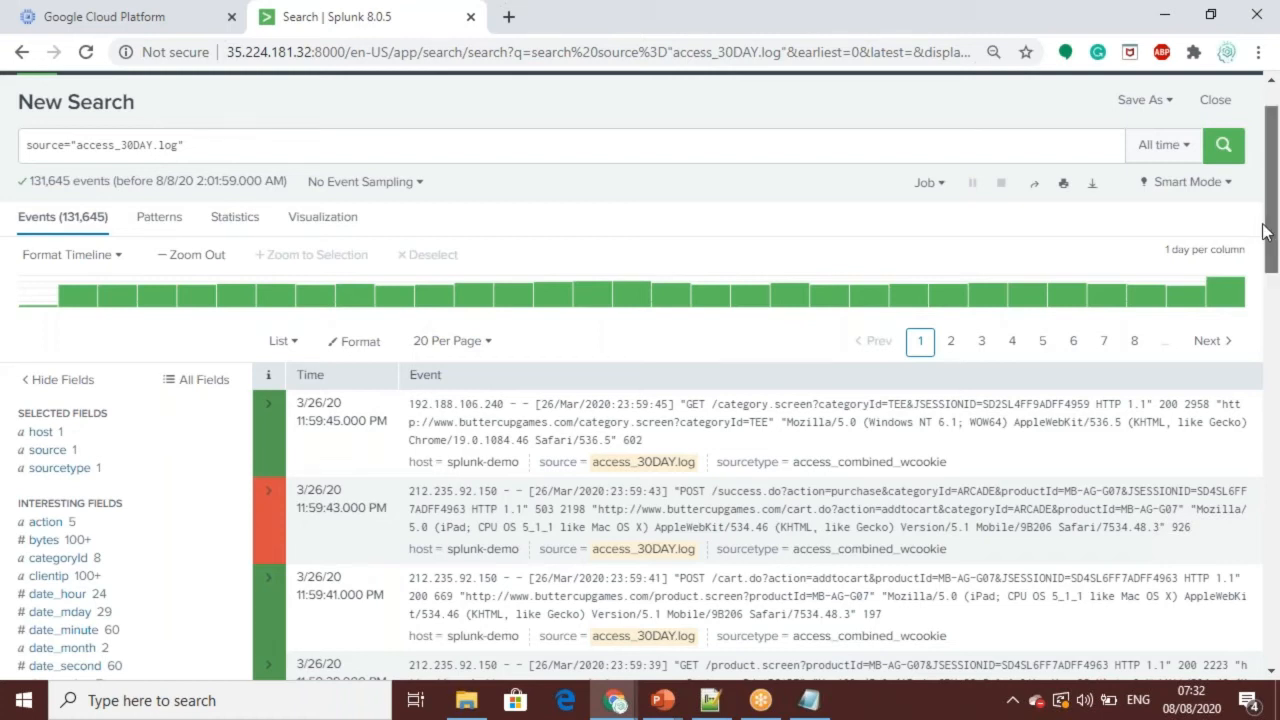
left_click_drag(1272, 226, 1268, 146)
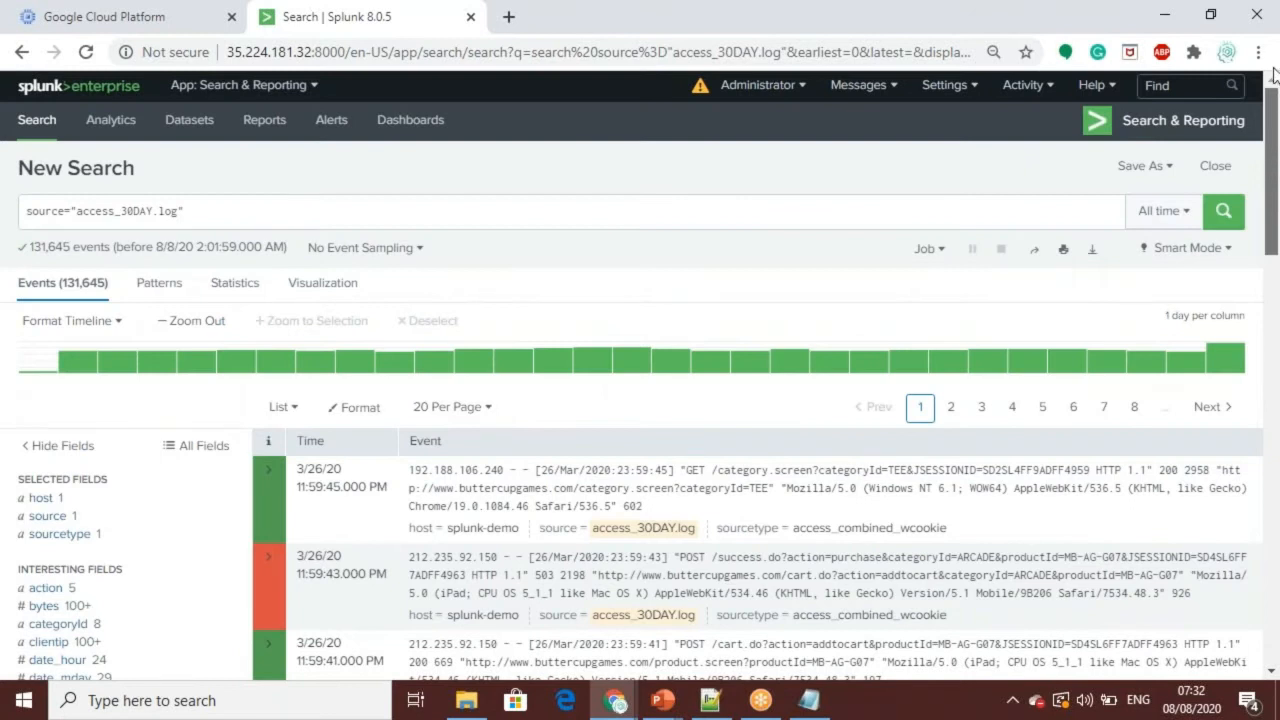
mouse_move(1272, 155)
left_mouse_down()
mouse_move(1276, 420)
mouse_move(1277, 147)
left_mouse_up()
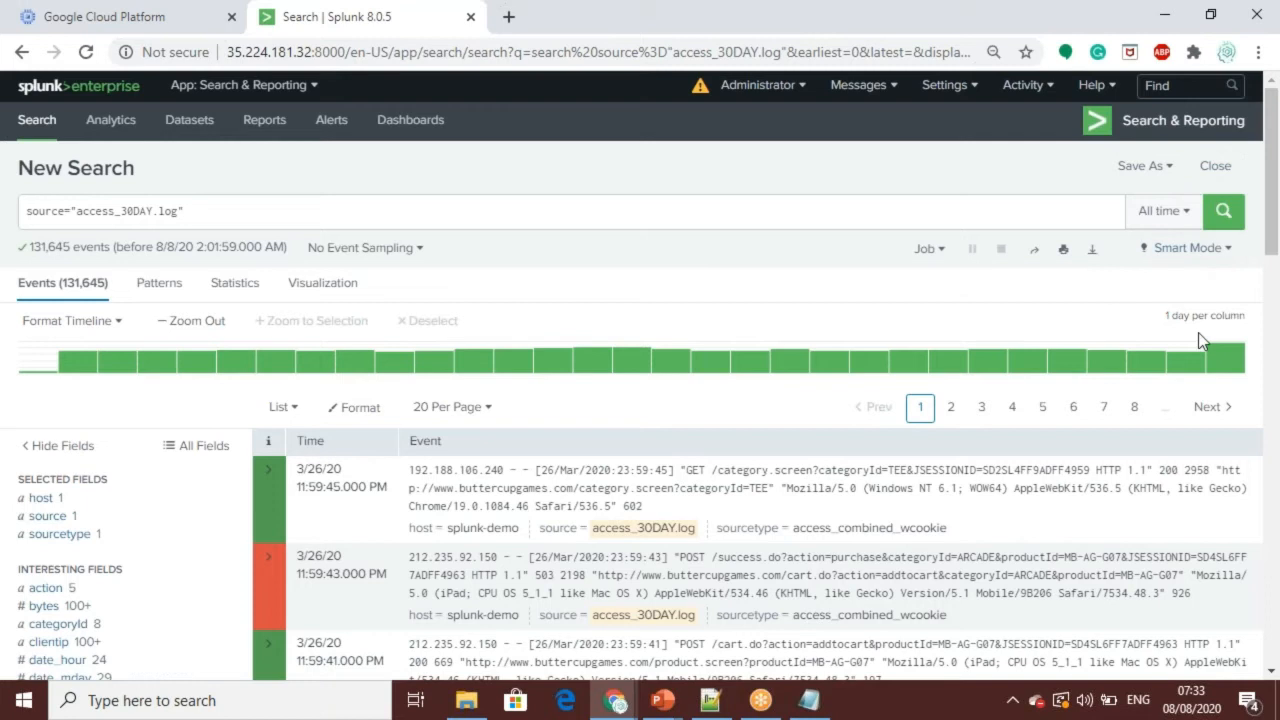
left_click(1165, 167)
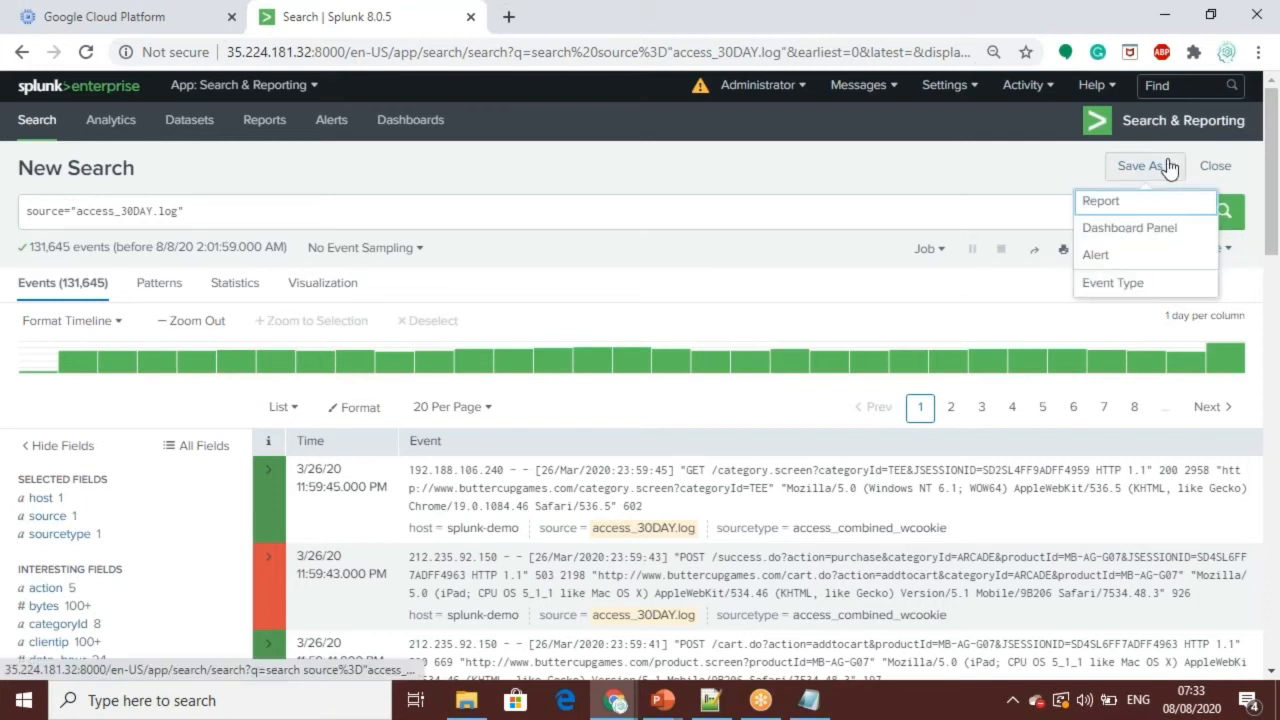
left_click(1107, 285)
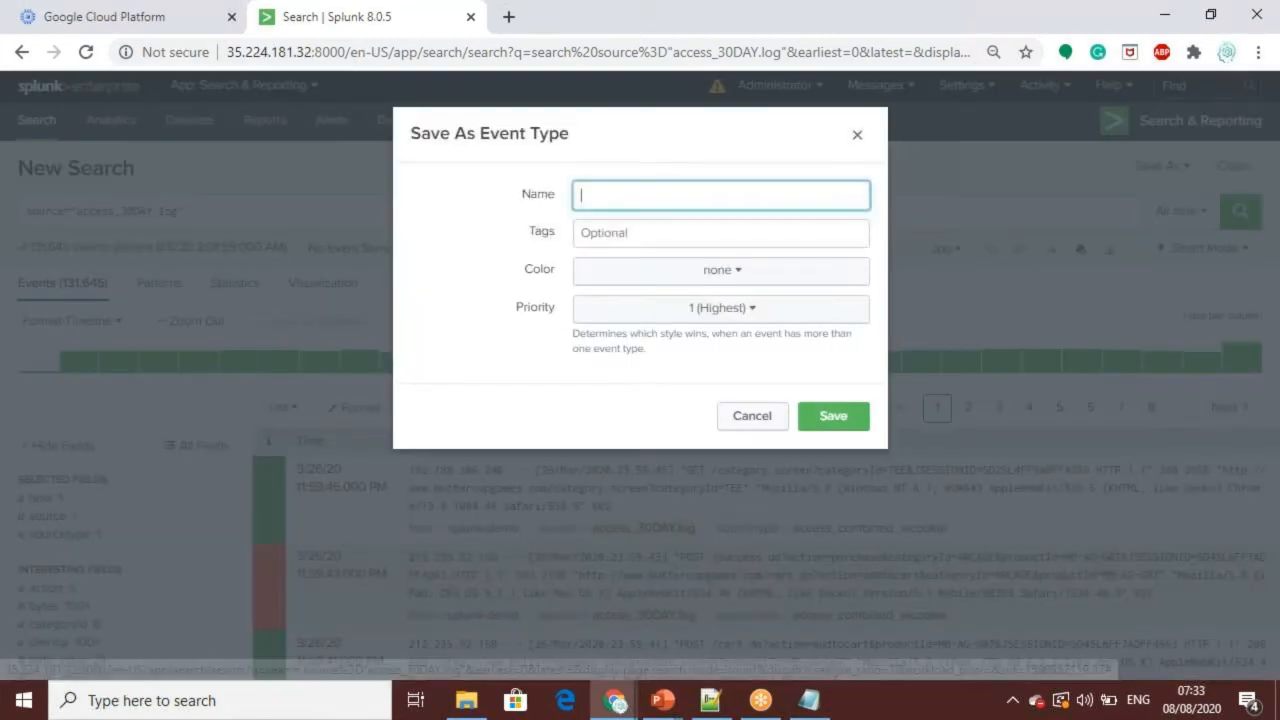
left_click(712, 282)
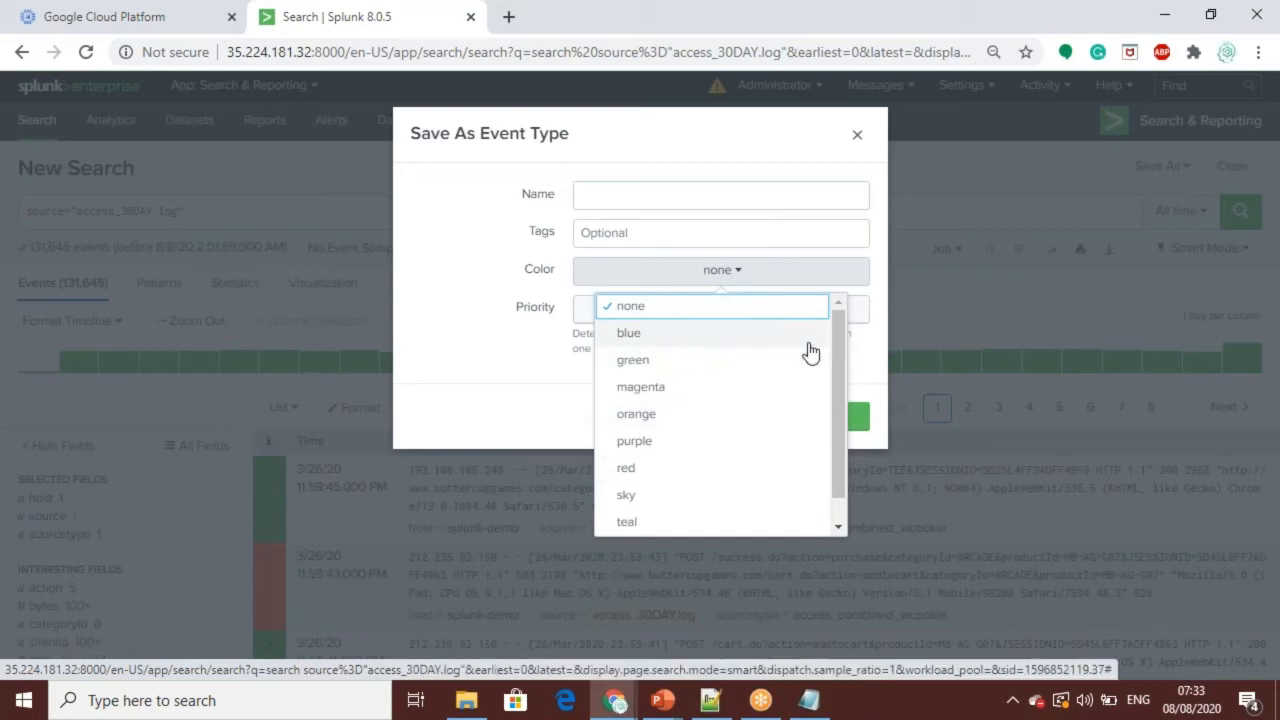
left_click_drag(838, 374, 840, 452)
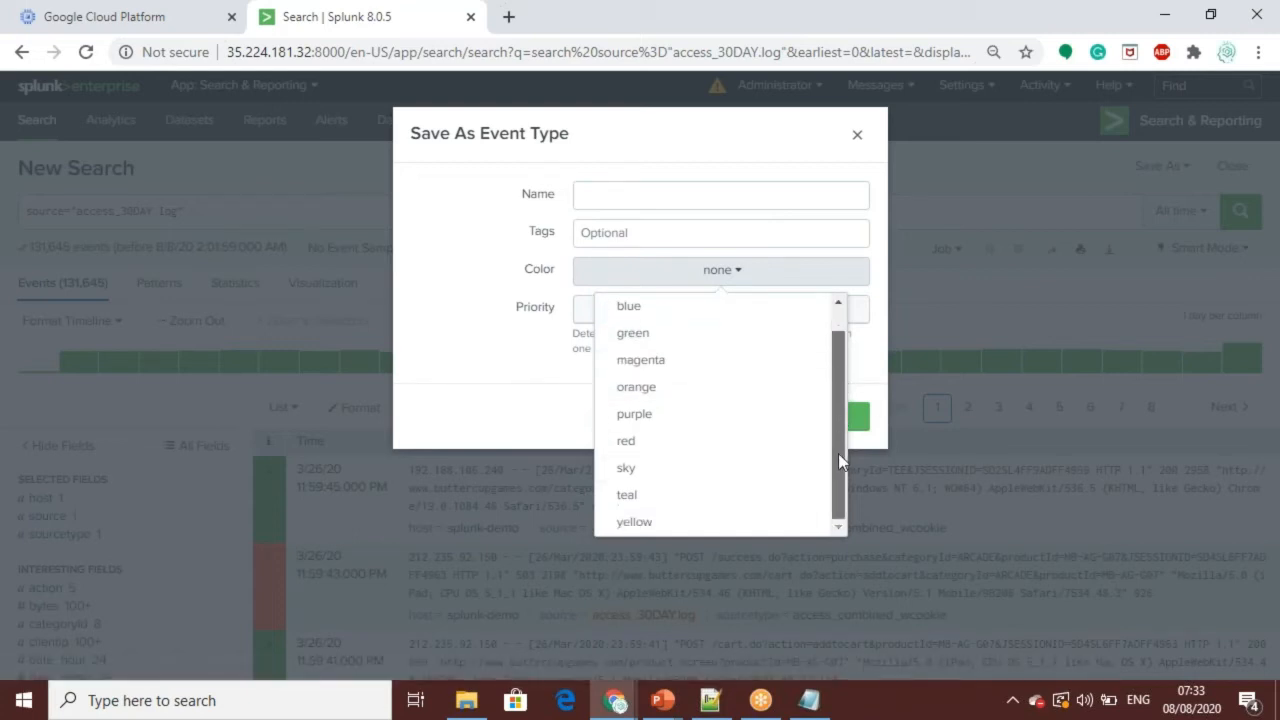
scroll(820, 420, "up", 1)
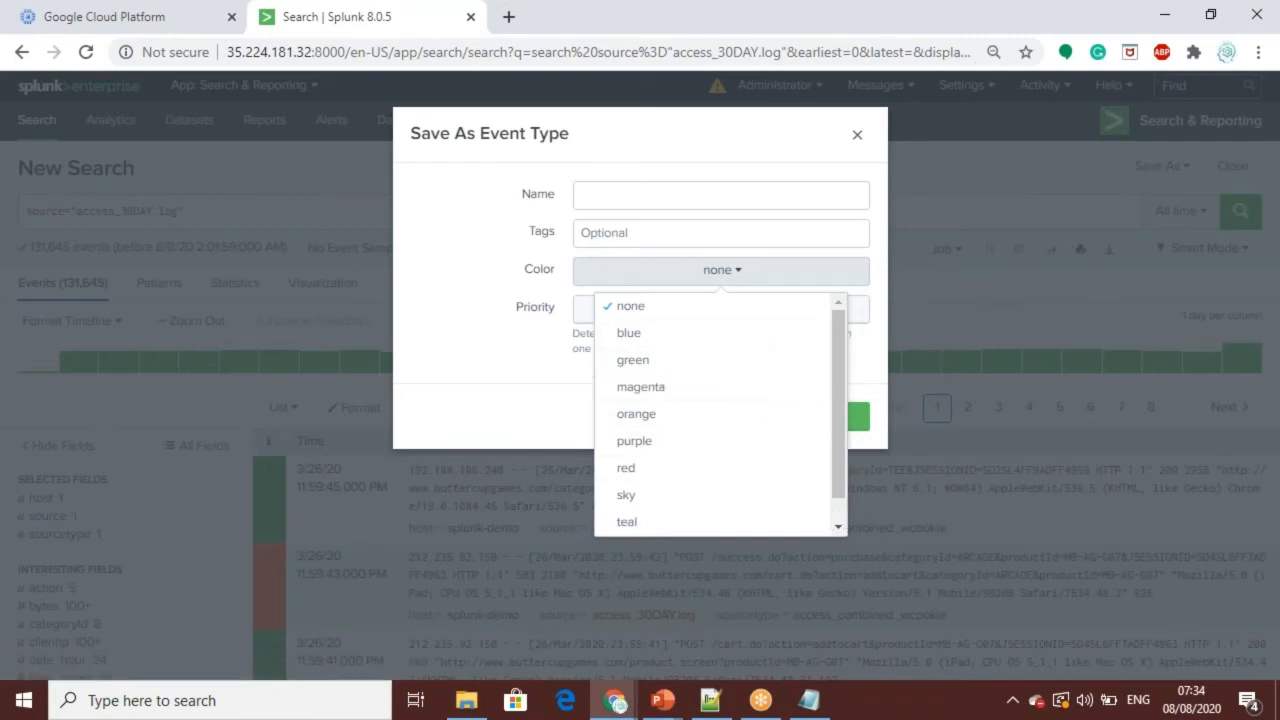
left_click(1030, 316)
left_click(1030, 316)
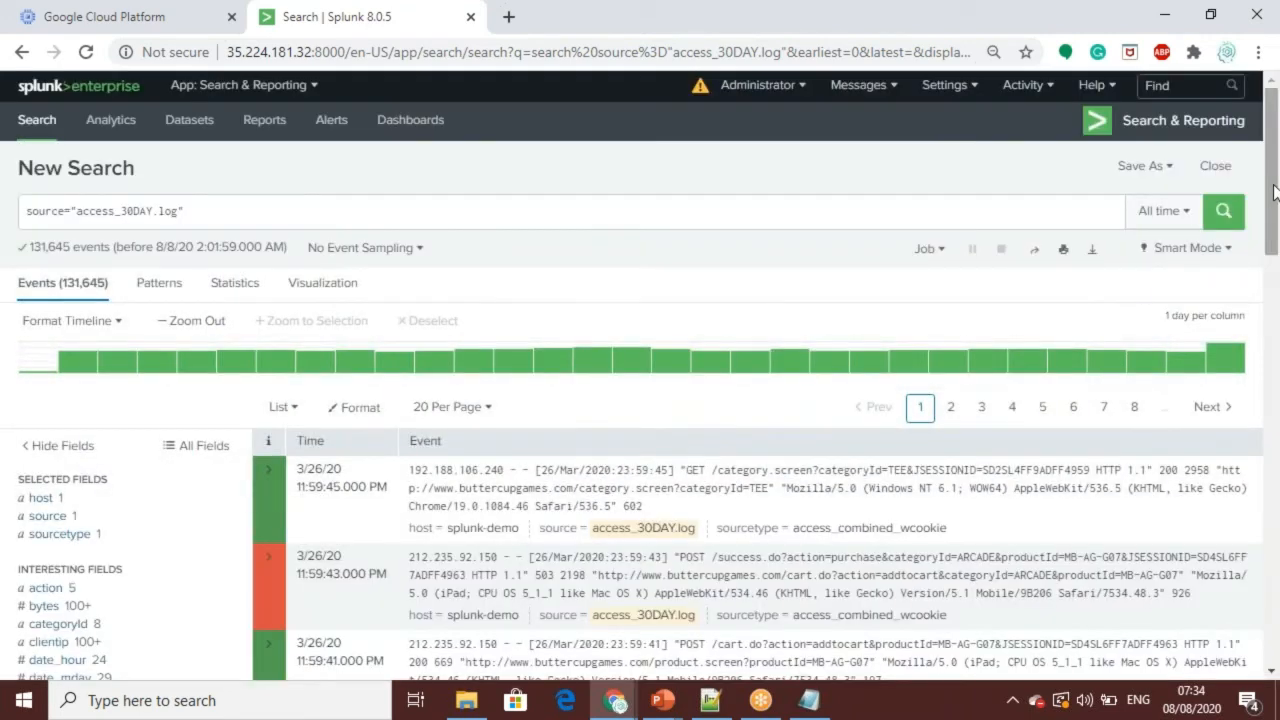
Step: Open the form for saving the search as an alert and review its schedule, expiry and trigger condition settings
mouse_move(1270, 199)
left_mouse_down()
mouse_move(1278, 478)
mouse_move(1273, 186)
left_mouse_up()
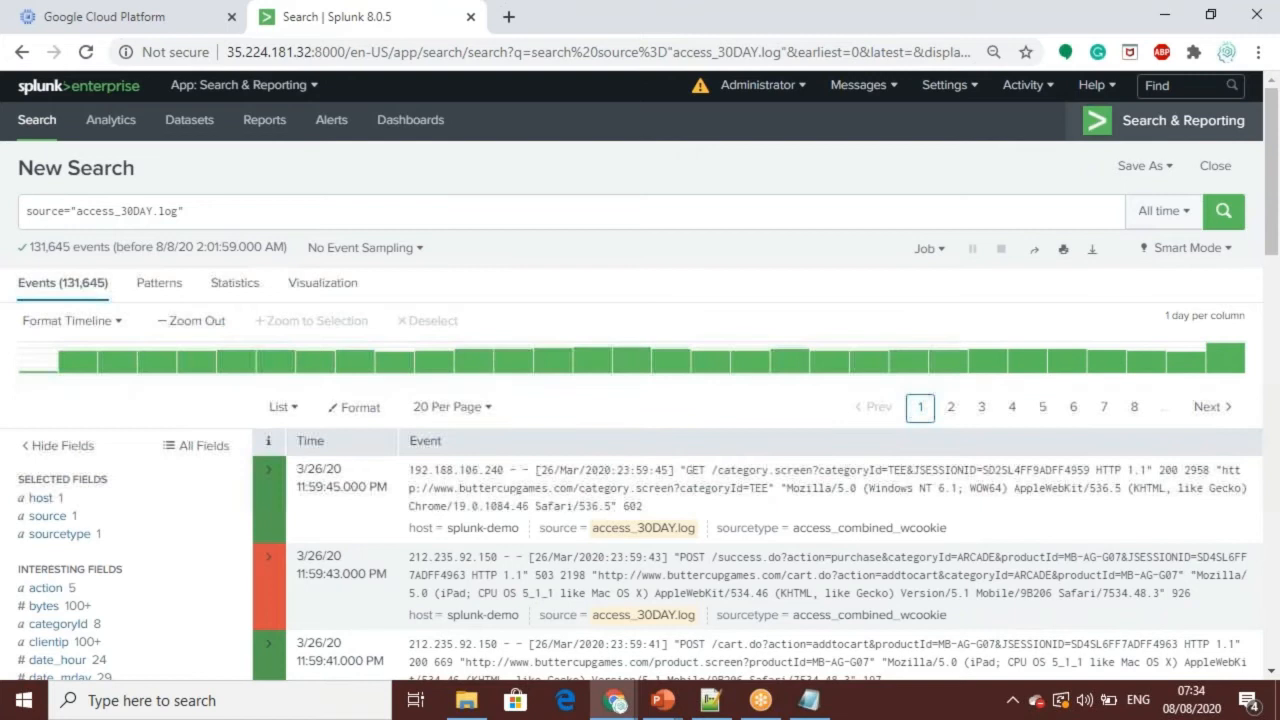
left_click(1165, 164)
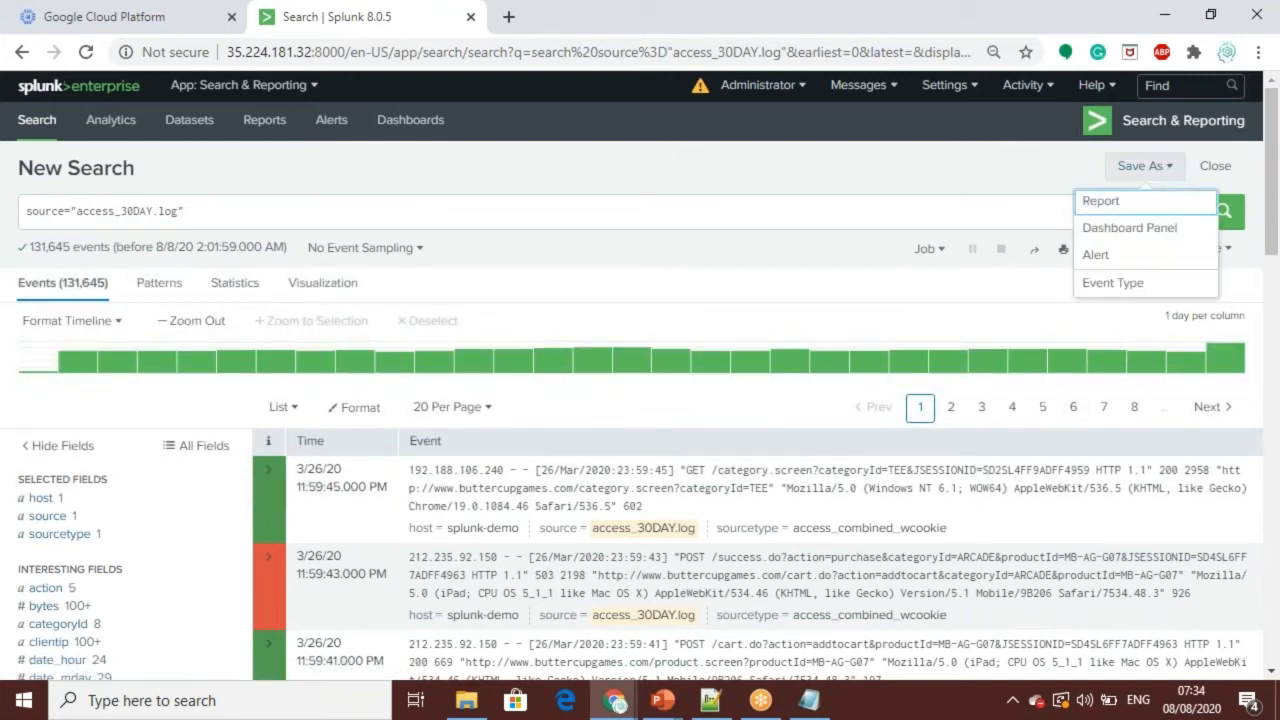
left_click(1095, 258)
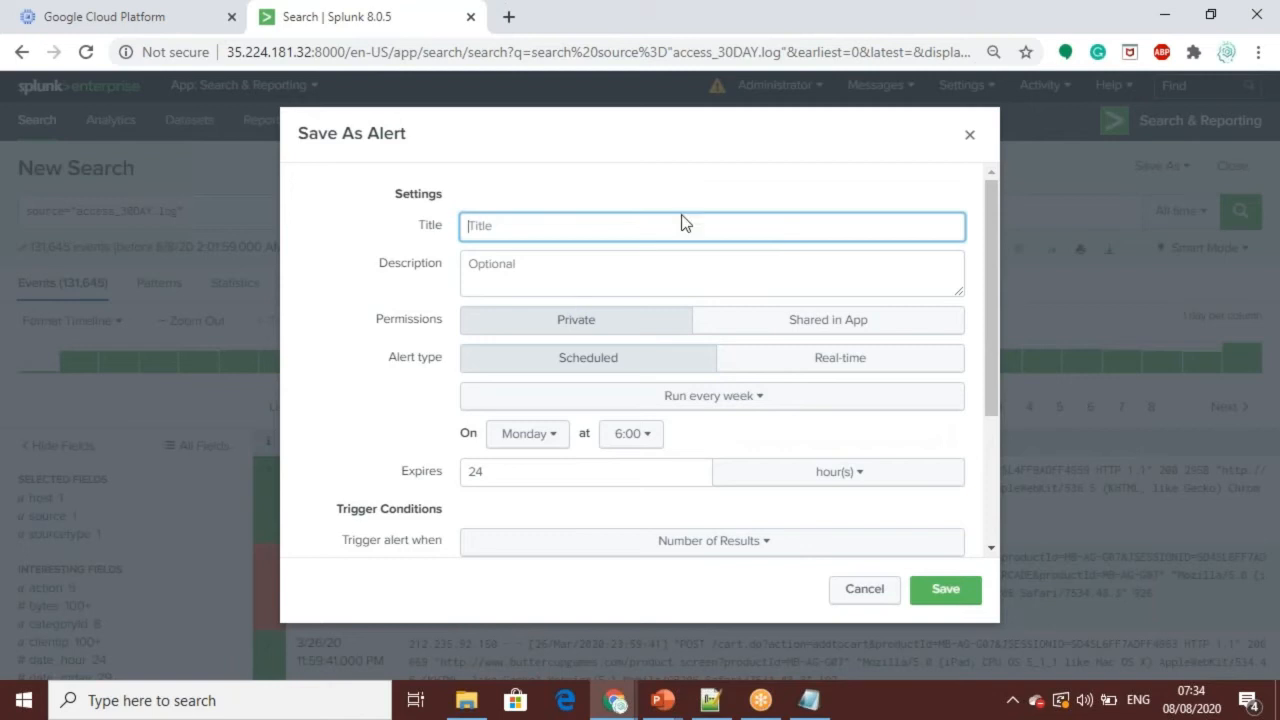
scroll(993, 245, "down", 3)
scroll(1013, 494, "up", 2)
scroll(994, 199, "up", 1)
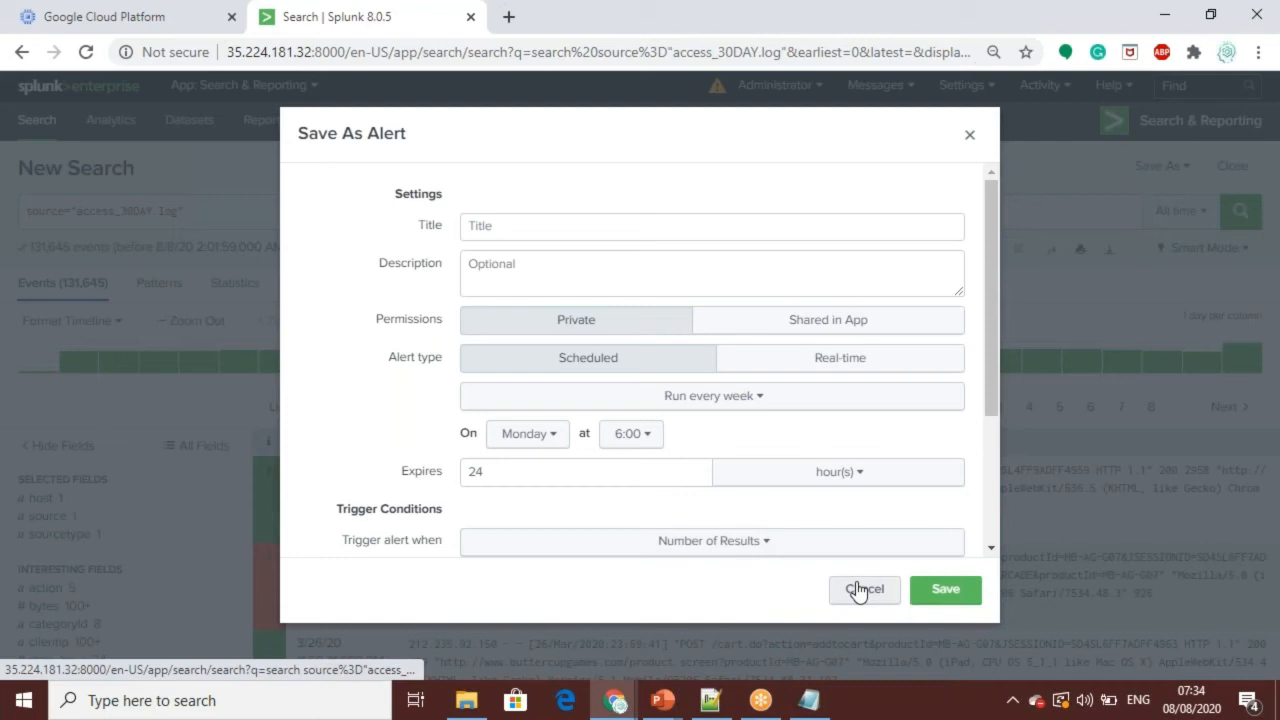
left_click_drag(992, 269, 1000, 400)
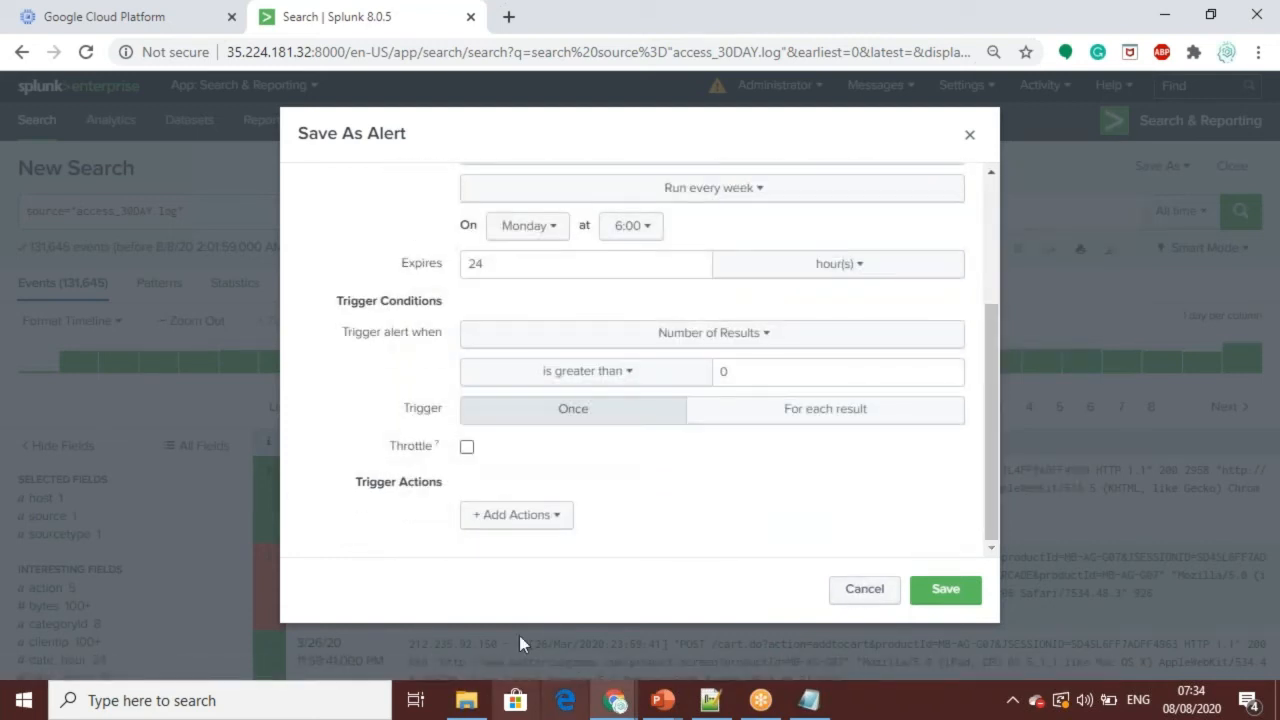
Step: Look through the alert's available trigger actions, try adding a Webhook action, and remove it from the alert
left_click(493, 516)
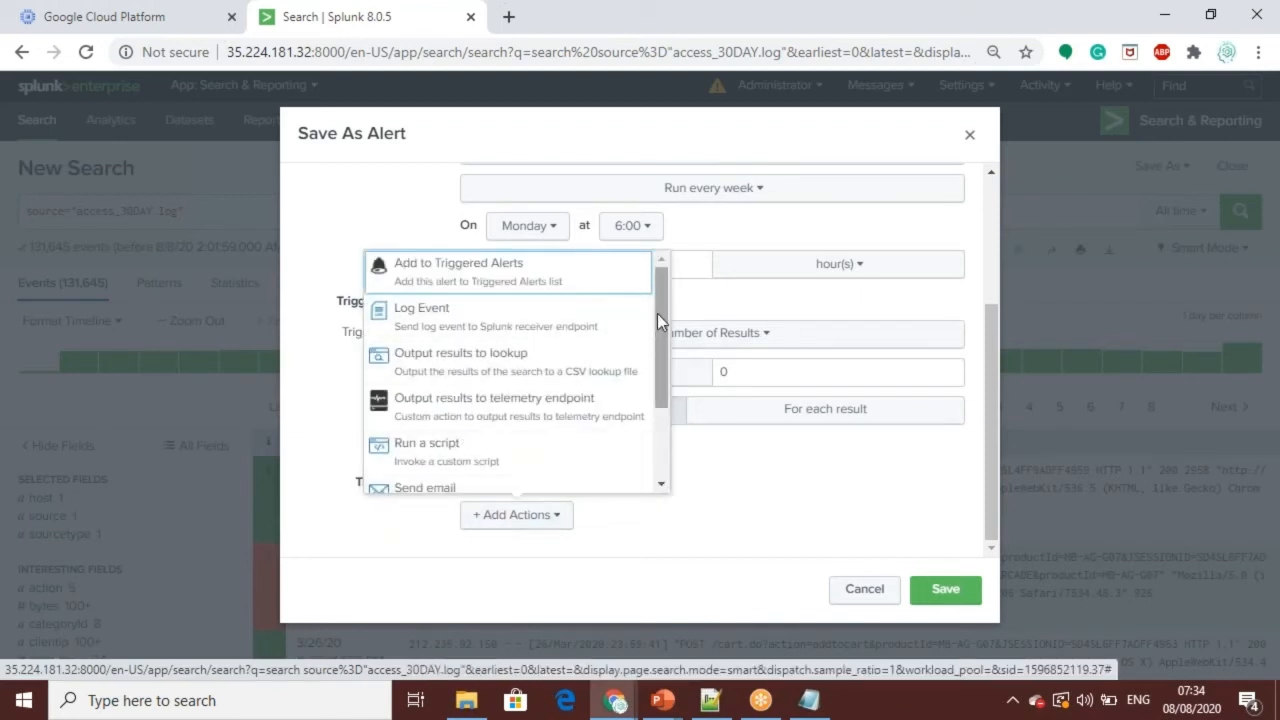
left_click_drag(662, 301, 655, 403)
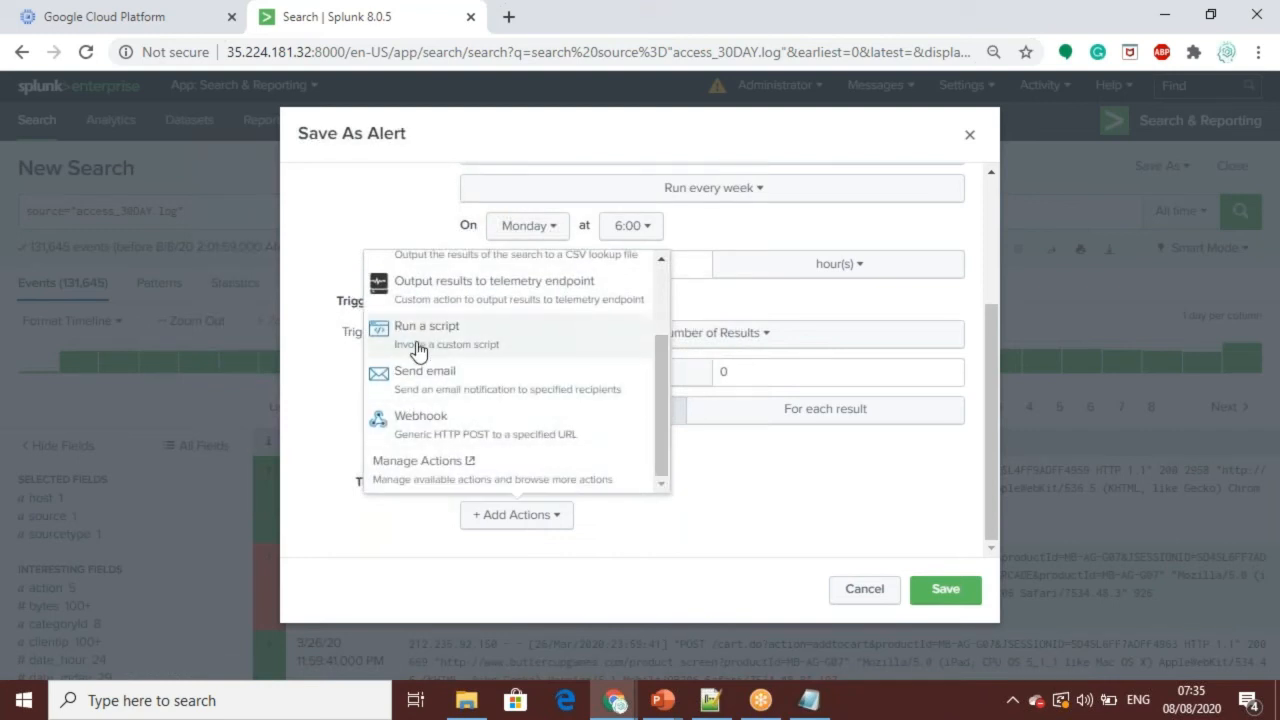
left_click(461, 441)
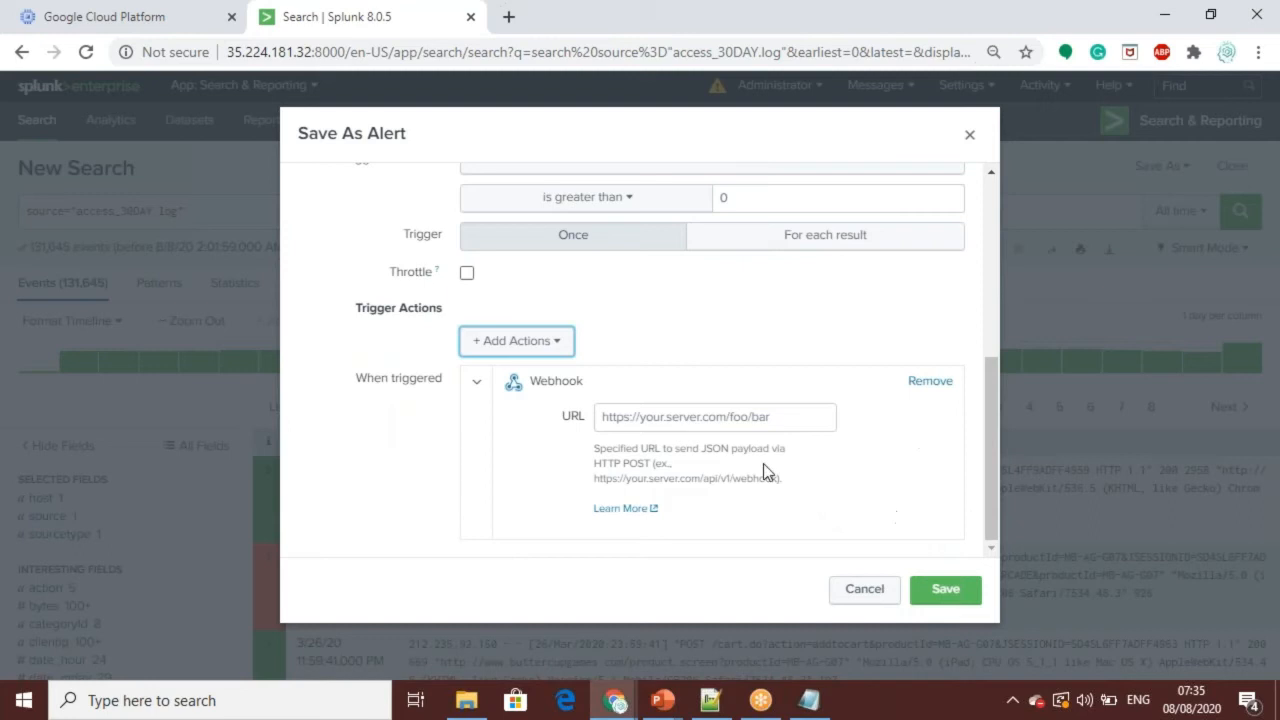
left_click(930, 384)
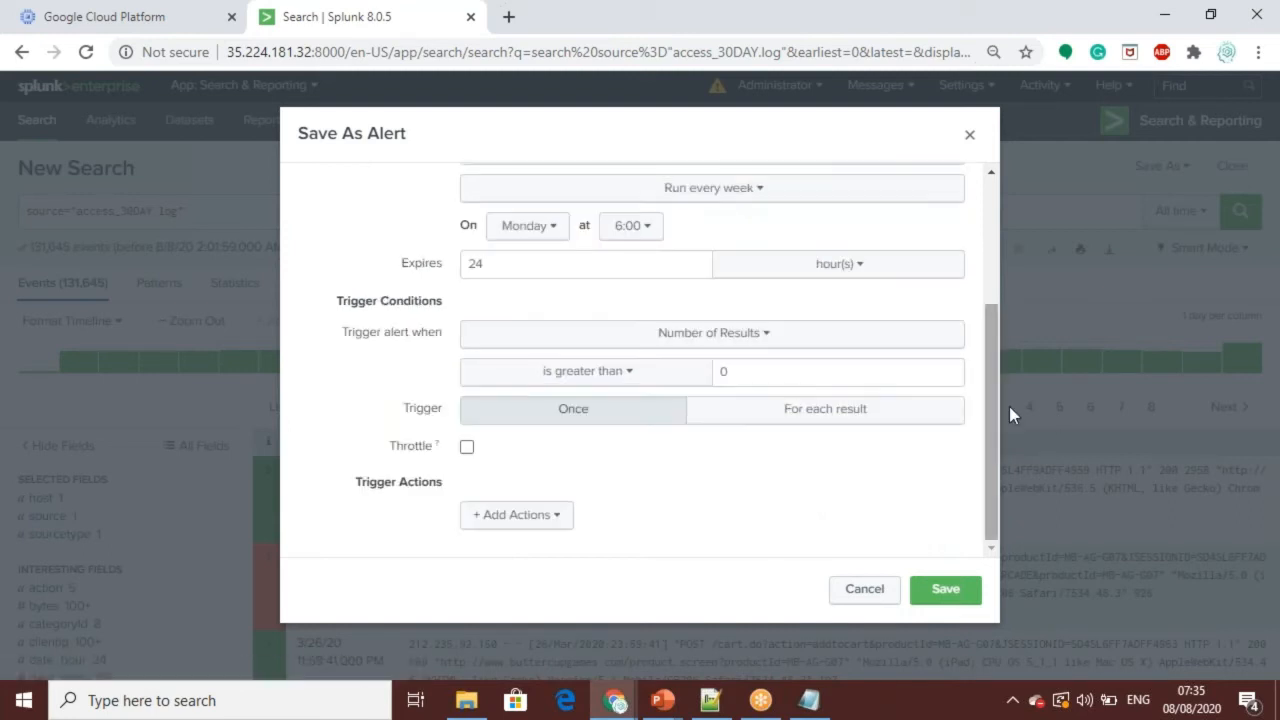
left_click_drag(992, 521, 966, 177)
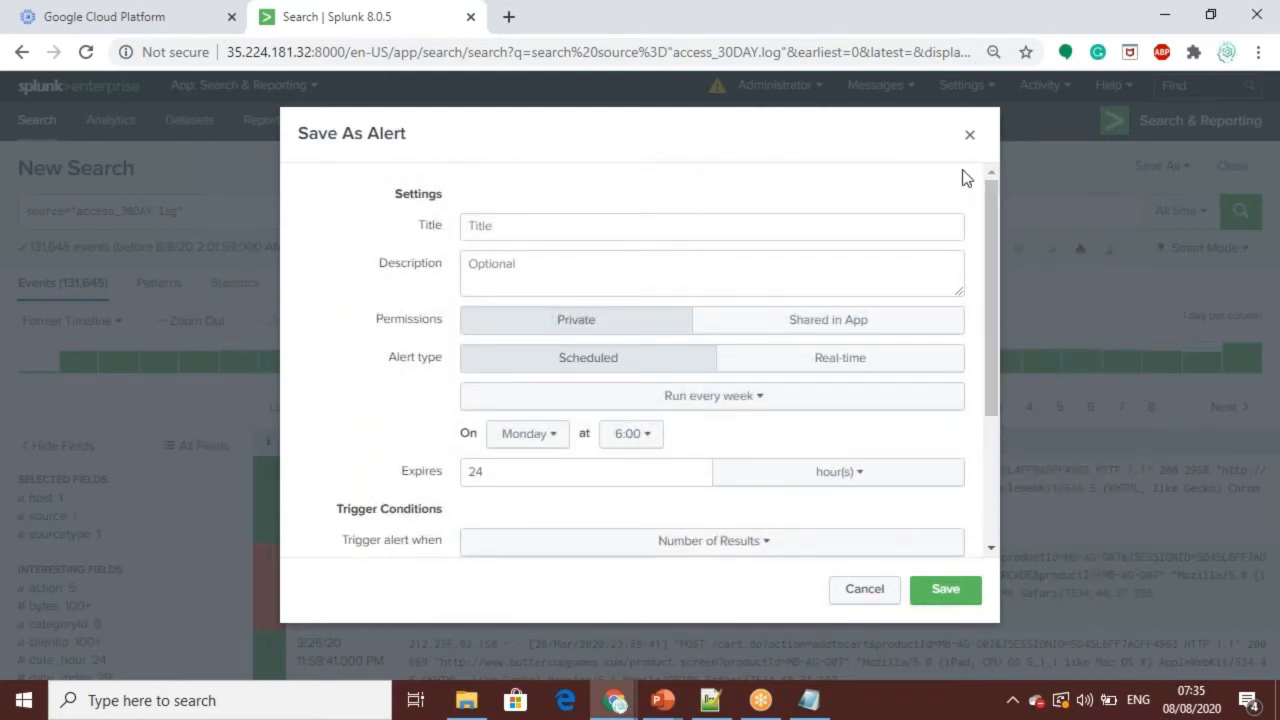
Step: Close the alert form without saving and look over the event list for access_30DAY.log
left_click(969, 134)
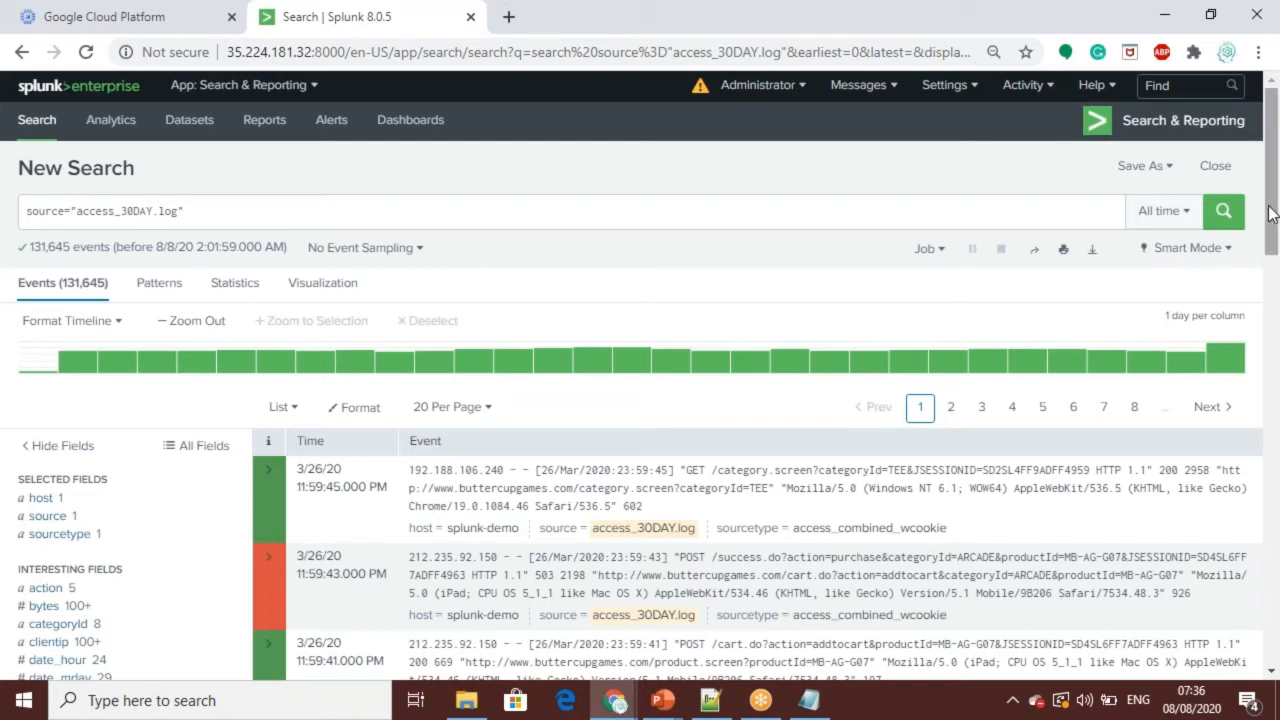
left_click_drag(1270, 212, 1274, 170)
left_click_drag(1274, 205, 1278, 164)
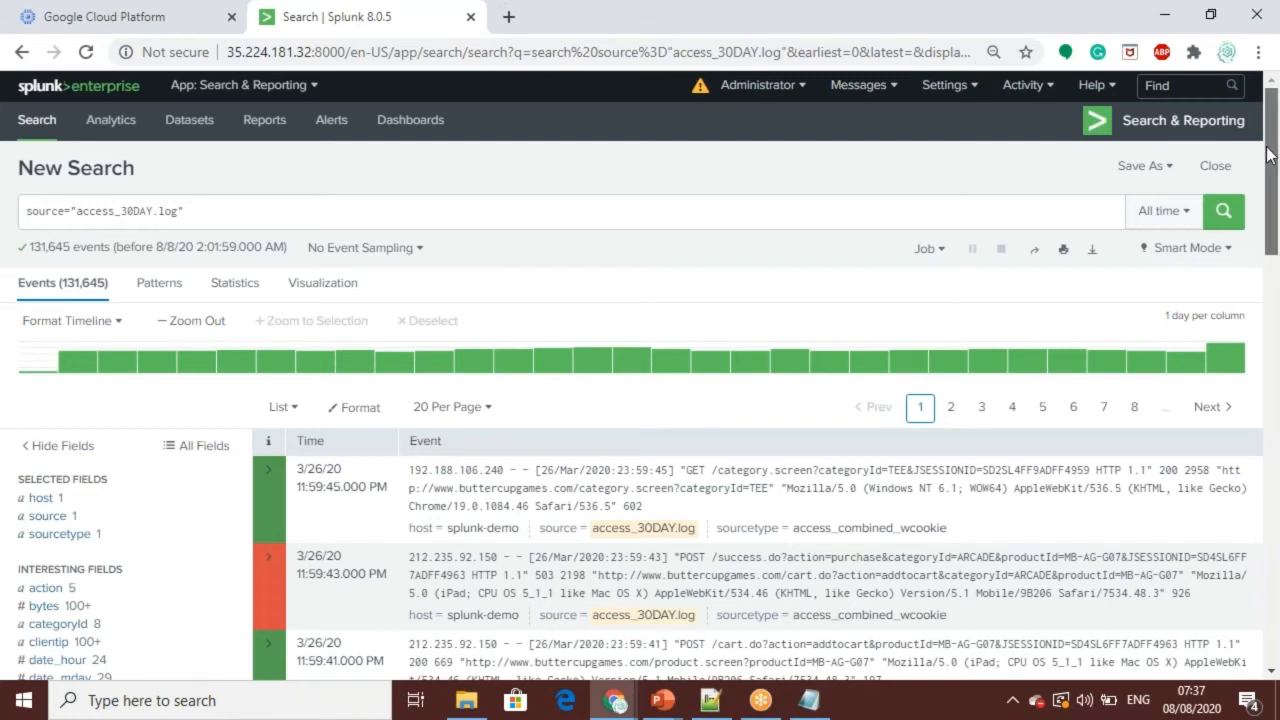
scroll(1268, 155, "down", 2)
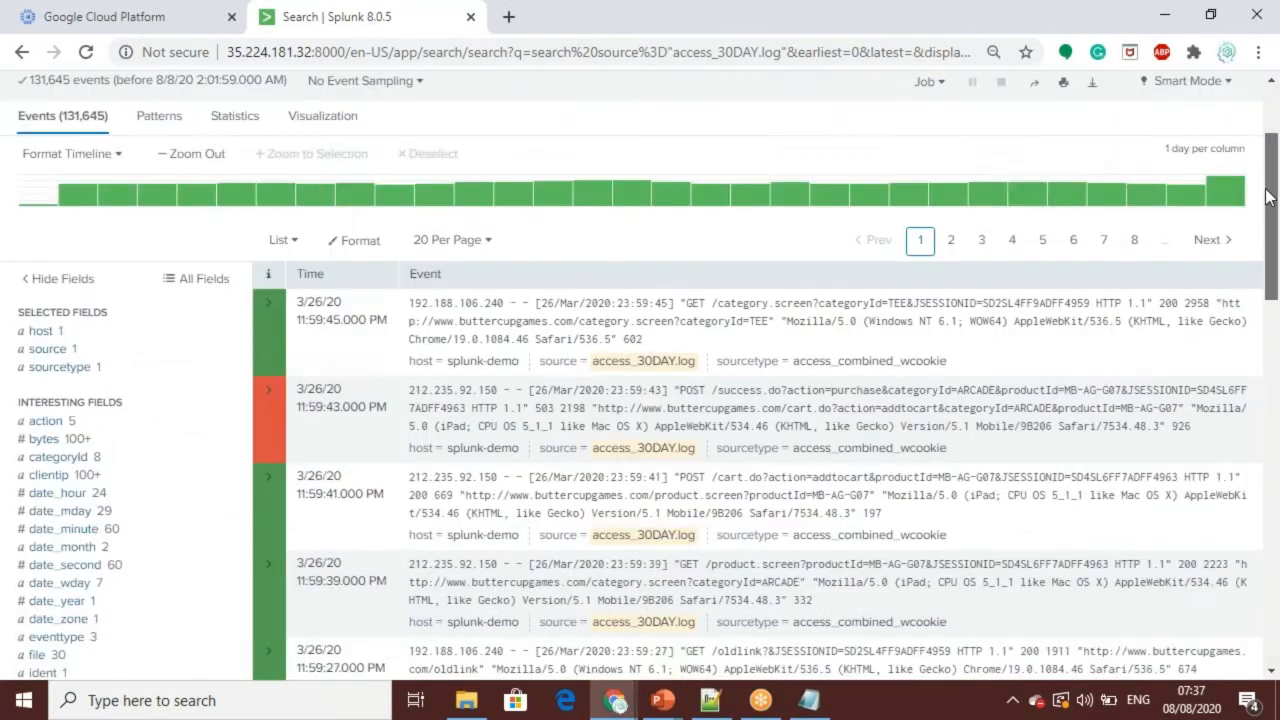
scroll(1231, 150, "up", 2)
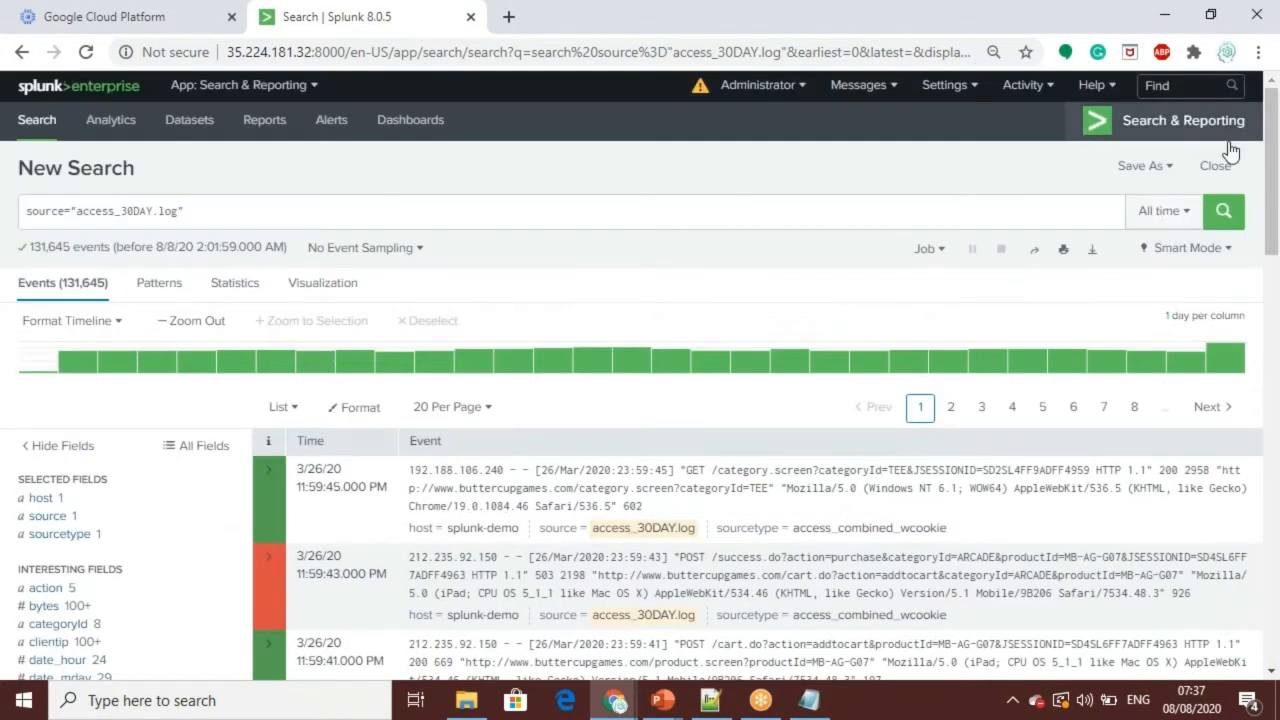
Step: Try the search with the real-time 30 minute window preset, and return the time range to All time
left_click(1186, 212)
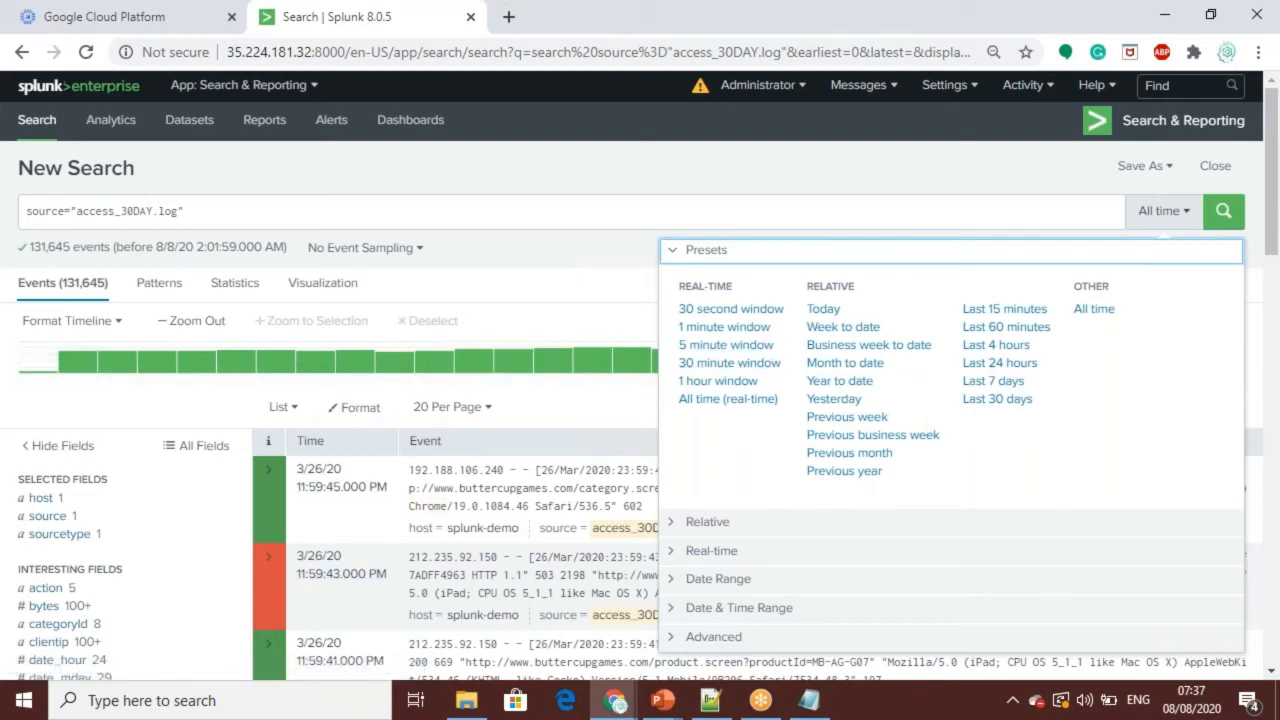
left_click(748, 364)
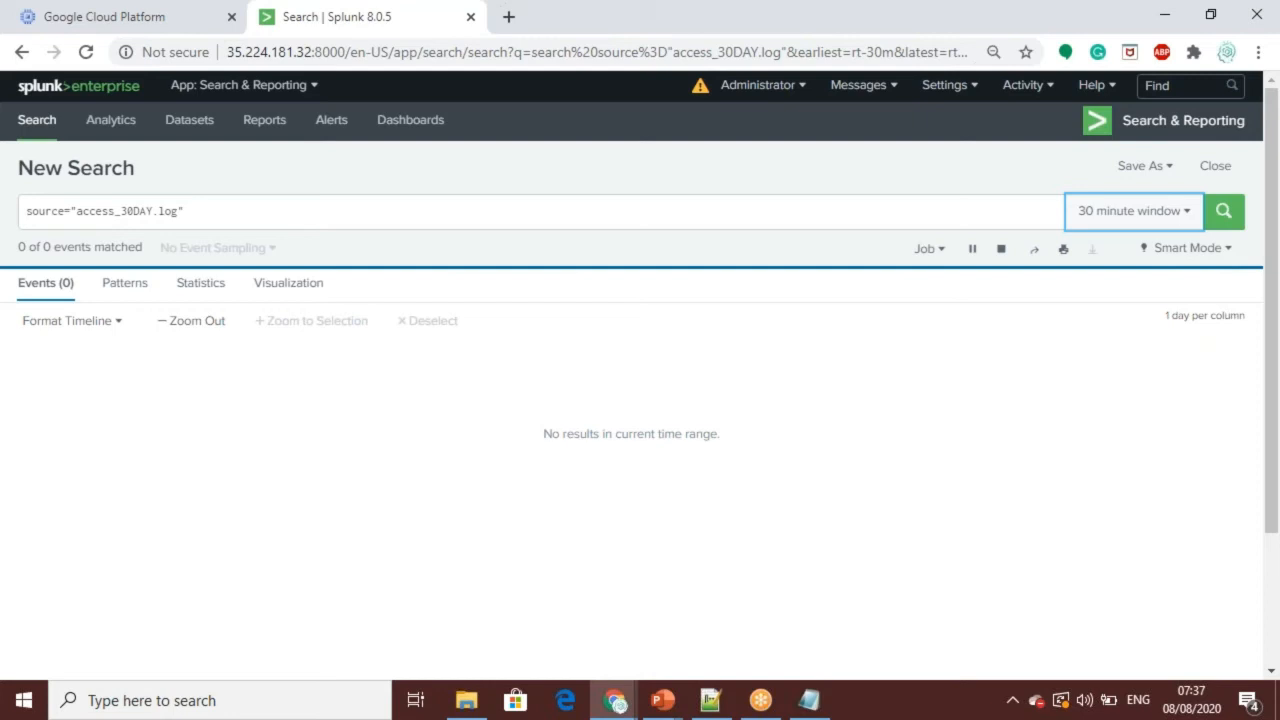
left_click(1189, 216)
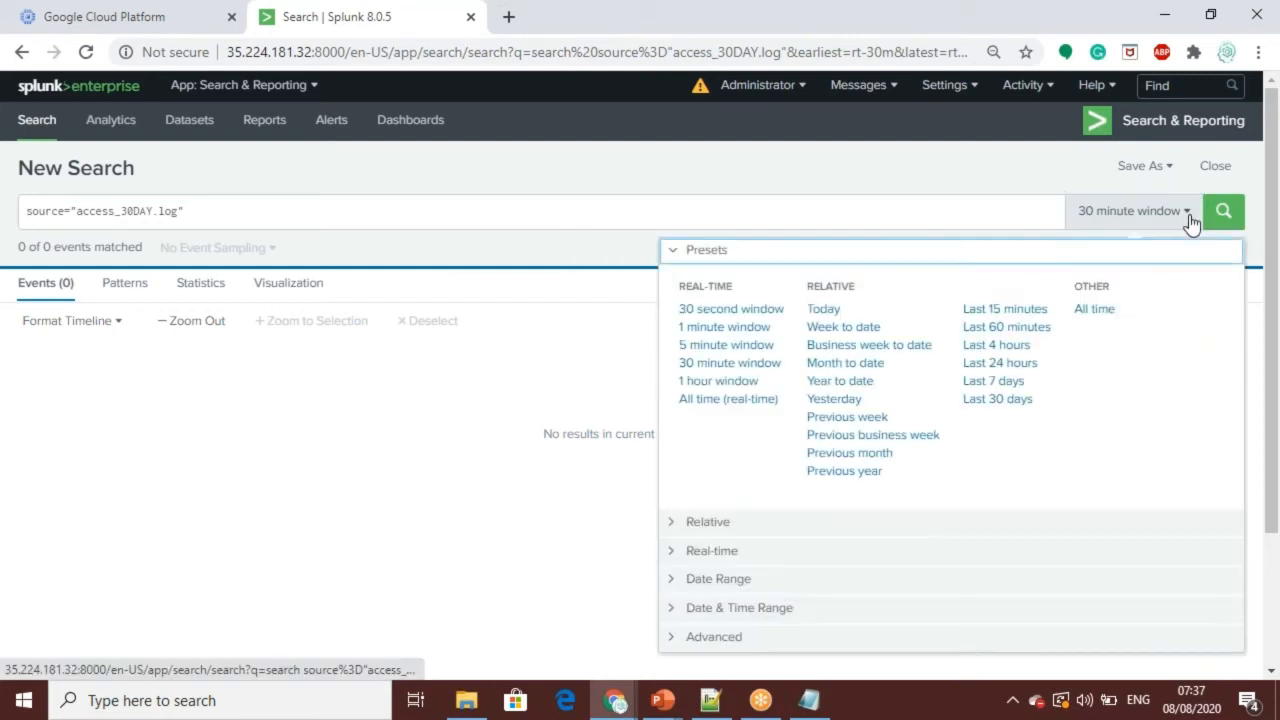
left_click(1094, 309)
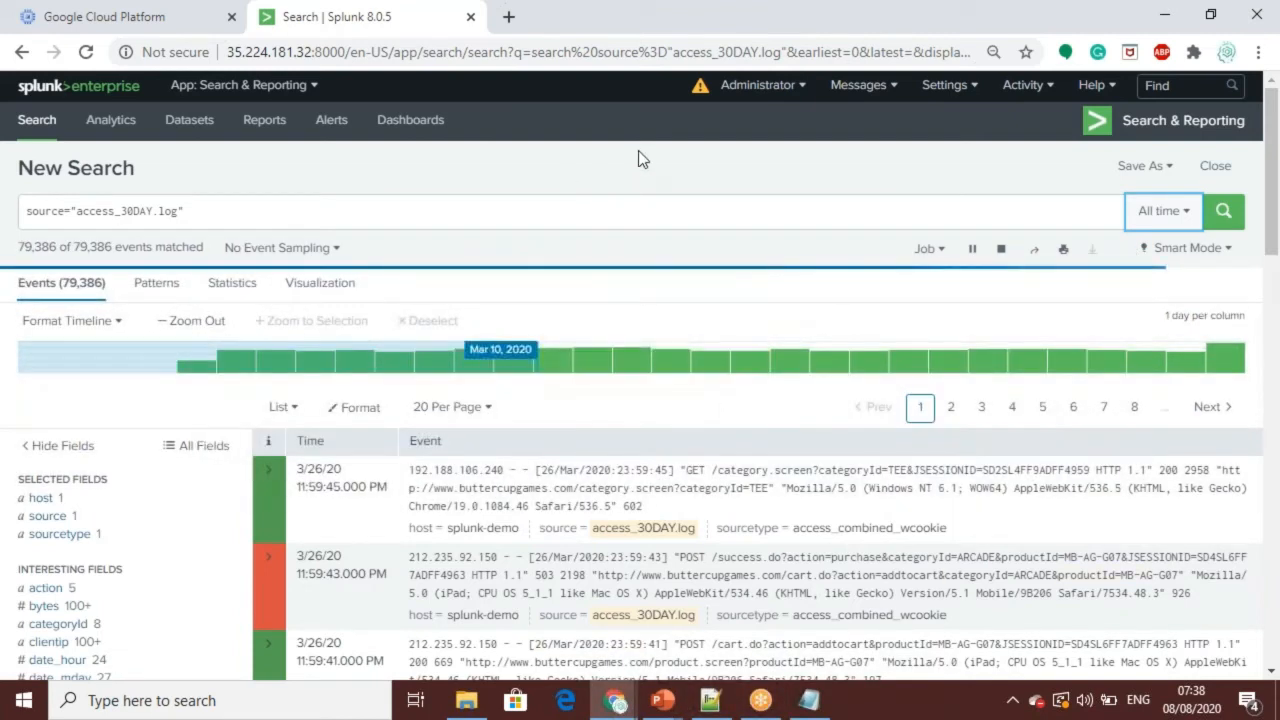
Step: Append a pipe and the table command to the source="access_30DAY.log" search
mouse_move(1274, 156)
left_mouse_down()
mouse_move(1262, 374)
mouse_move(1273, 160)
left_mouse_up()
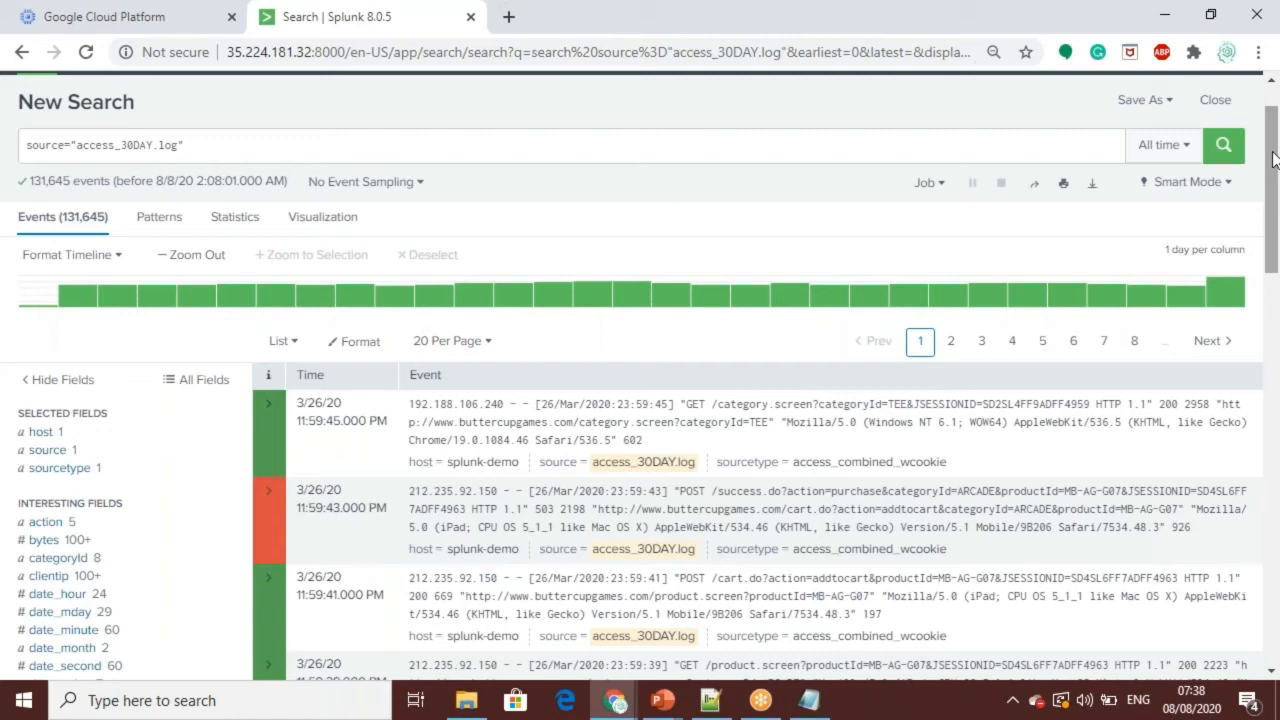
left_click(252, 147)
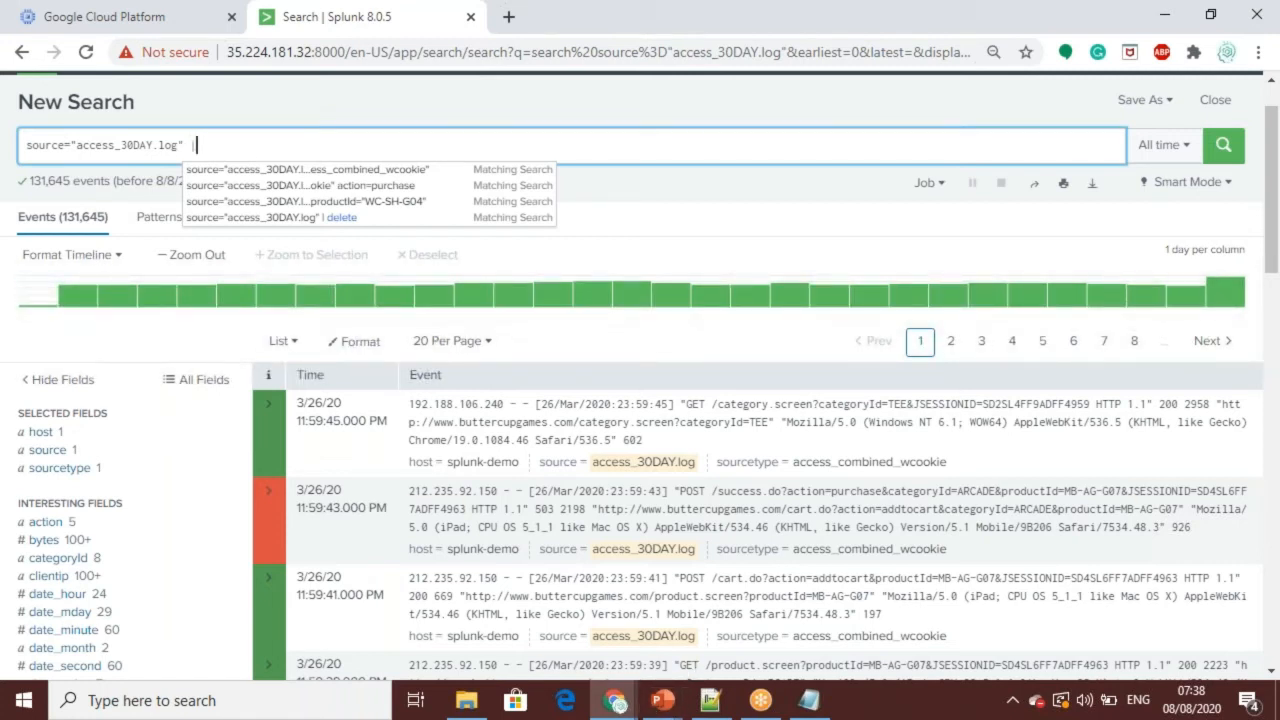
key("BackSpace")
type("| ")
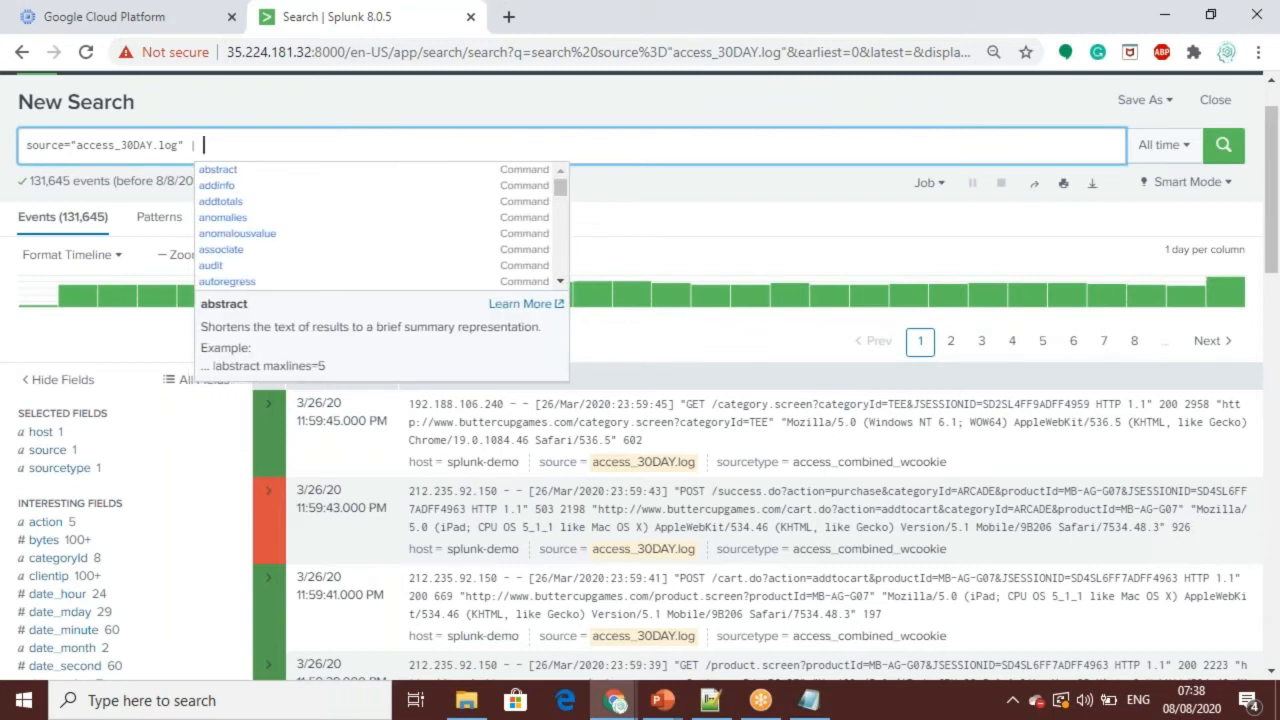
type("table")
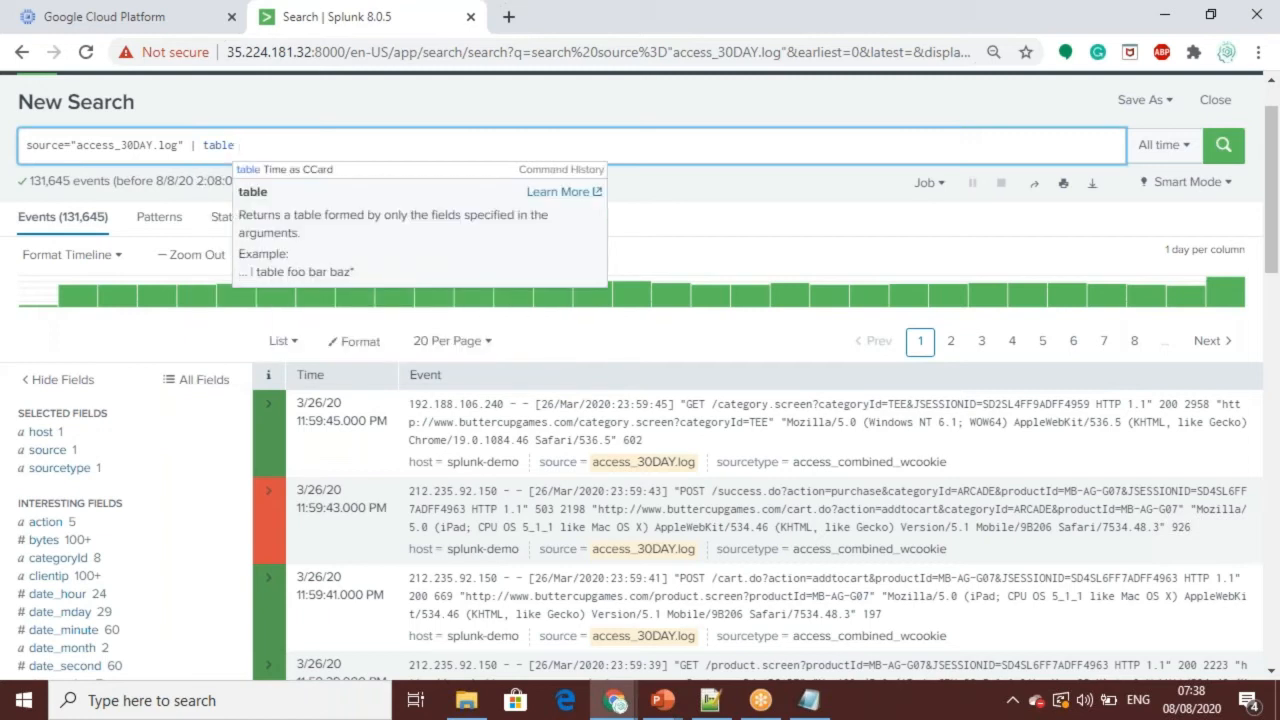
Step: Check the extracted field names and enter productId as the table command's first field, followed by a comma
mouse_move(1275, 213)
left_mouse_down()
mouse_move(1278, 370)
mouse_move(1278, 222)
left_mouse_up()
type("cate")
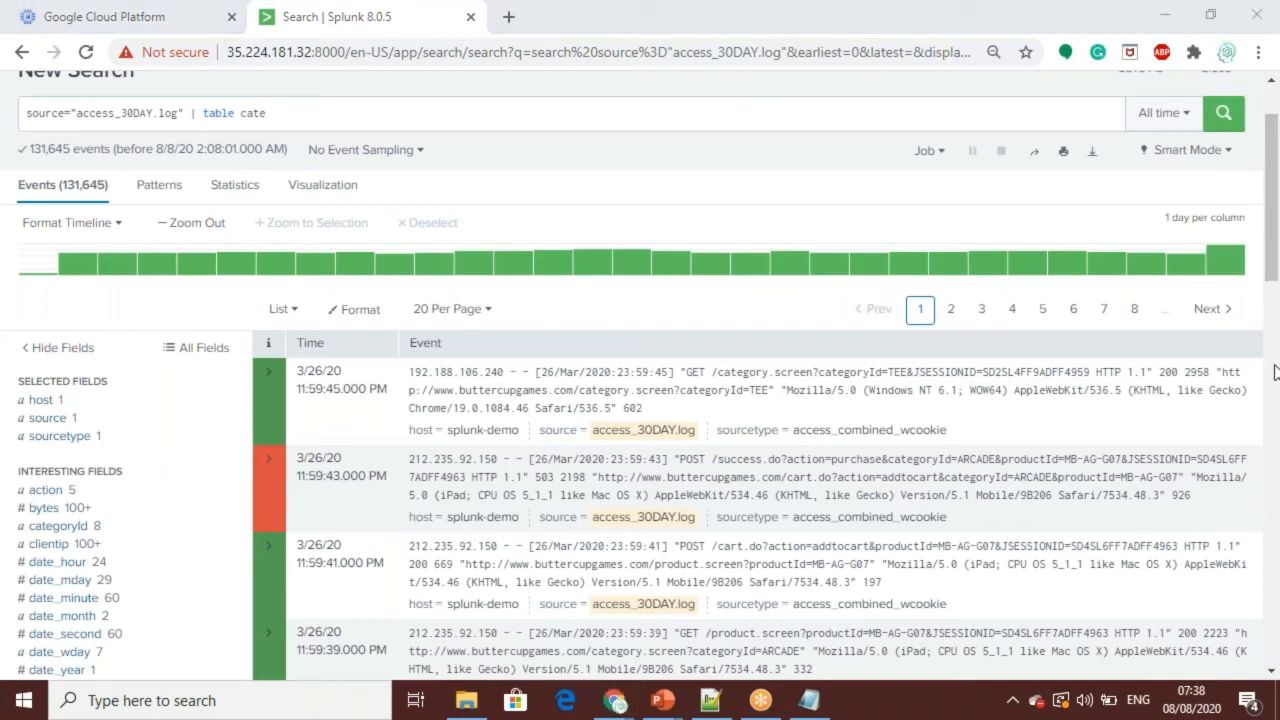
left_click_drag(1272, 250, 1272, 368)
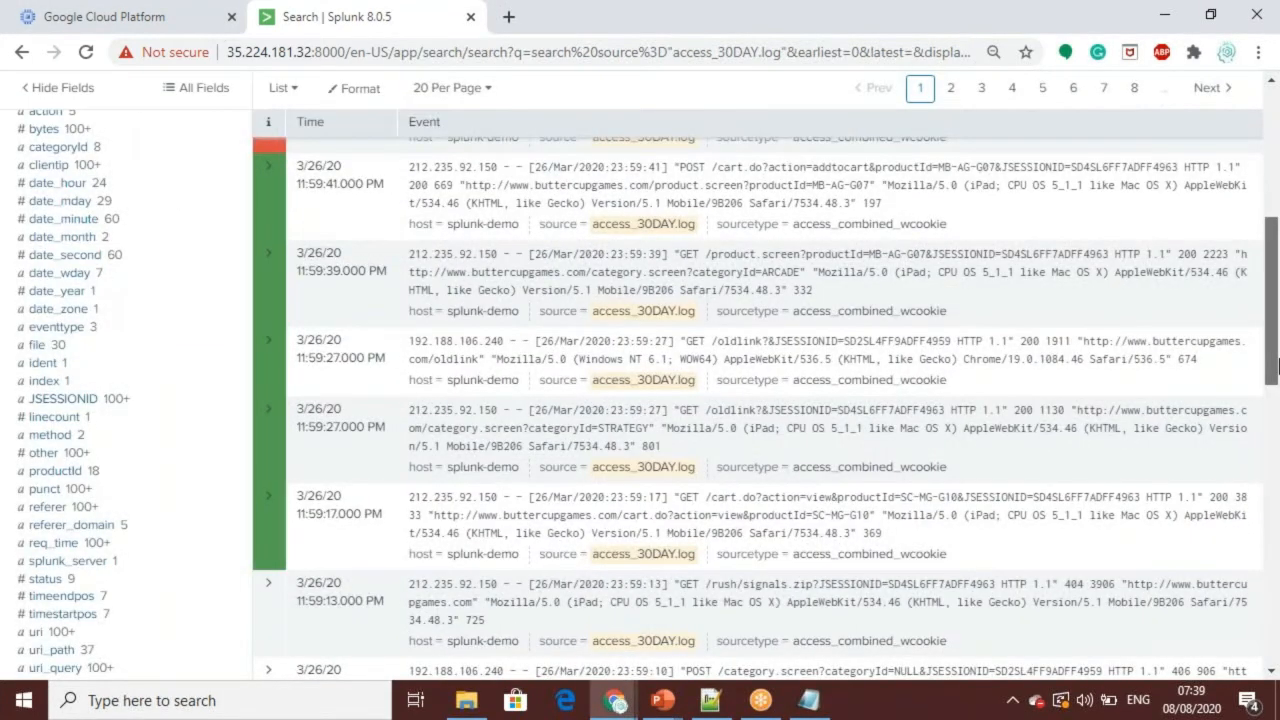
left_click_drag(1279, 340, 1274, 212)
key("BackSpace")
key("BackSpace")
key("BackSpace")
key("BackSpace")
type("product")
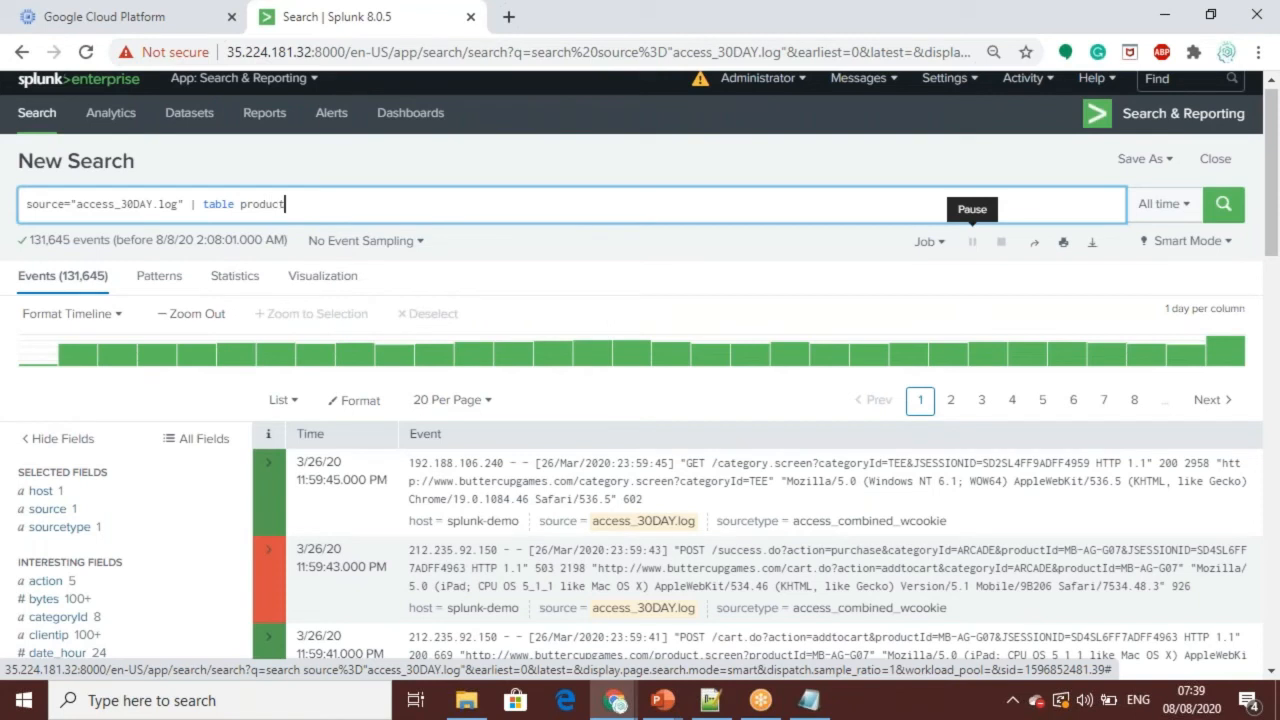
type("Id,")
Step: Add status as the table command's second field and run the search
left_click_drag(1273, 137, 1274, 248)
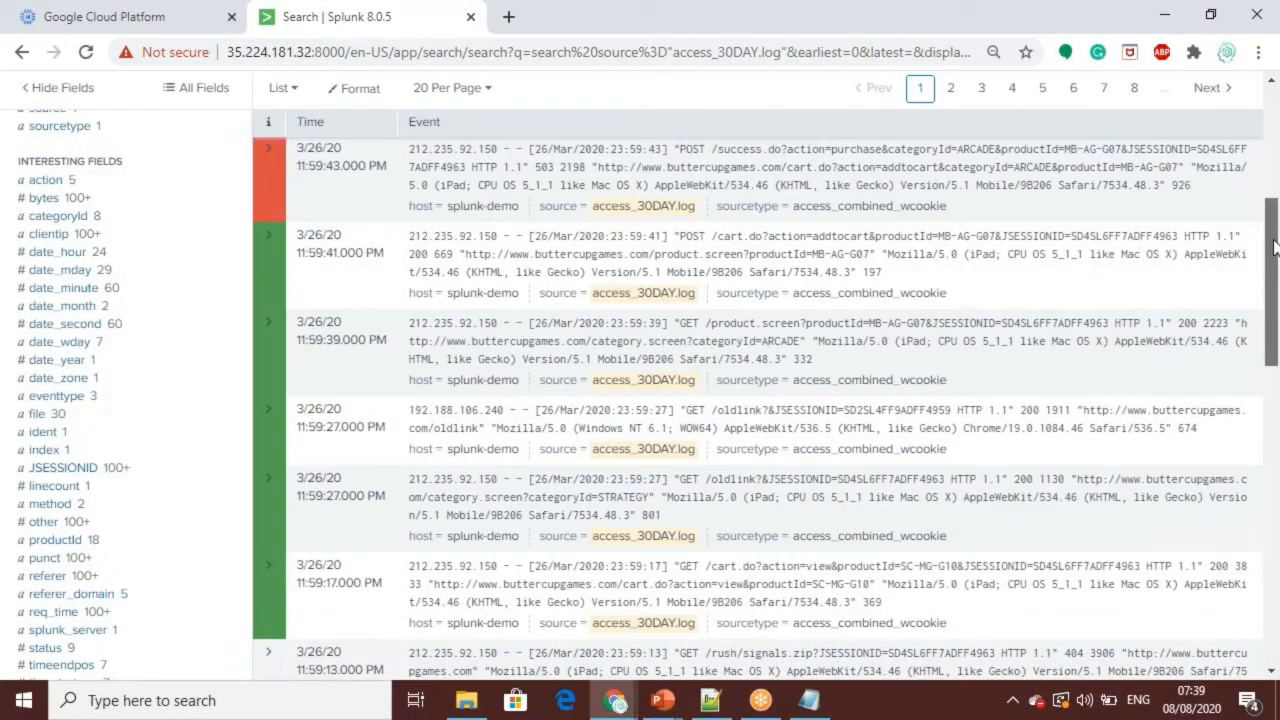
left_click_drag(1274, 248, 1274, 265)
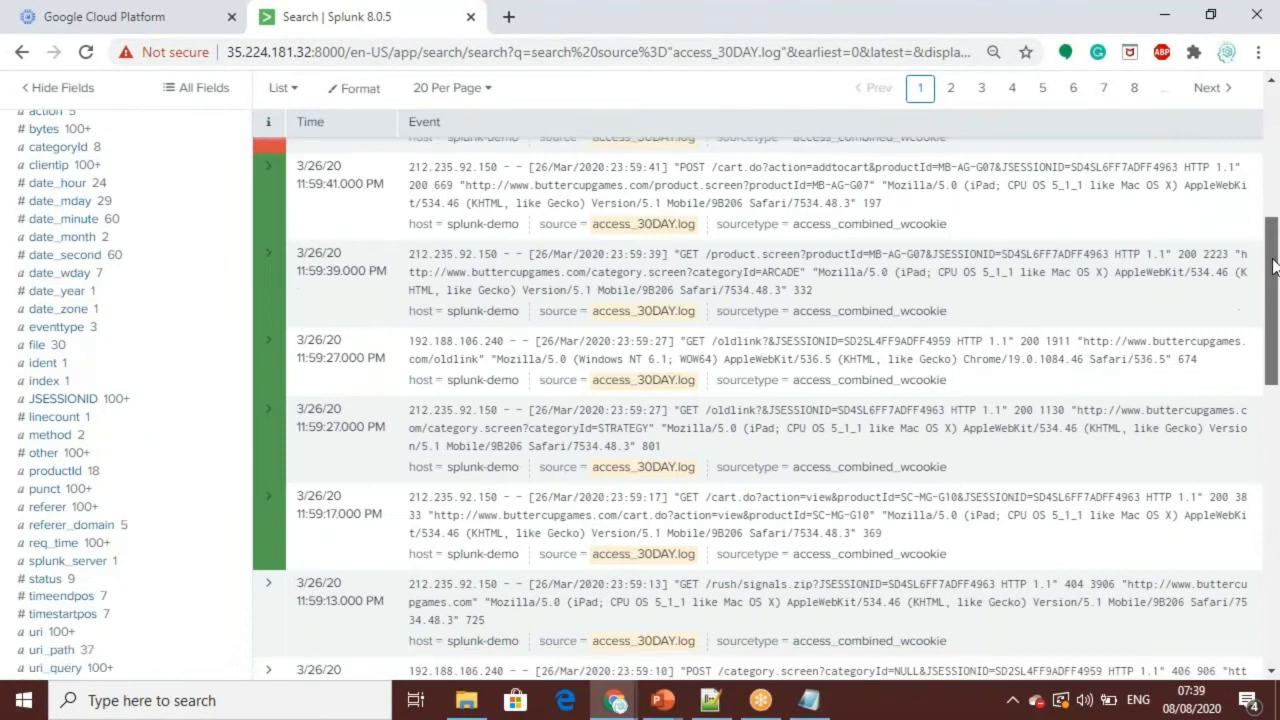
left_click_drag(1274, 265, 1278, 88)
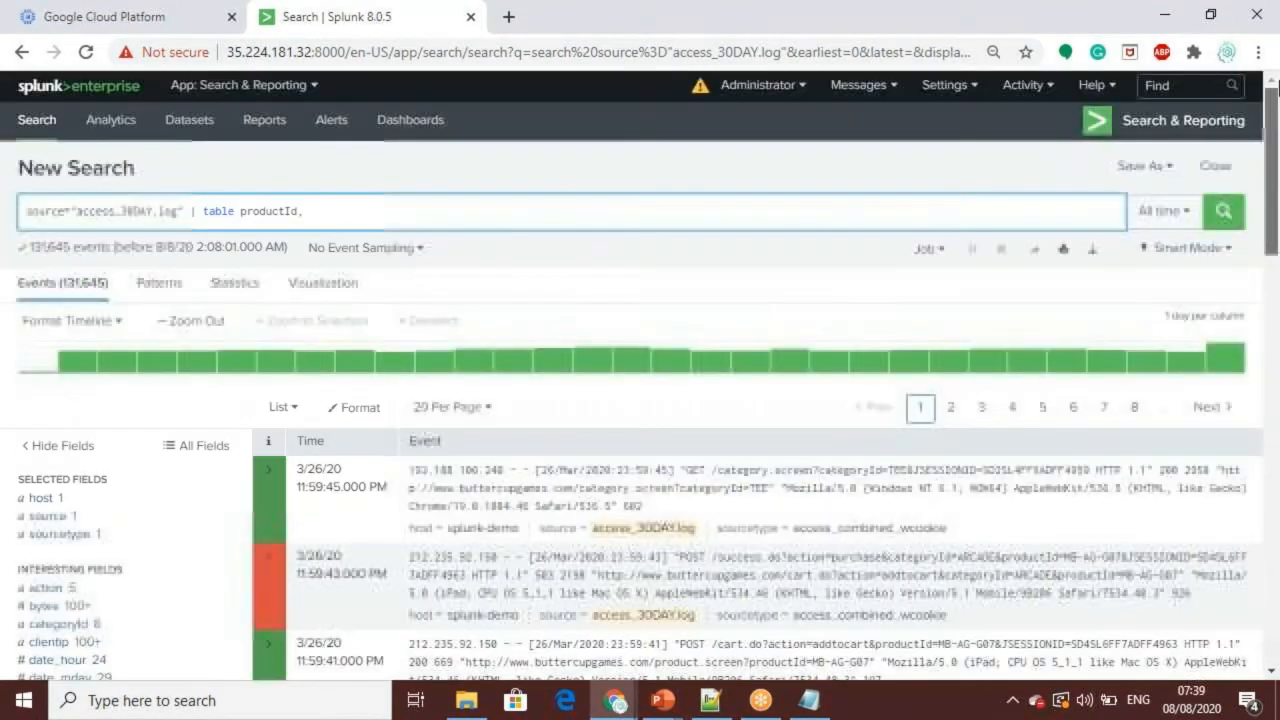
type("status")
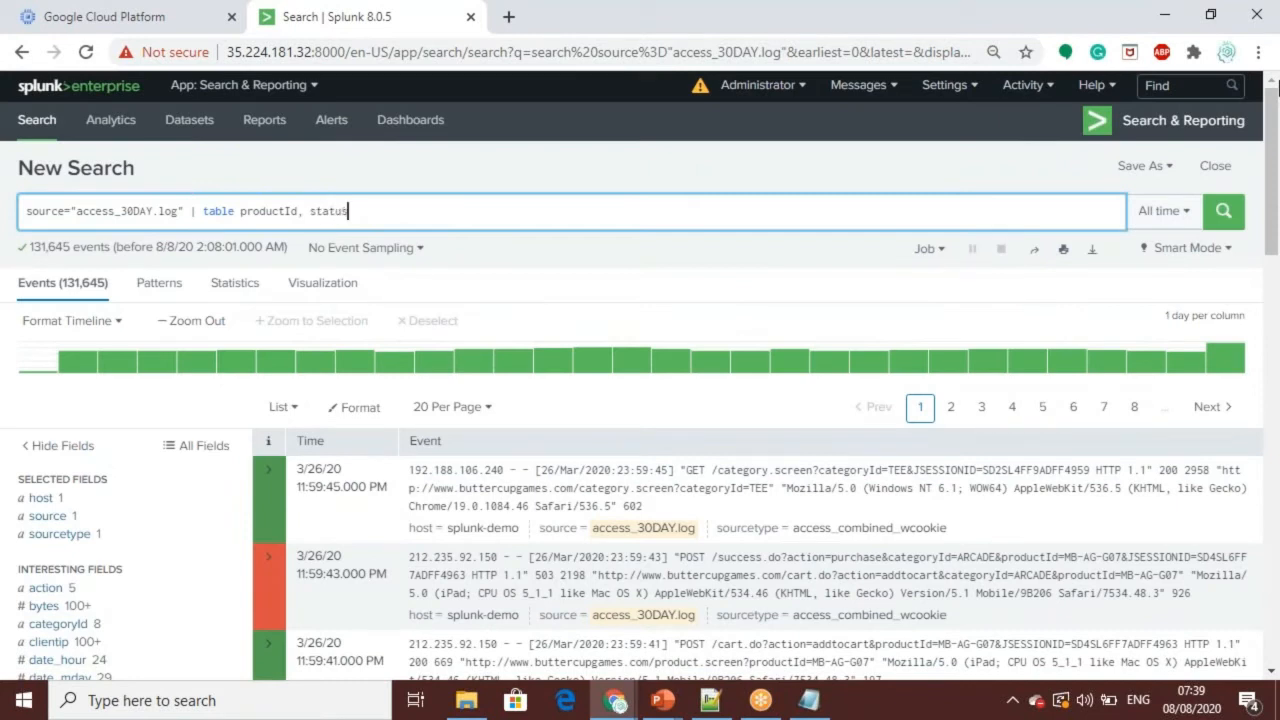
key("Return")
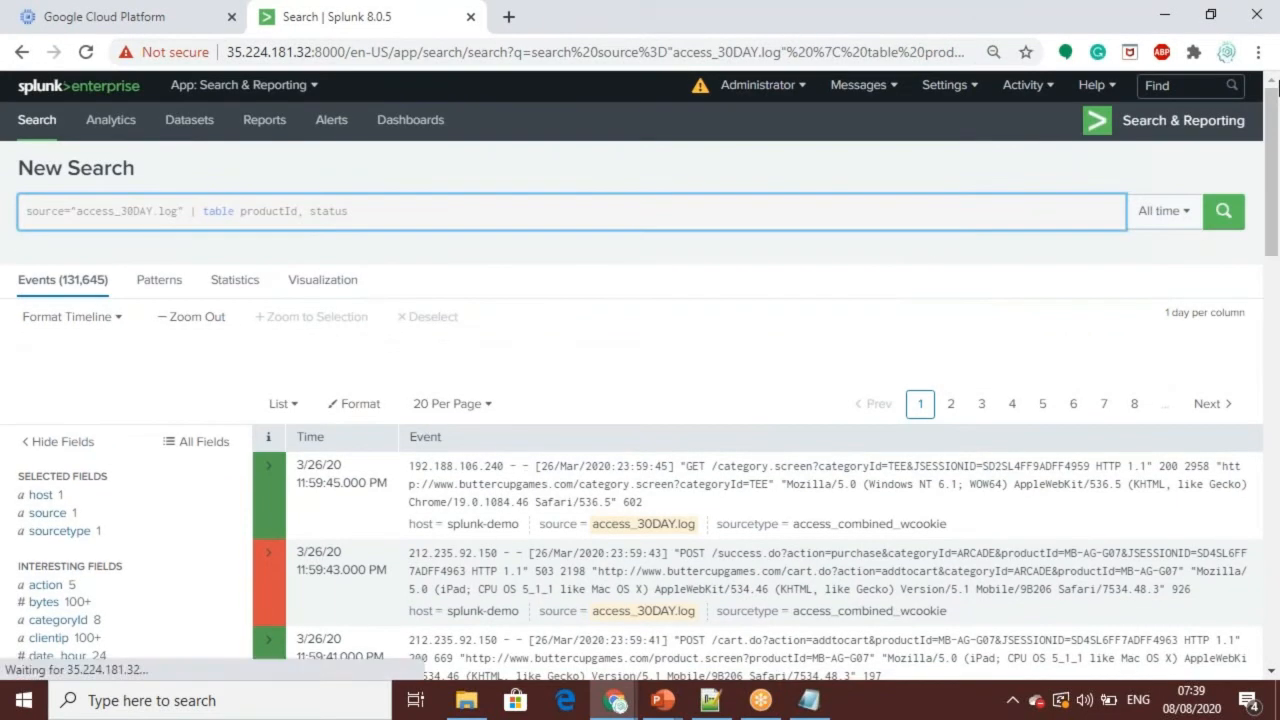
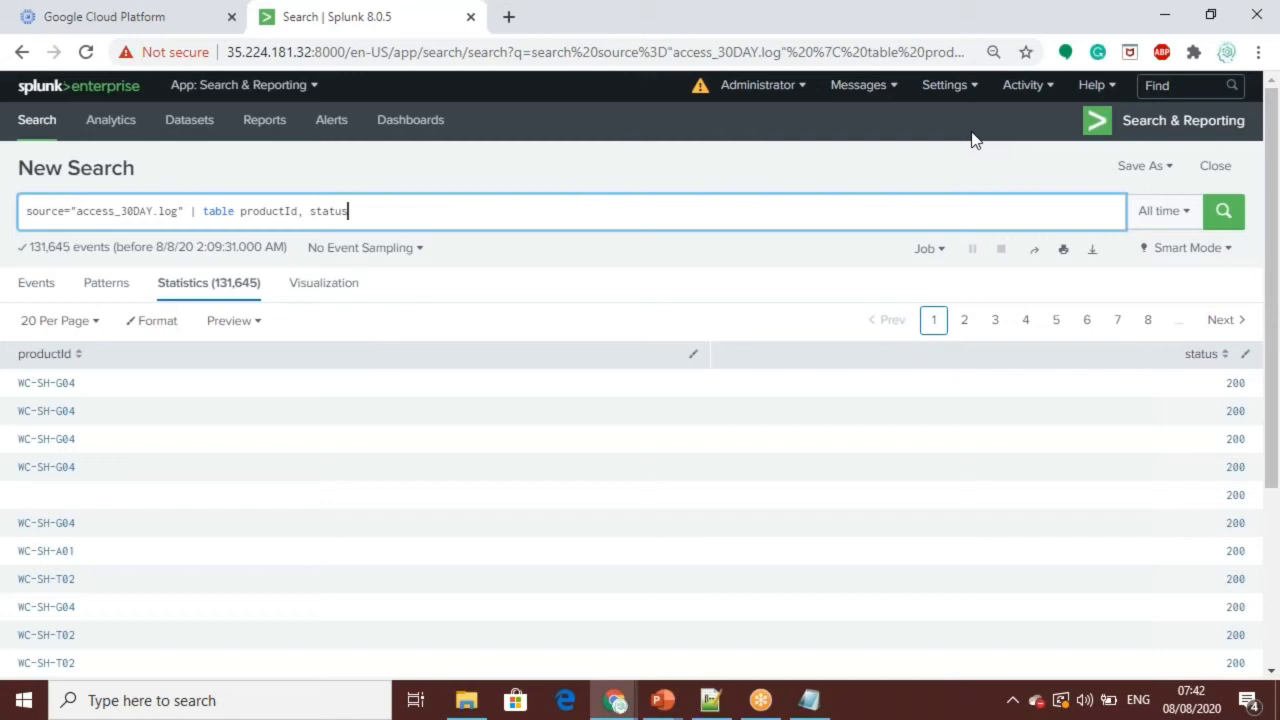
Step: Switch to File Explorer and open db_audit_30DAY.csv from the Splunk Course folder in Excel
left_click(466, 700)
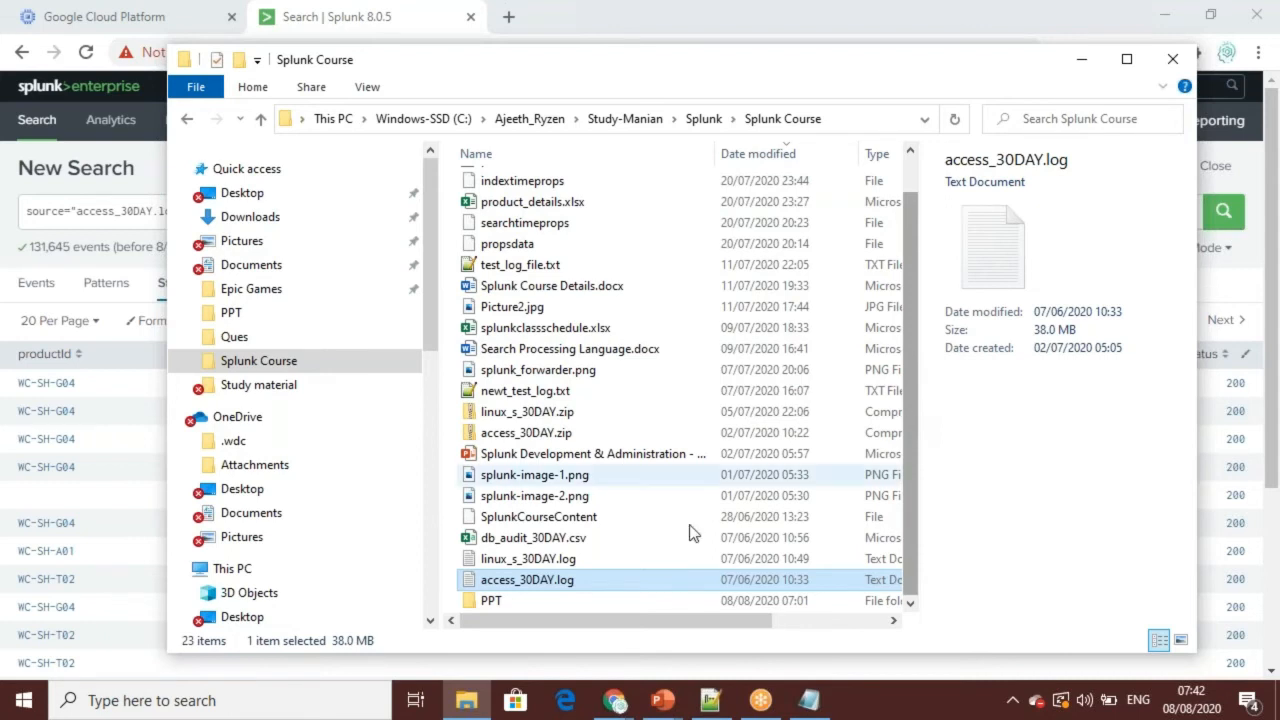
left_click(524, 540)
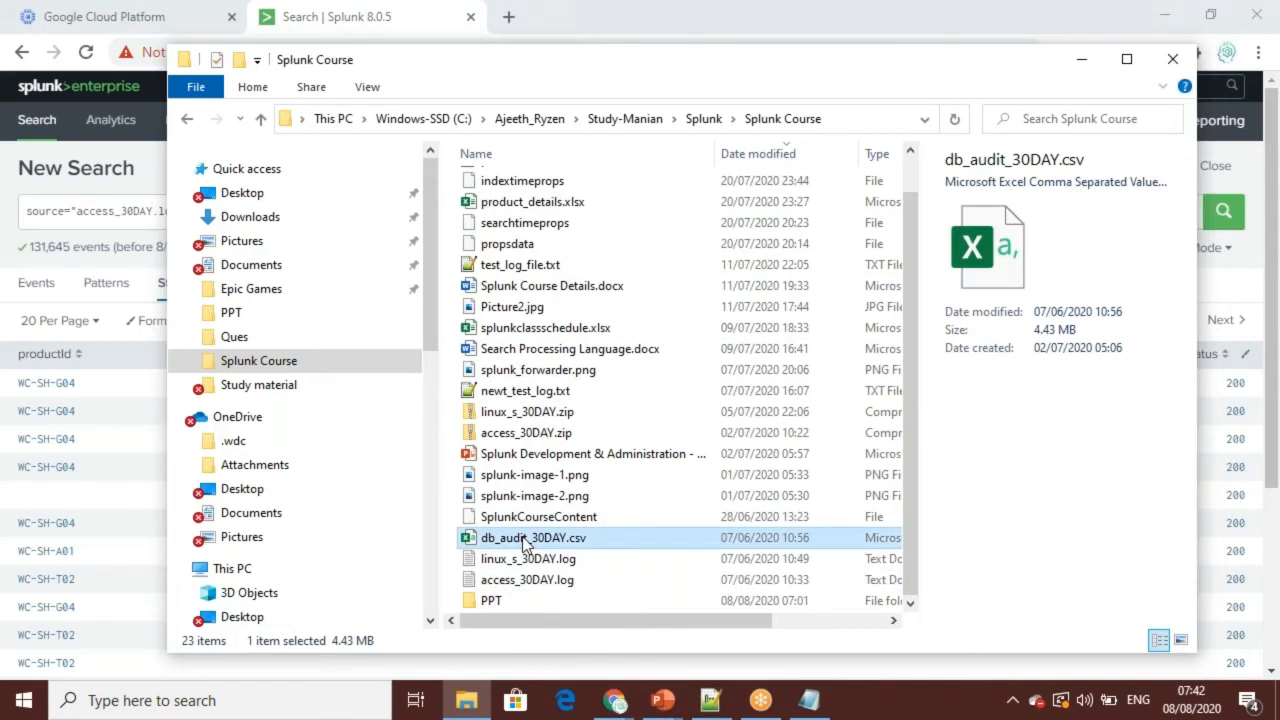
double_click(524, 540)
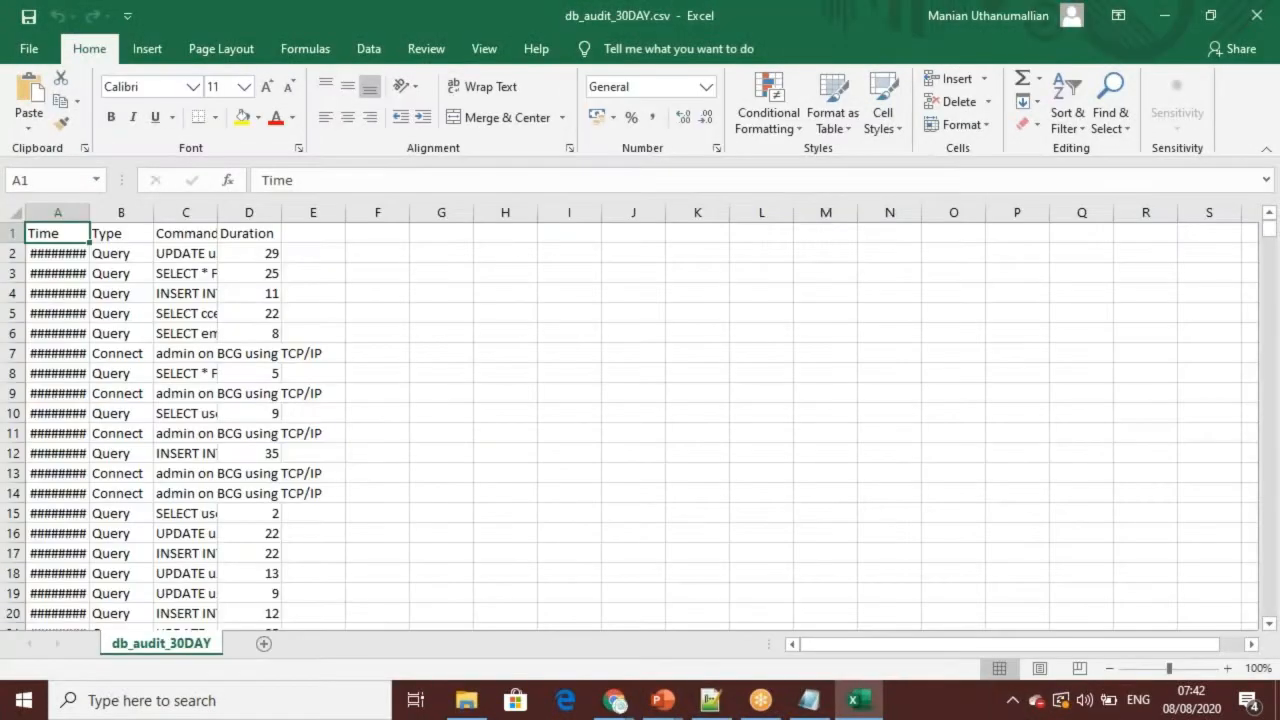
Step: Fit the Time, Type and Command columns to their contents to view the audit records, and return to the Splunk search page
double_click(90, 212)
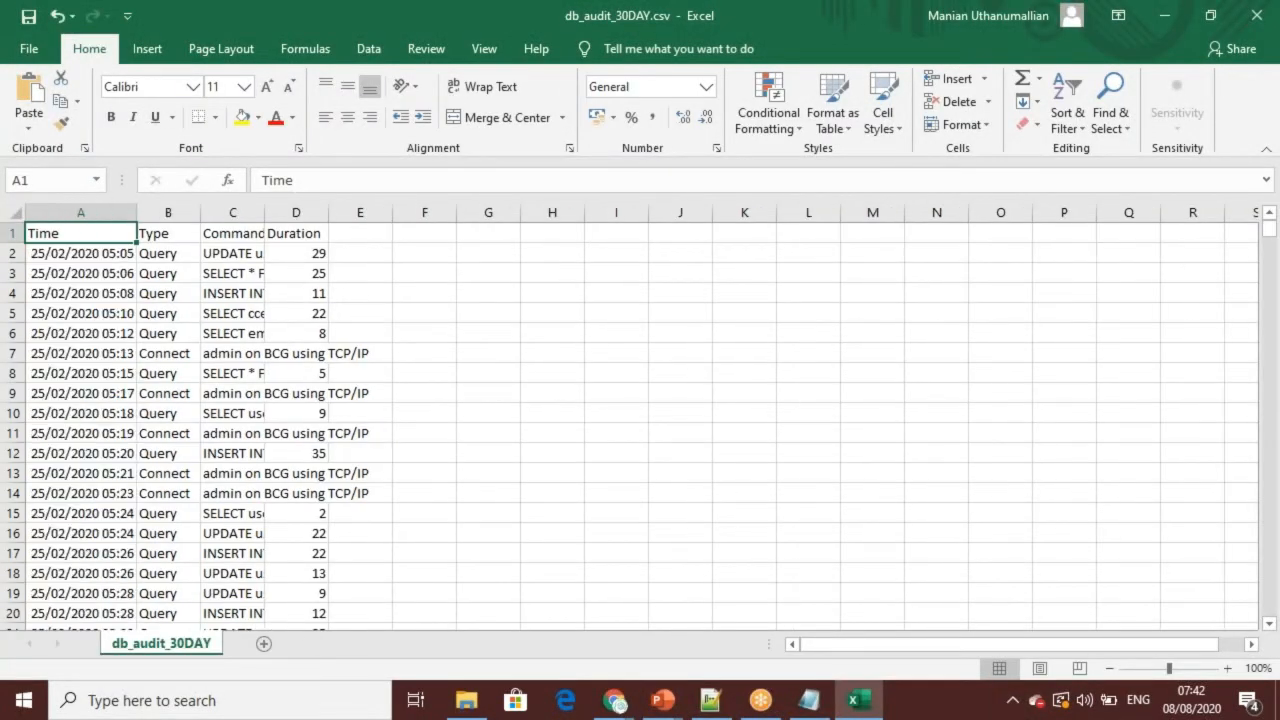
double_click(199, 213)
left_click(260, 212)
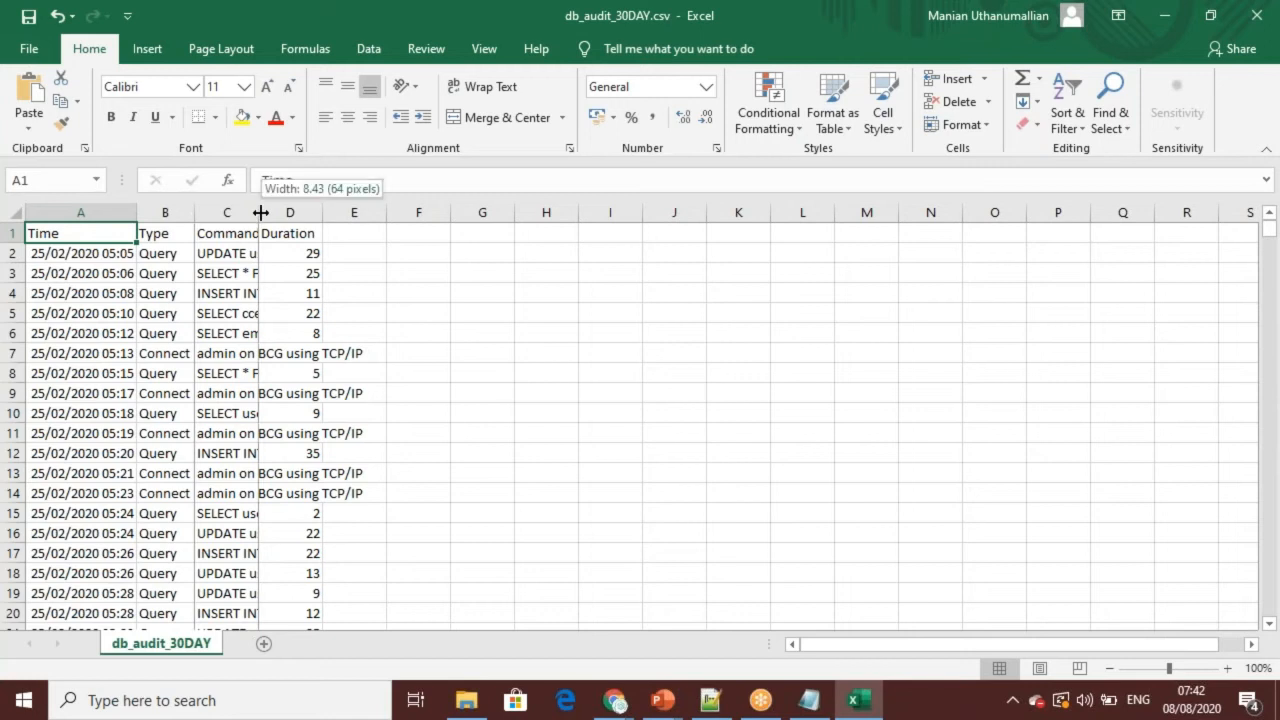
double_click(260, 212)
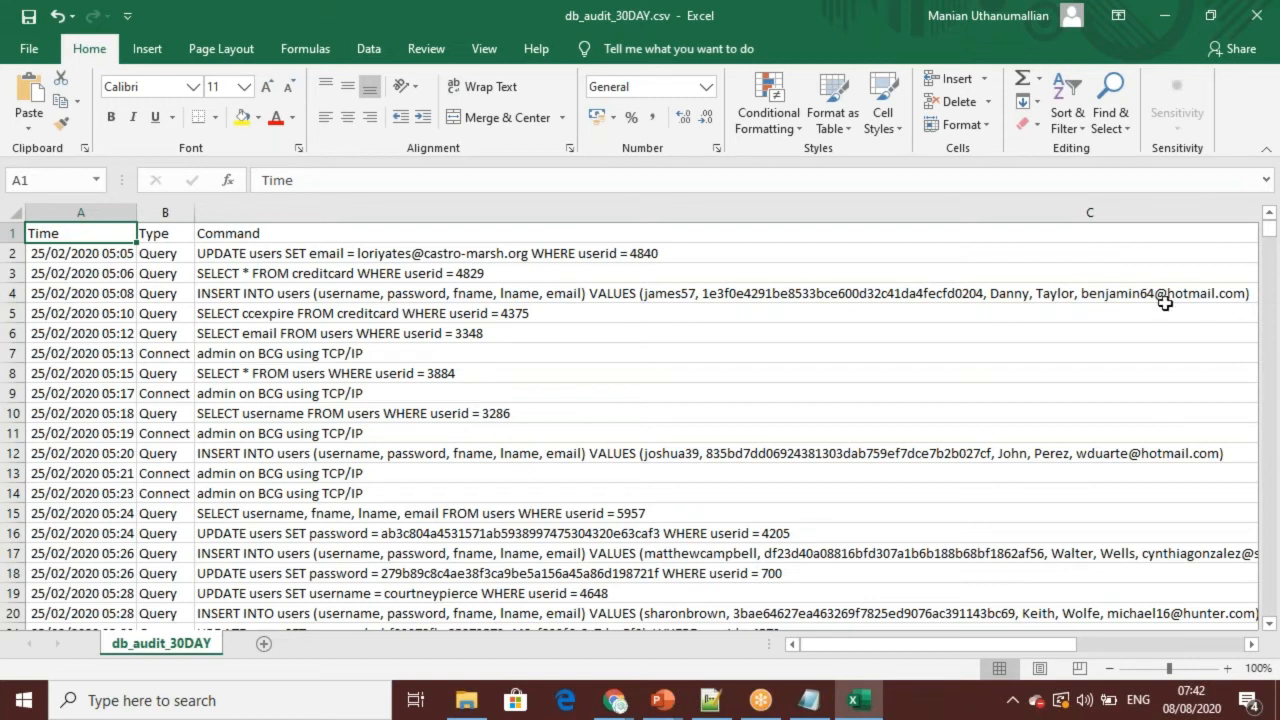
left_click(1163, 20)
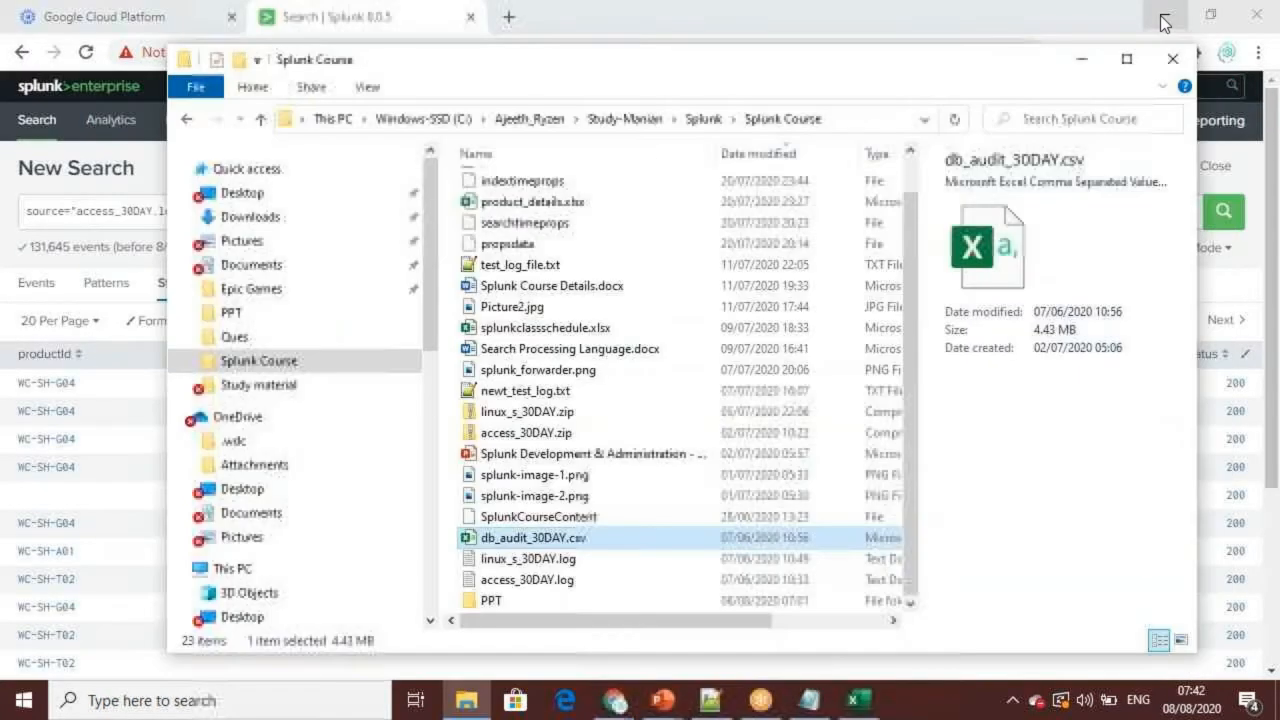
left_click(1082, 64)
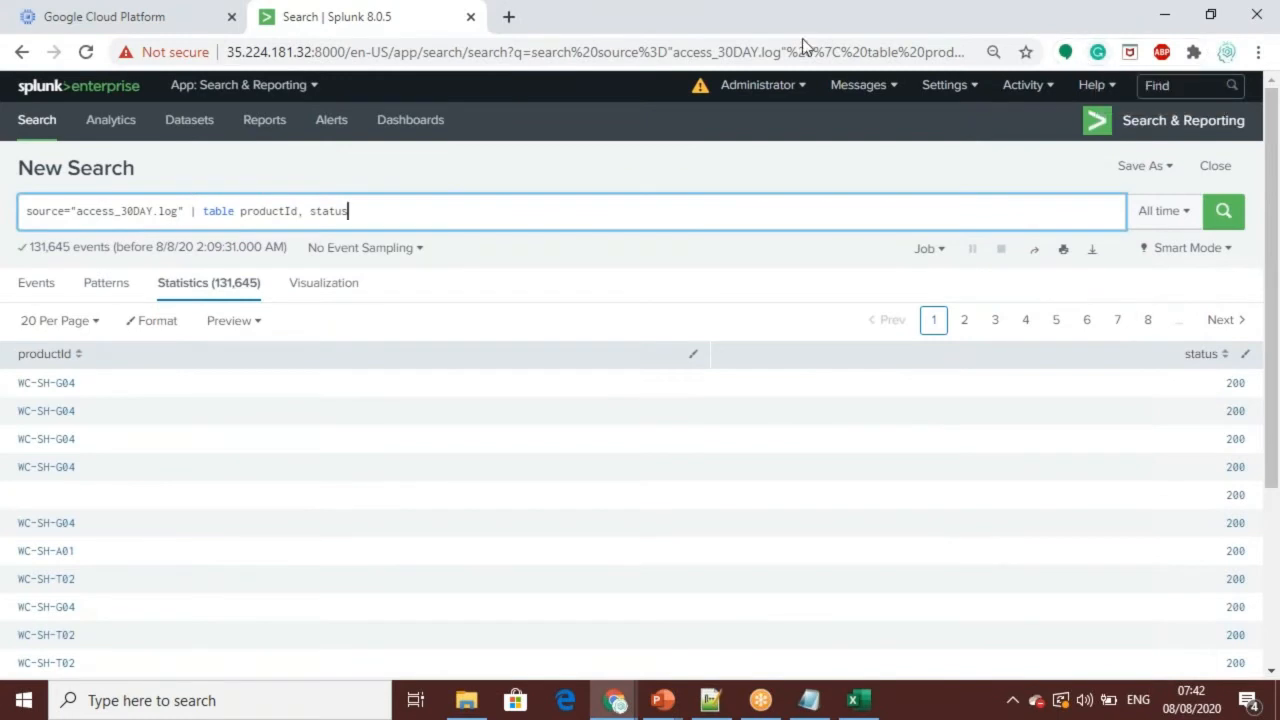
Step: Delete the table command with its productId and status fields from the search, keeping source="access_30DAY.log" and the pipe
left_click_drag(1272, 172, 1272, 90)
left_click(392, 212)
left_click_drag(1274, 413, 1272, 104)
key("BackSpace")
key("BackSpace")
key("BackSpace")
key("BackSpace")
key("BackSpace")
key("BackSpace")
key("BackSpace")
key("BackSpace")
key("BackSpace")
key("BackSpace")
key("BackSpace")
key("BackSpace")
key("BackSpace")
key("BackSpace")
key("BackSpace")
key("BackSpace")
key("BackSpace")
key("BackSpace")
key("BackSpace")
key("BackSpace")
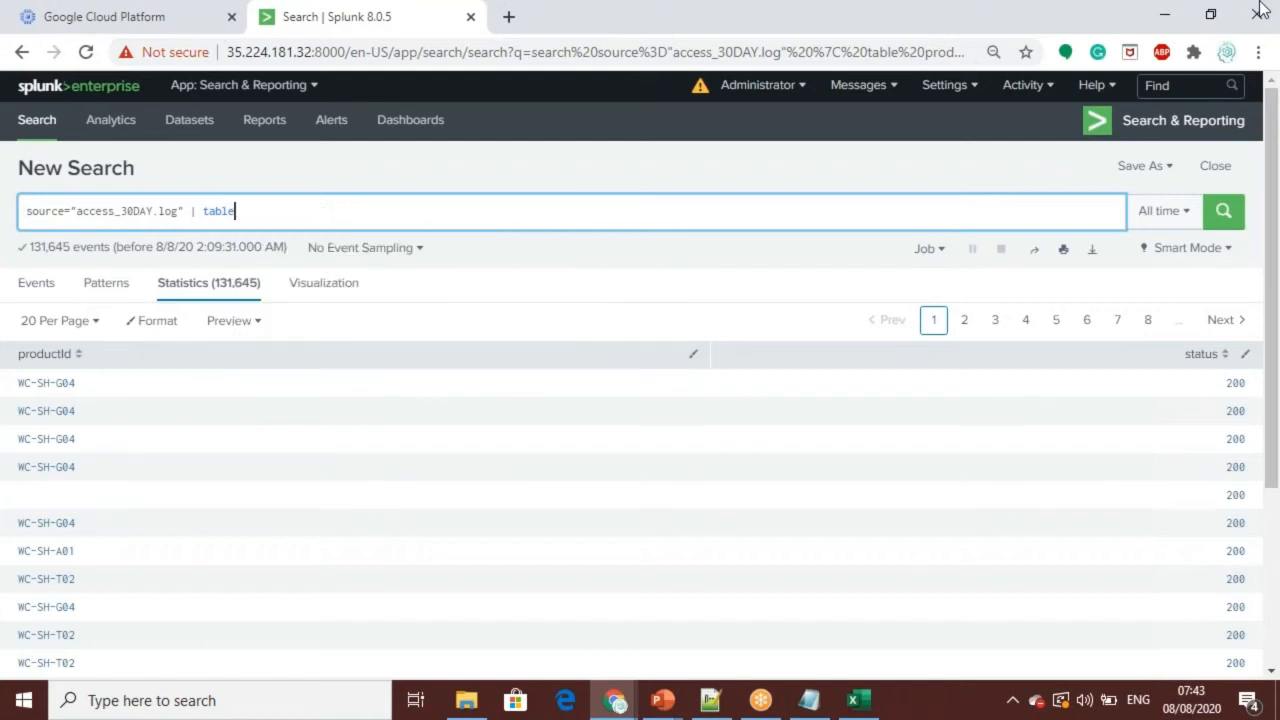
key("BackSpace")
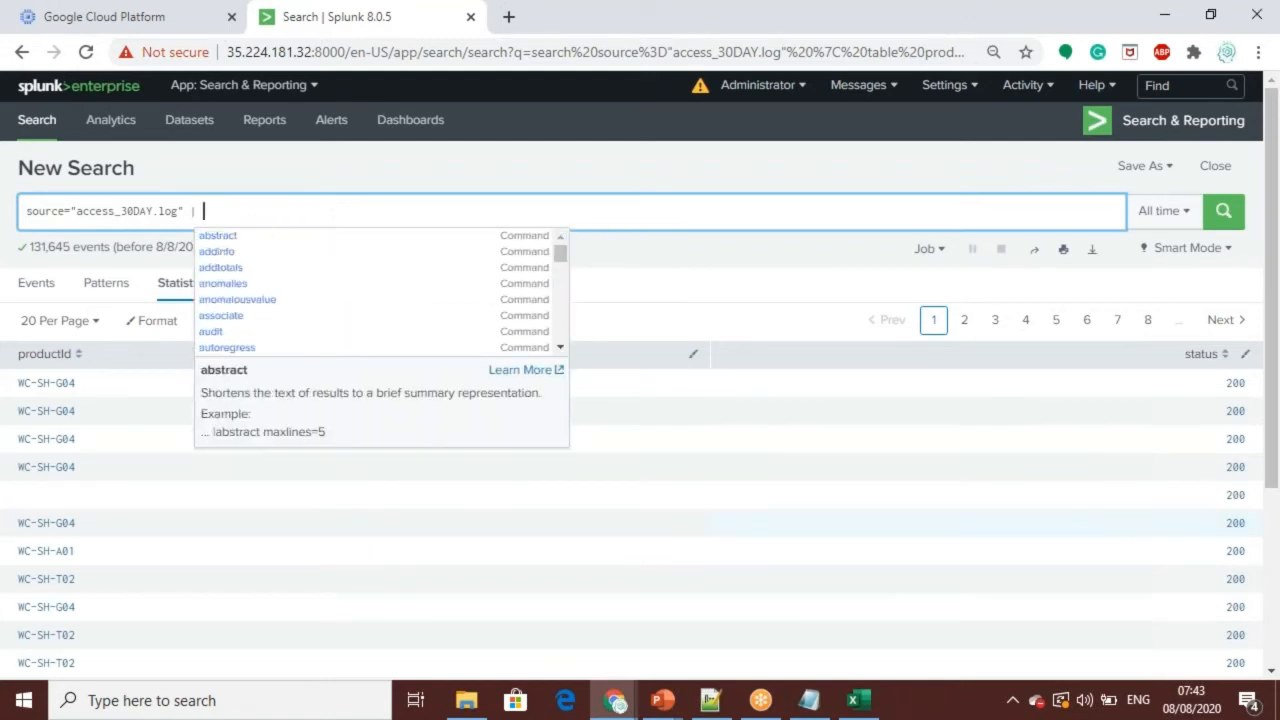
Step: Append sourcetype=access_* | chart count(eval(method="GET")) AS GET, count(eval(method="POST")) AS POST BY host from the Notepad++ notes to the Splunk search and run it
left_click(710, 700)
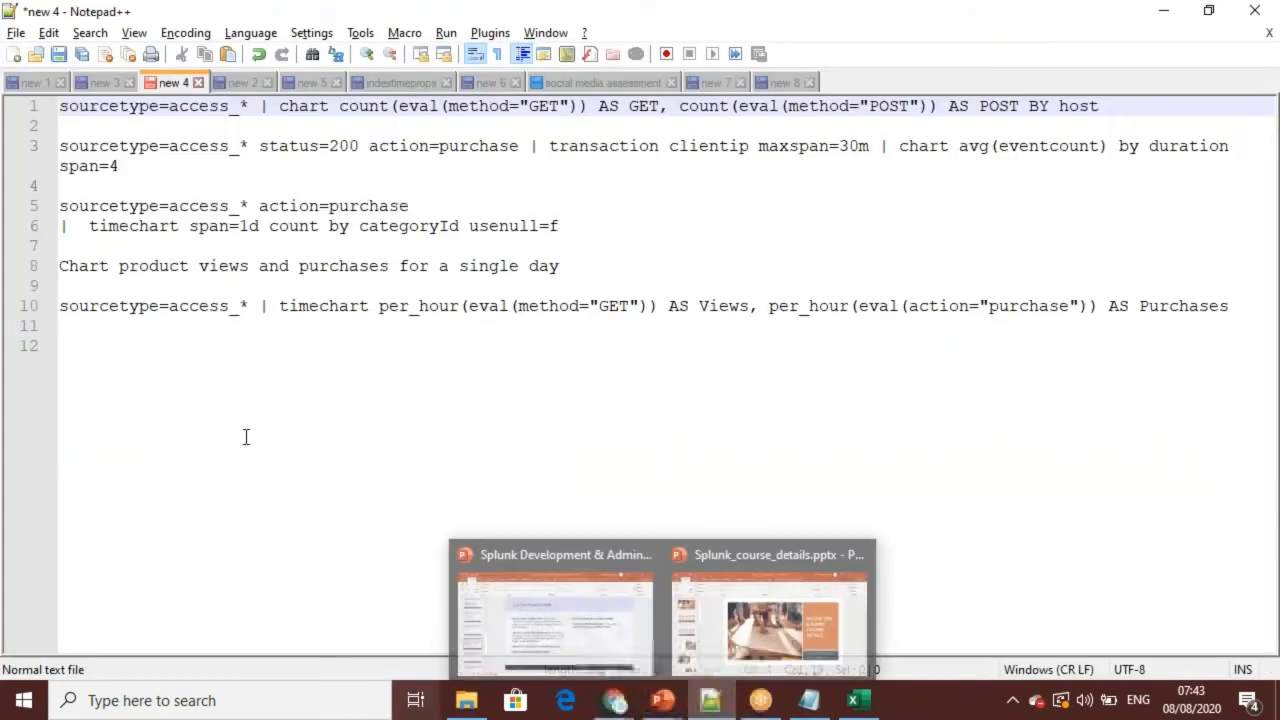
left_click_drag(62, 110, 1128, 107)
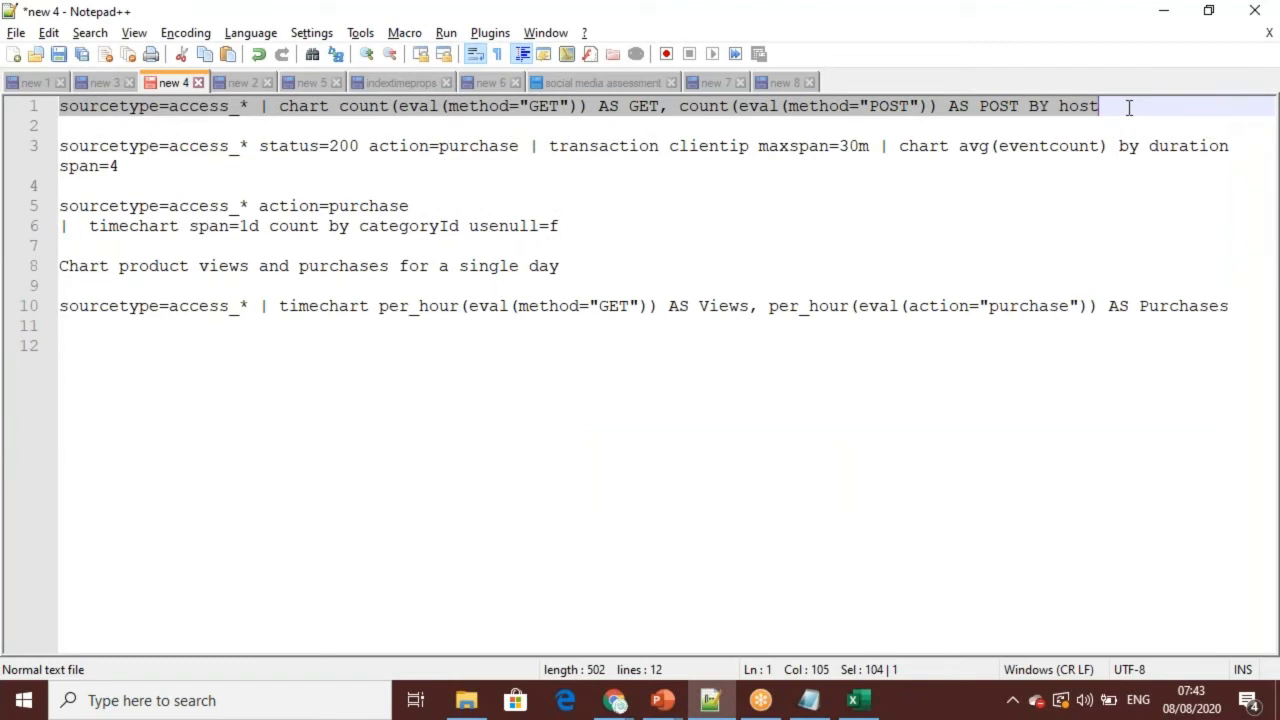
key("ctrl+c")
key("alt+Tab")
key("ctrl+v")
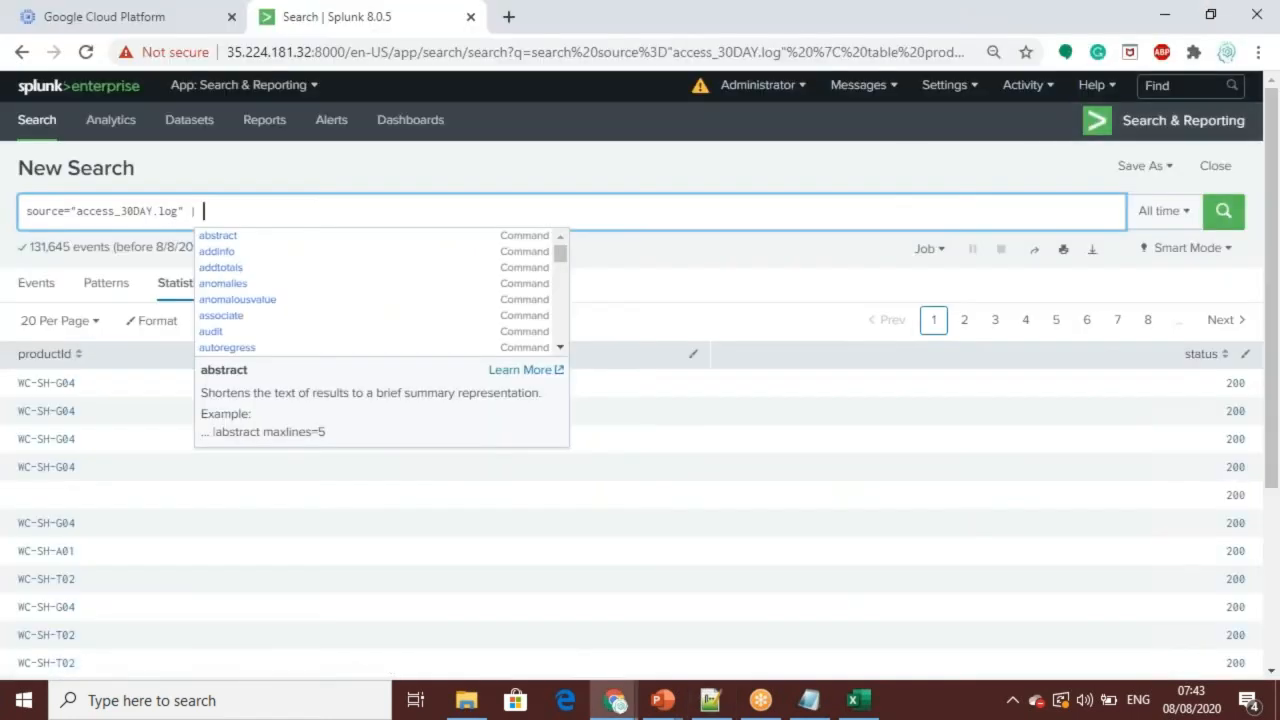
key("Return")
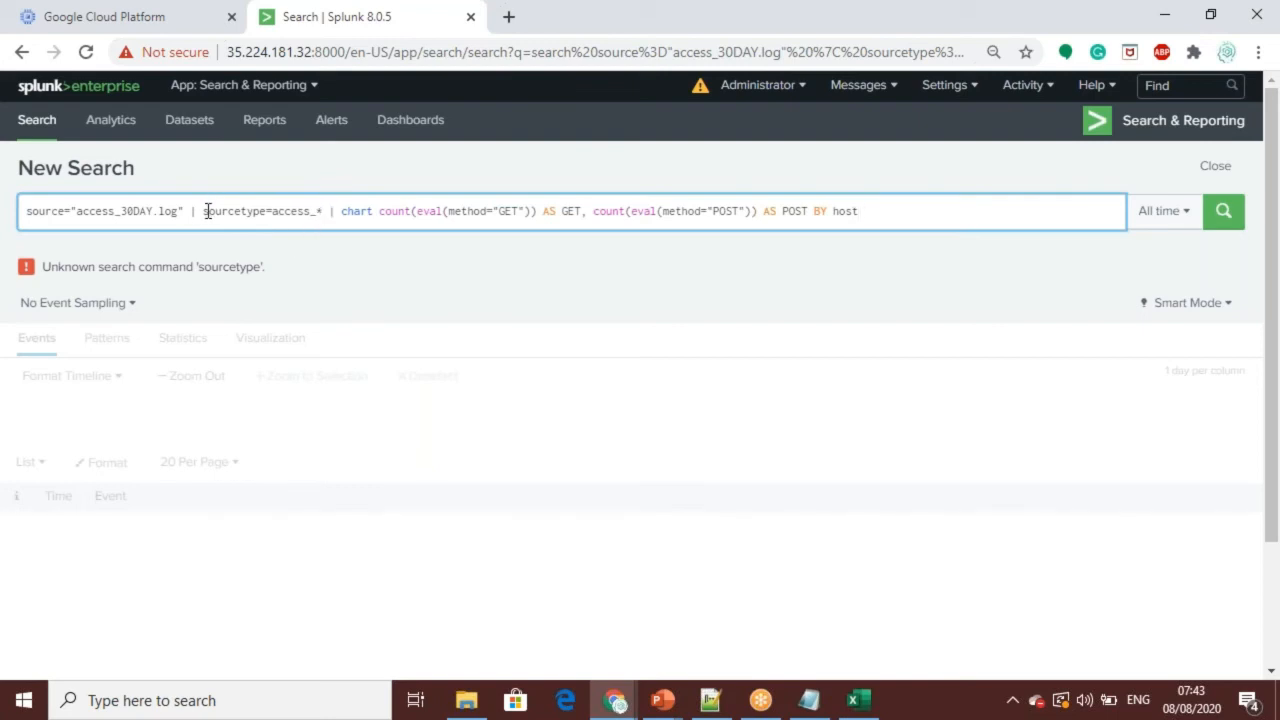
Step: Remove source="access_30DAY.log" and its pipe from the beginning of the search, and run the remaining query
left_click_drag(205, 211, 10, 216)
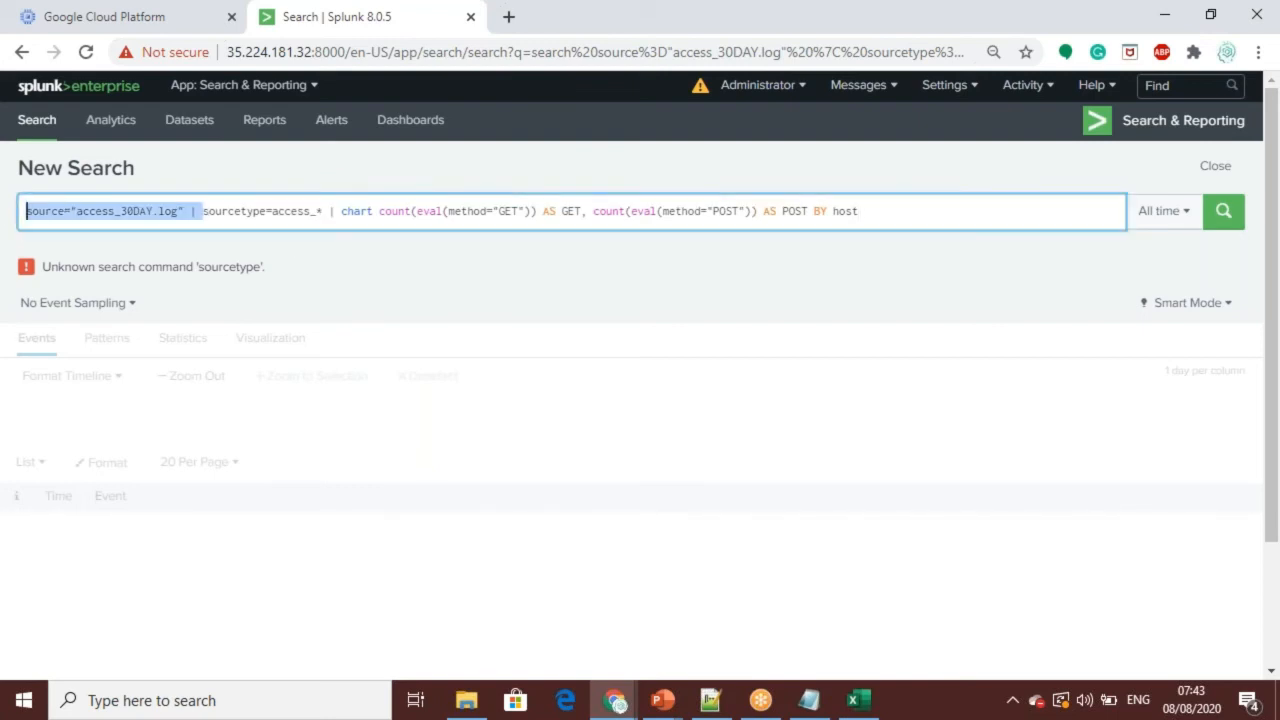
key("BackSpace")
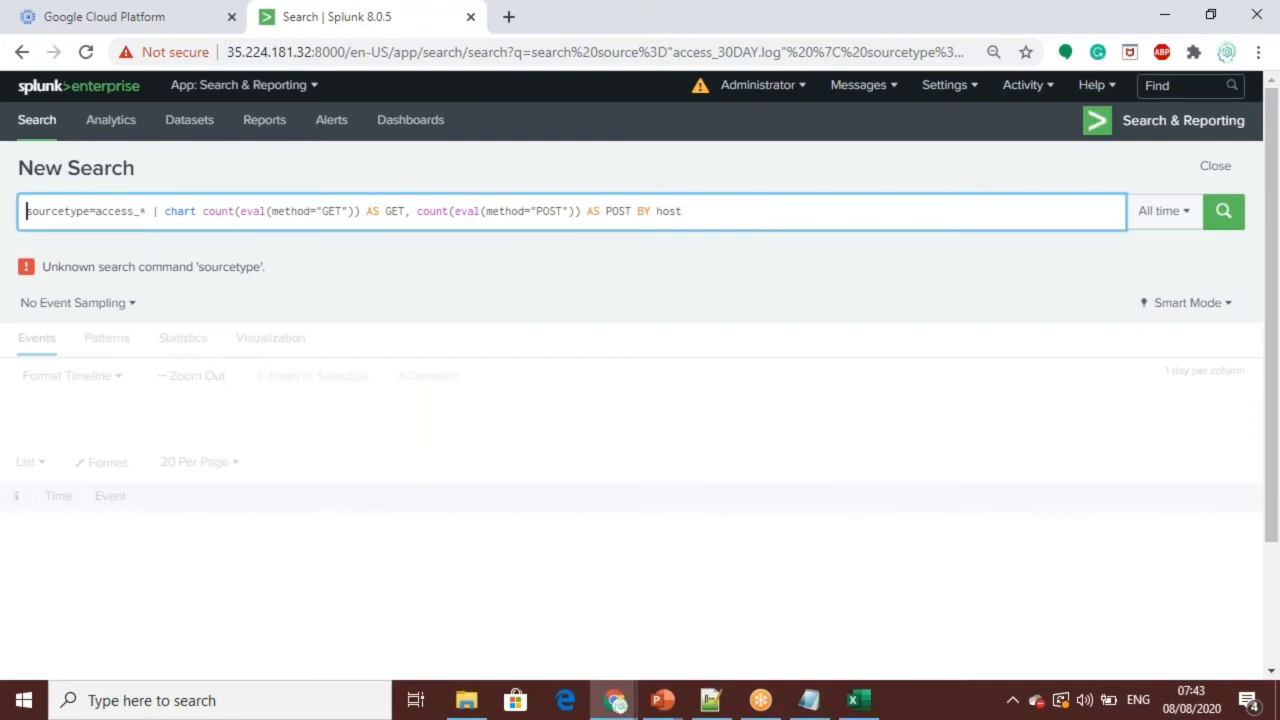
key("Return")
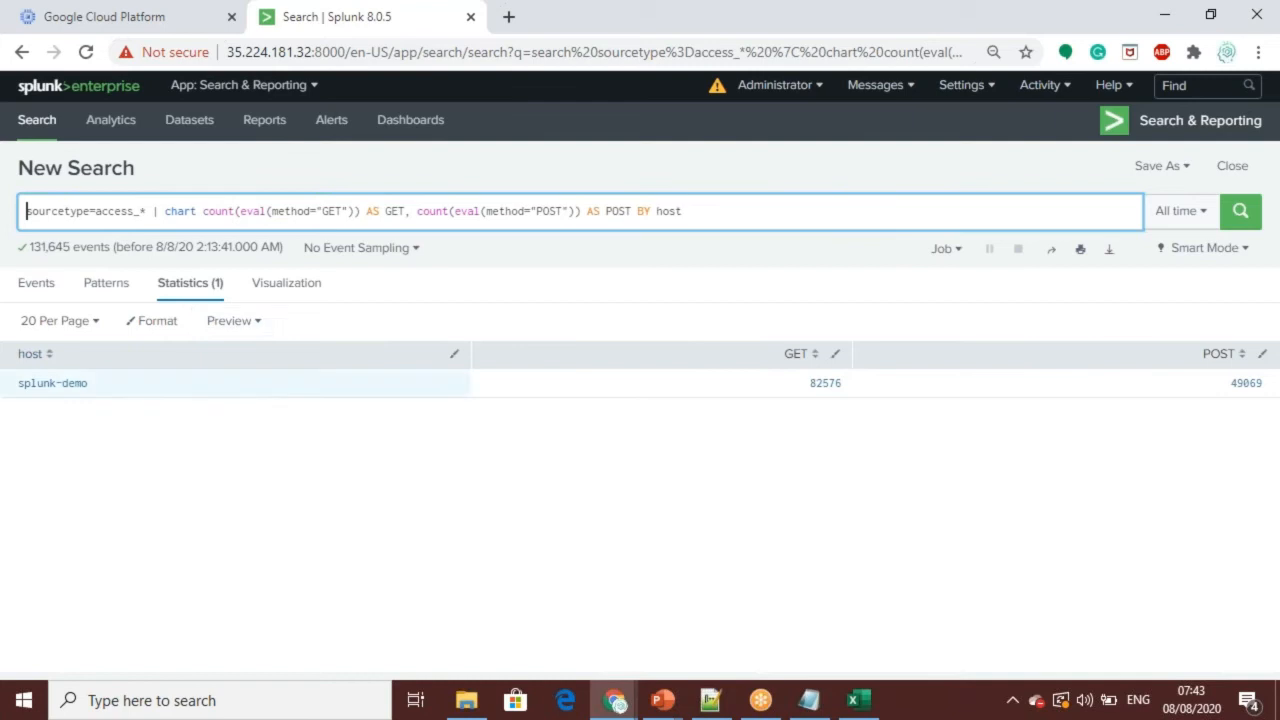
Step: Examine the GET and POST counts by host as a column chart, review the available chart types, and compare with the statistics table
left_click(300, 290)
mouse_move(180, 527)
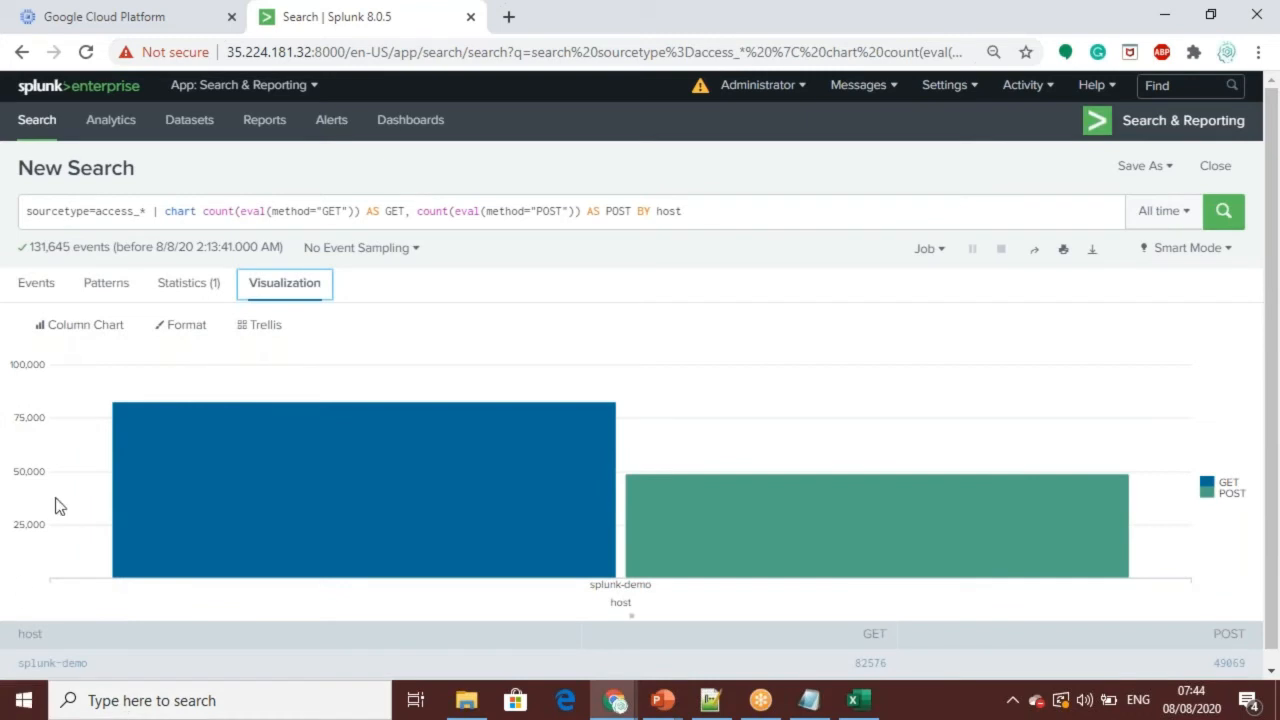
left_click(88, 325)
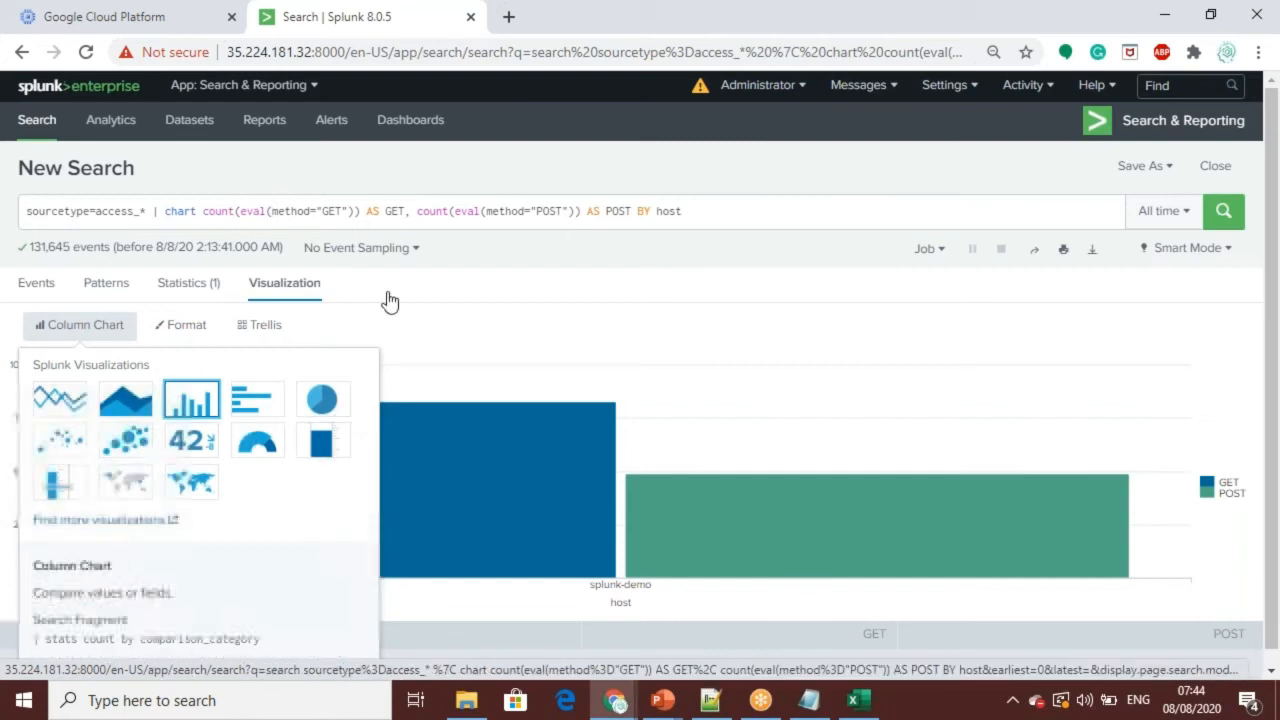
left_click(790, 190)
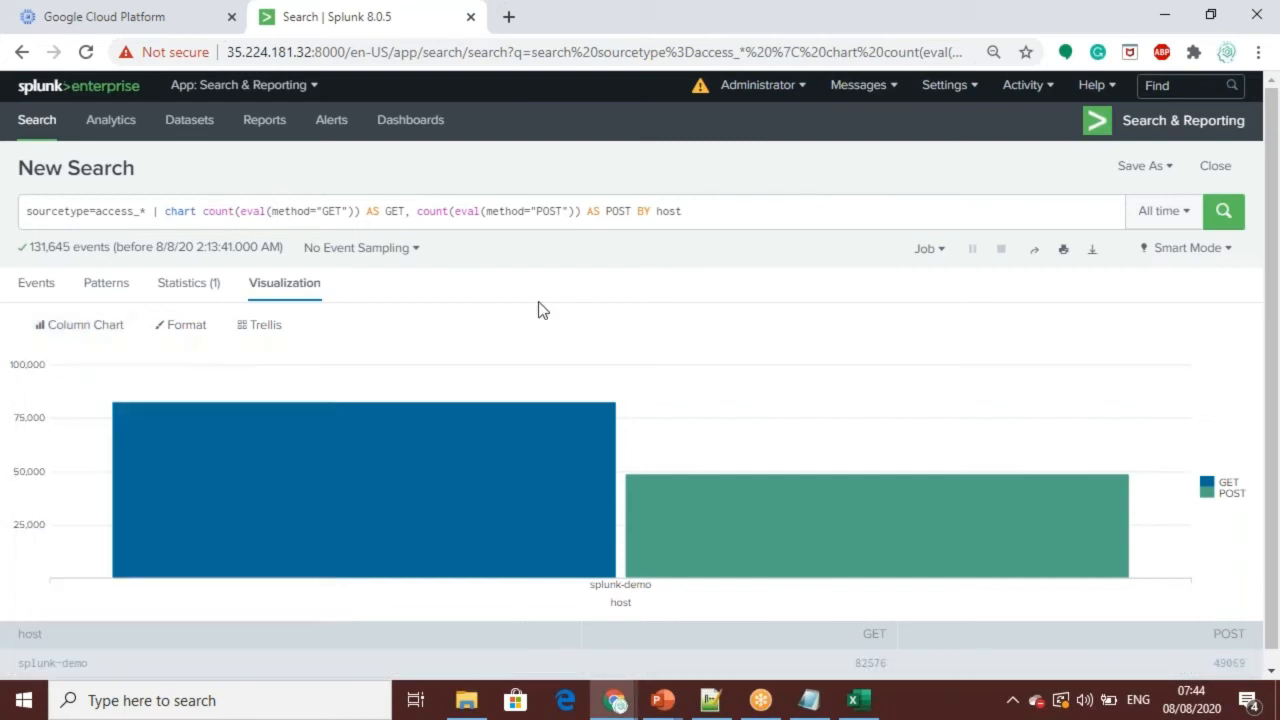
left_click(187, 291)
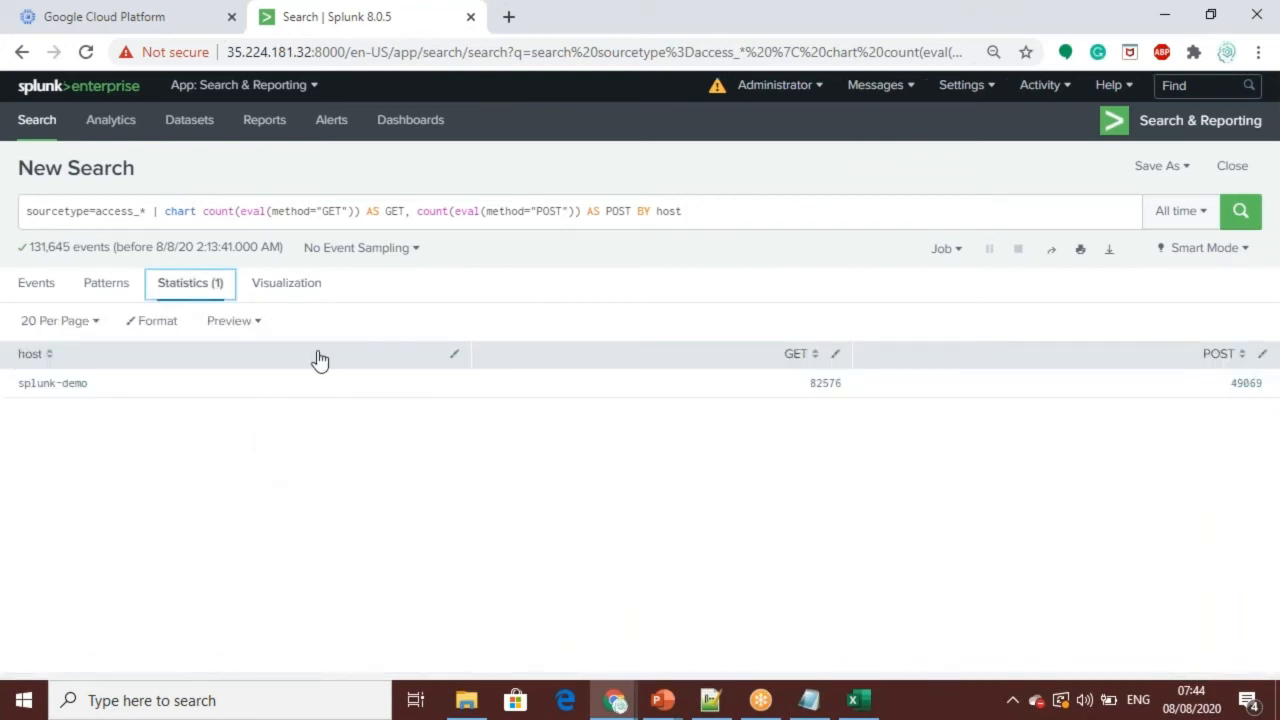
left_click(292, 288)
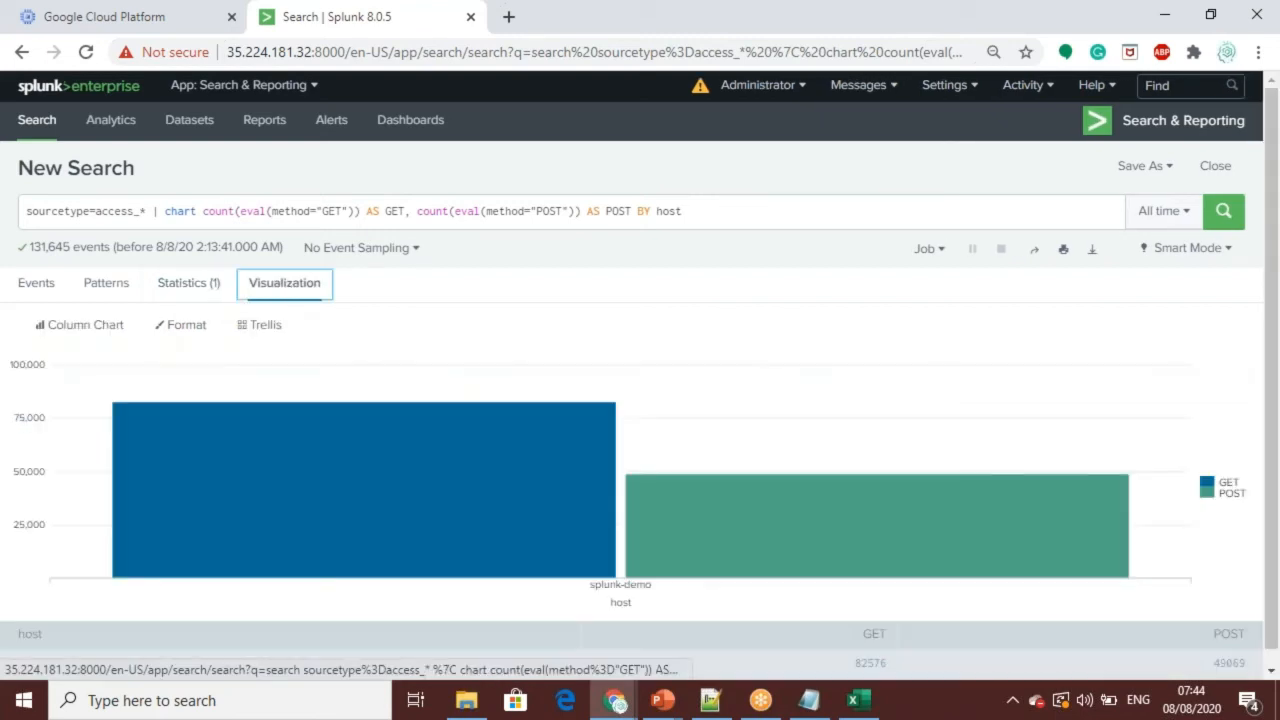
left_click(184, 287)
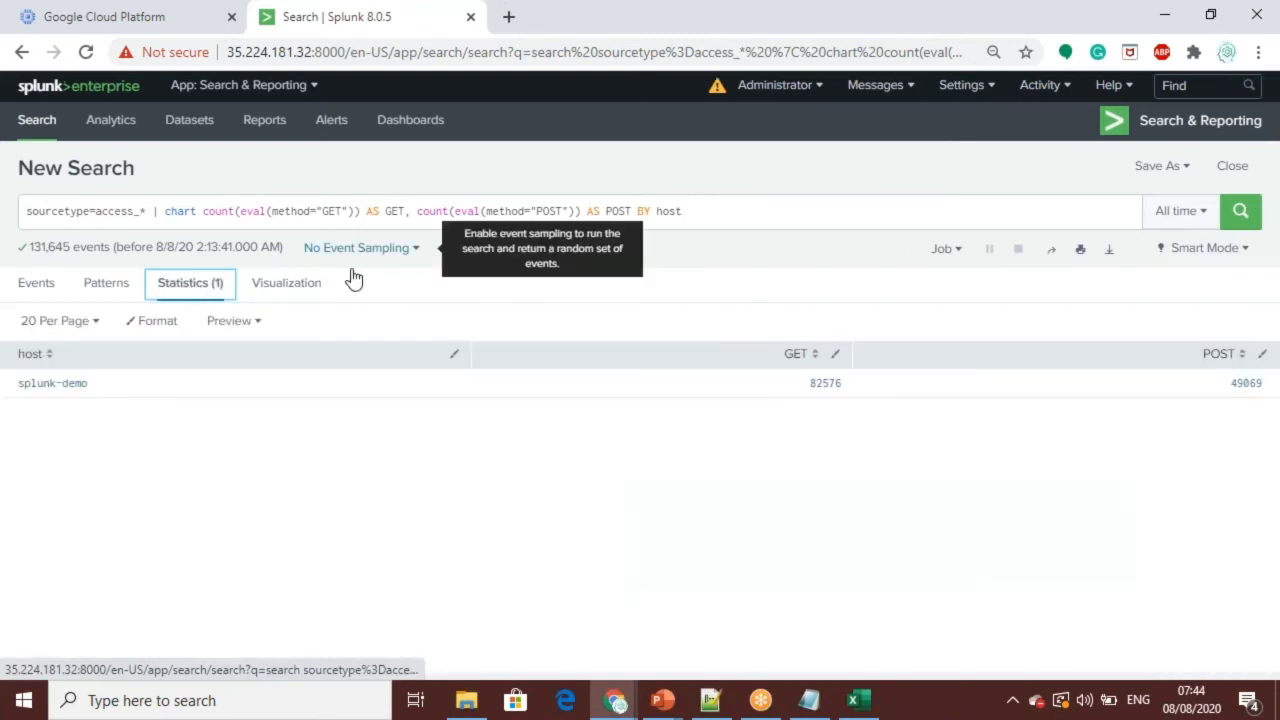
Step: Replace the search with sourcetype=access_* status=200 action=purchase | transaction clientip maxspan=30m | chart avg(eventcount) by duration span=4 from the Notepad++ notes and run it
key("alt+Tab")
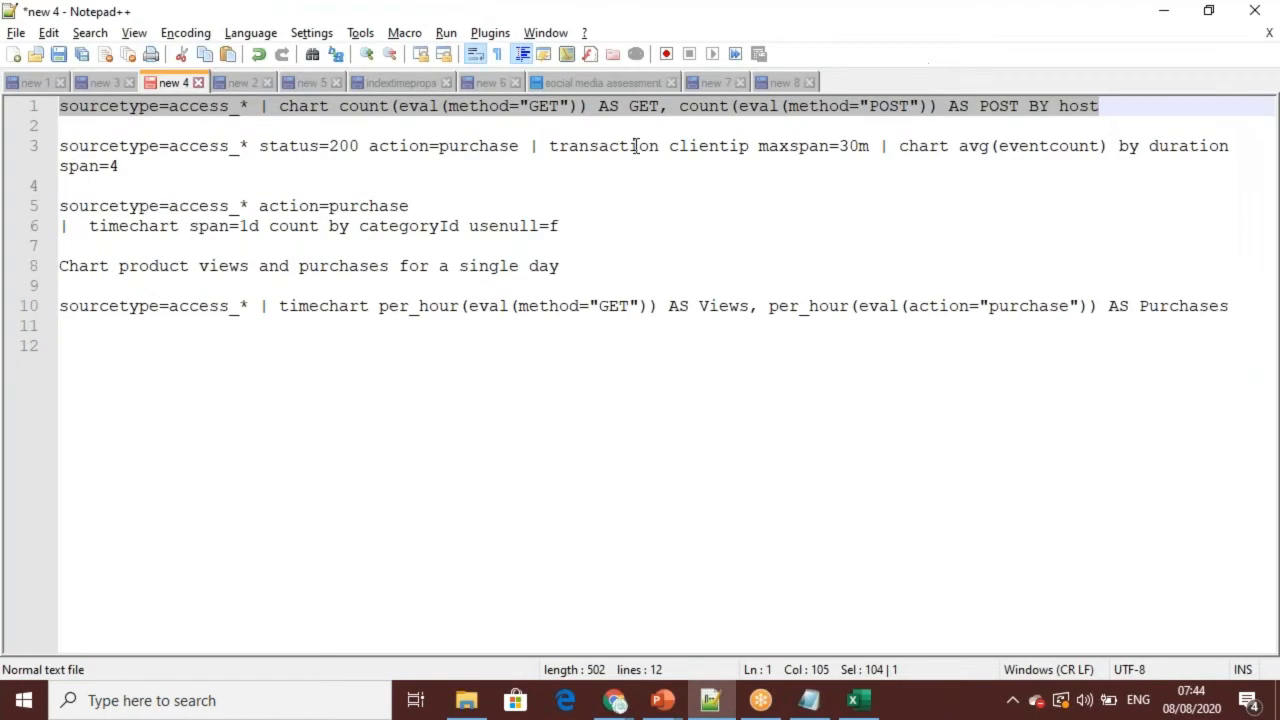
left_click_drag(128, 166, 10, 150)
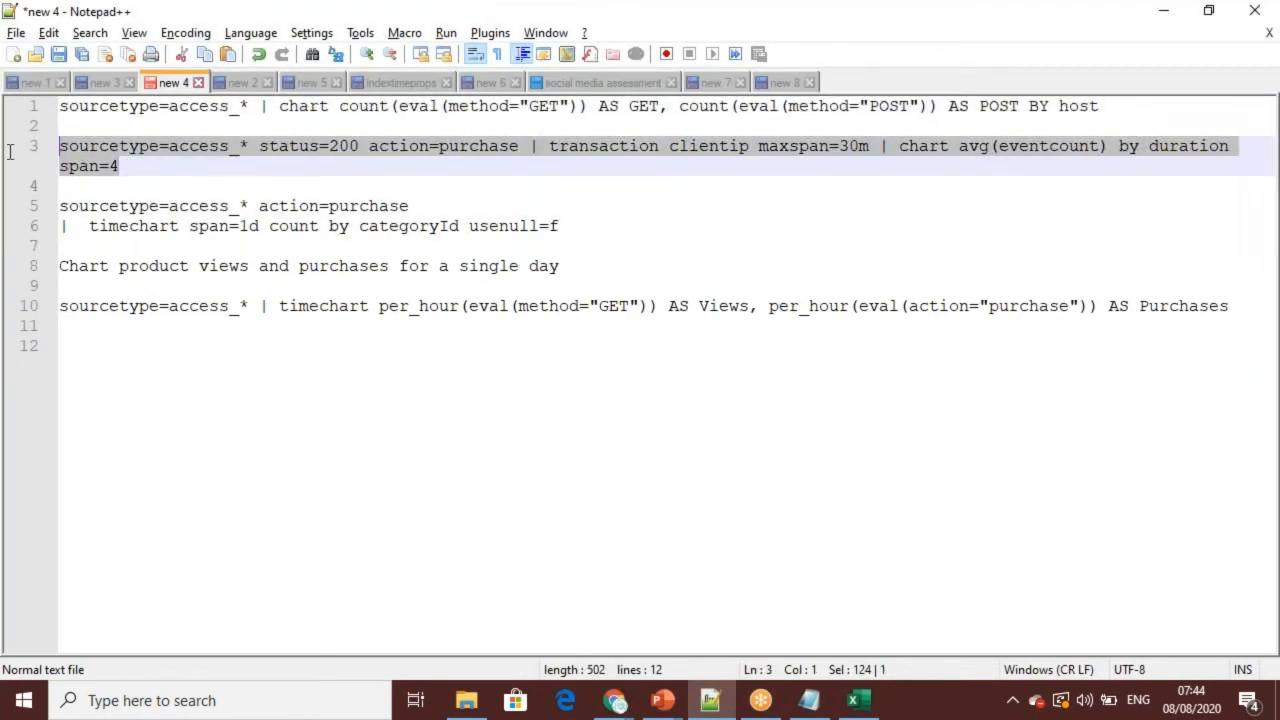
key("alt+Tab")
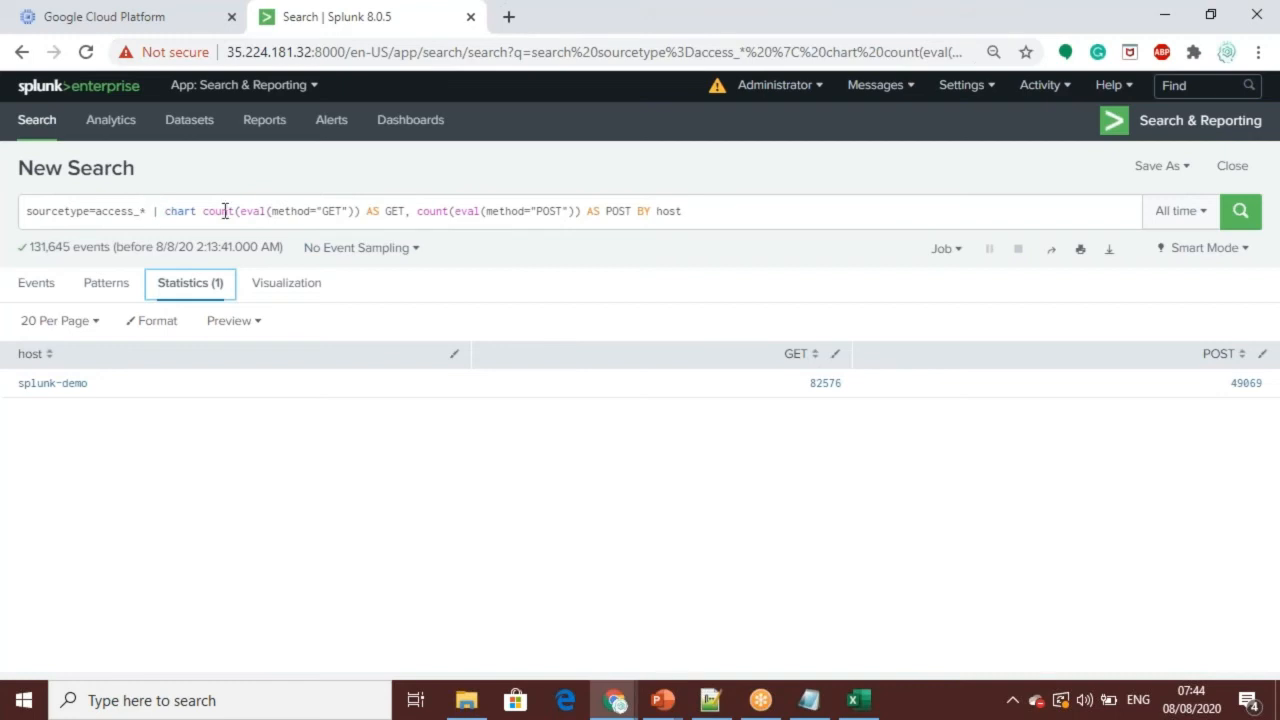
left_click_drag(703, 210, 5, 155)
key("ctrl+v")
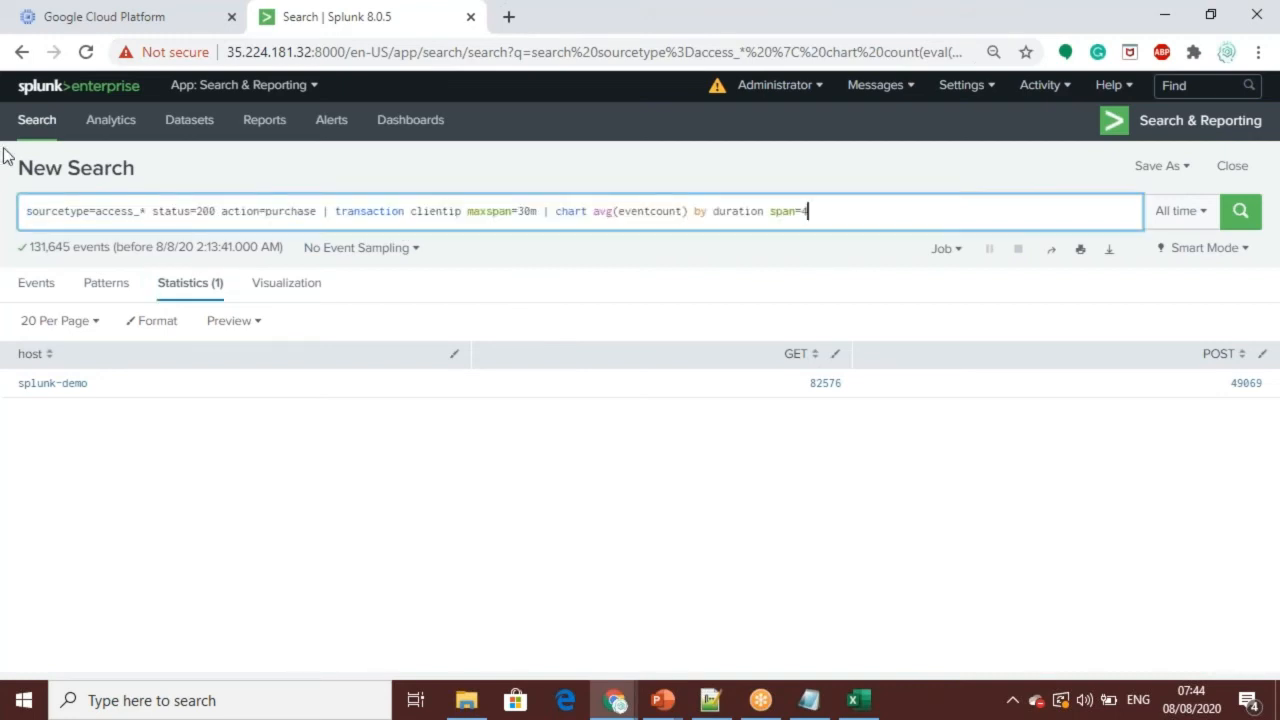
key("Return")
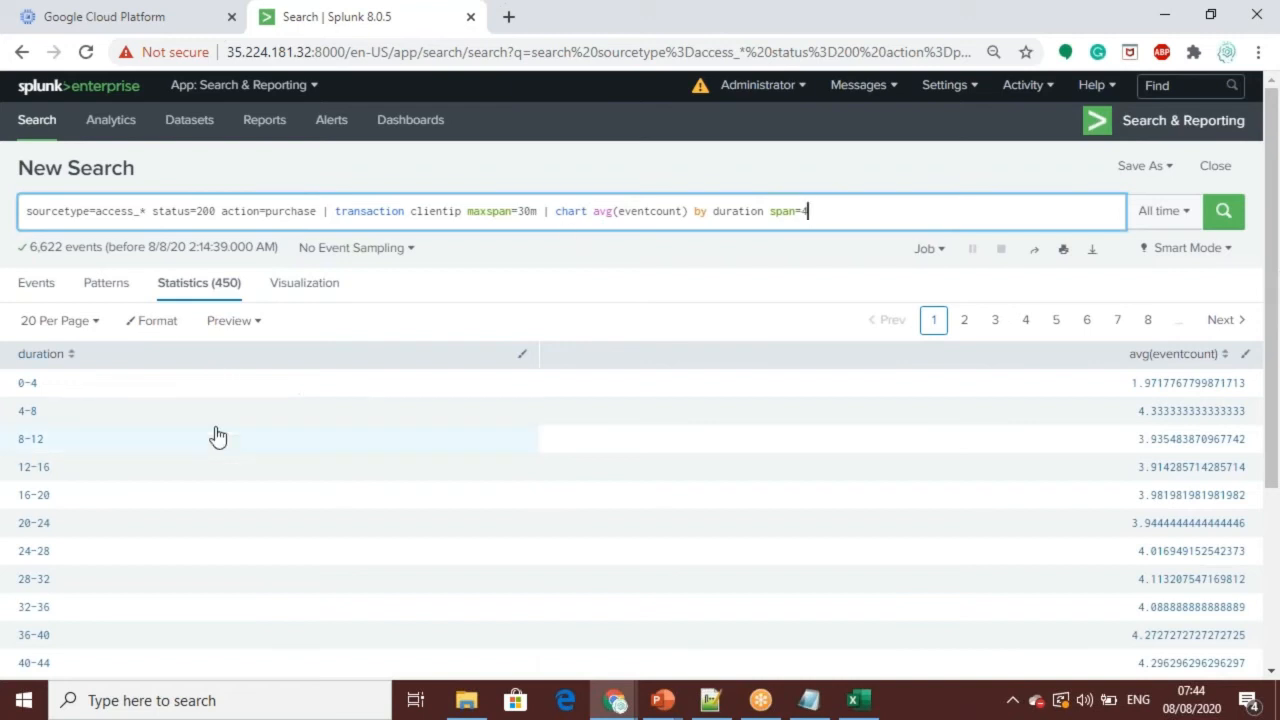
Step: Visualize the average event count by duration and preview it as an area chart and as a pie chart
left_click(292, 288)
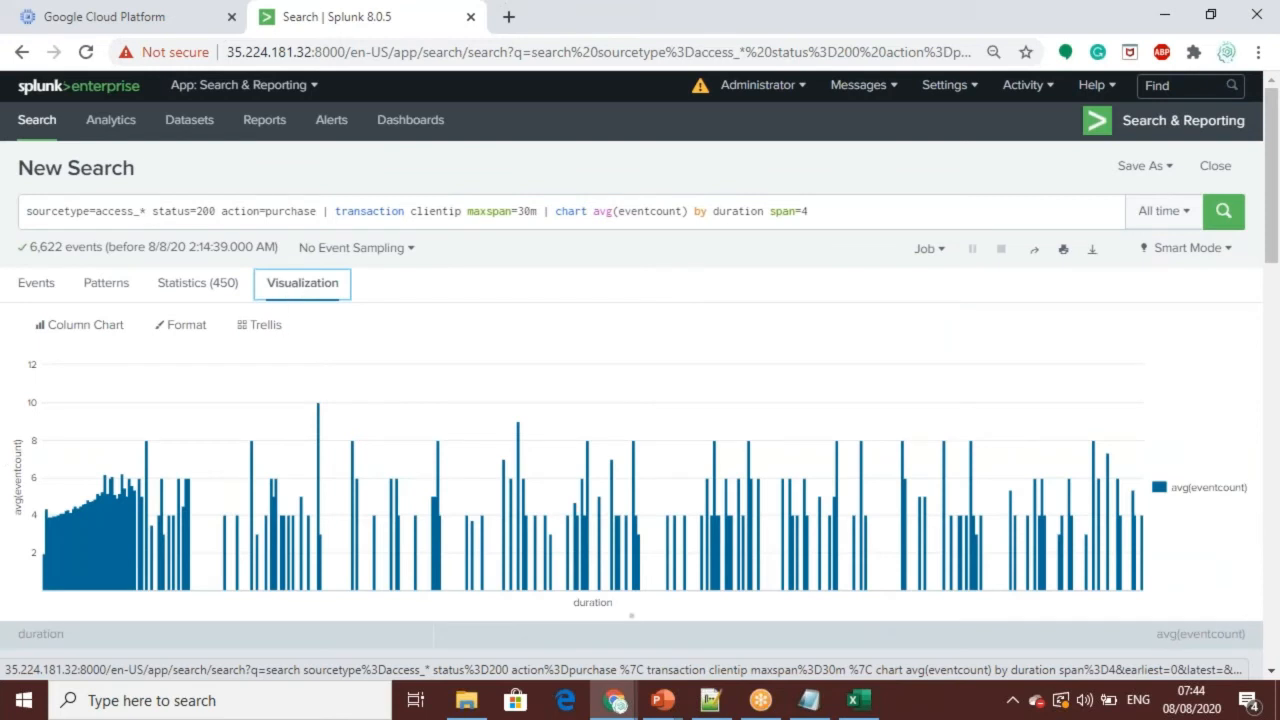
left_click(82, 330)
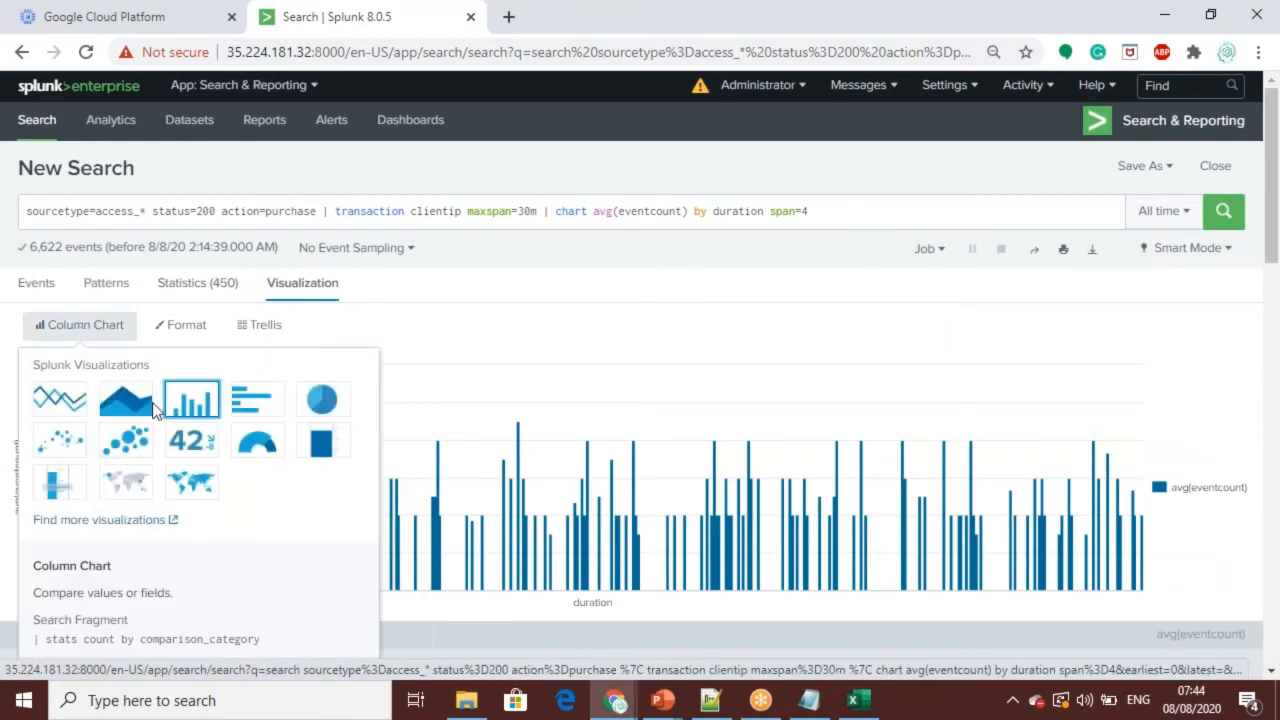
left_click(125, 400)
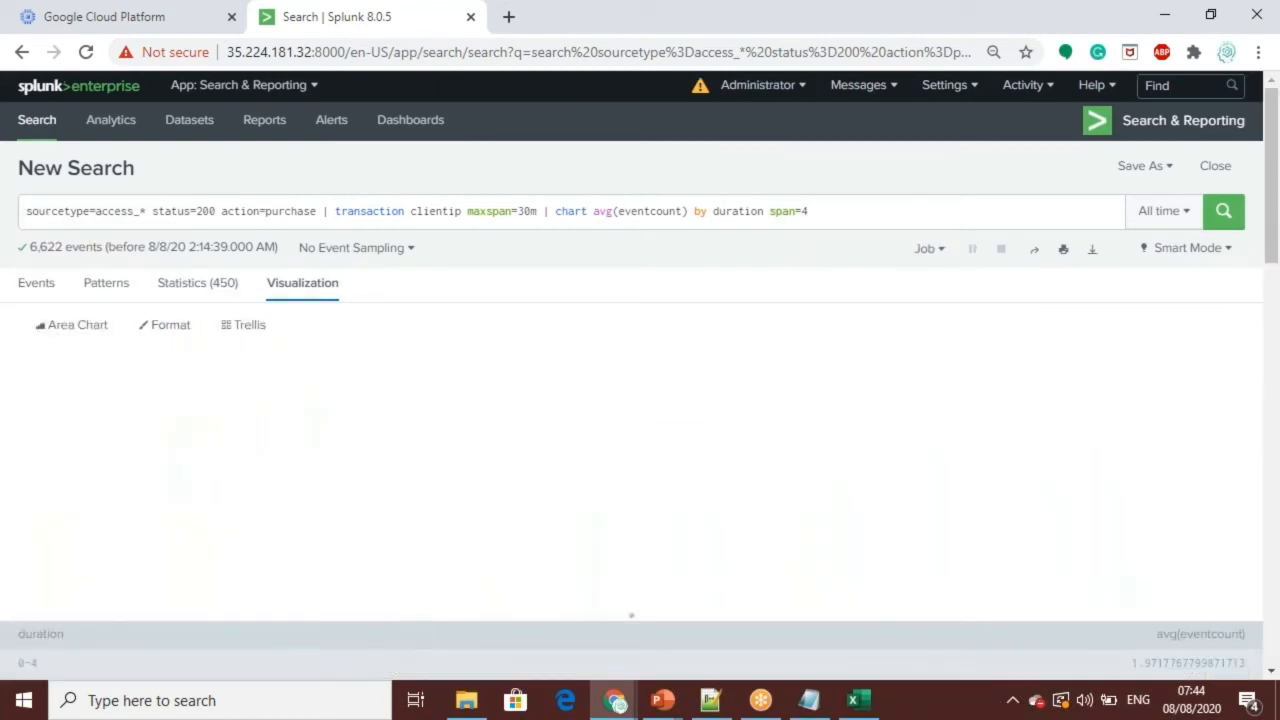
left_click(88, 328)
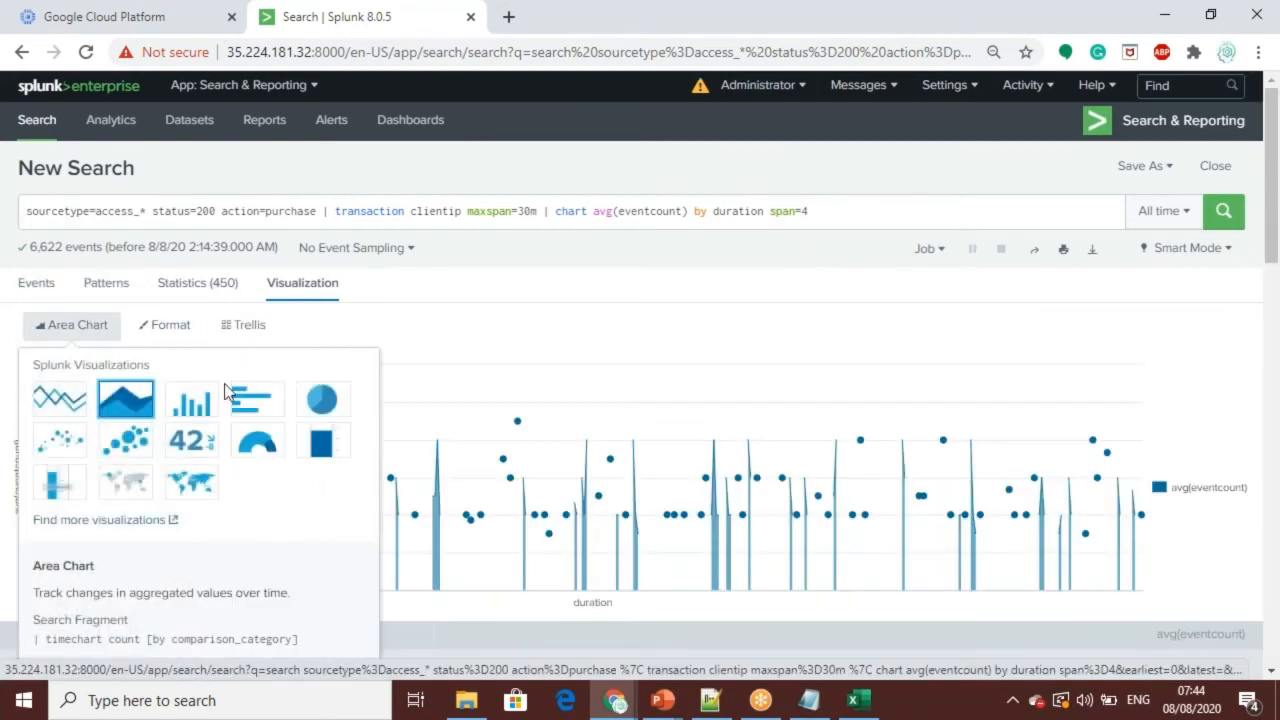
left_click(322, 402)
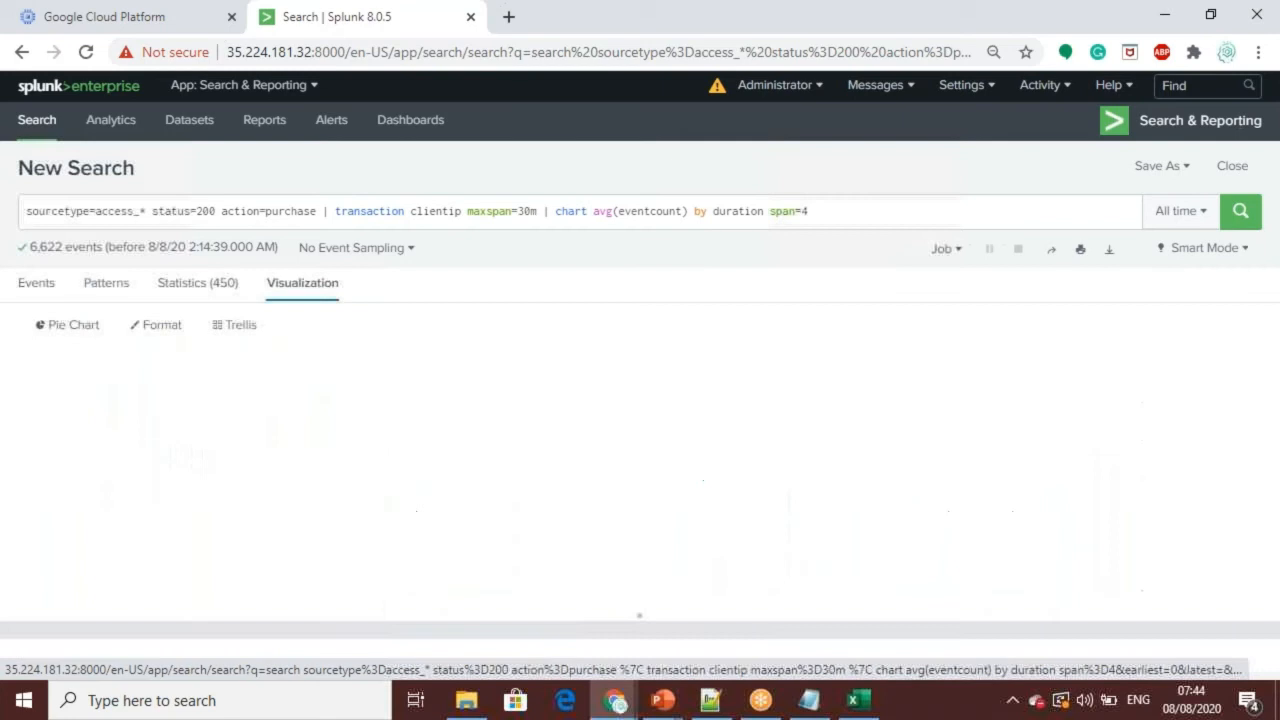
Step: Change the visualization to a line chart and return to the statistics table of average event counts
left_click(72, 325)
left_click(60, 401)
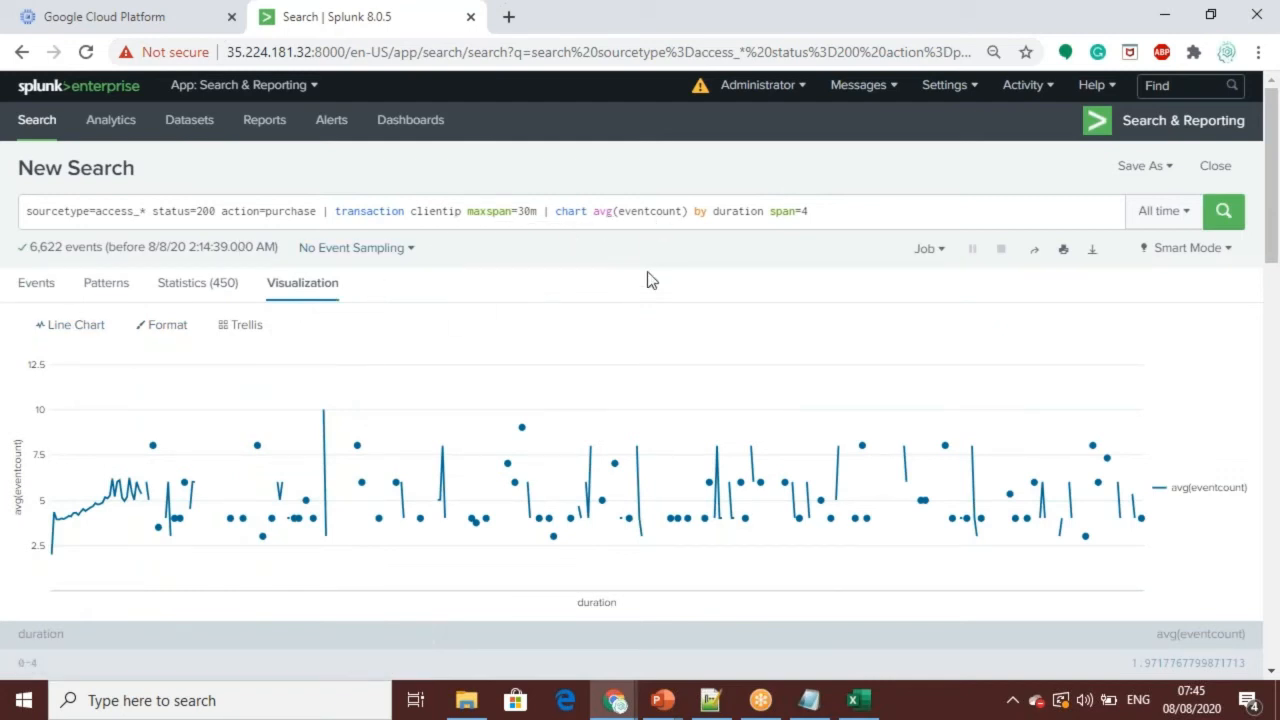
left_click(200, 284)
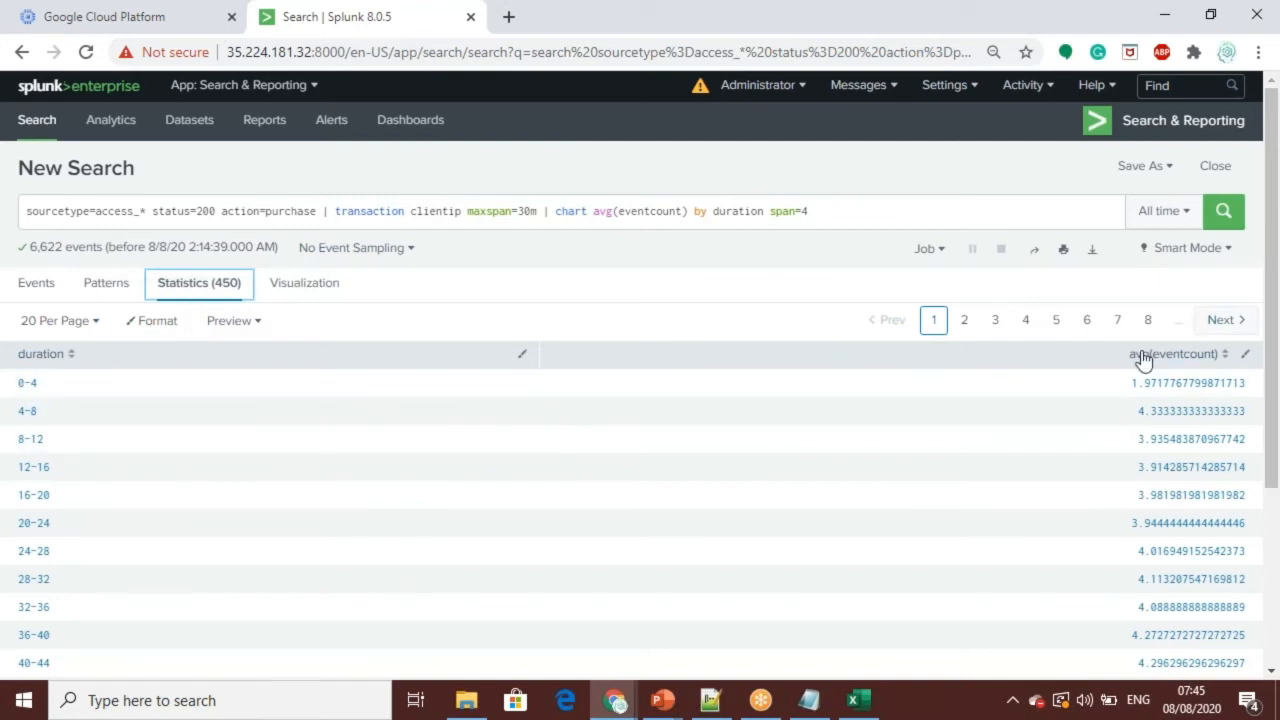
Step: Change the duration span in the average event count search to 10, rerun it and review the statistics
left_click(829, 207)
left_click(809, 211)
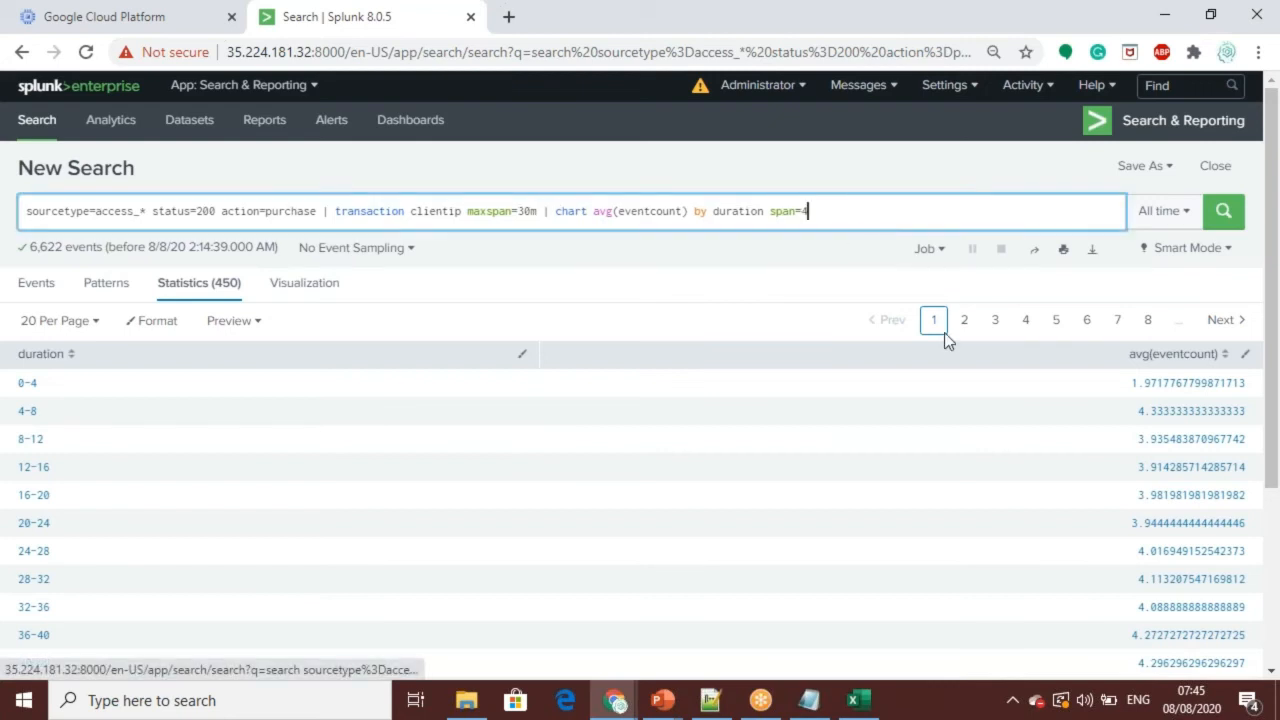
type("10")
key("Return")
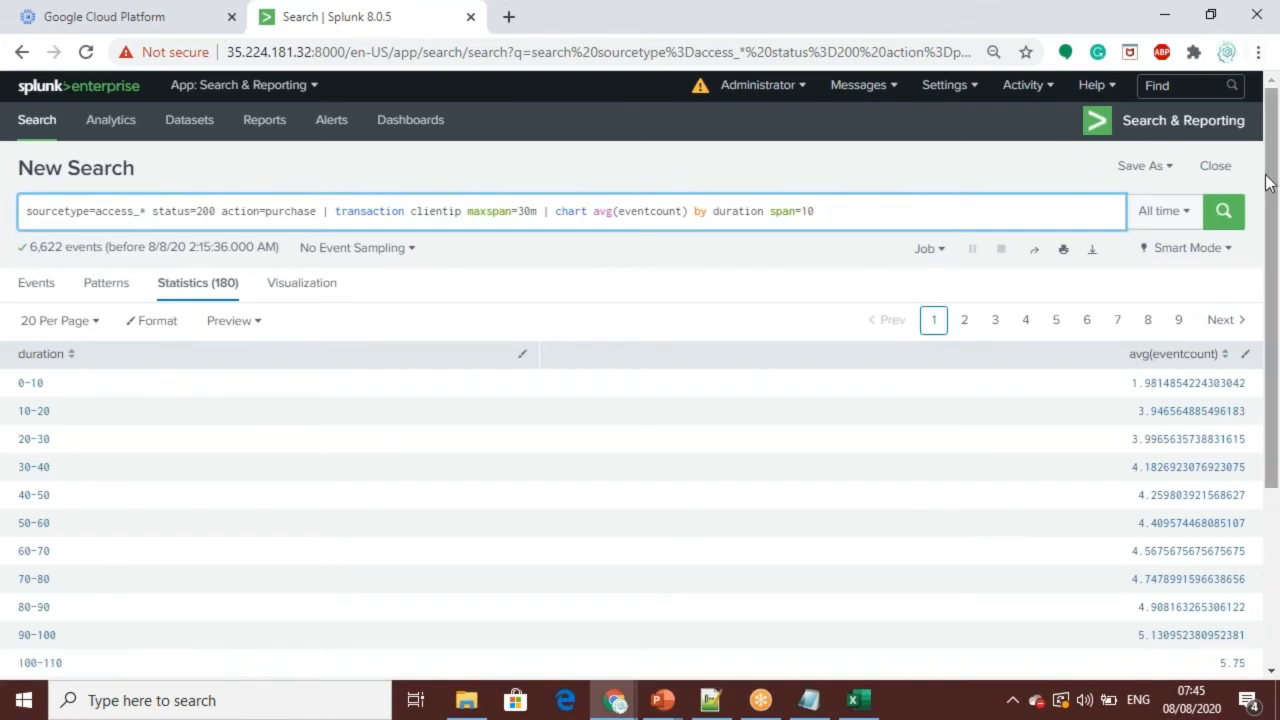
scroll(1274, 305, "down", 1)
left_click_drag(1274, 305, 1270, 270)
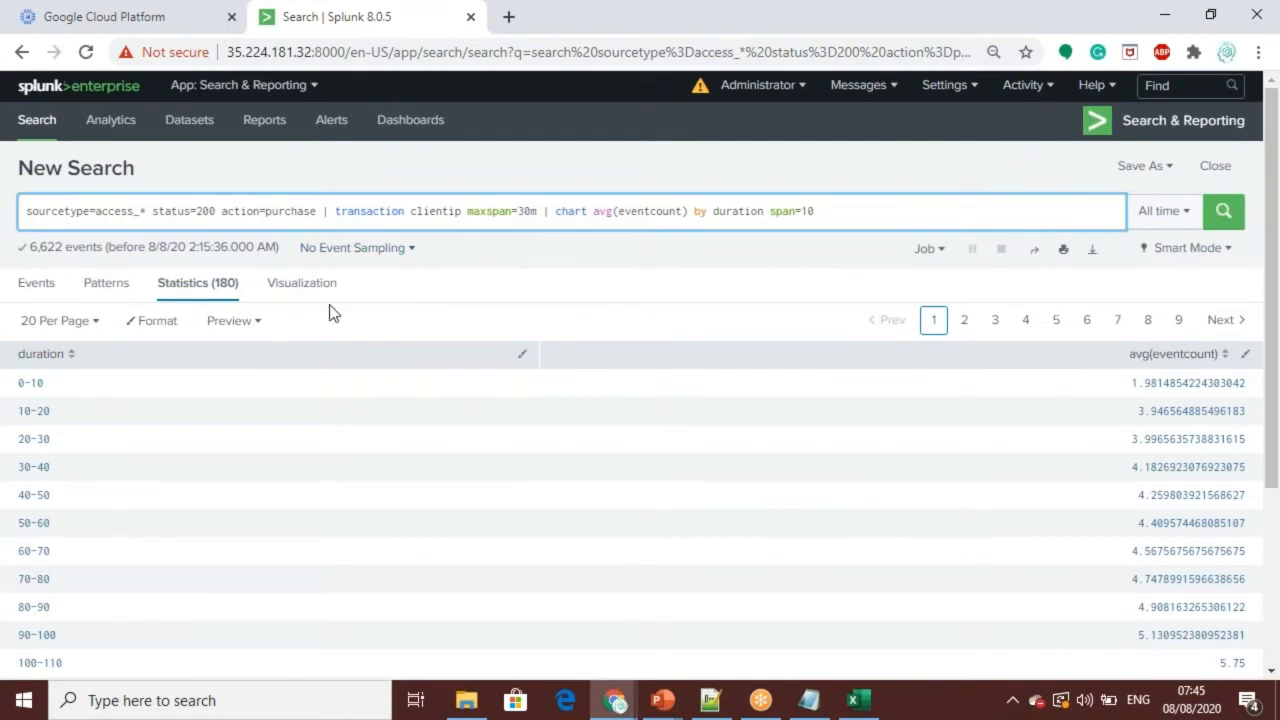
Step: Replace the search with sourcetype=access_* action=purchase | timechart span=1d count by categoryId usenull=f from the Notepad++ notes and run it
key("alt+Tab")
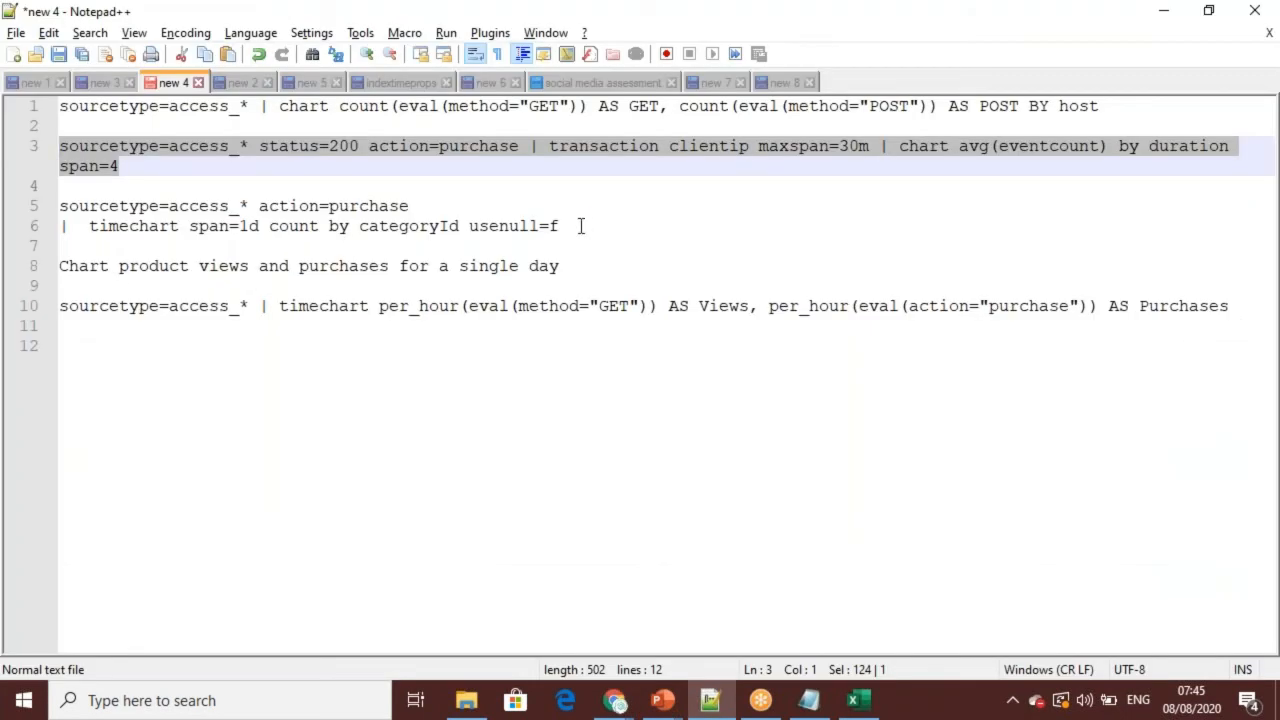
left_click_drag(566, 228, 60, 205)
key("ctrl+c")
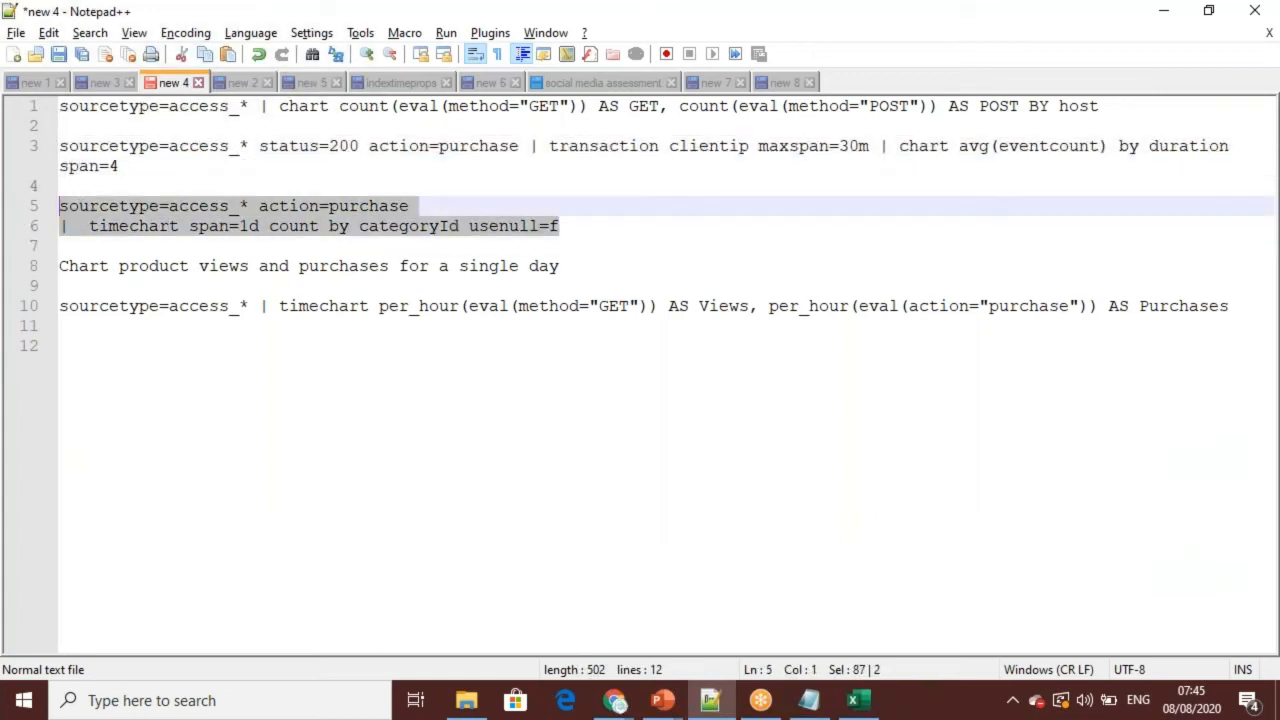
key("alt+Tab")
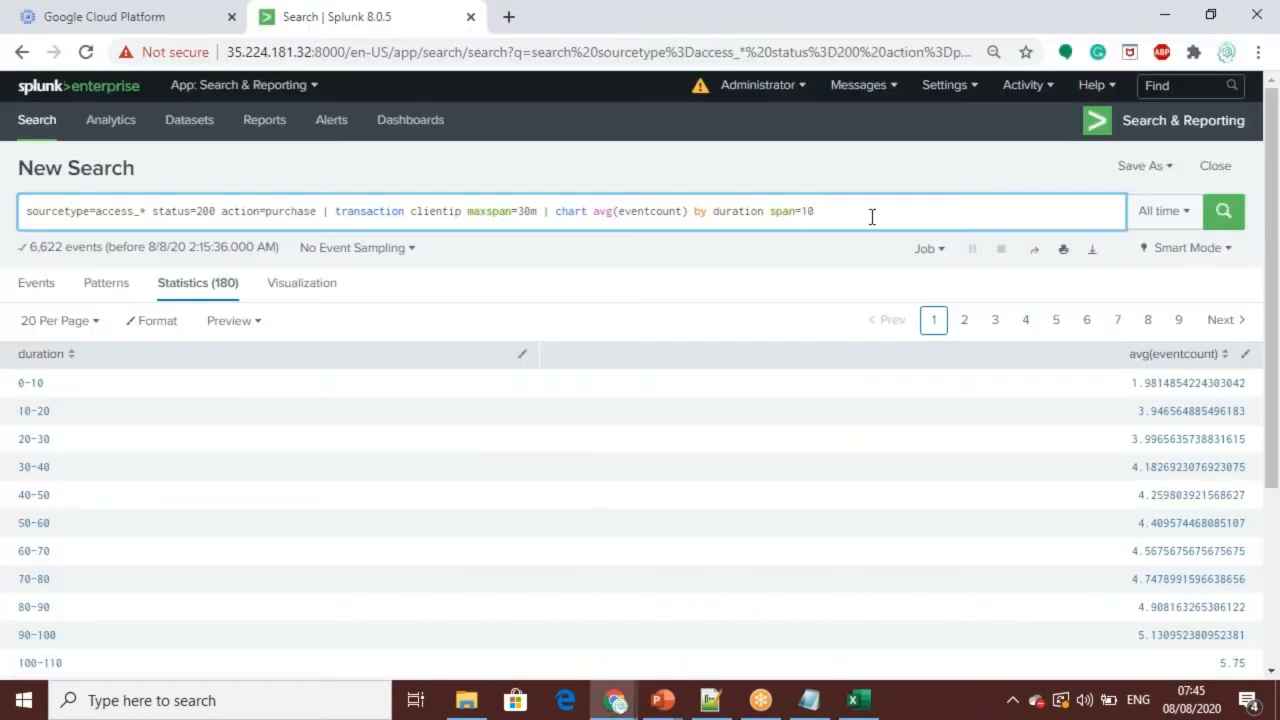
left_click_drag(837, 216, 11, 211)
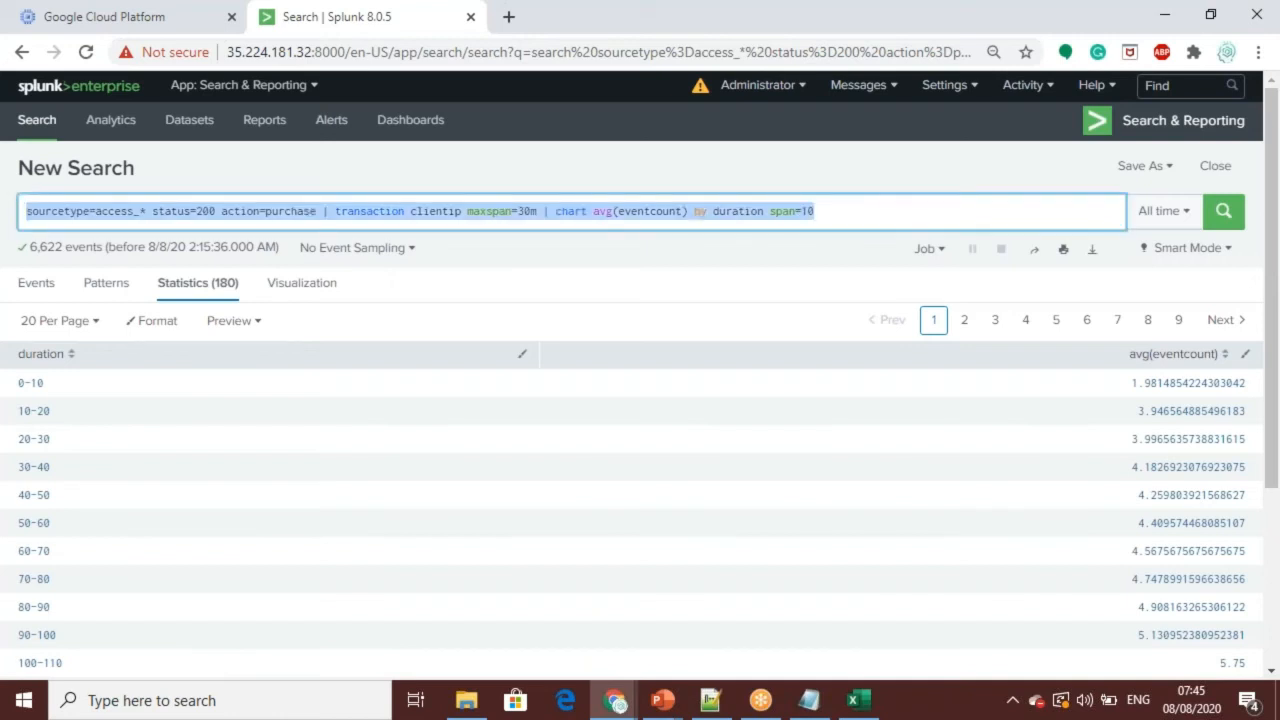
key("ctrl+v")
key("Return")
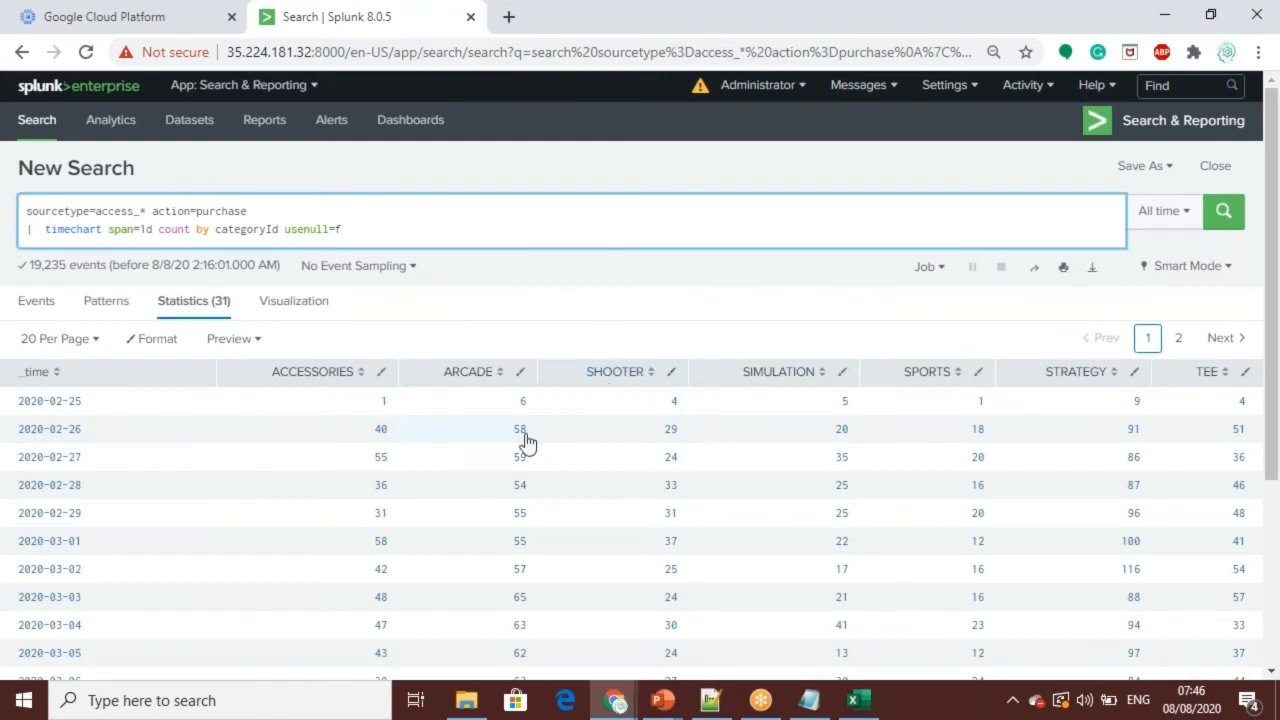
Step: Review the daily purchase counts by category and visualize them as a pie chart
left_click(1278, 254)
left_click_drag(1273, 440, 1278, 357)
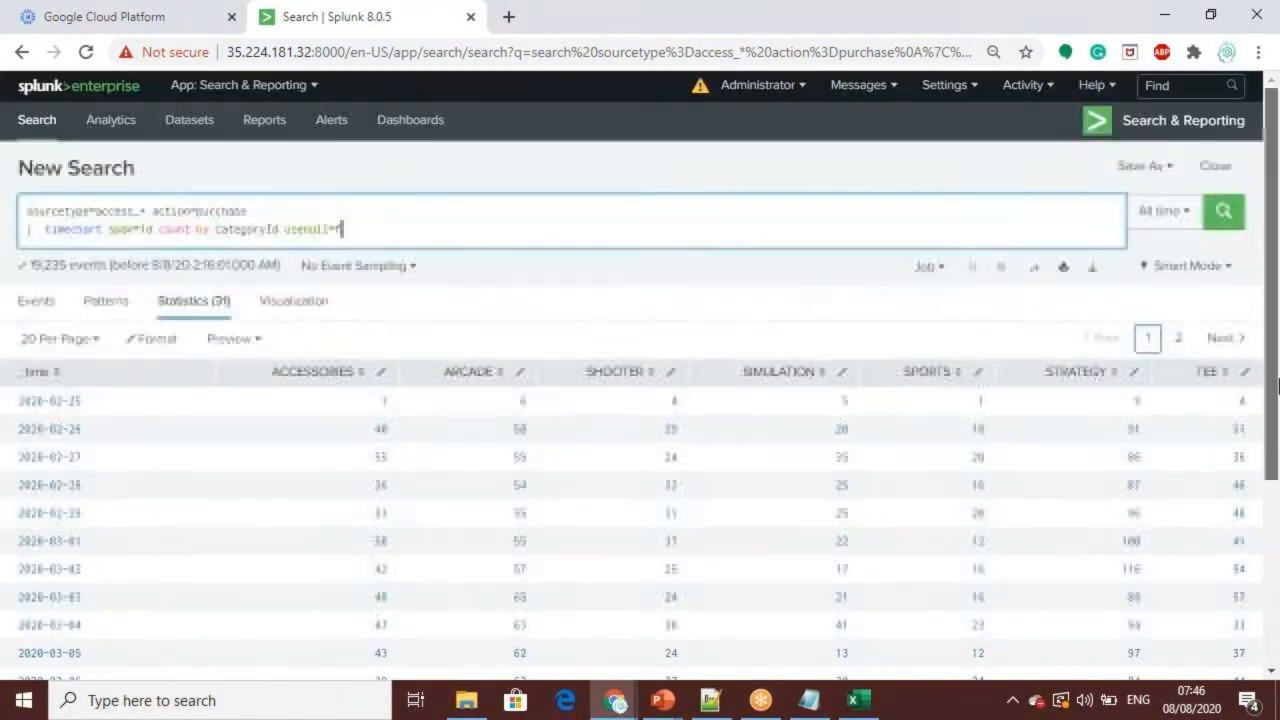
left_click(305, 304)
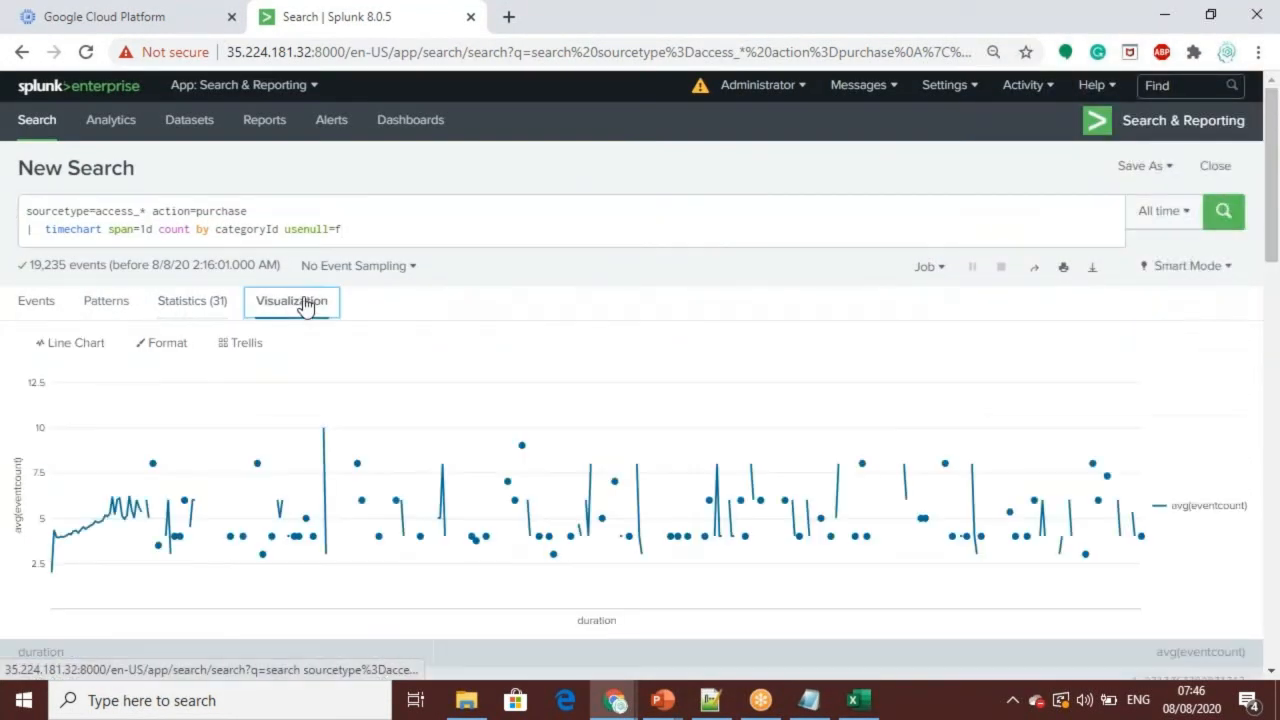
left_click(40, 345)
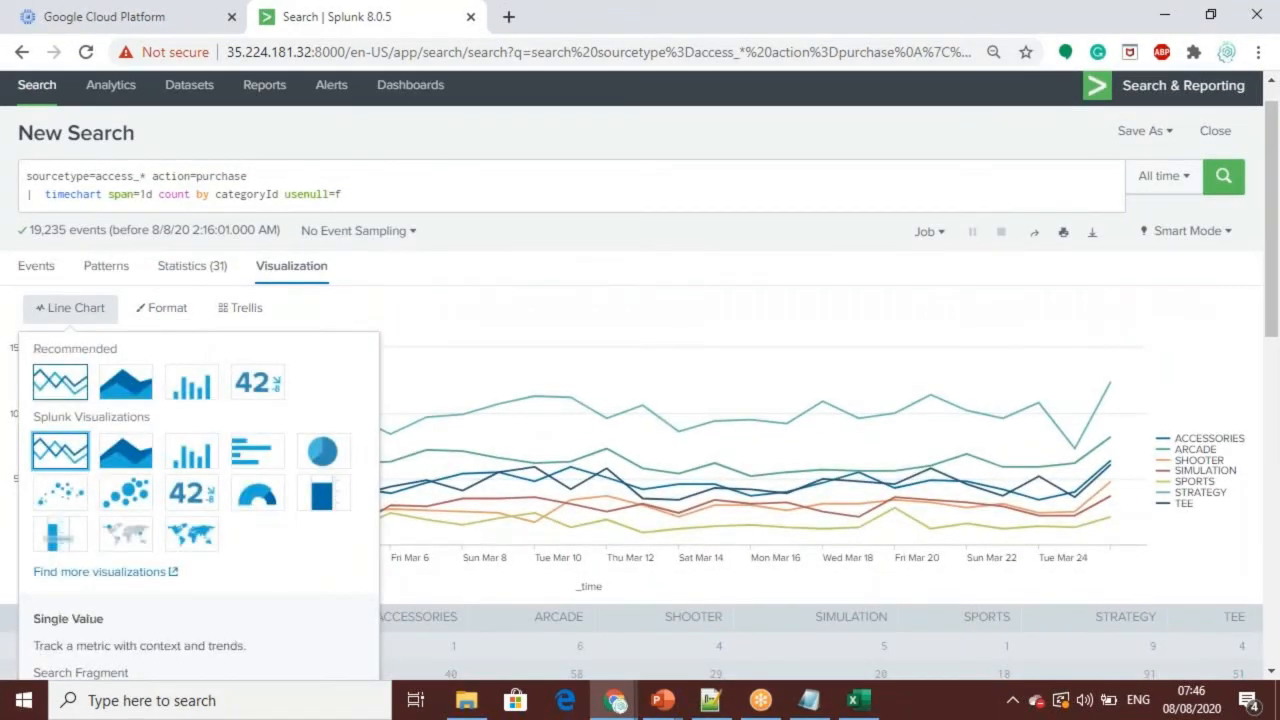
left_click(322, 451)
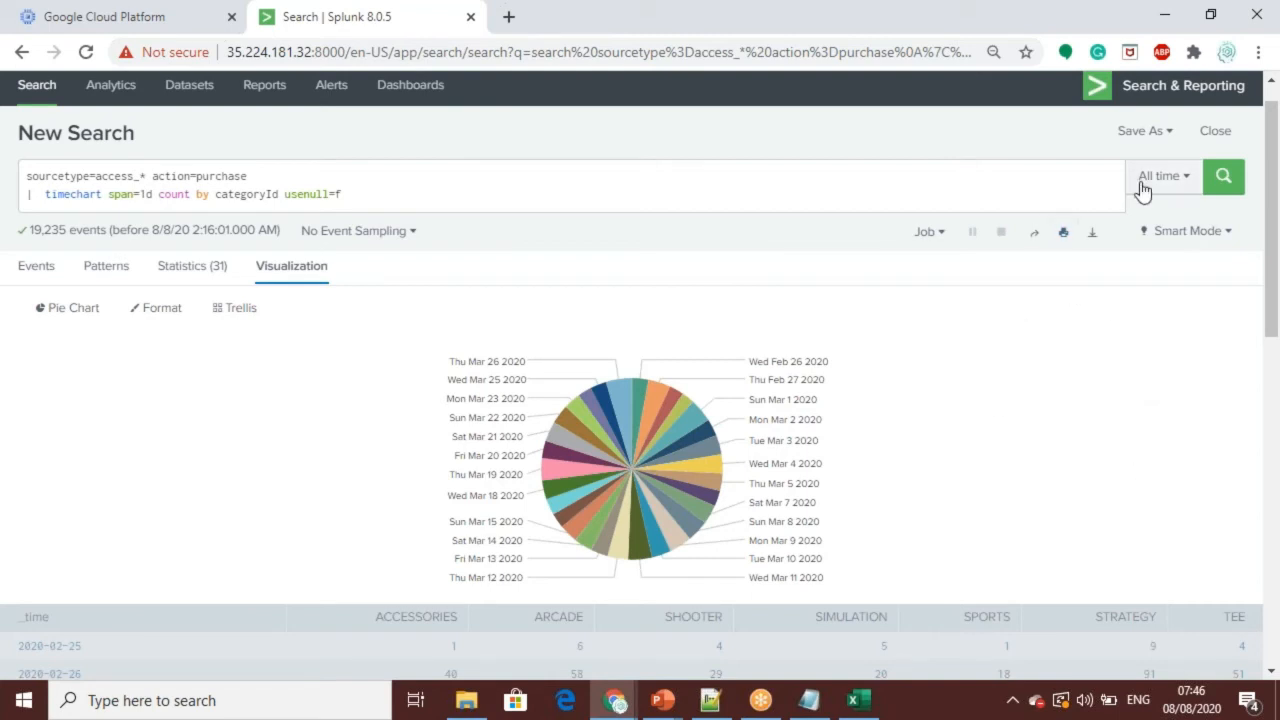
Step: Save the pie chart as a panel in a new dashboard titled salesinfo, shared in app, and view the dashboard
left_click(1162, 131)
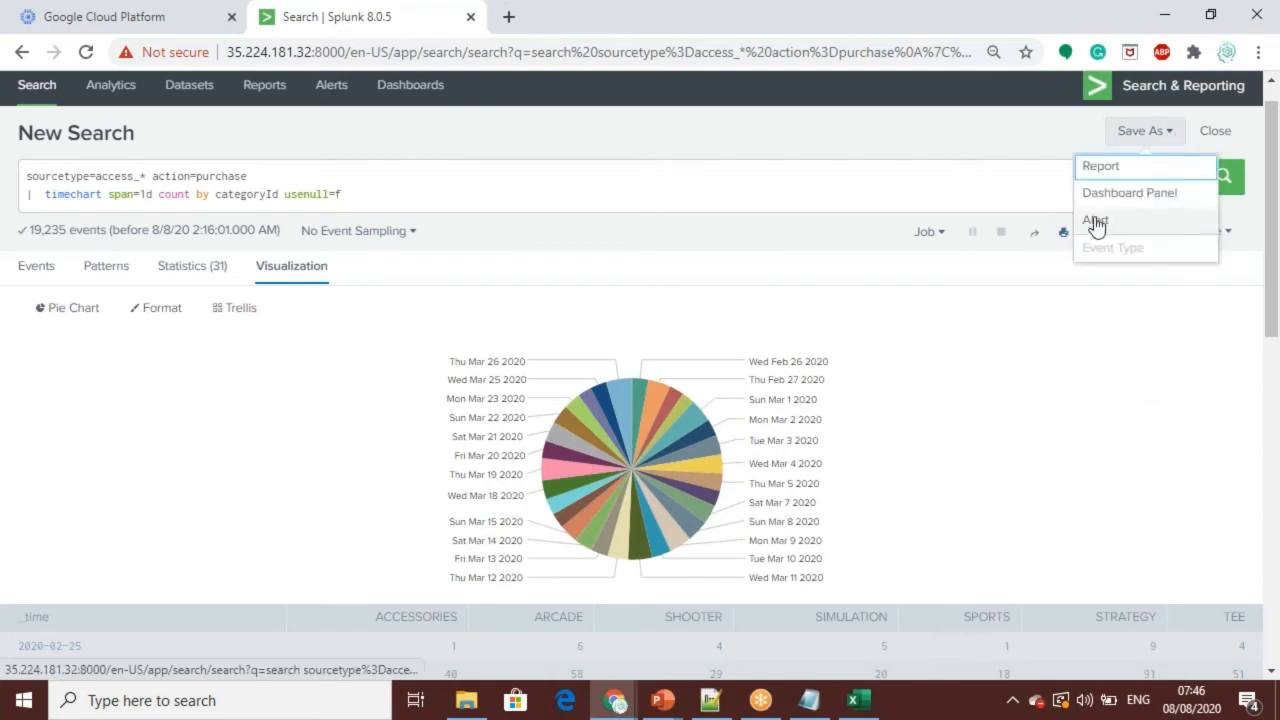
left_click(1132, 196)
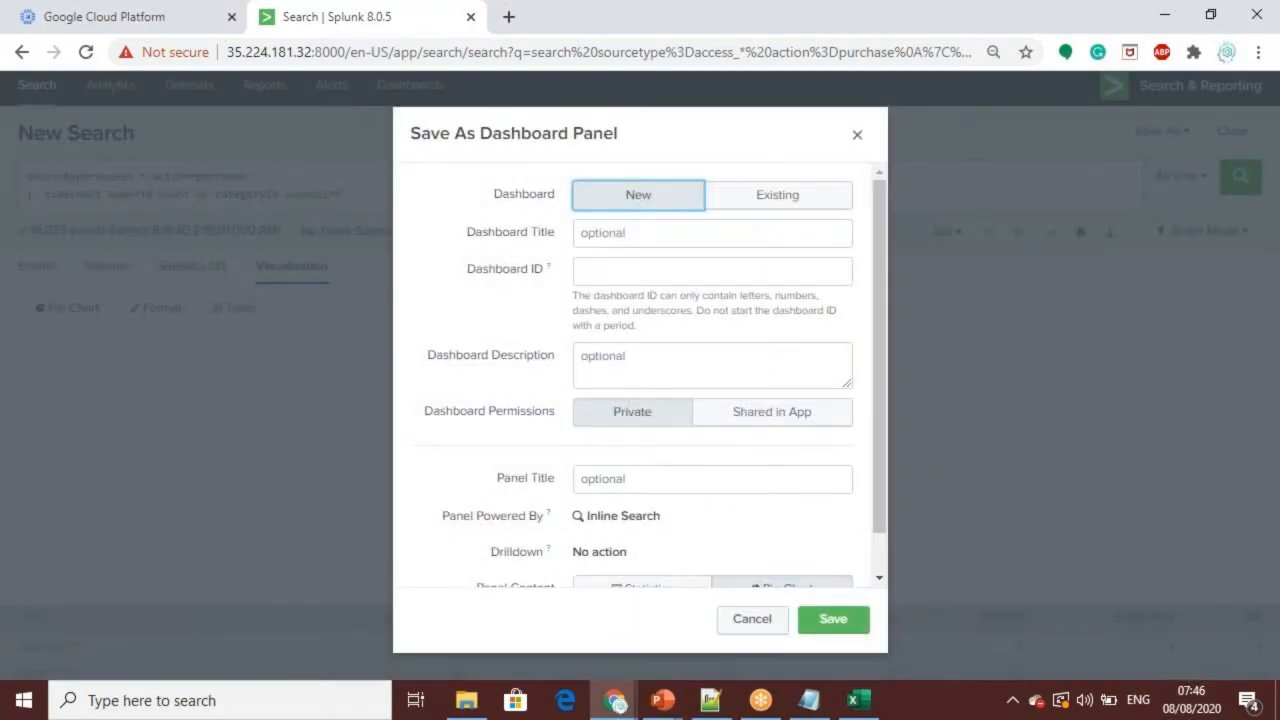
left_click(652, 238)
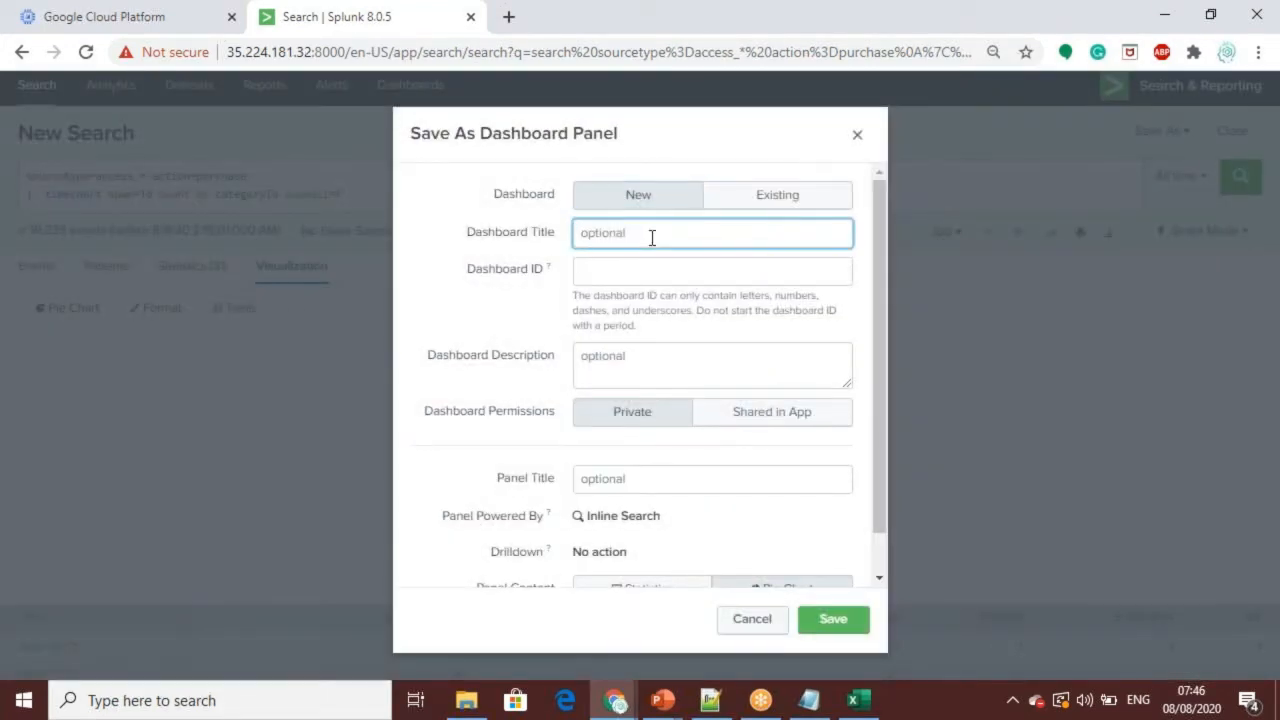
type("salesinfo")
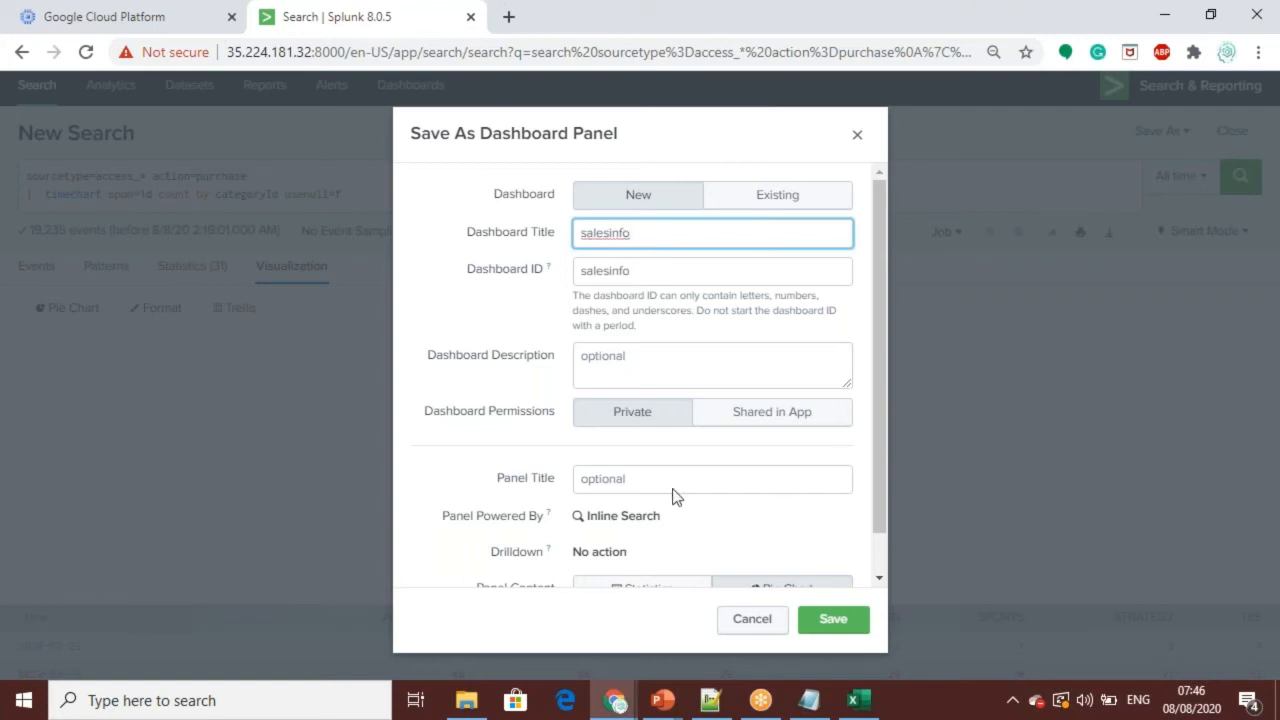
left_click_drag(876, 344, 864, 444)
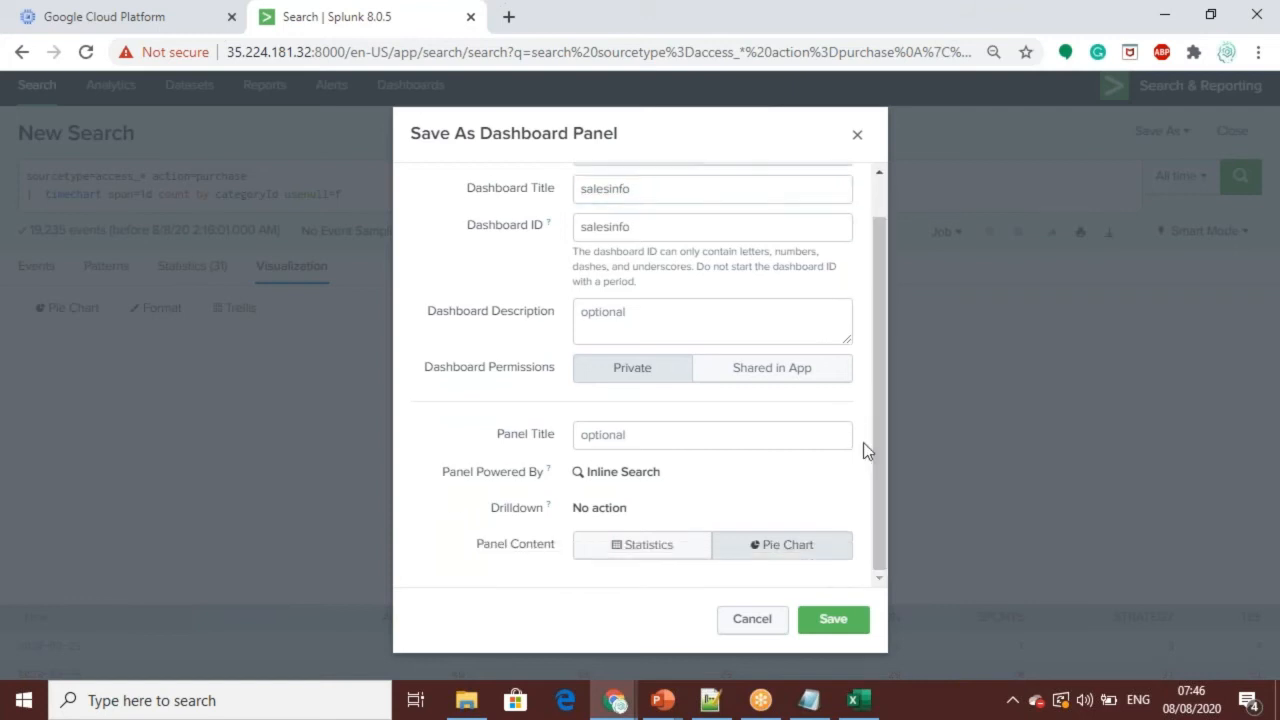
left_click(805, 380)
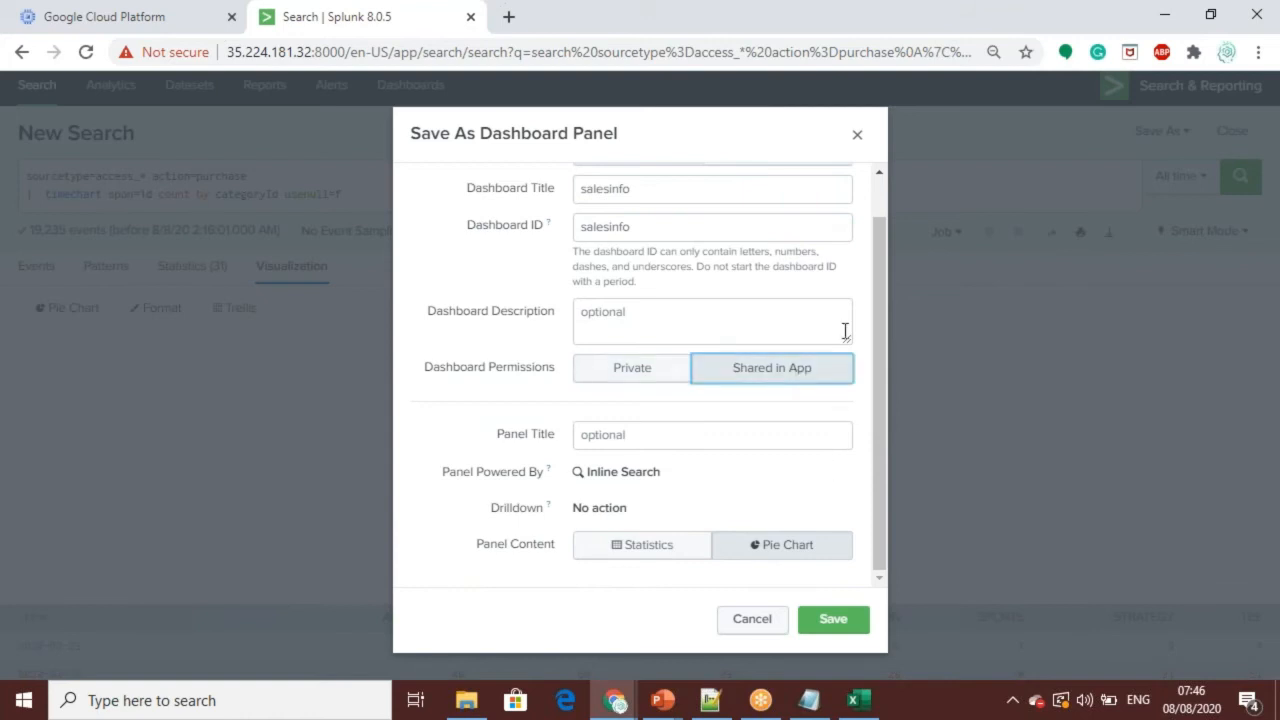
left_click(845, 628)
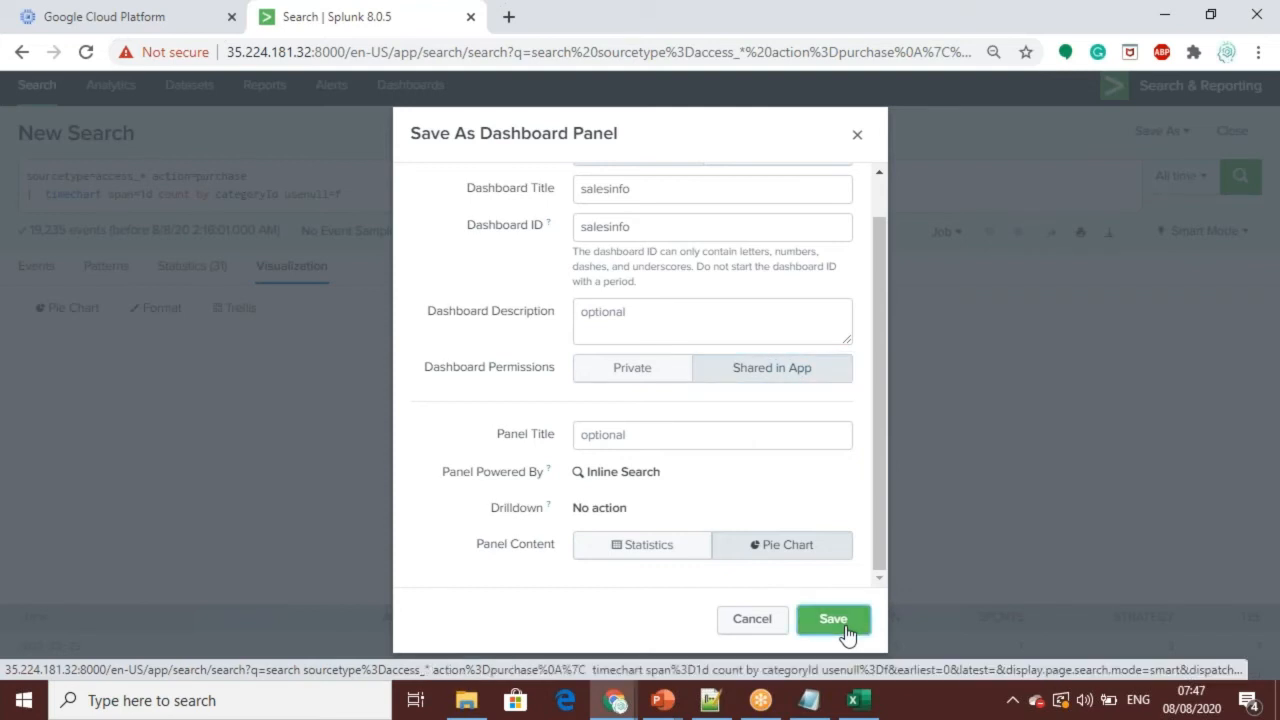
left_click(805, 277)
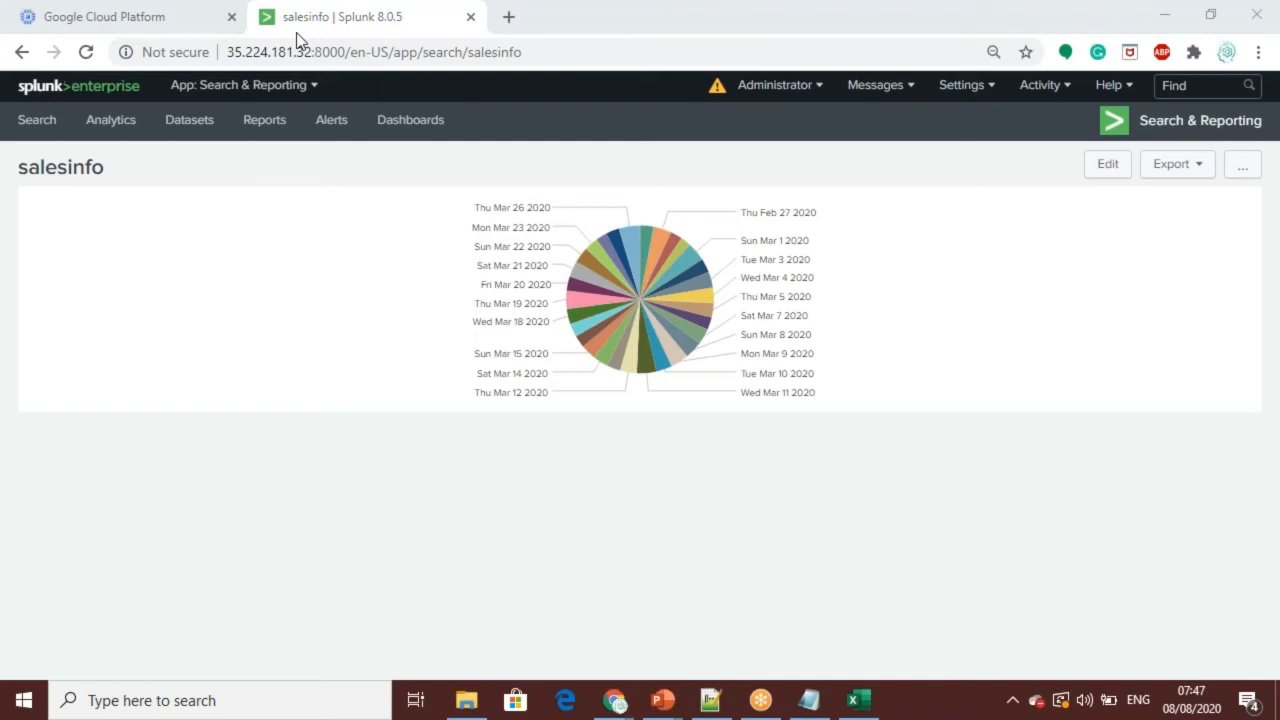
Step: Return from the salesinfo dashboard to the purchase timechart search and review its save and job options
left_click(22, 53)
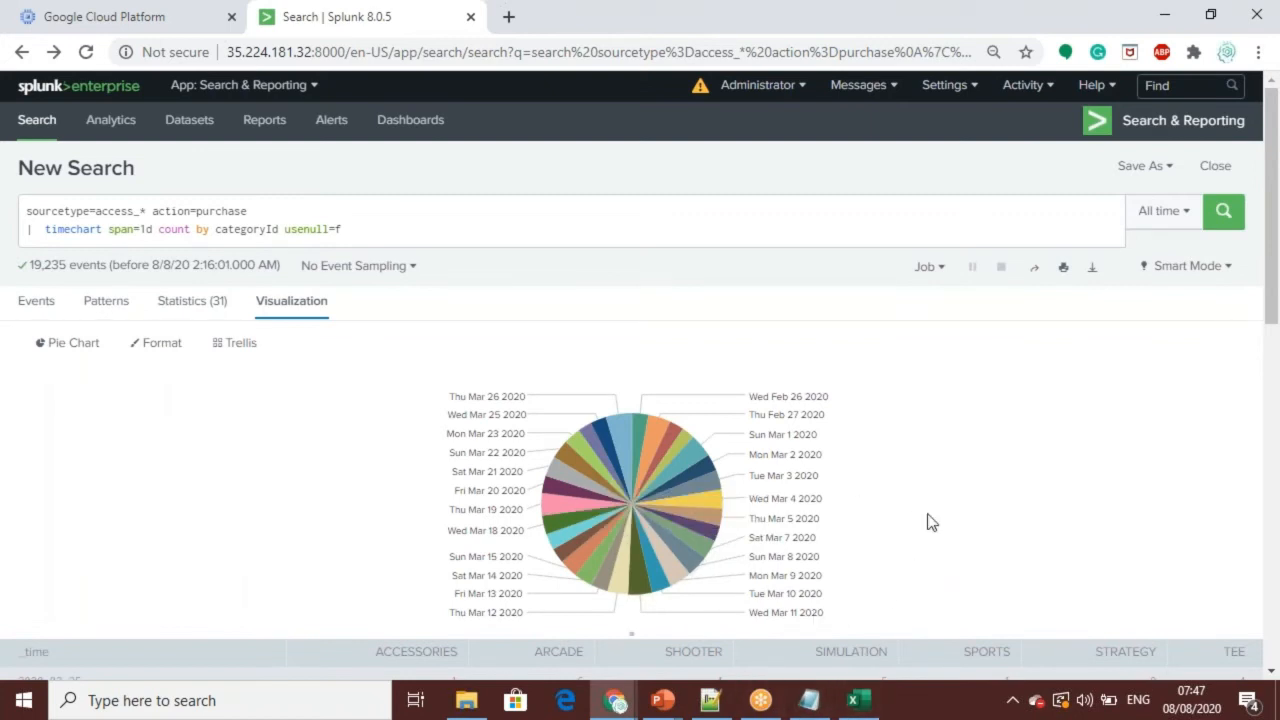
left_click(1169, 177)
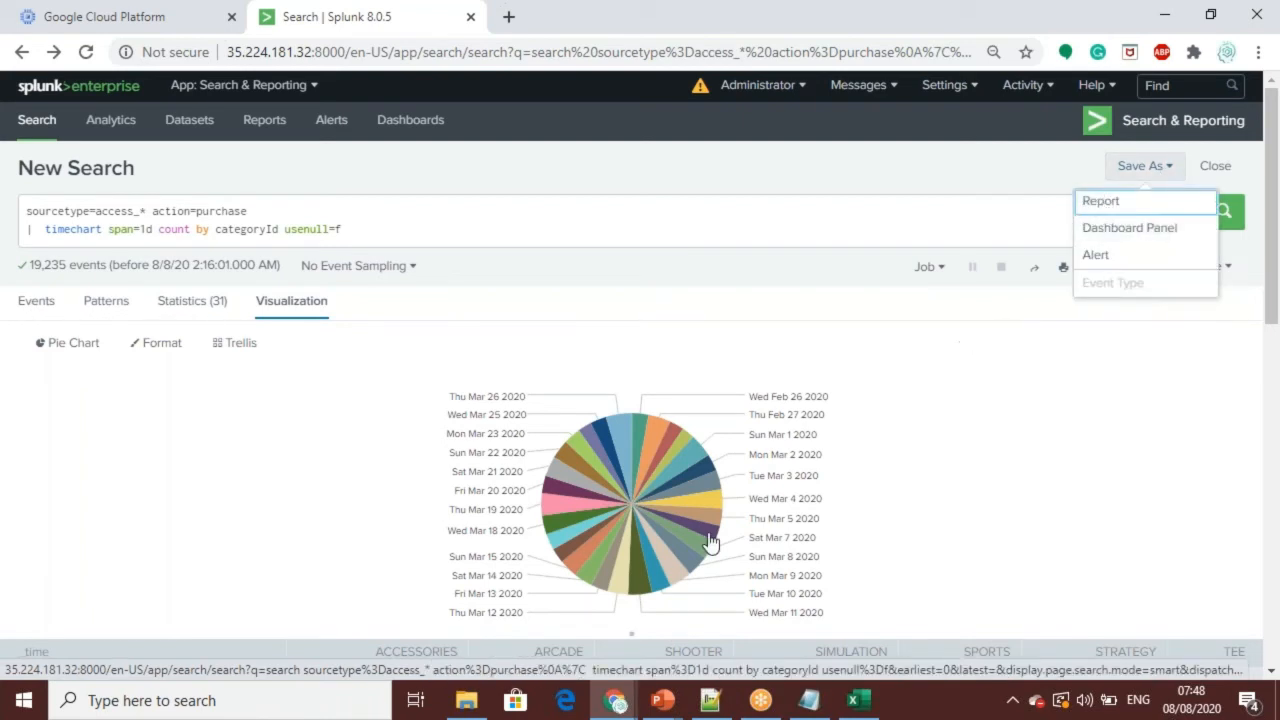
mouse_move(709, 541)
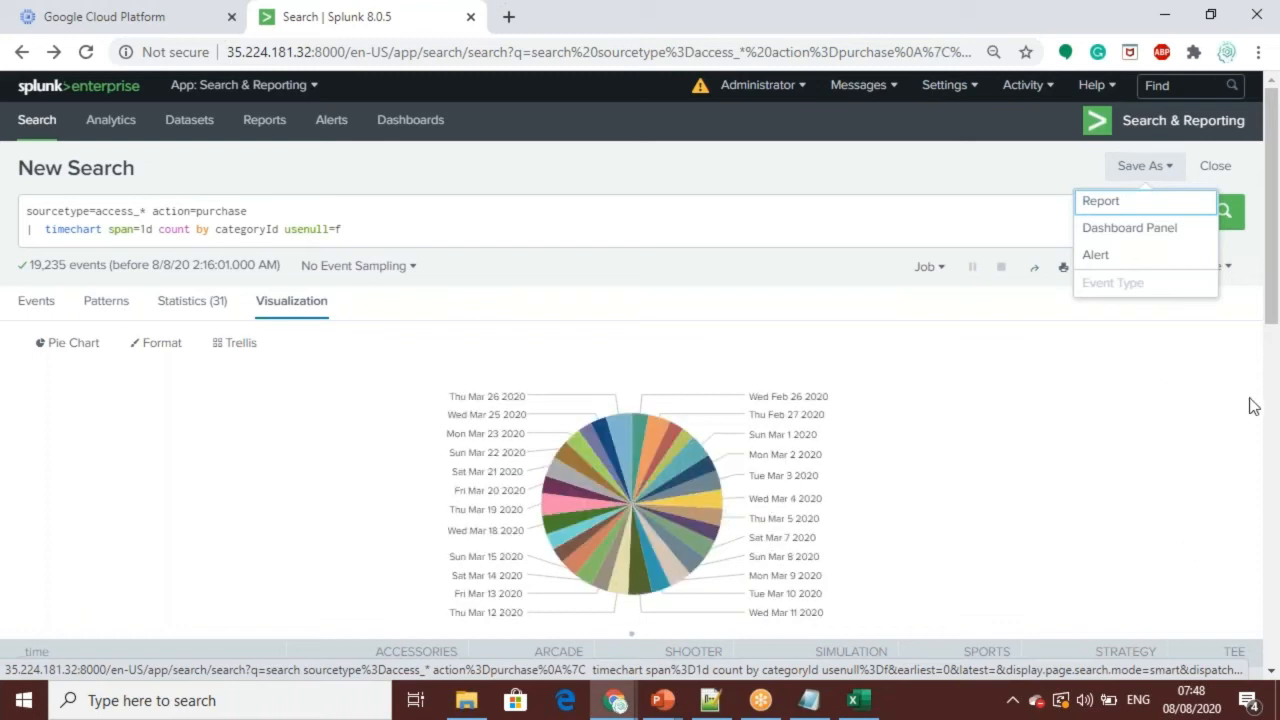
left_click(1273, 143)
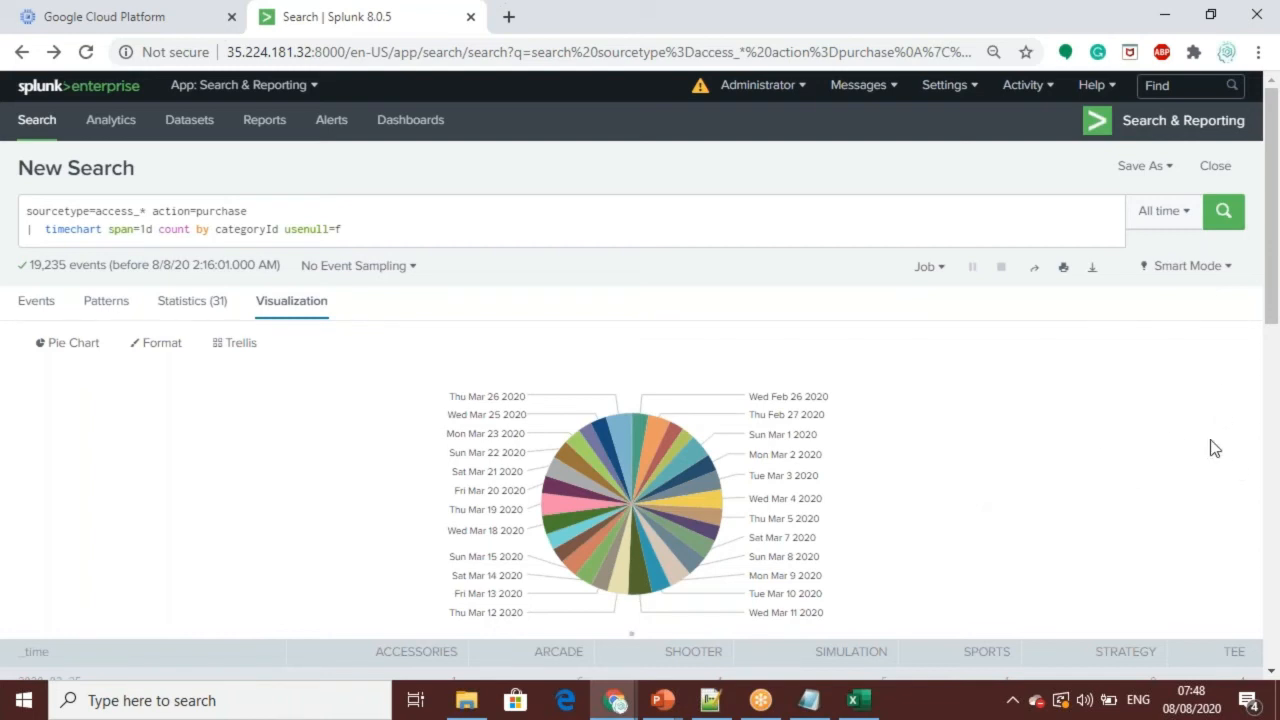
left_click(942, 270)
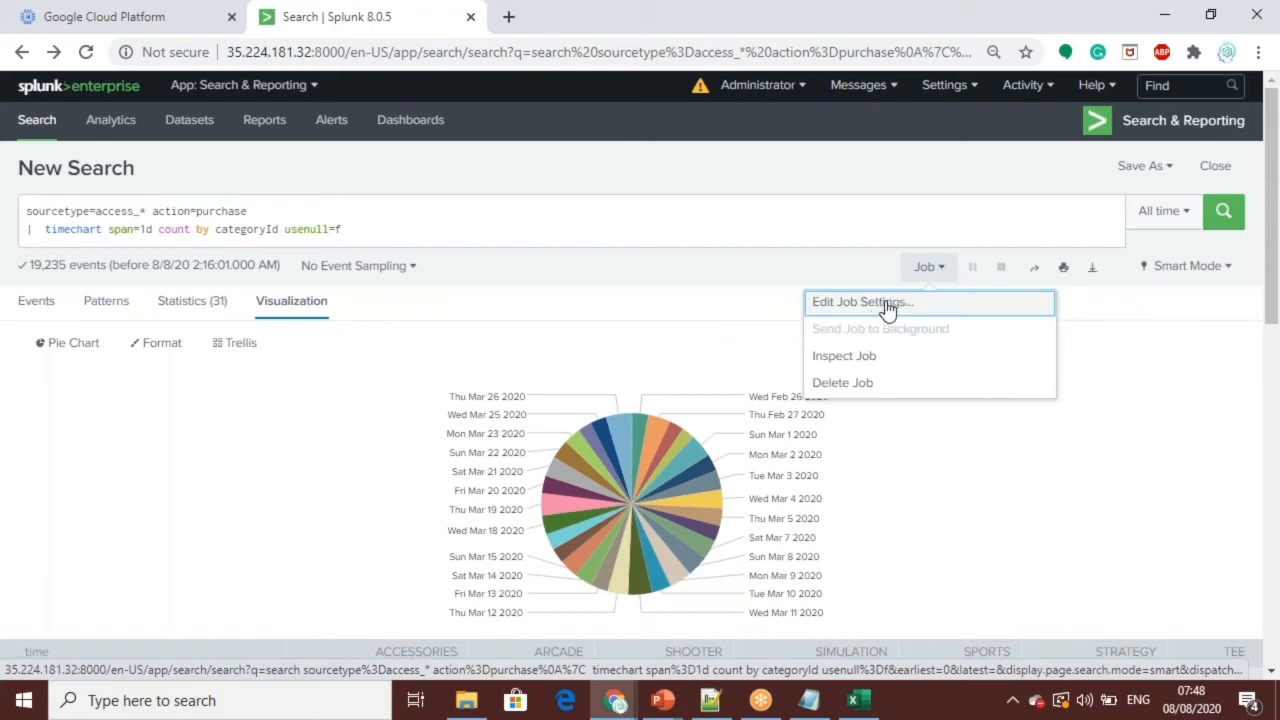
left_click(1145, 481)
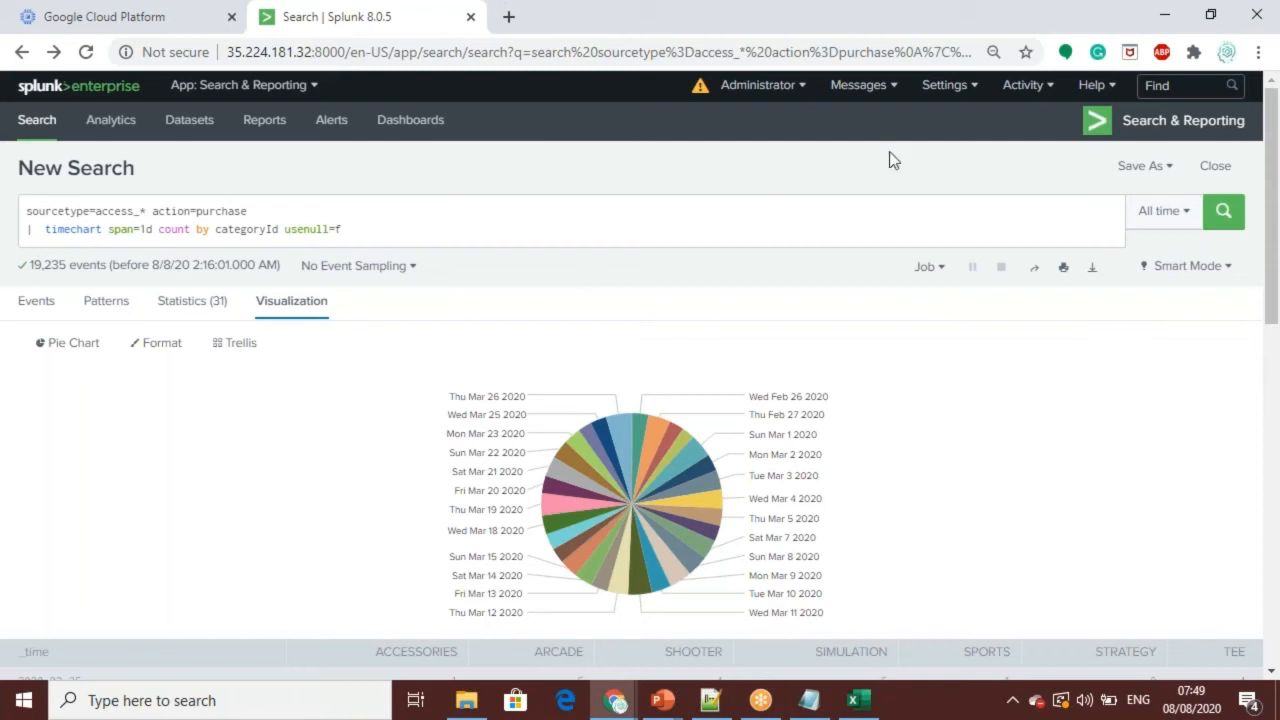
Step: Replace the search with sourcetype=access_* | timechart per_hour(eval(method="GET")) AS Views, per_hour(eval(action="purchase")) AS Purchases from the Notepad++ notes and run it
mouse_move(692, 552)
key("alt+Tab")
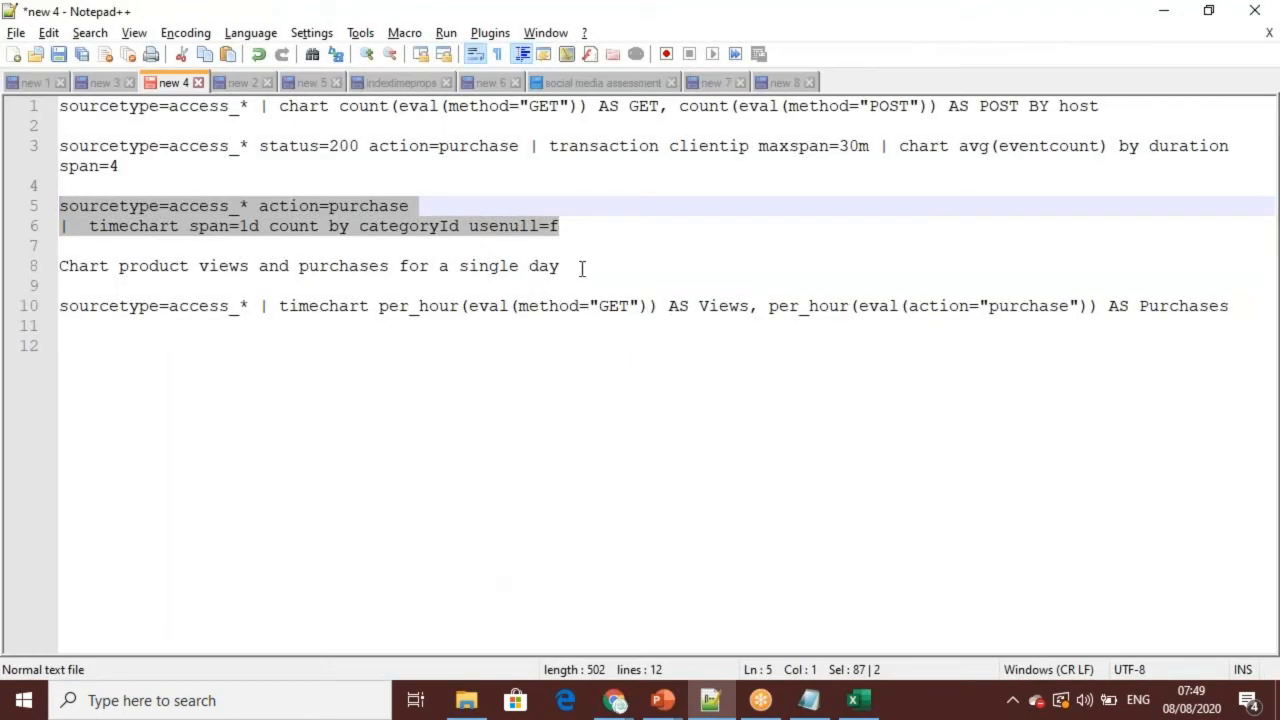
left_click_drag(1236, 309, 40, 309)
key("ctrl+c")
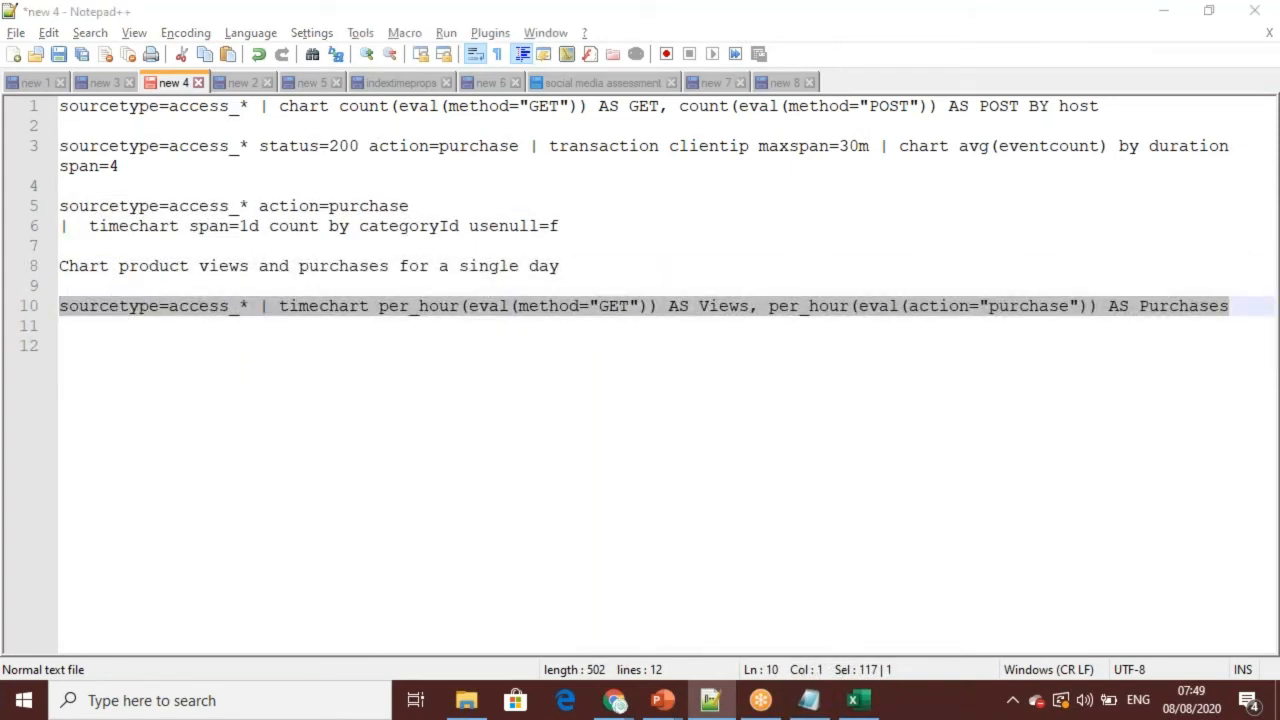
key("alt+Tab")
left_click(371, 240)
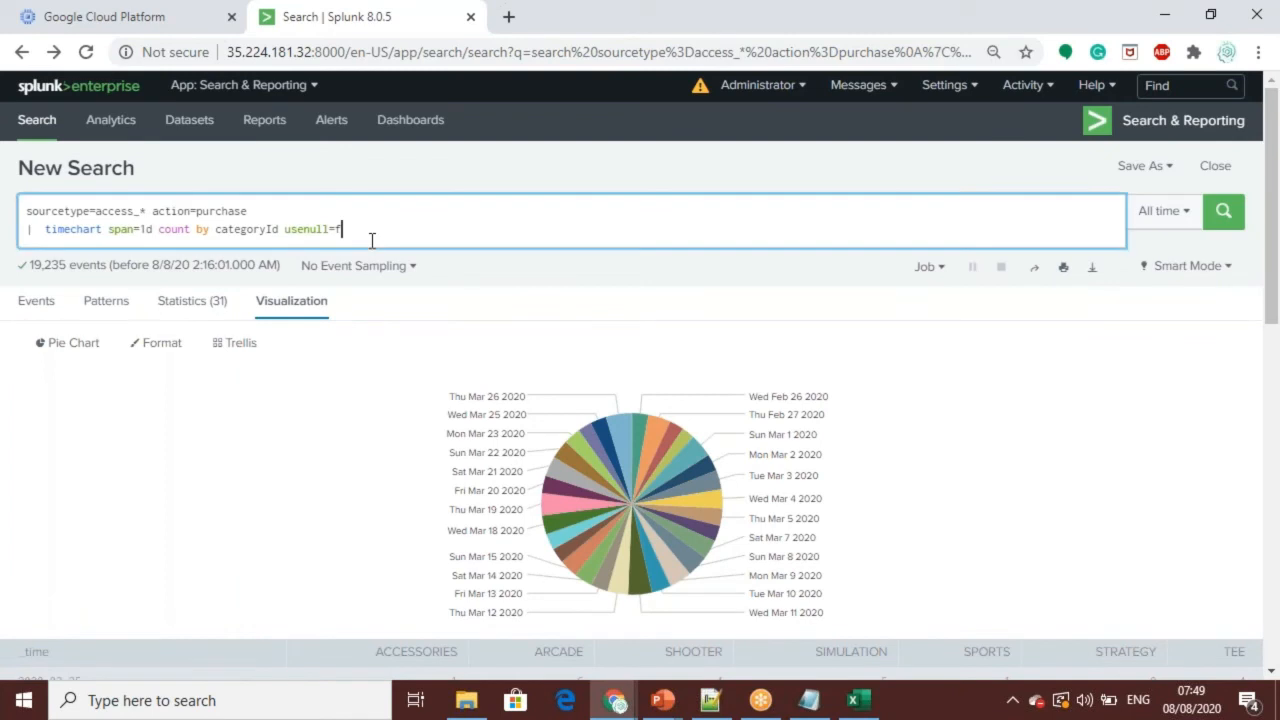
key("ctrl+a")
key("ctrl+v")
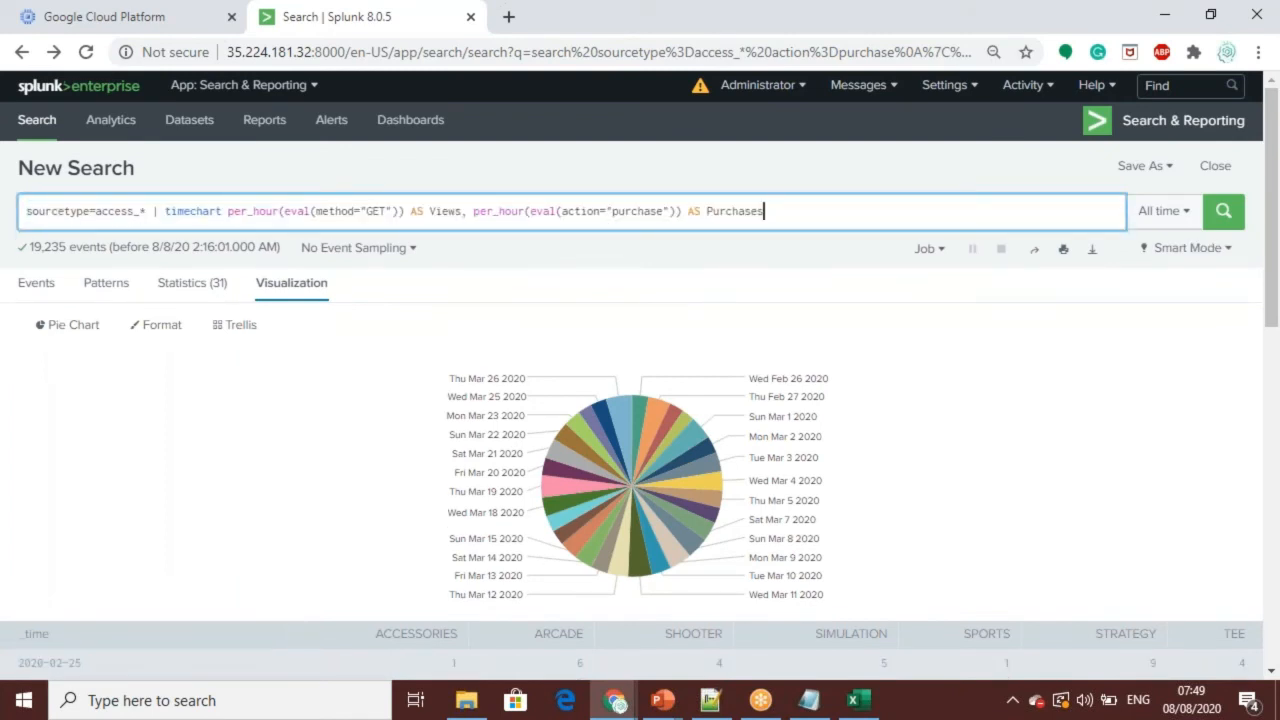
left_click(1223, 214)
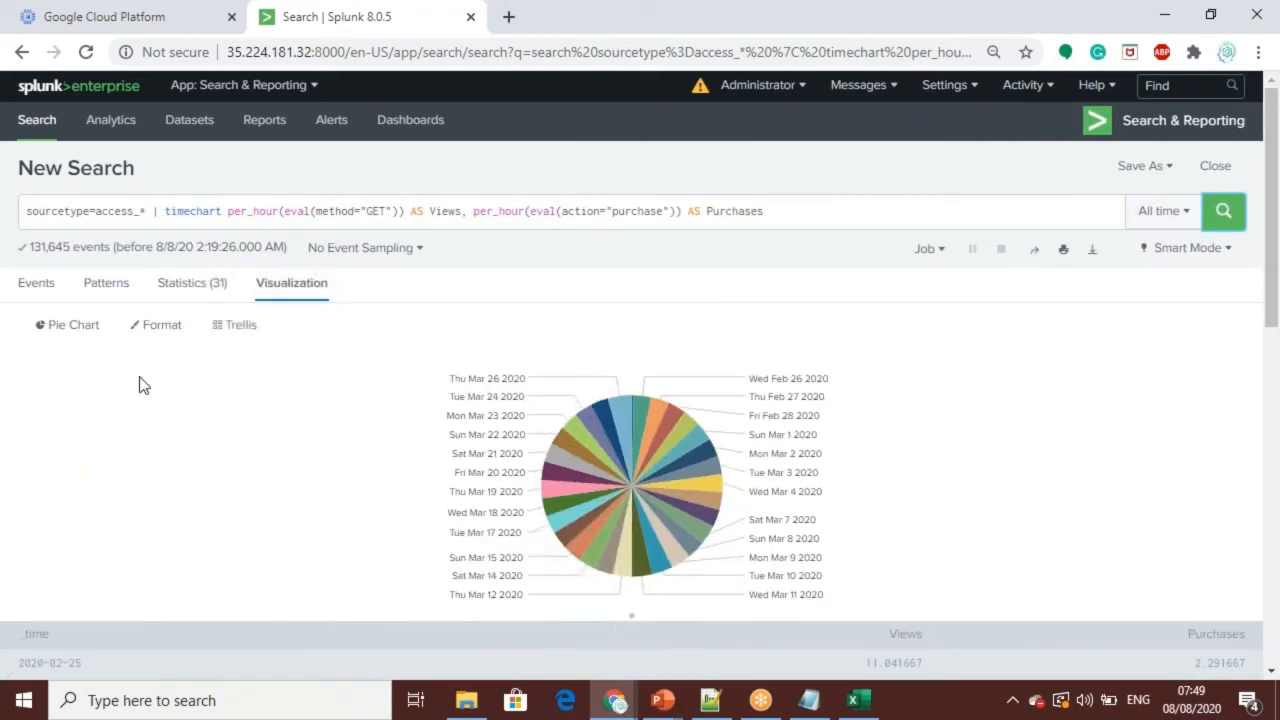
Step: Change the visualization of hourly views and purchases to an area chart and review it
left_click(195, 285)
left_click(306, 284)
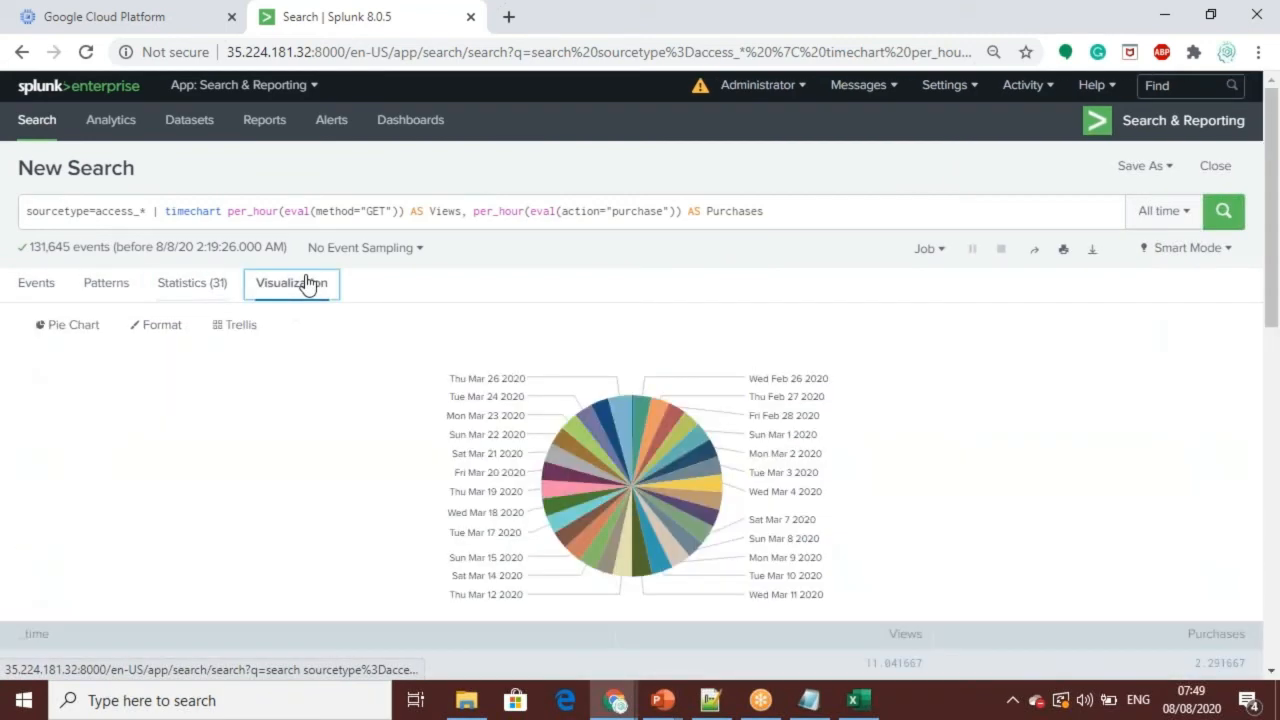
left_click(74, 327)
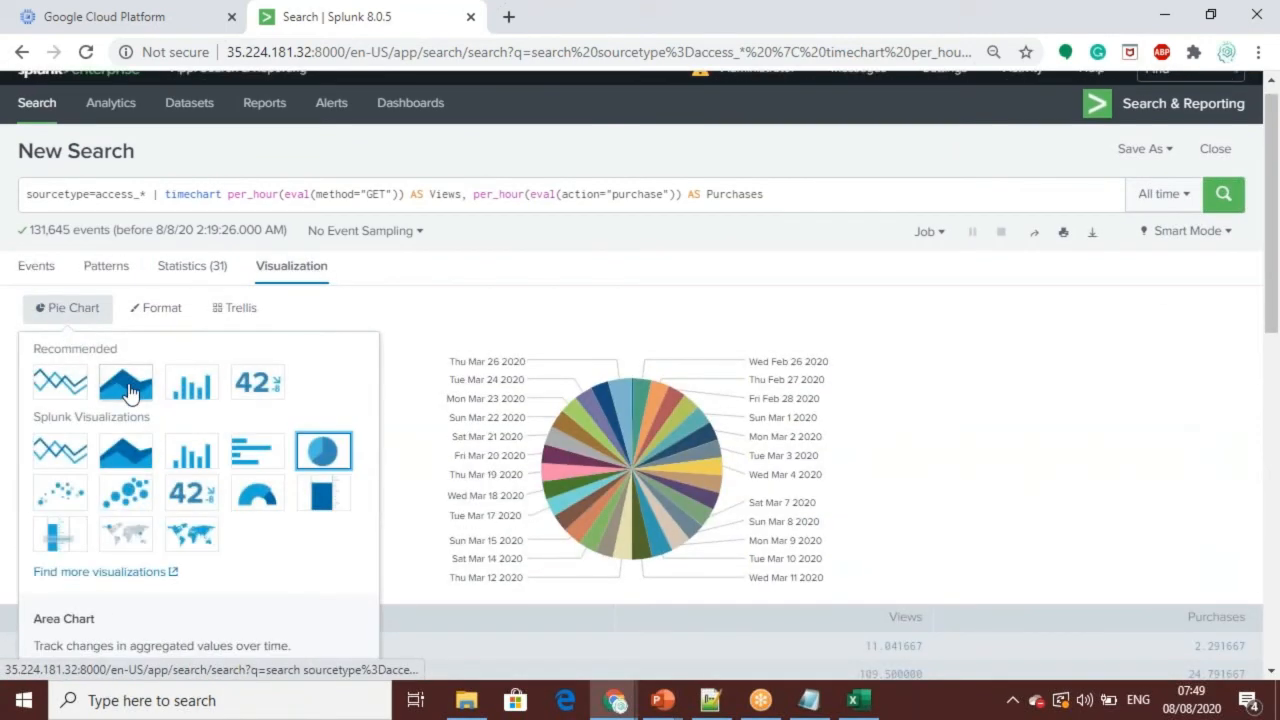
left_click(126, 388)
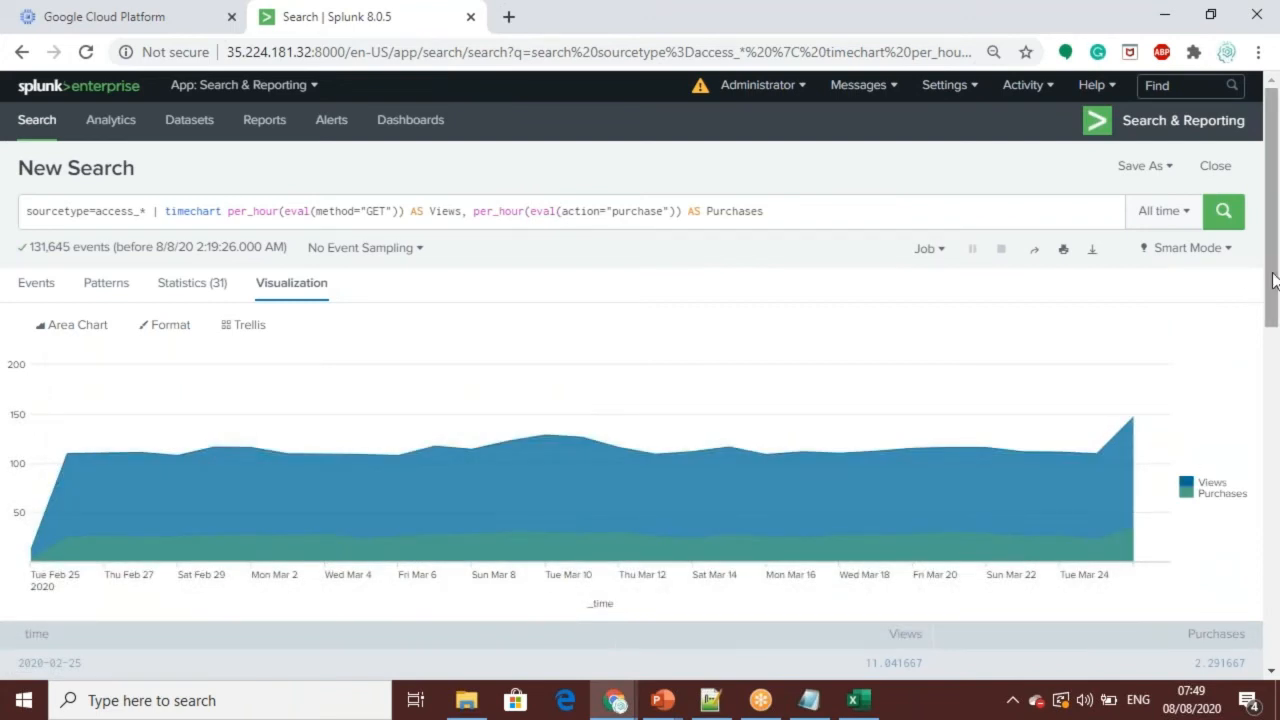
left_click_drag(1275, 281, 1277, 253)
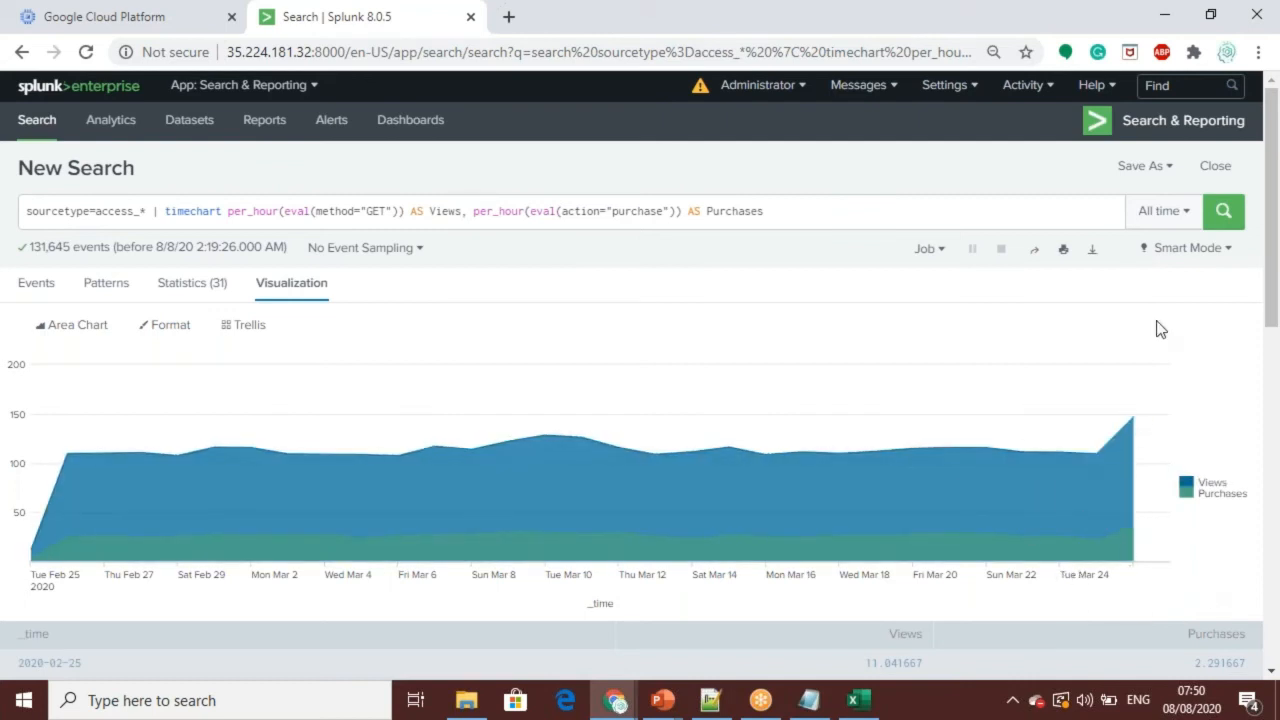
Step: Save the area chart of hourly views and purchases as a panel in the existing salesinfo dashboard, and view the dashboard
left_click(1170, 168)
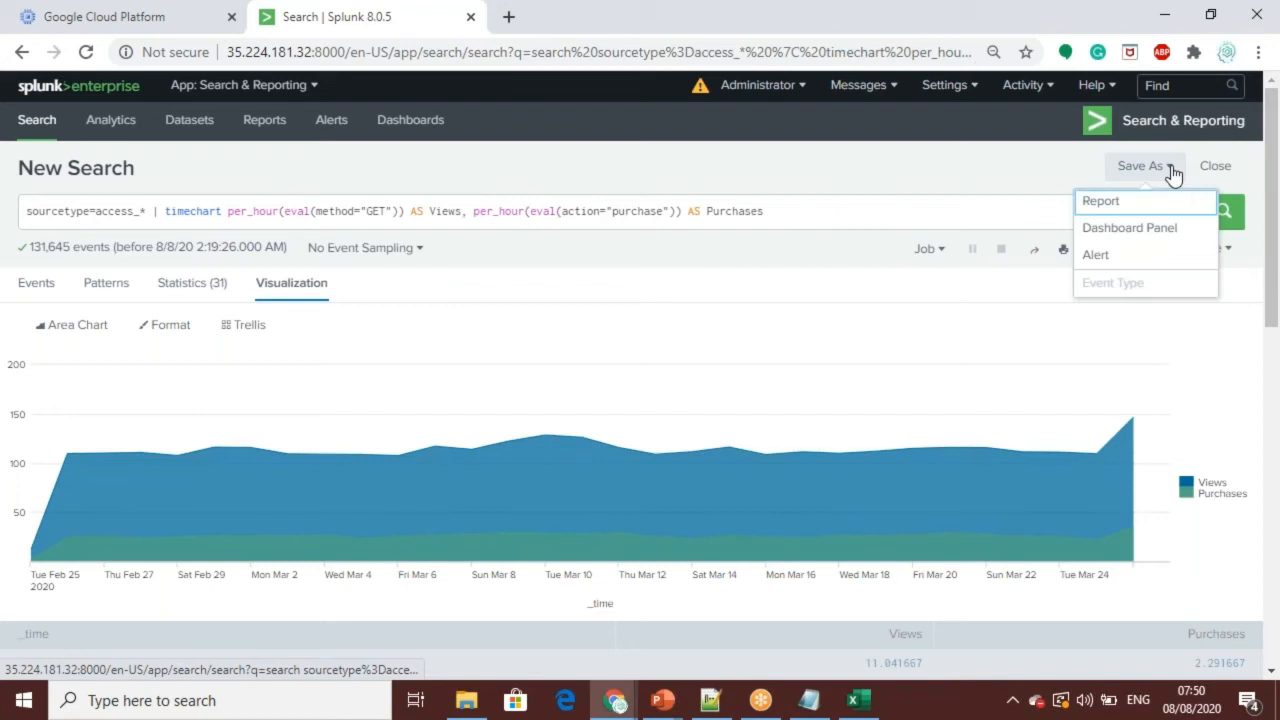
left_click(1122, 230)
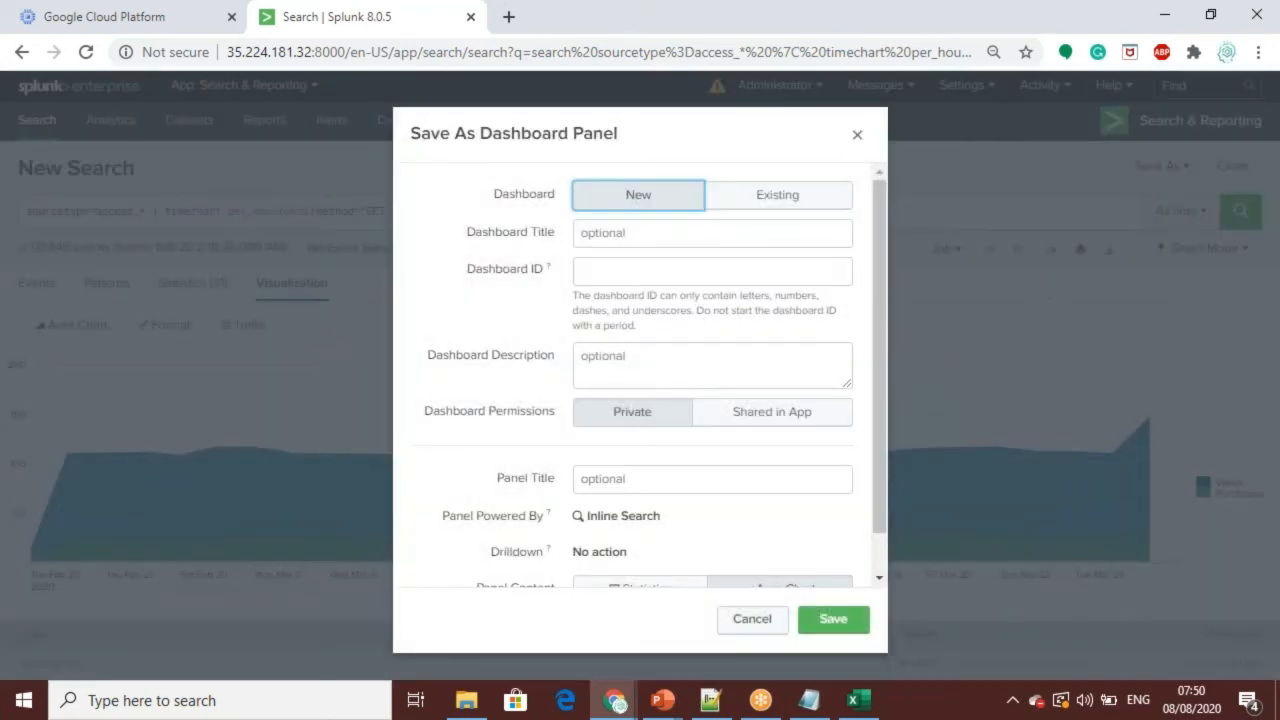
left_click(775, 197)
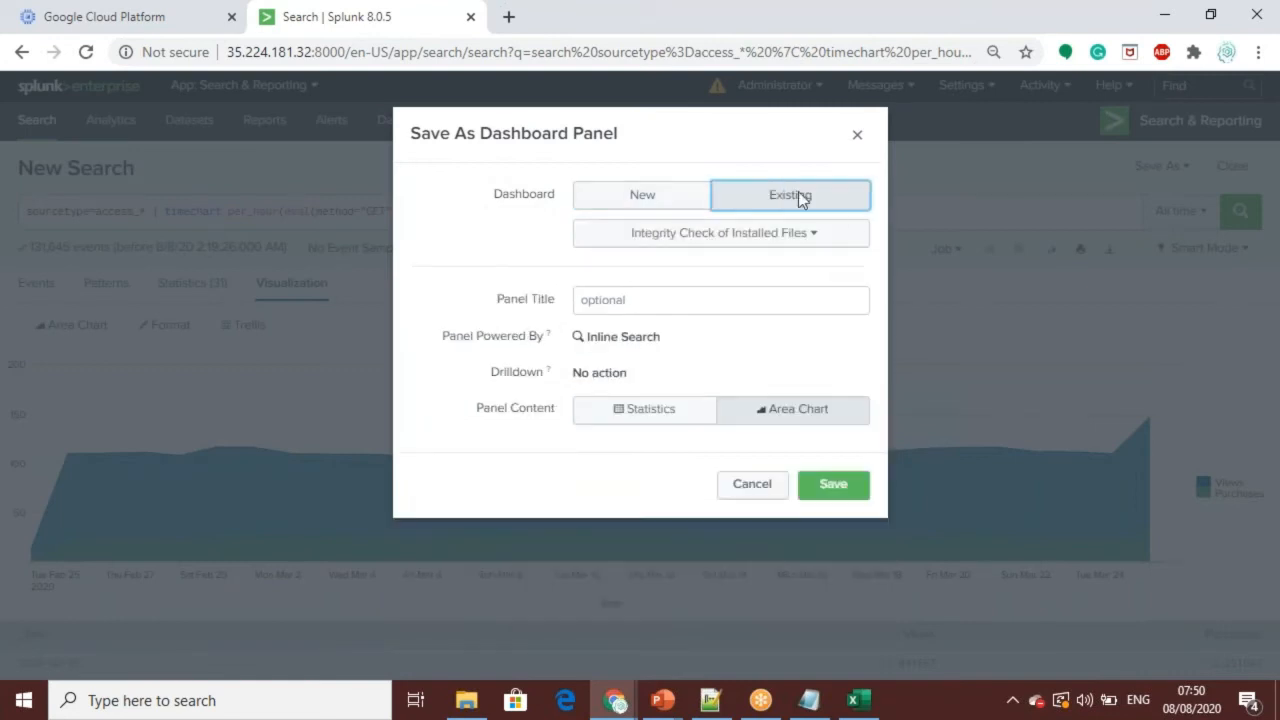
left_click(806, 238)
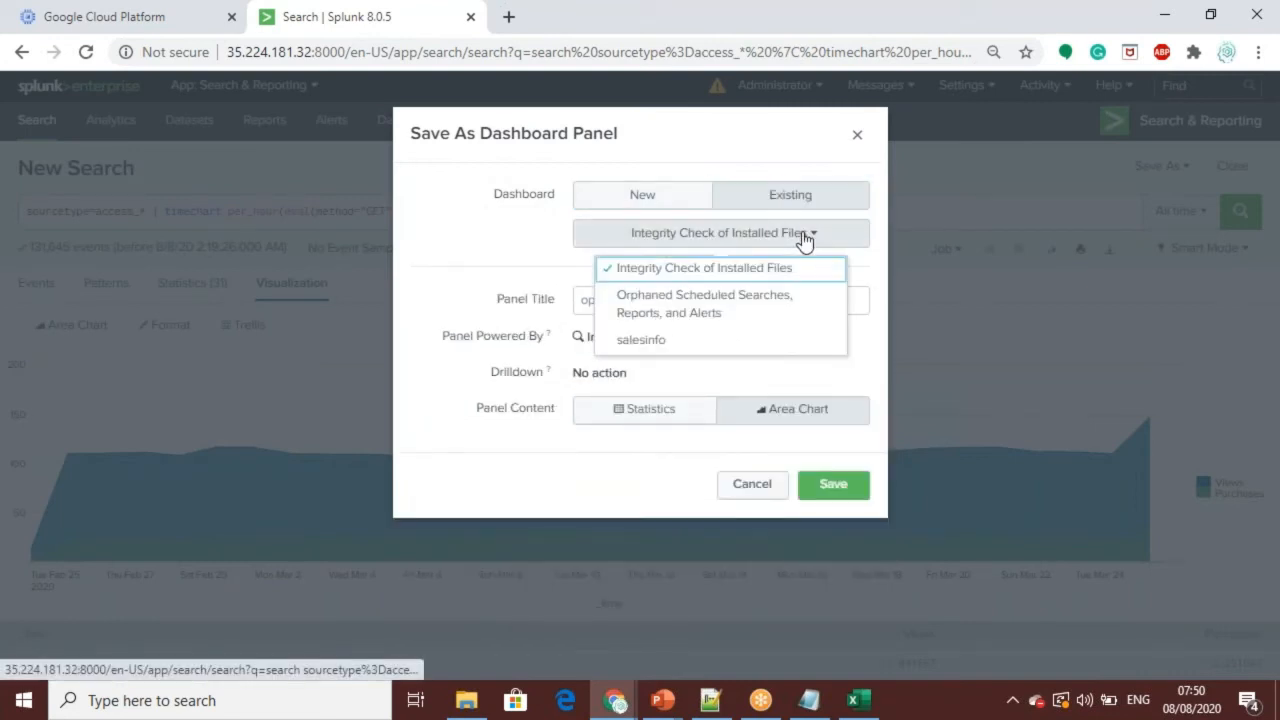
left_click(641, 341)
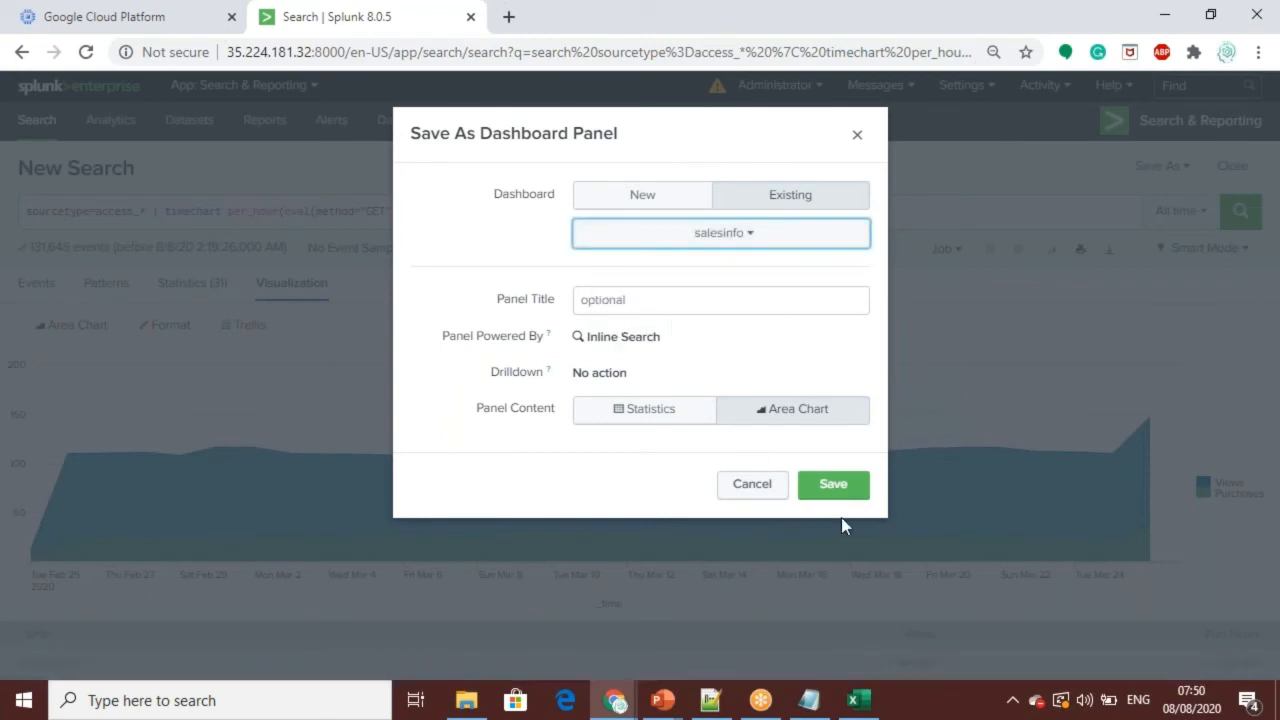
left_click(835, 487)
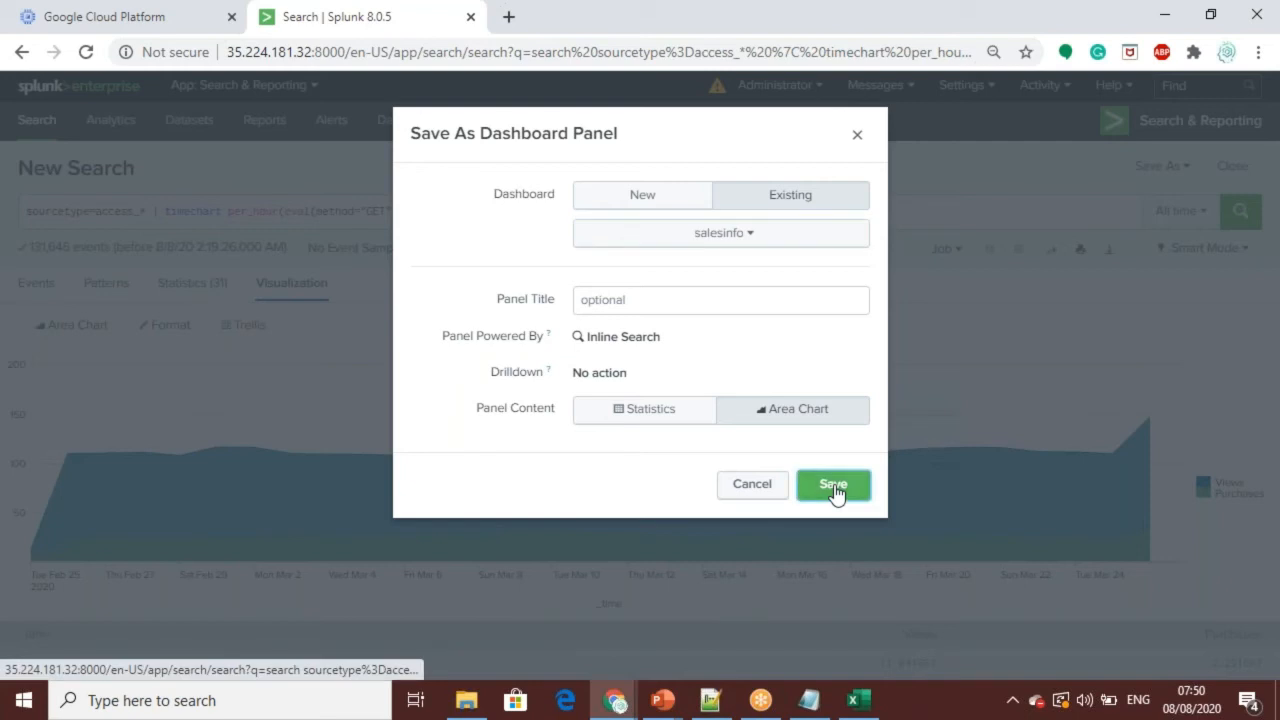
left_click(800, 278)
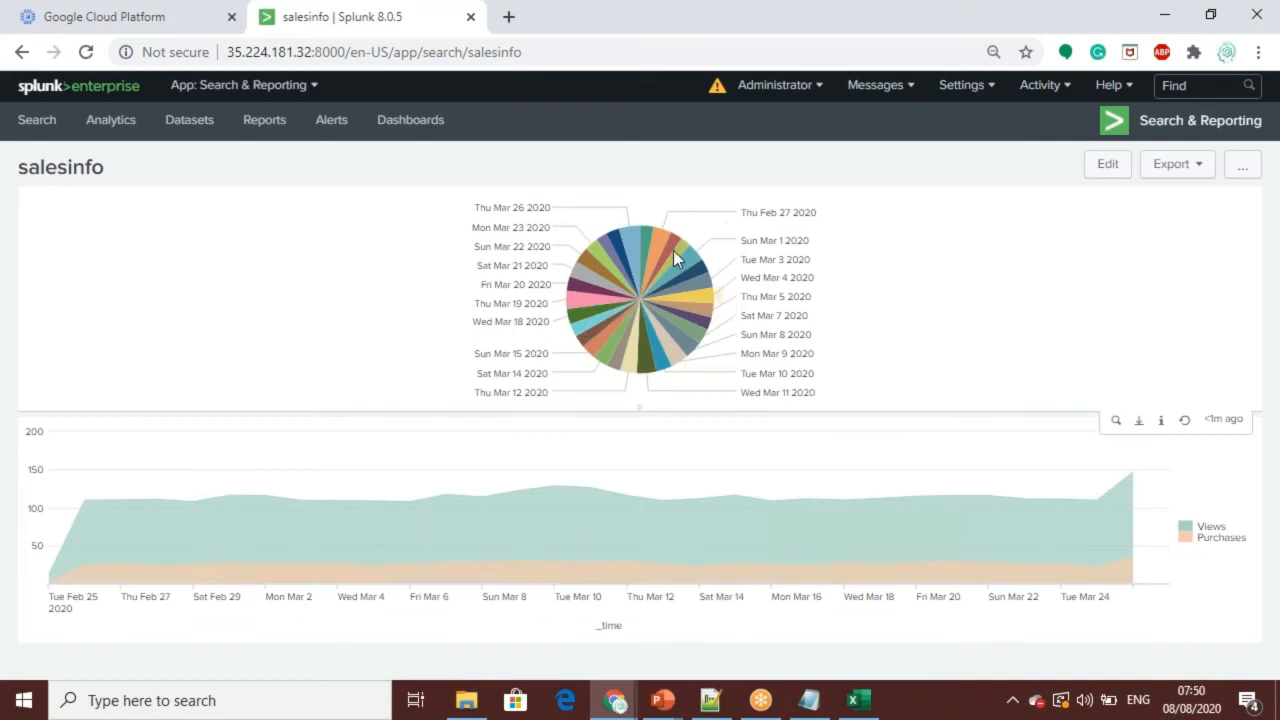
mouse_move(797, 252)
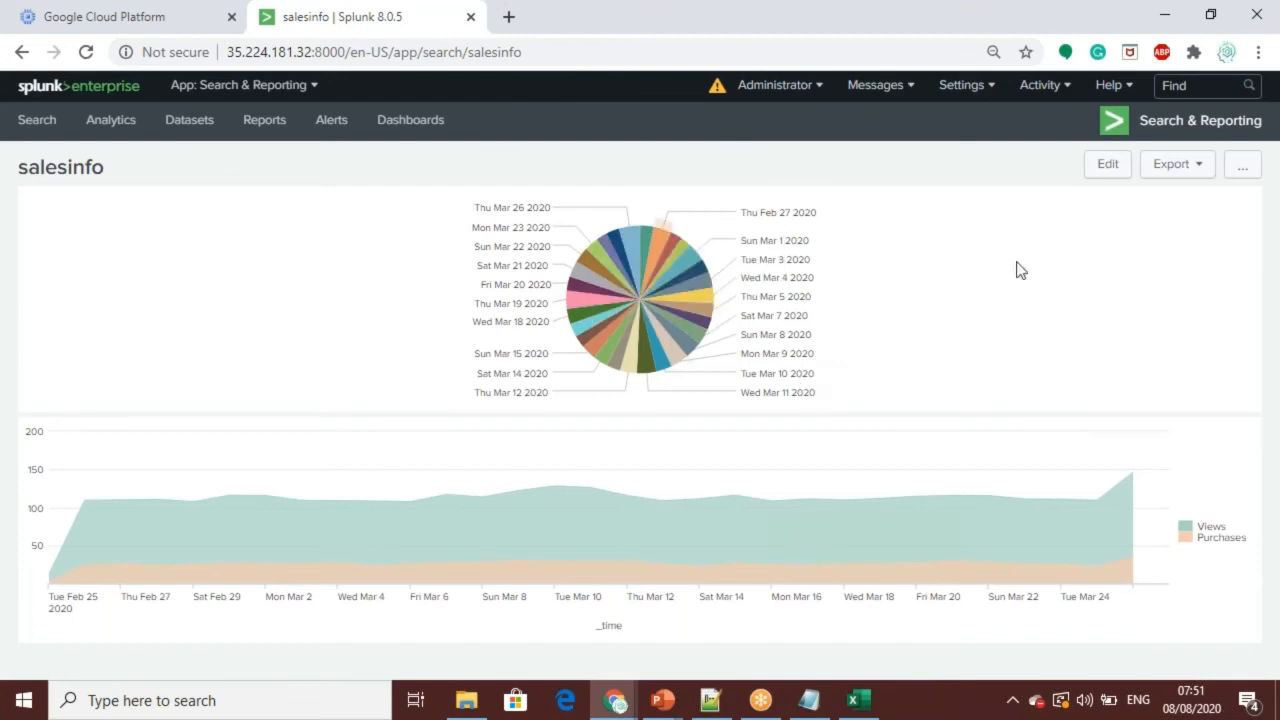
Step: Edit the salesinfo dashboard to place the area chart panel beside the pie chart in the same row, and save the layout
left_click(1107, 165)
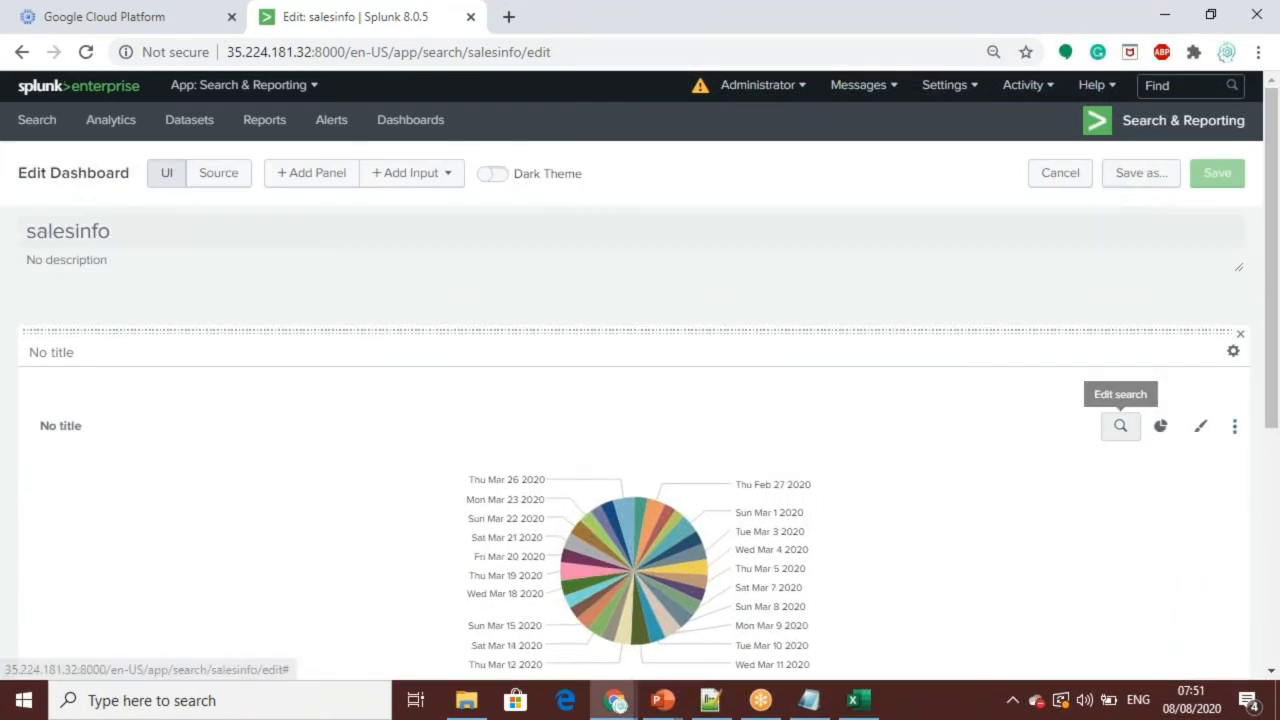
left_click_drag(1272, 293, 1272, 530)
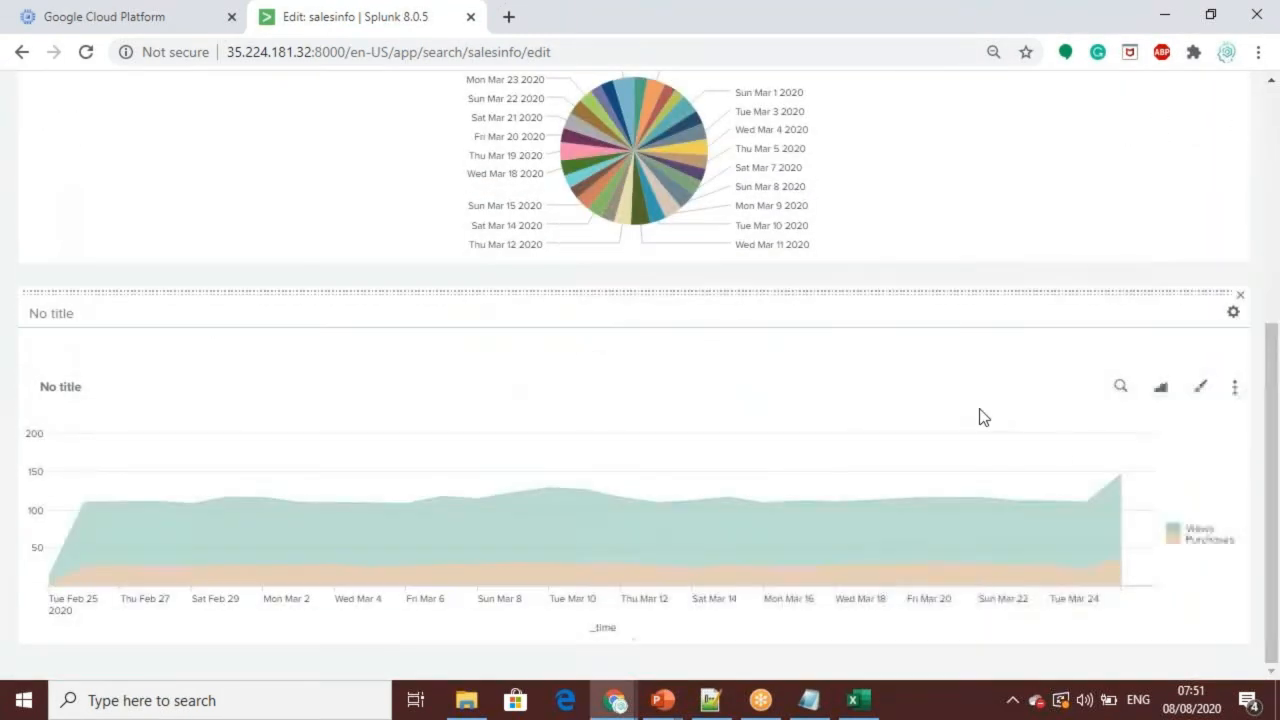
left_click(1058, 308)
left_click_drag(1063, 291, 1009, 183)
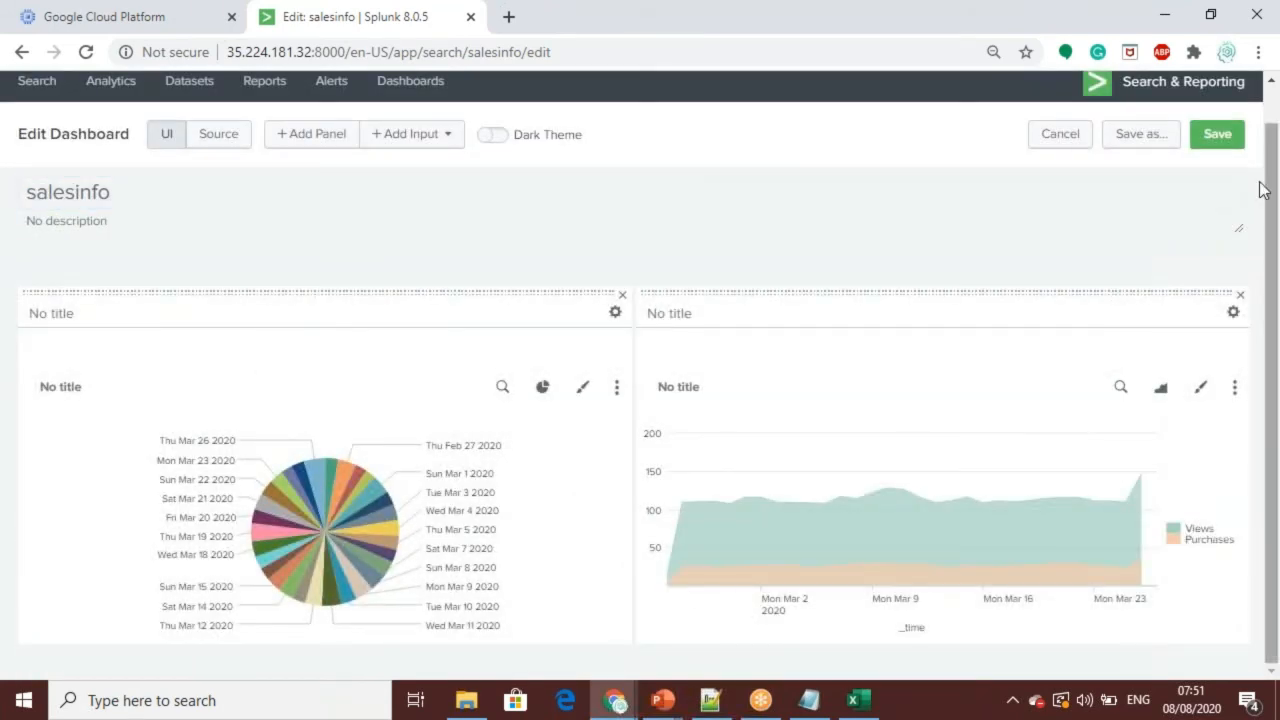
left_click(1219, 140)
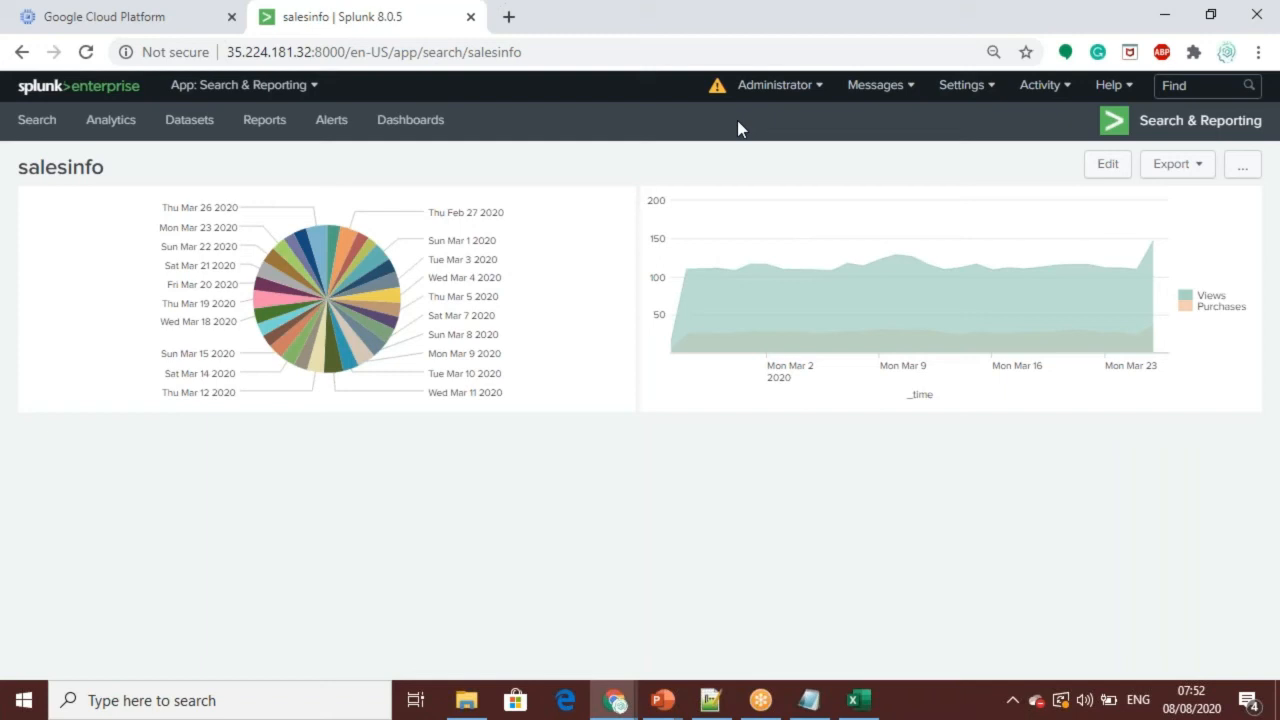
Step: Return to the Search page and examine the two search segments at the end of its URL, after /app/
mouse_move(894, 241)
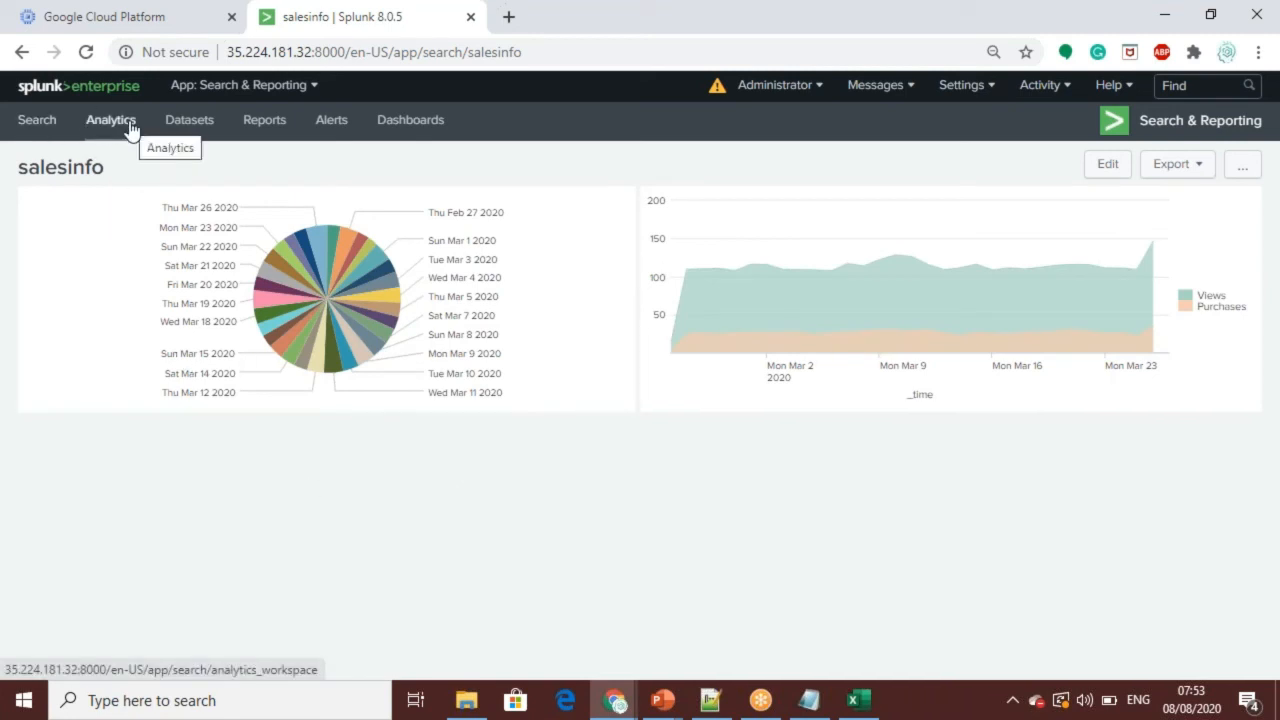
left_click(38, 121)
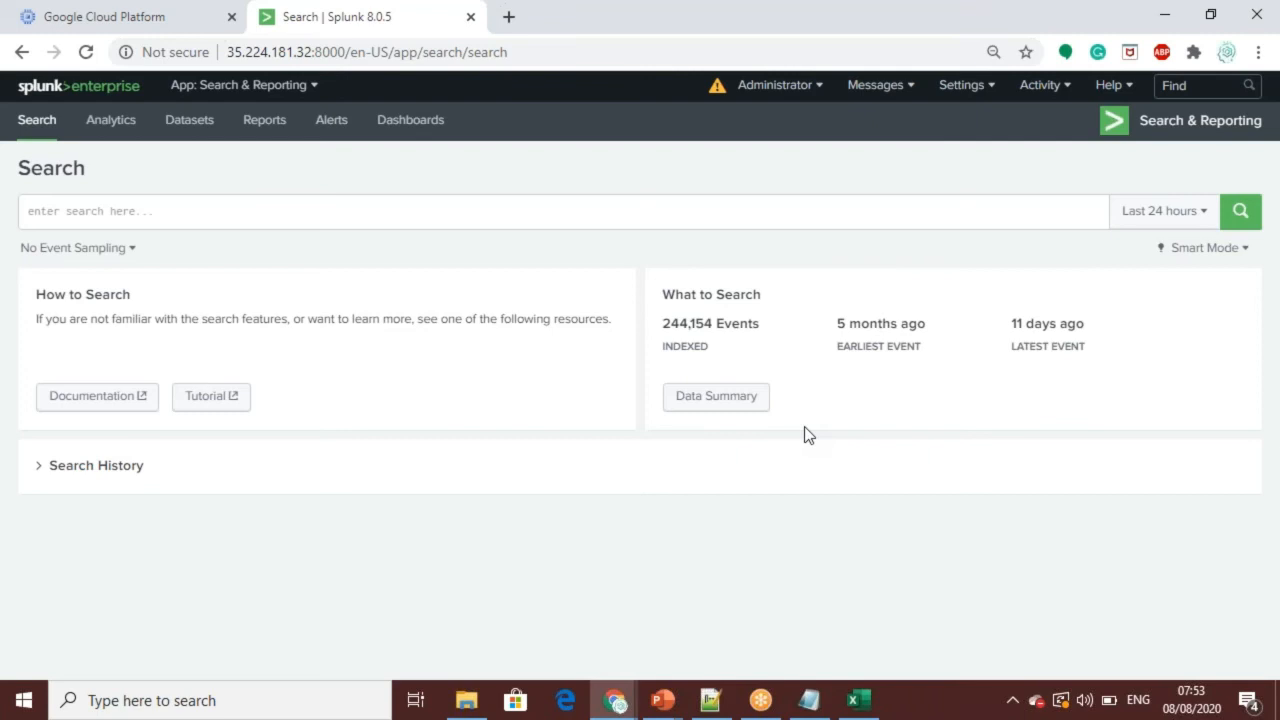
left_click(522, 50)
double_click(525, 52)
left_click(529, 53)
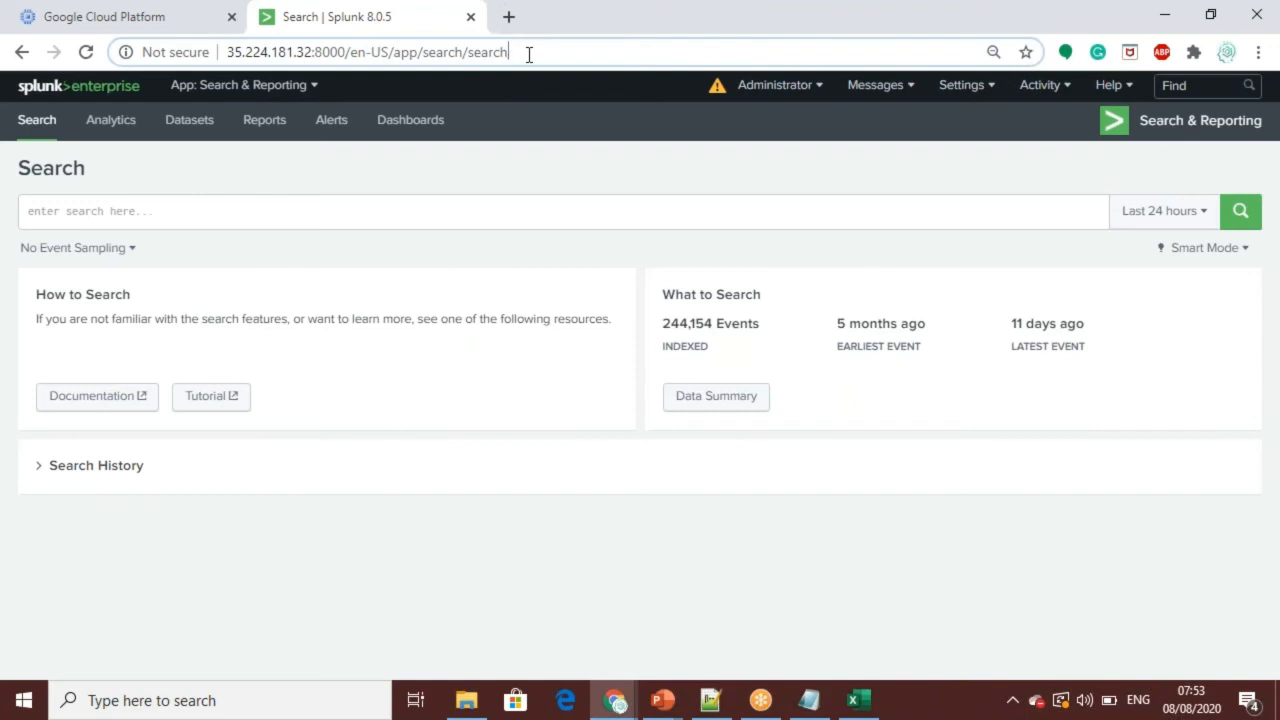
double_click(501, 52)
double_click(455, 60)
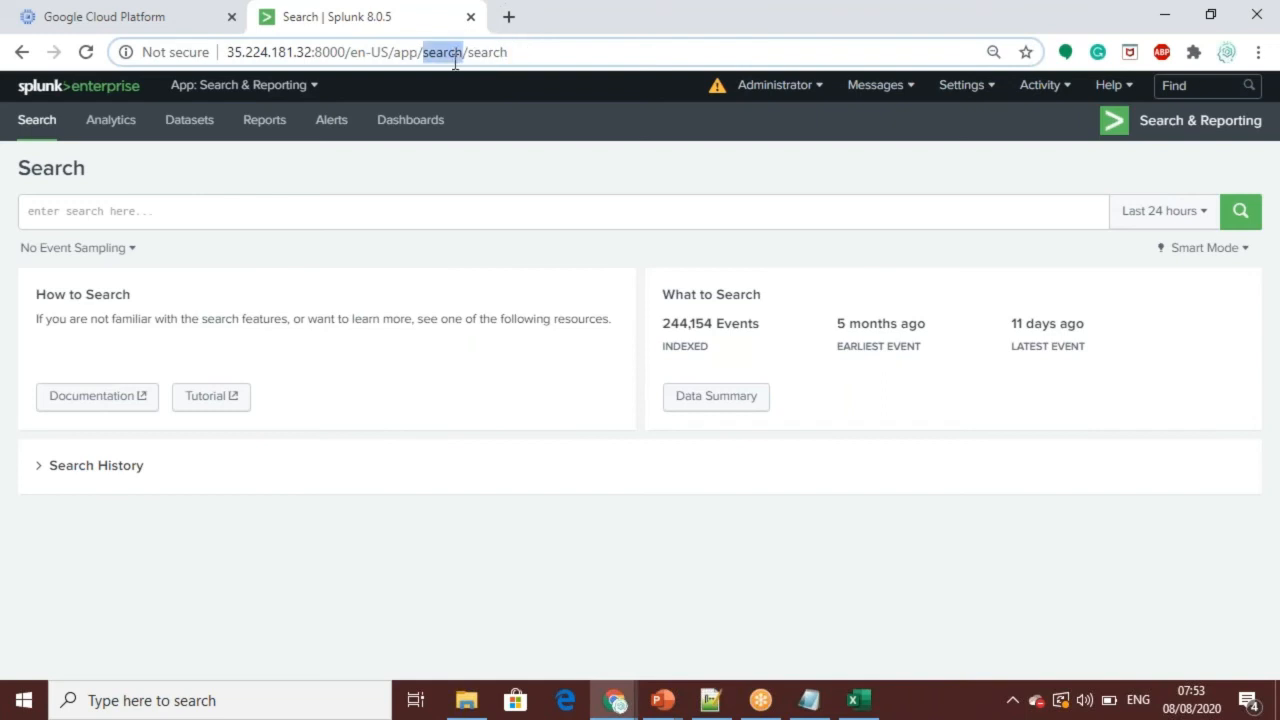
double_click(493, 55)
left_click(468, 55)
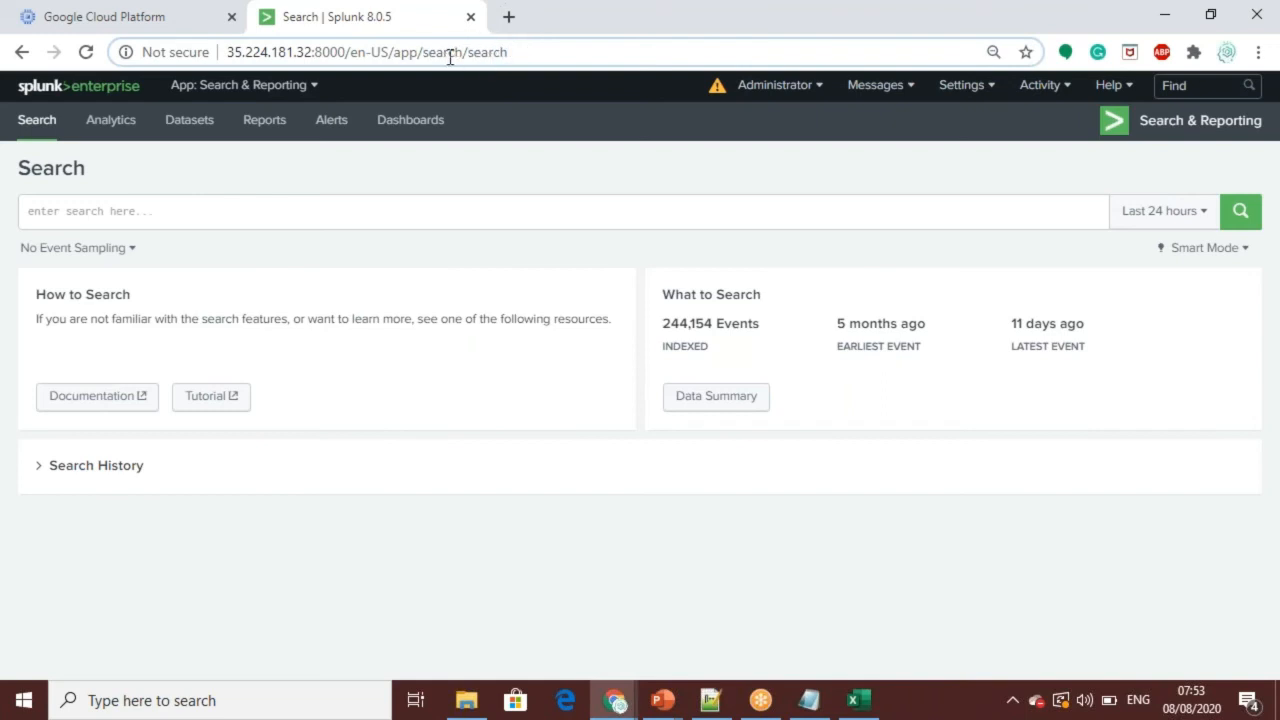
double_click(450, 55)
double_click(482, 52)
left_click(443, 55)
double_click(443, 55)
double_click(482, 52)
double_click(450, 55)
double_click(497, 55)
double_click(448, 55)
left_click(483, 55)
double_click(483, 55)
left_click(466, 55)
double_click(501, 55)
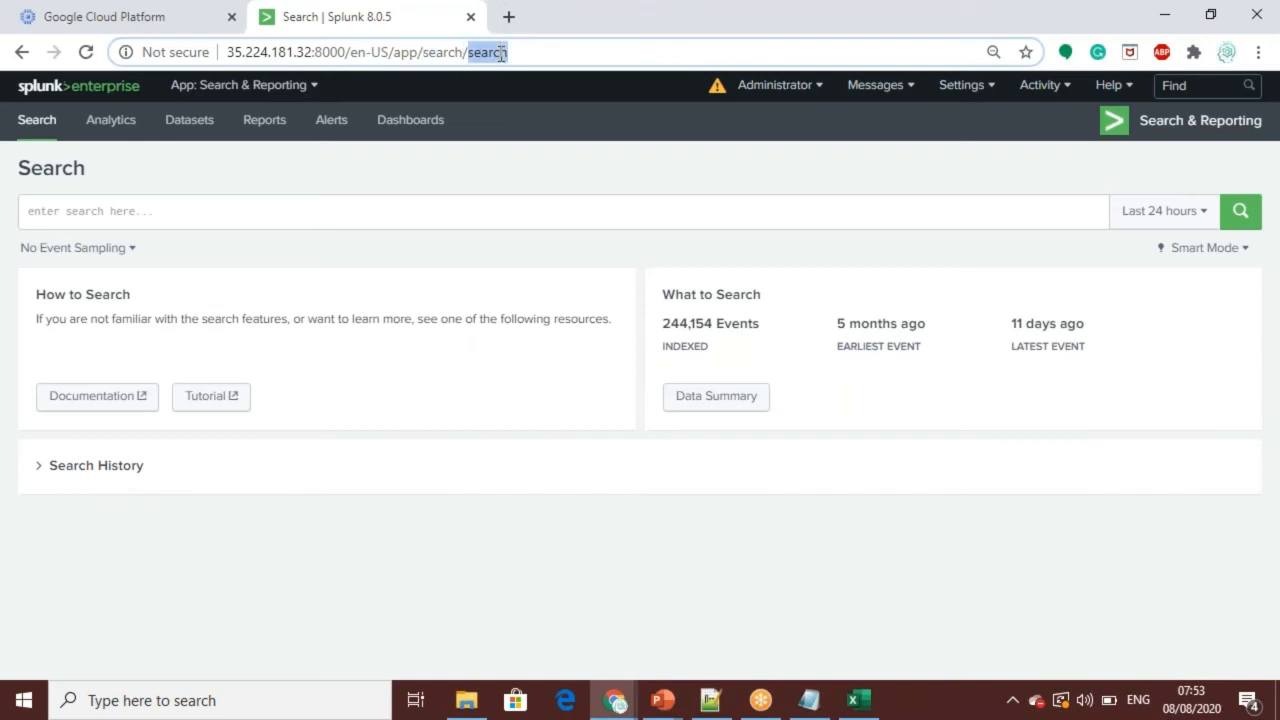
double_click(457, 52)
double_click(493, 52)
double_click(443, 52)
double_click(484, 52)
double_click(457, 52)
left_click(503, 52)
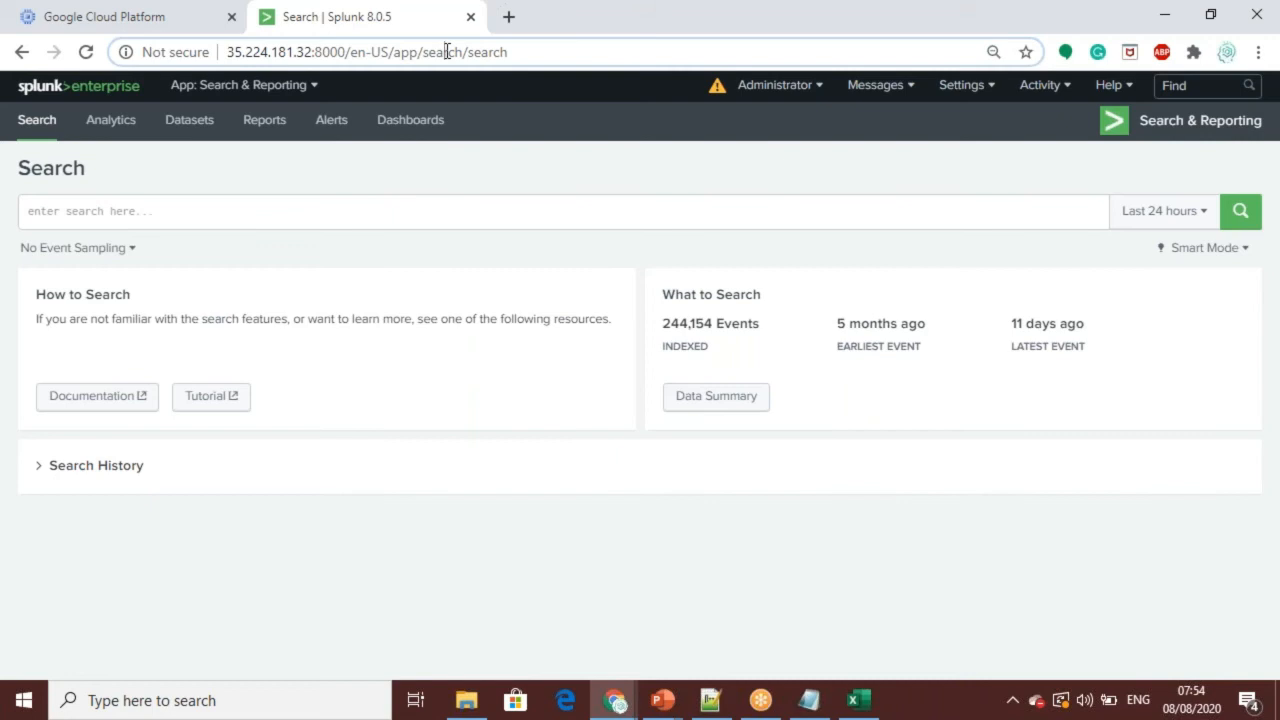
double_click(489, 51)
left_click(533, 57)
double_click(506, 52)
left_click(526, 57)
double_click(495, 52)
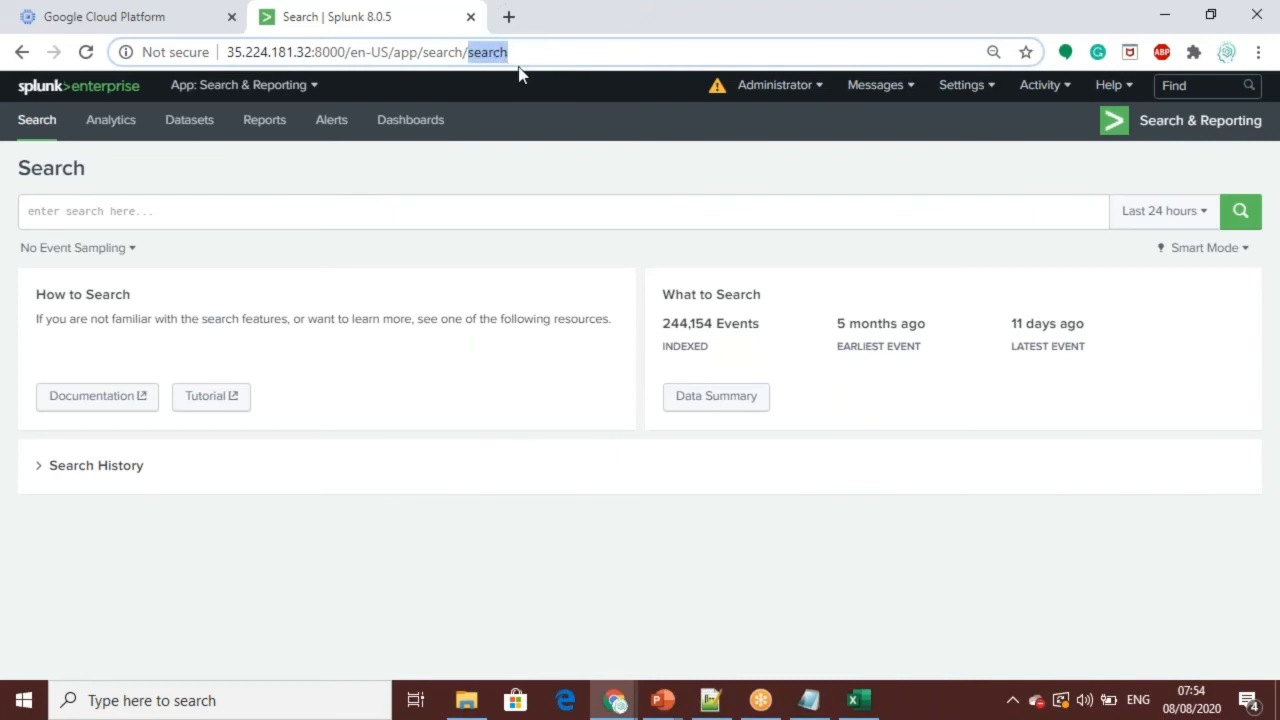
left_click(524, 56)
double_click(523, 55)
double_click(445, 55)
left_click(476, 54)
double_click(527, 53)
left_click(466, 53)
double_click(481, 56)
left_click(513, 57)
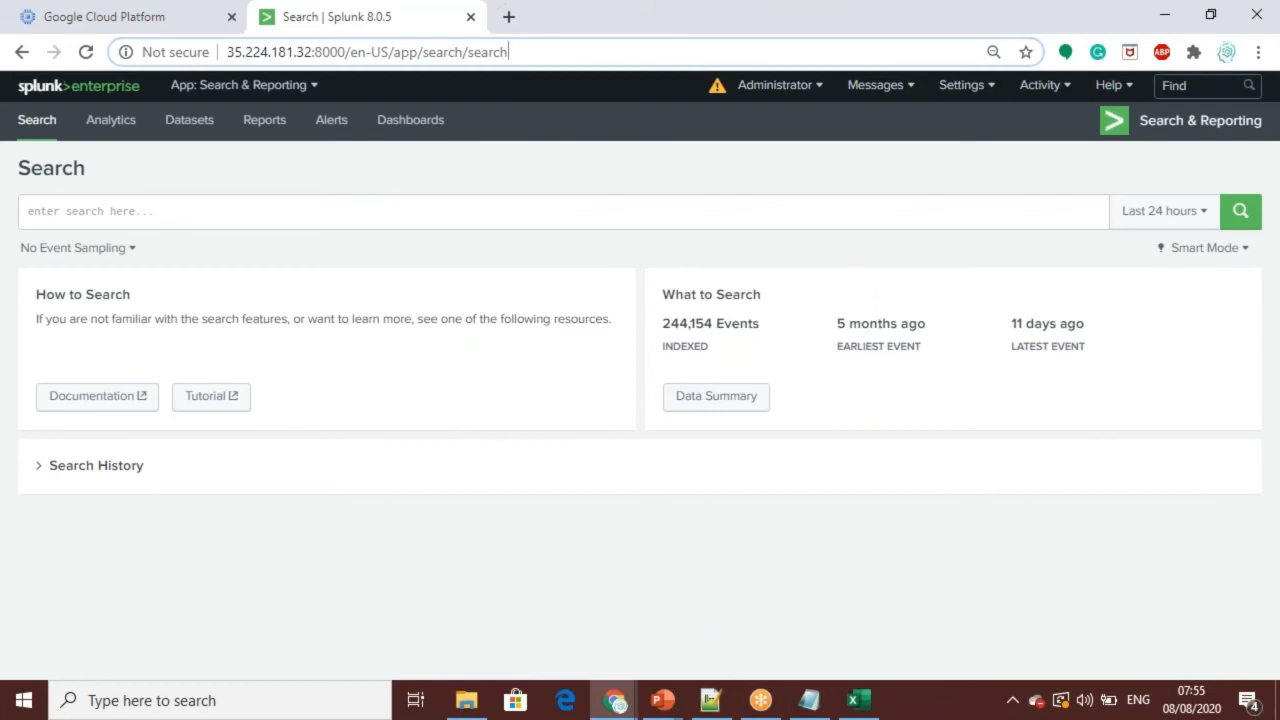
Step: Review the users list and the new user form with its assignable roles, leave without creating a user, and return to Search
left_click(996, 88)
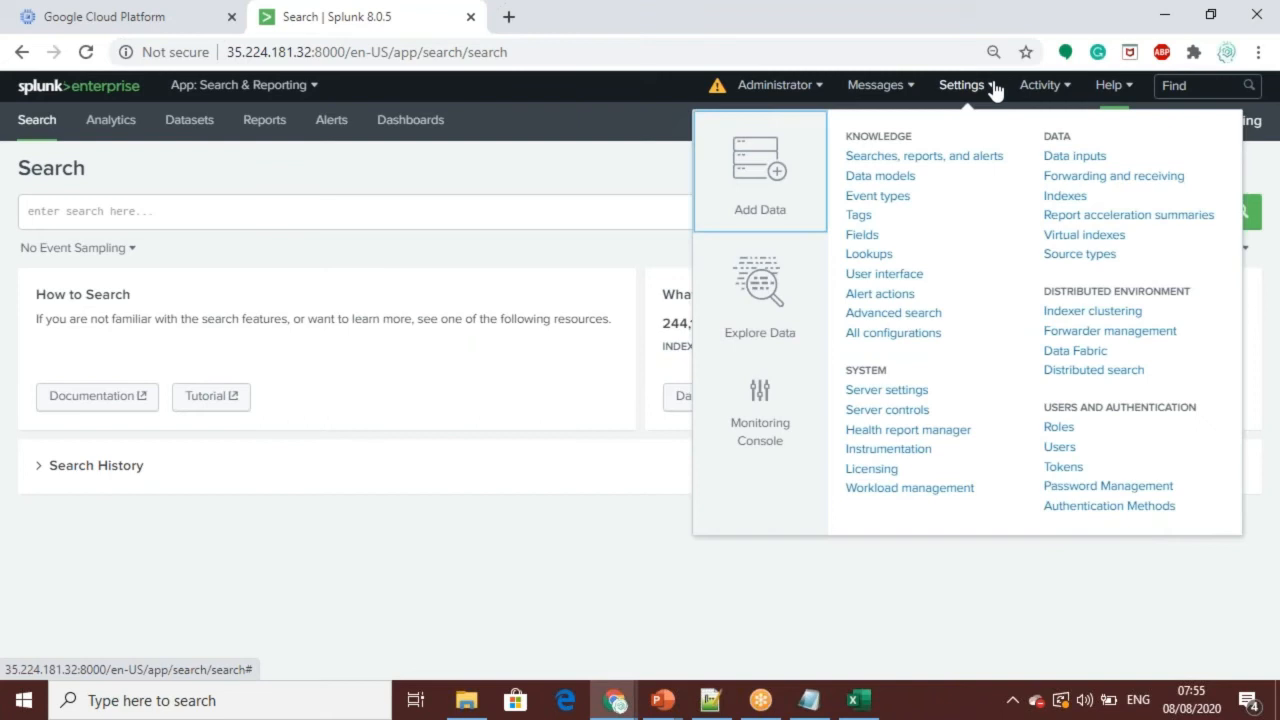
left_click(1060, 448)
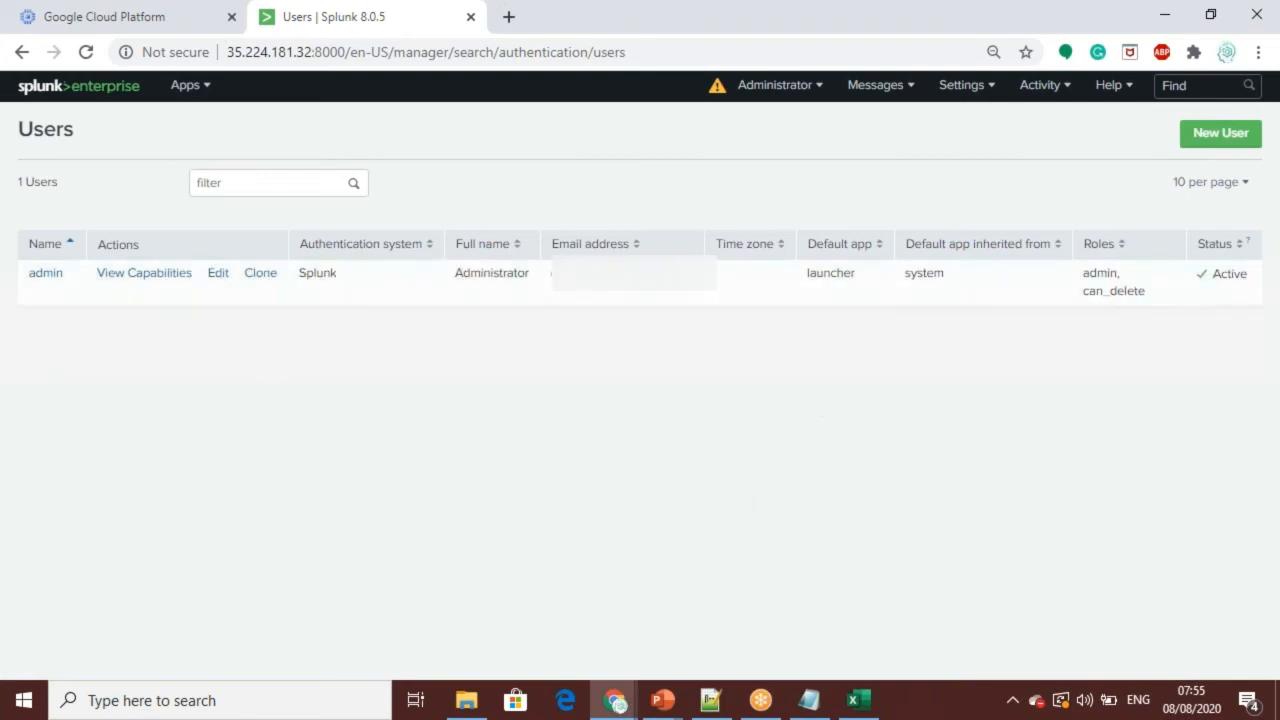
left_click(1216, 135)
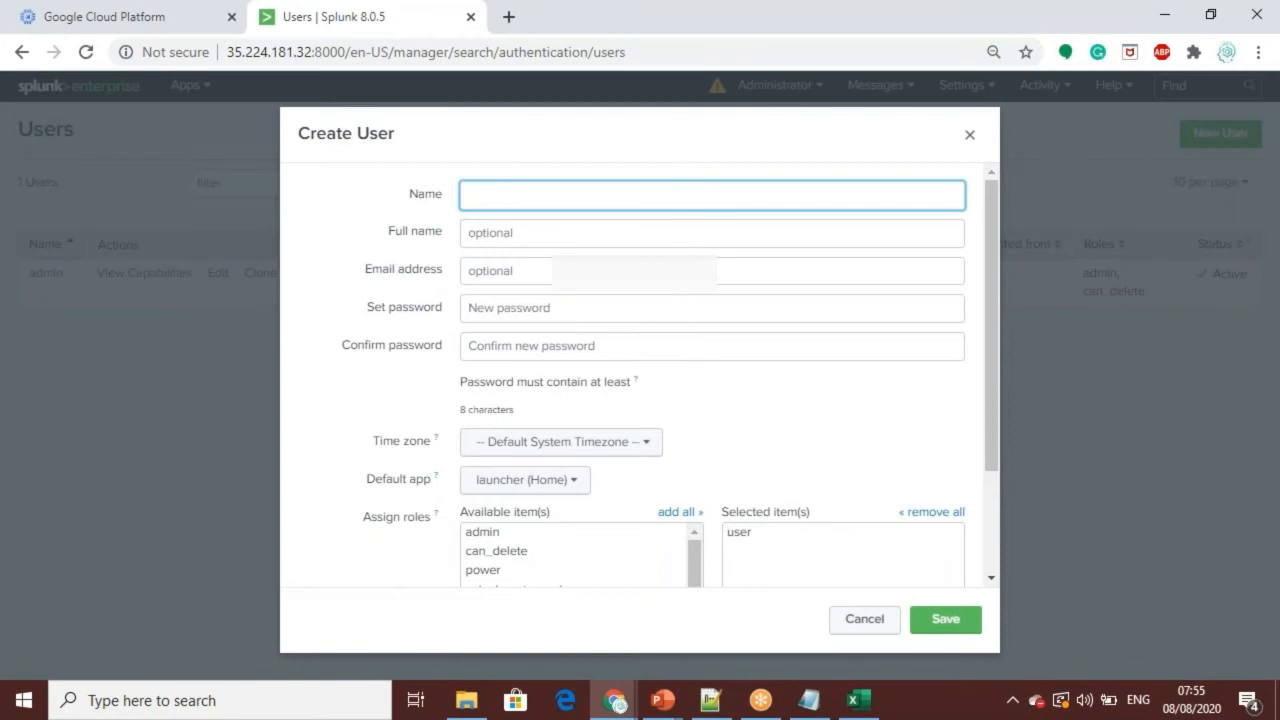
left_click_drag(989, 237, 996, 360)
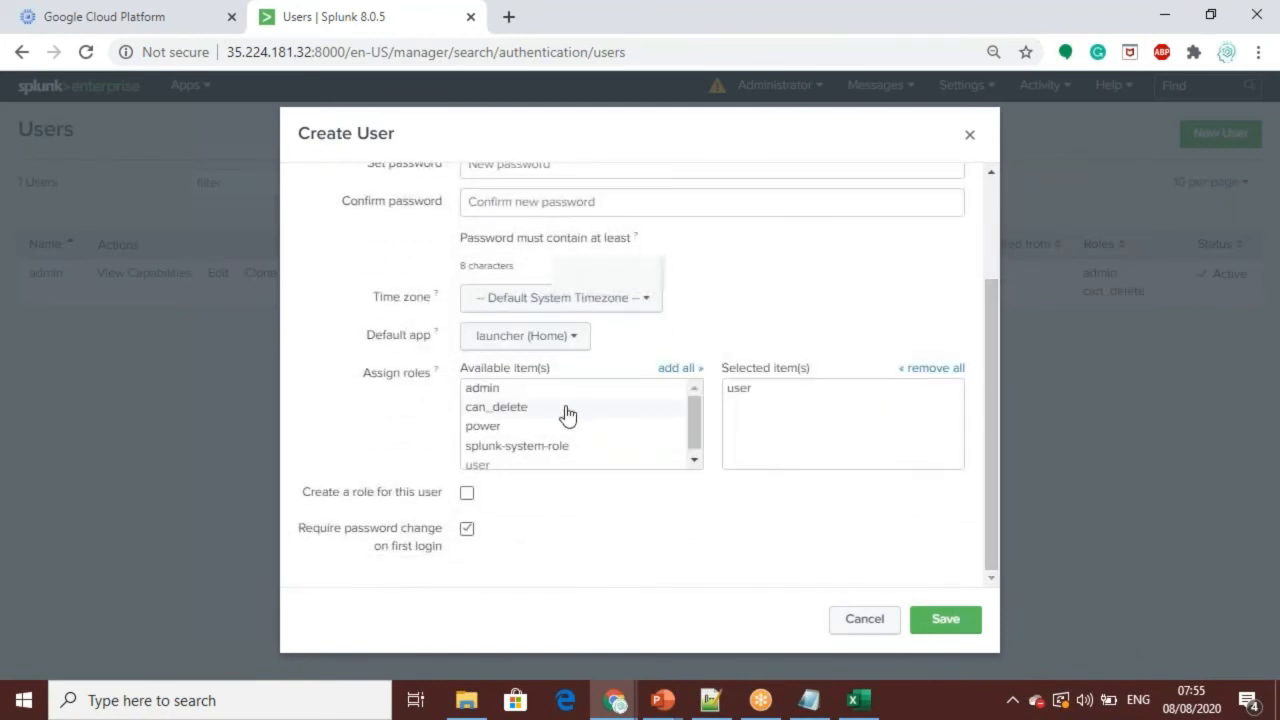
left_click(694, 461)
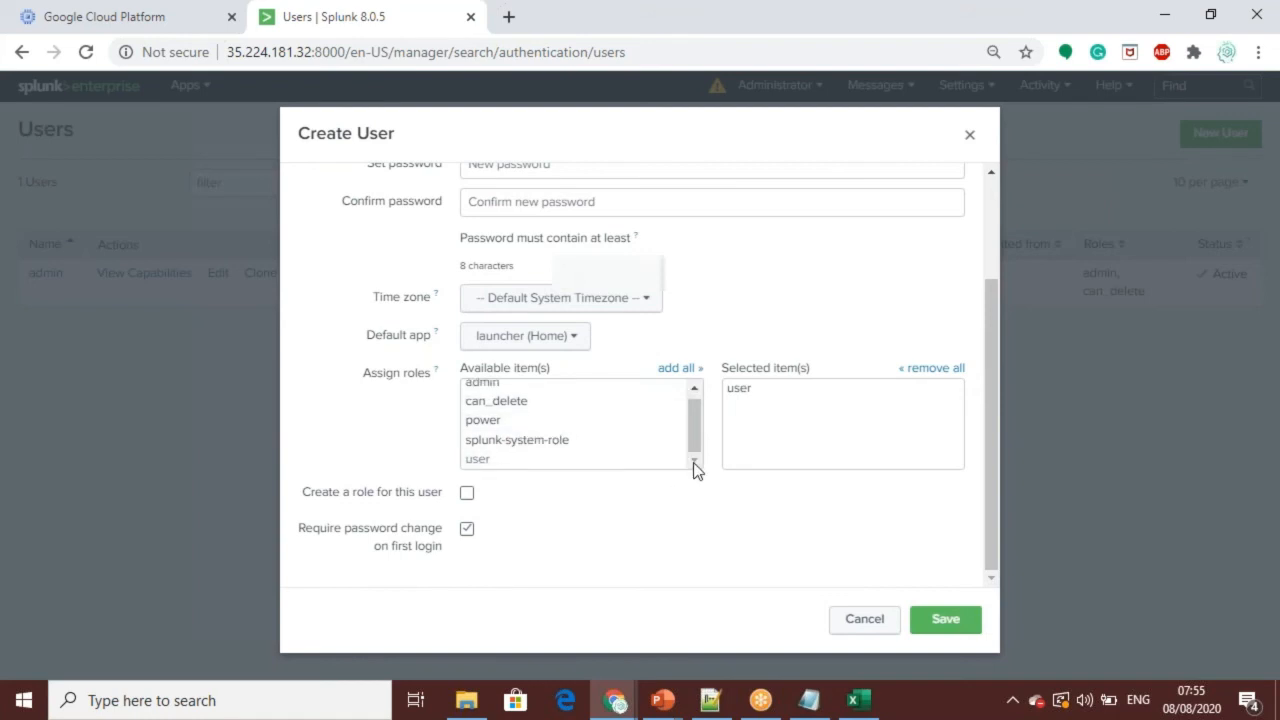
left_click_drag(693, 433, 687, 509)
scroll(998, 213, "up", 3)
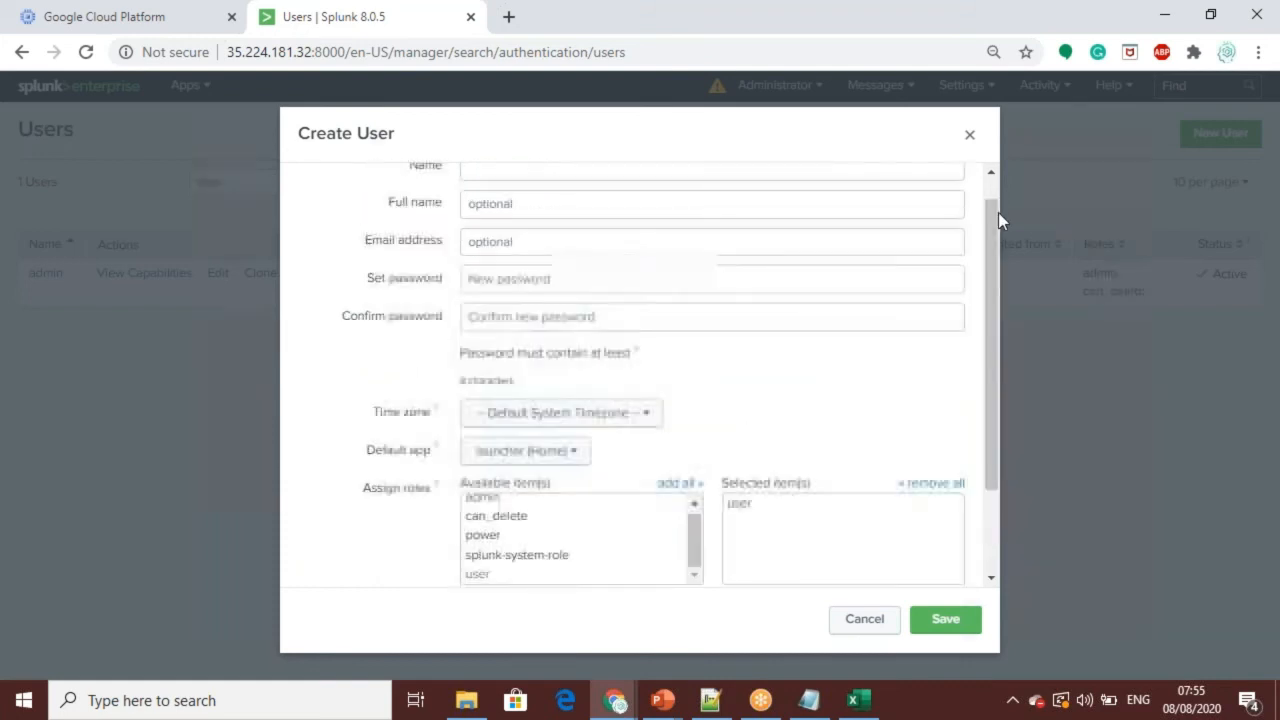
left_click(864, 619)
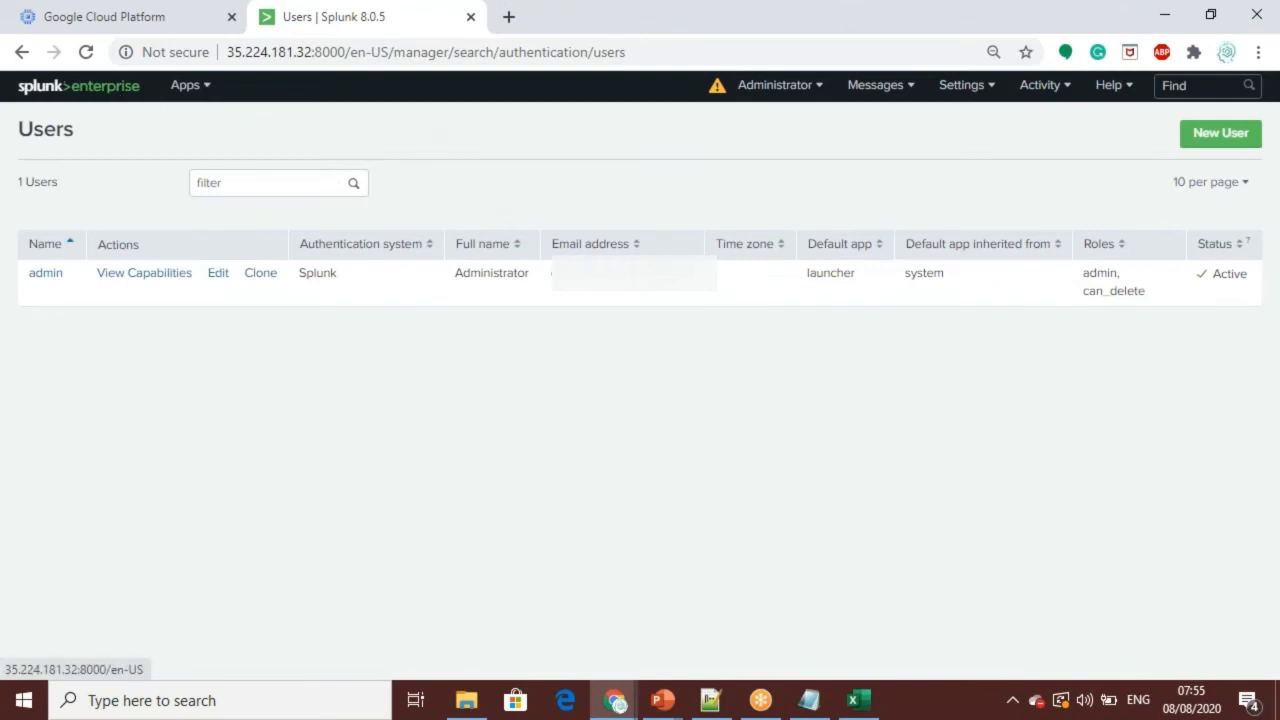
left_click(23, 53)
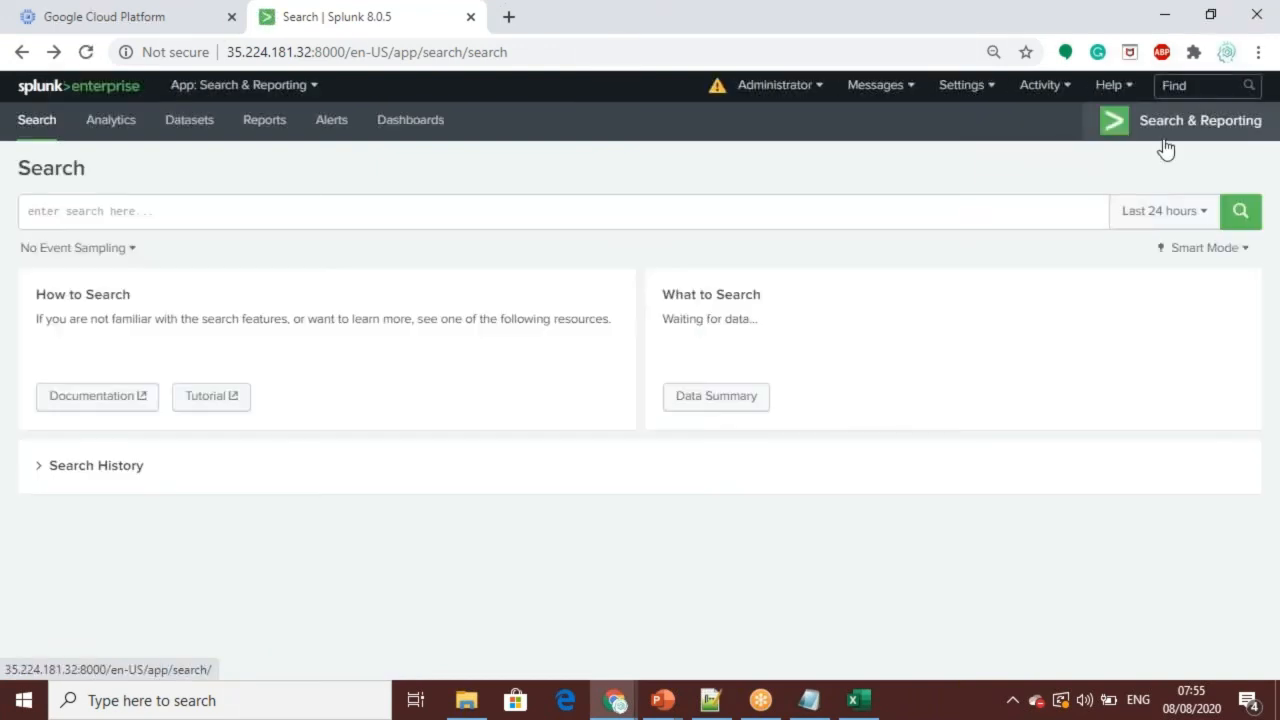
Step: Review the authentication methods, select LDAP as the external method, and open the form for a new LDAP strategy
left_click(990, 90)
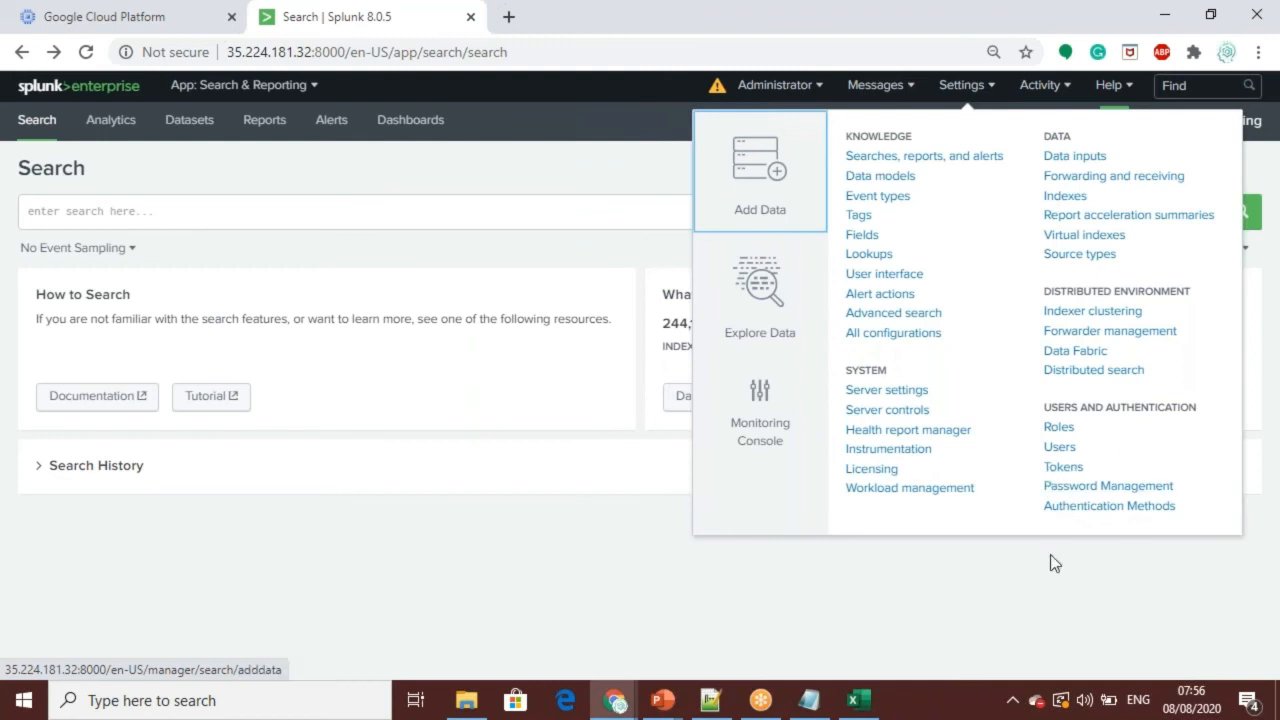
left_click(1091, 512)
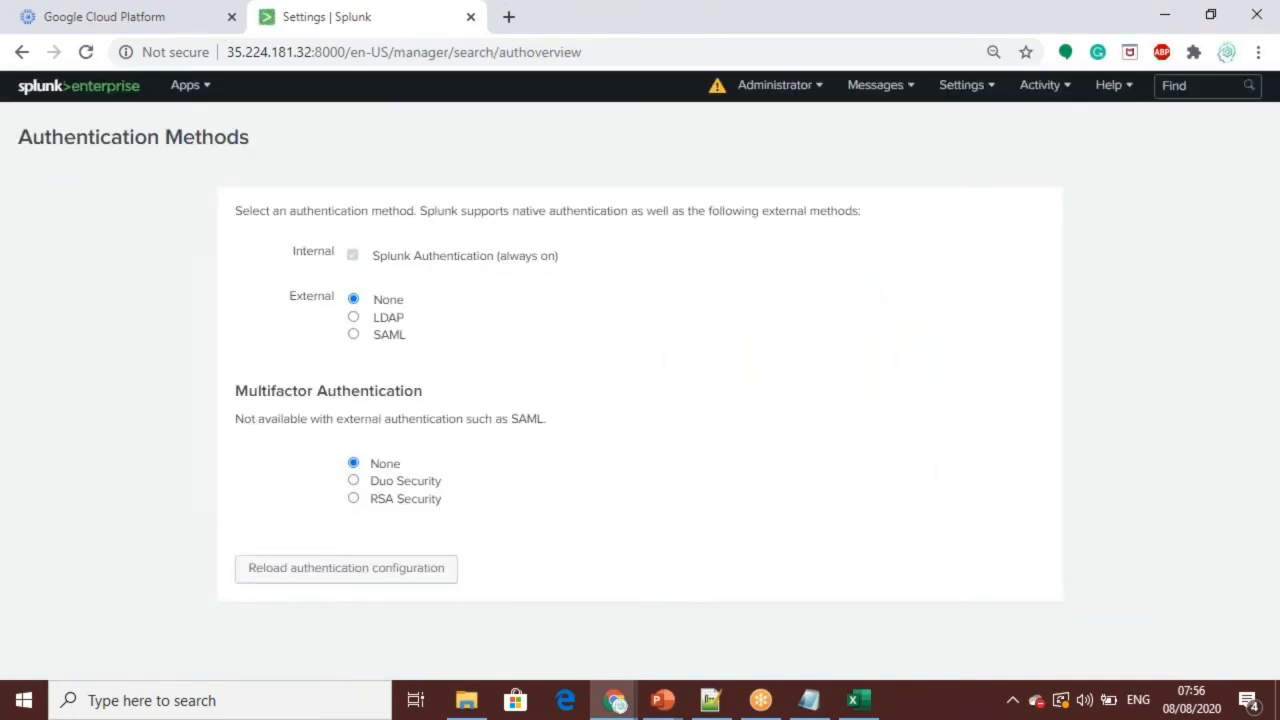
left_click(354, 318)
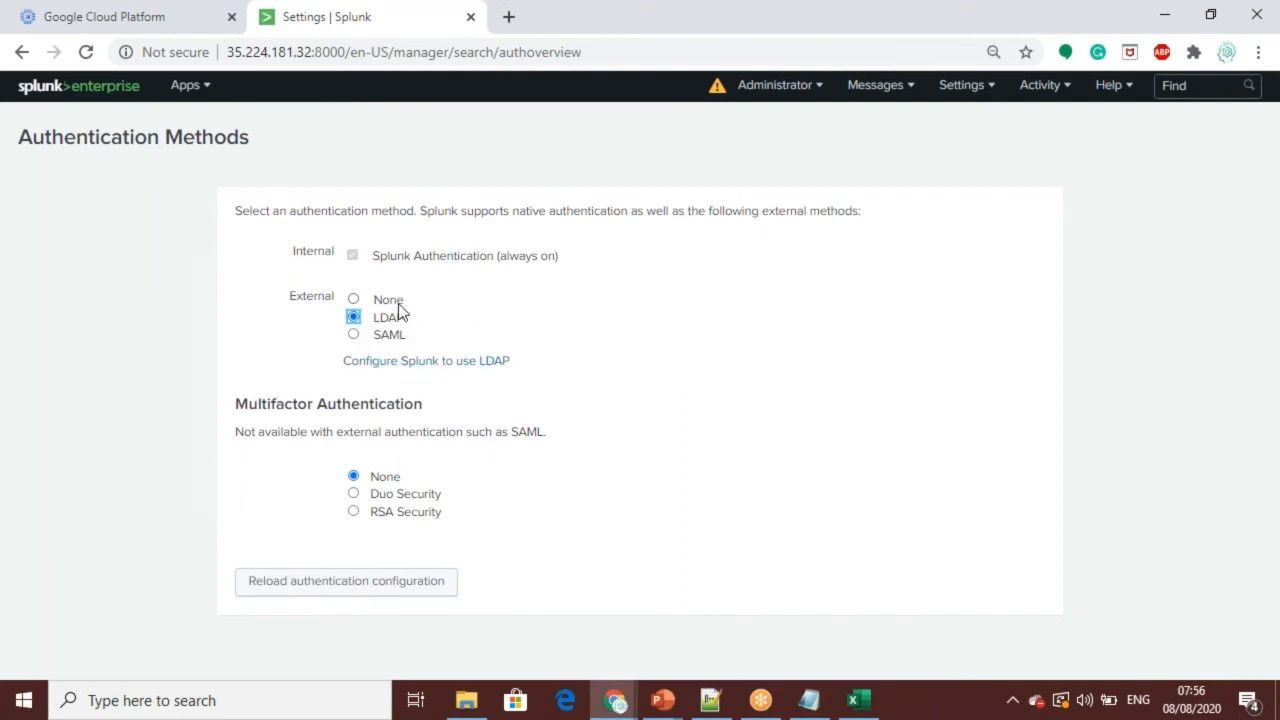
left_click(463, 368)
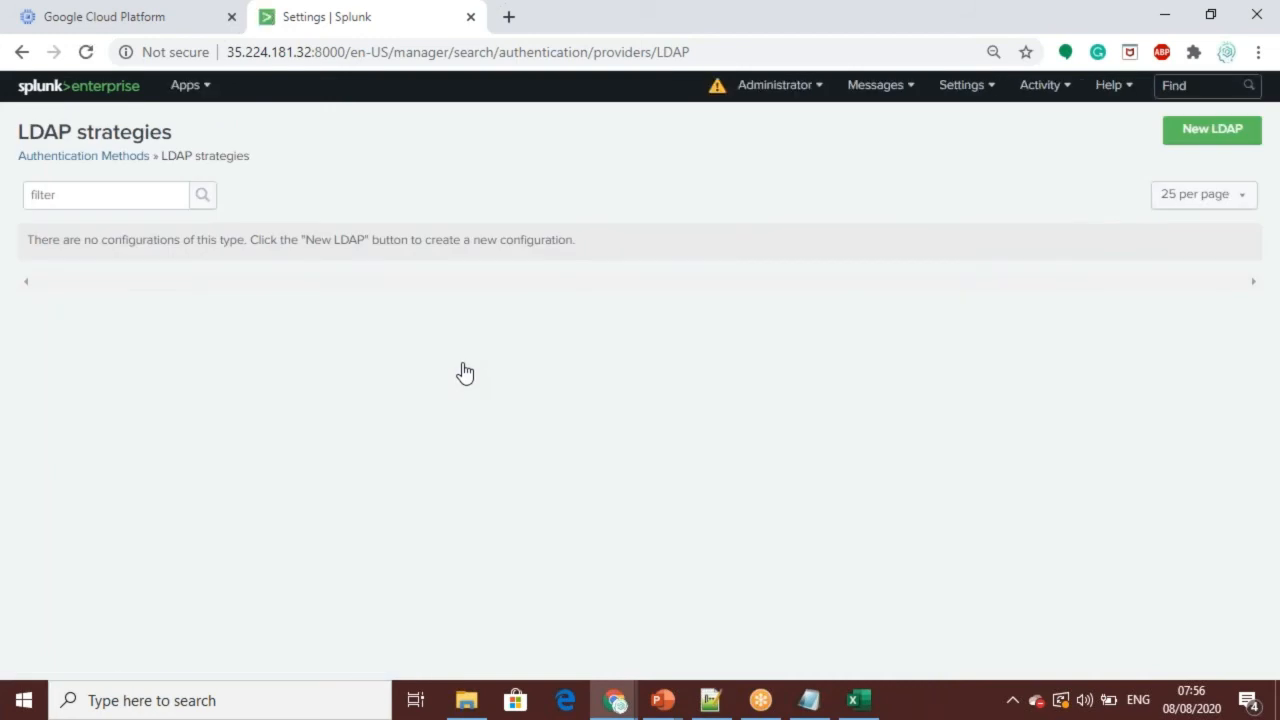
left_click(1196, 140)
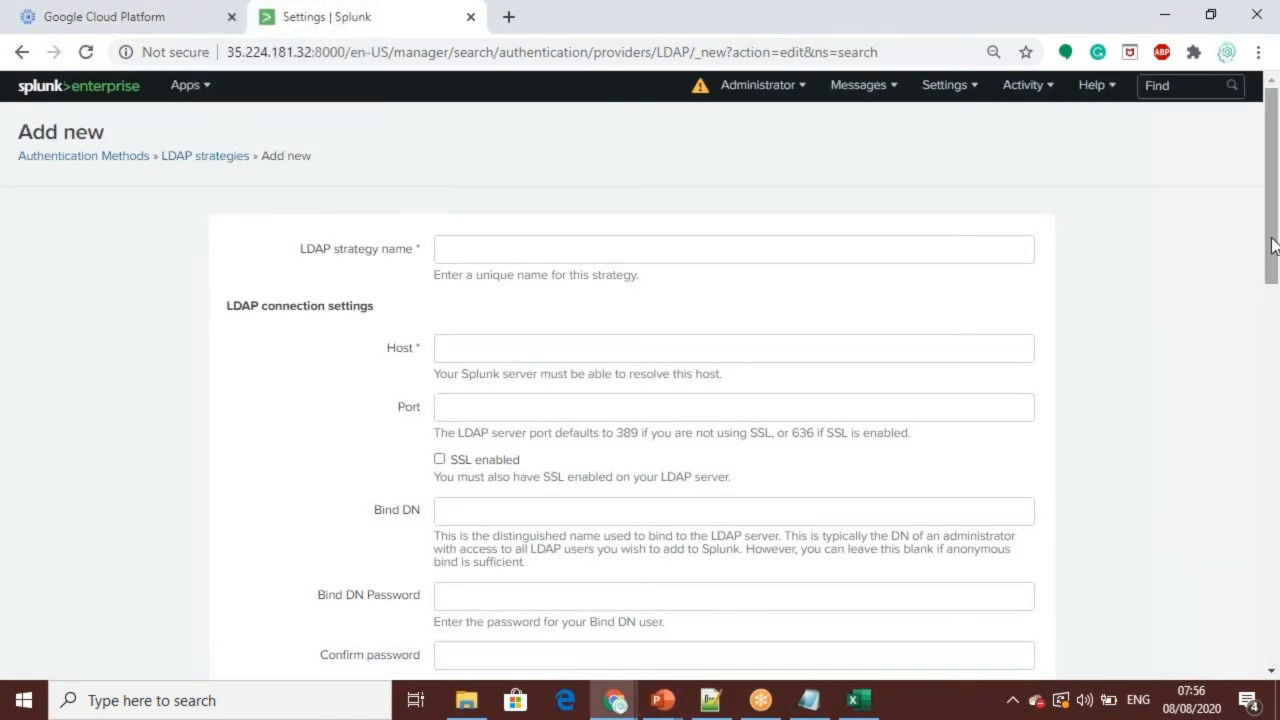
right_click(1274, 493)
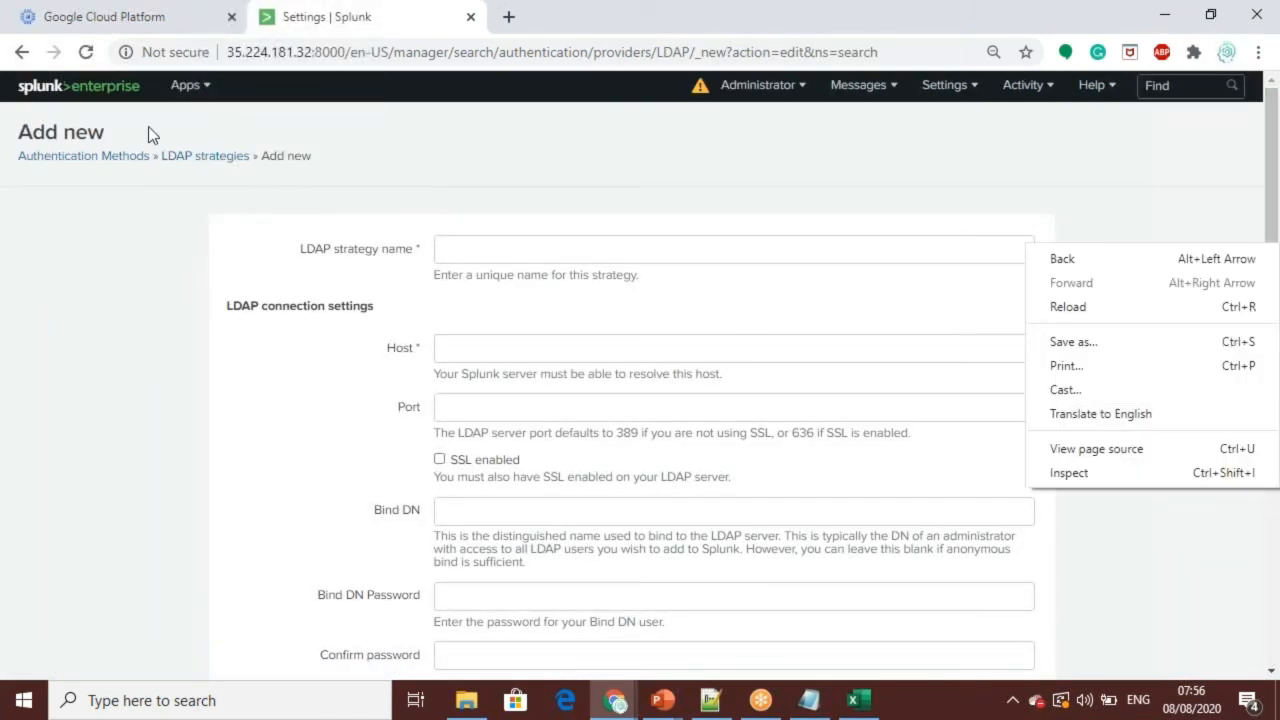
Step: Leave the new LDAP strategy form without creating a strategy and return through Authentication Methods to the Search page
left_click(24, 55)
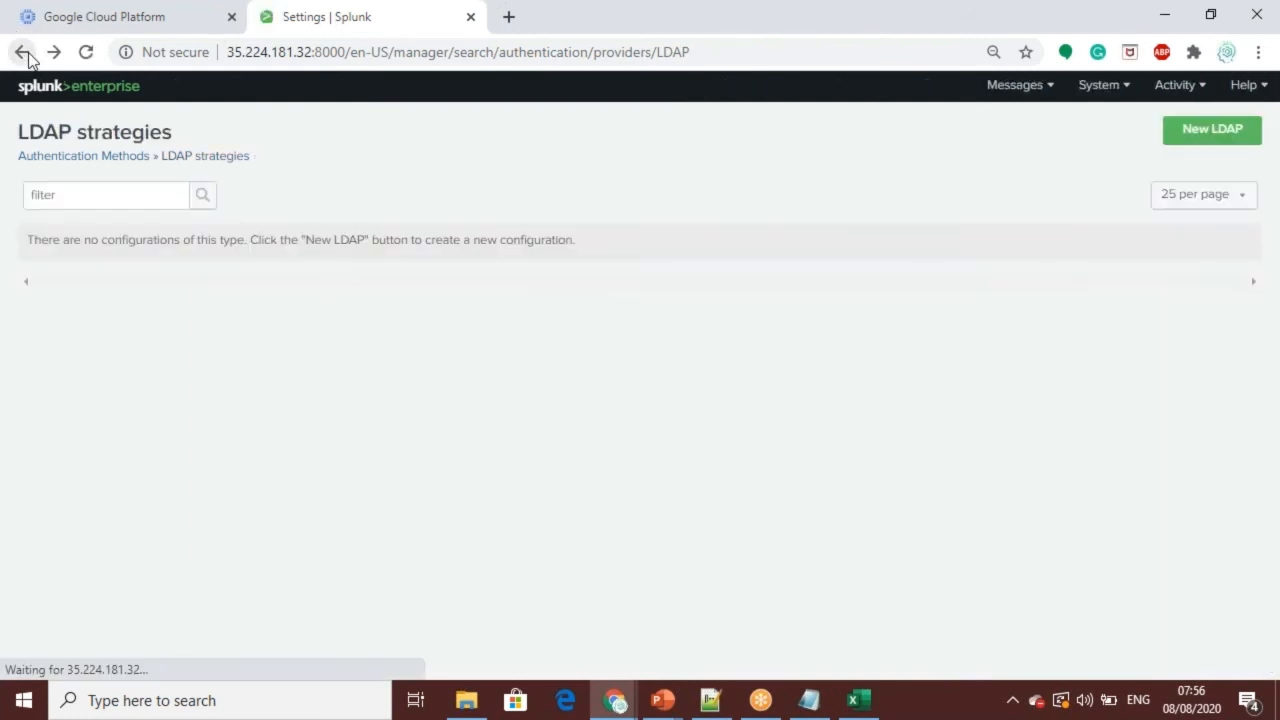
left_click(24, 53)
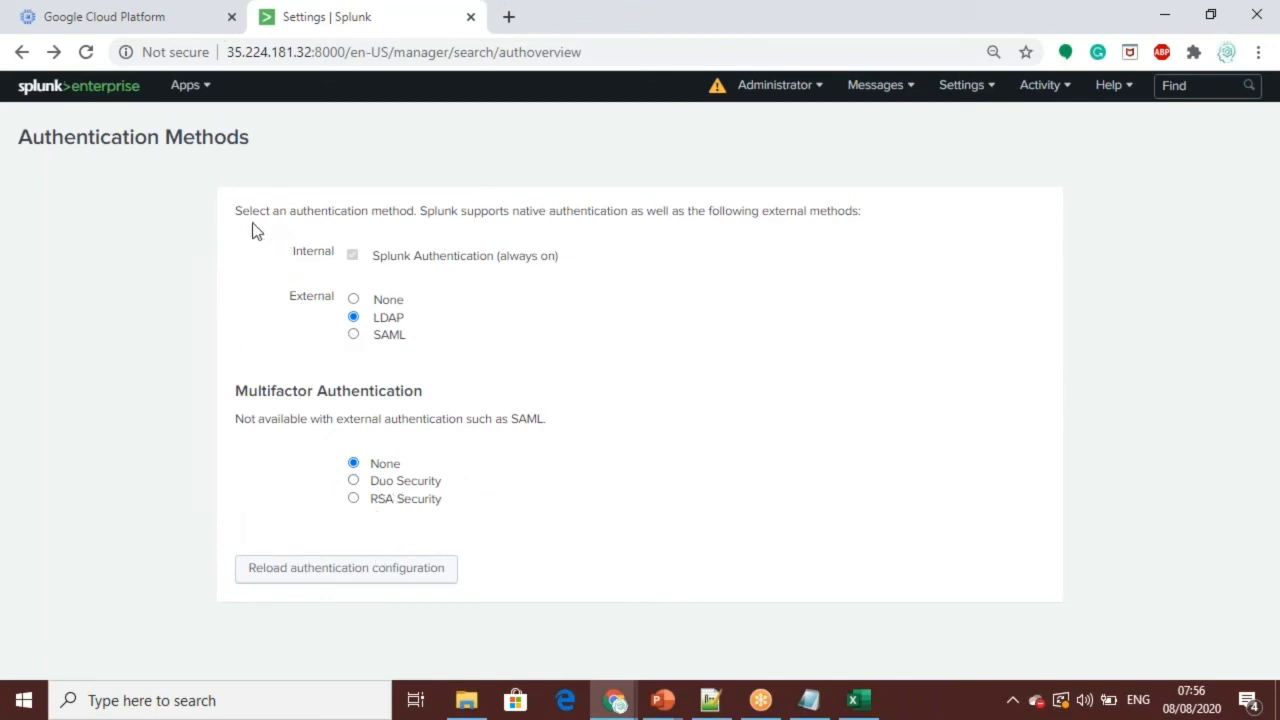
left_click(23, 57)
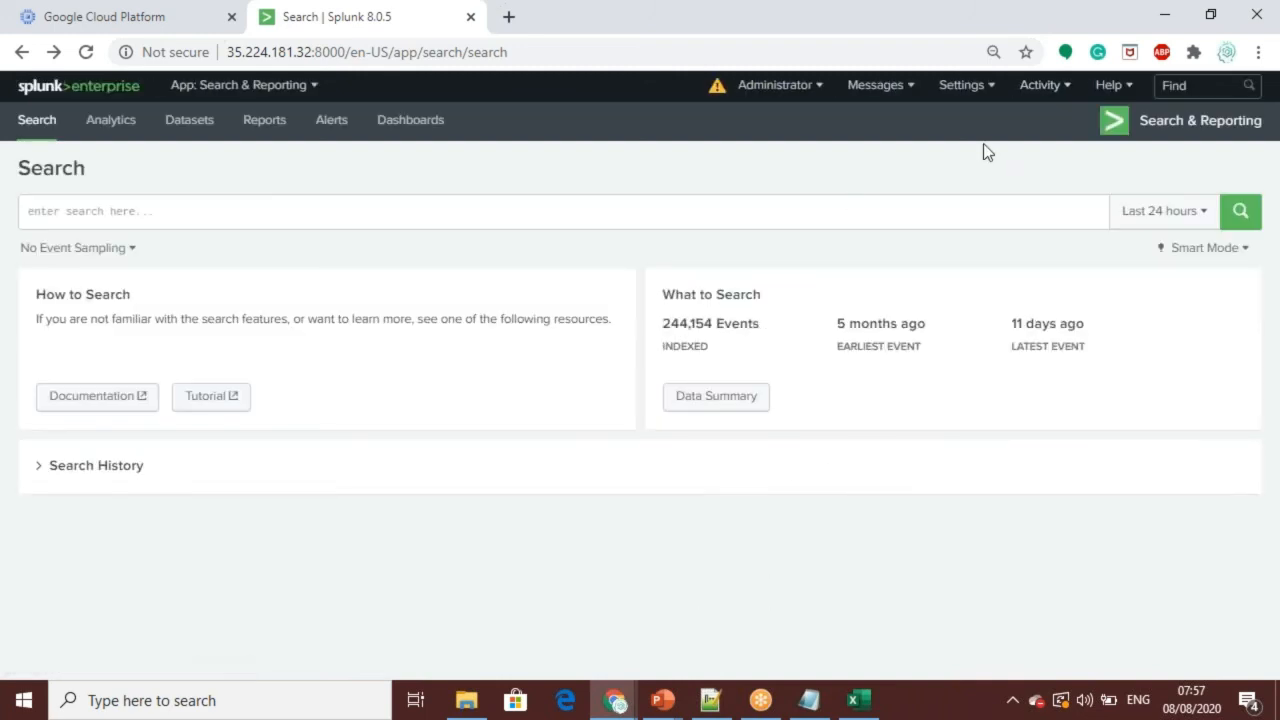
left_click(383, 219)
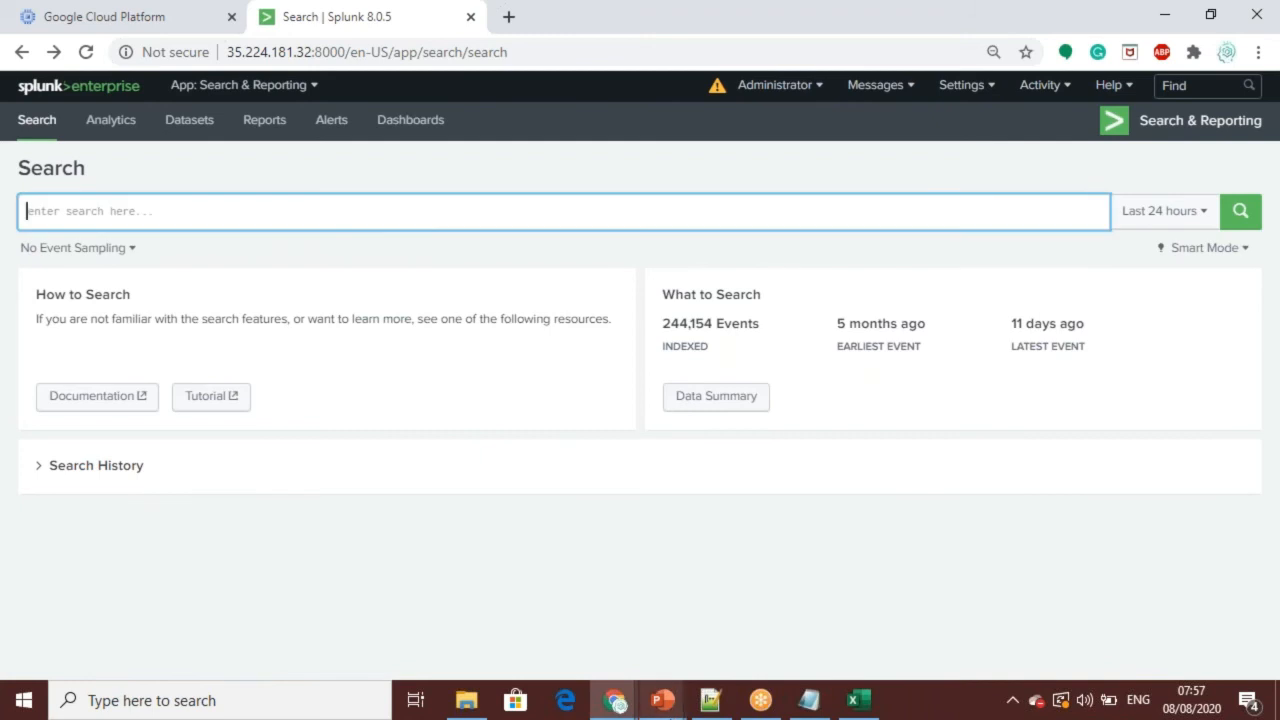
left_click(662, 700)
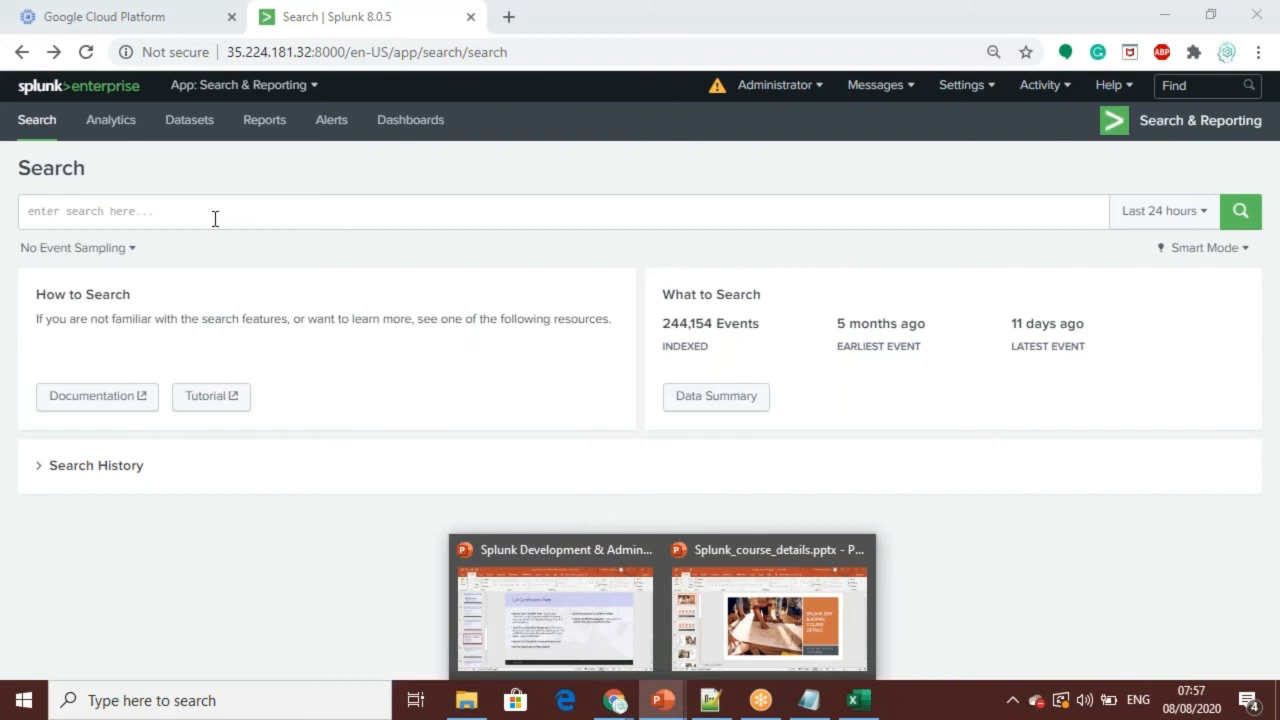
left_click(381, 255)
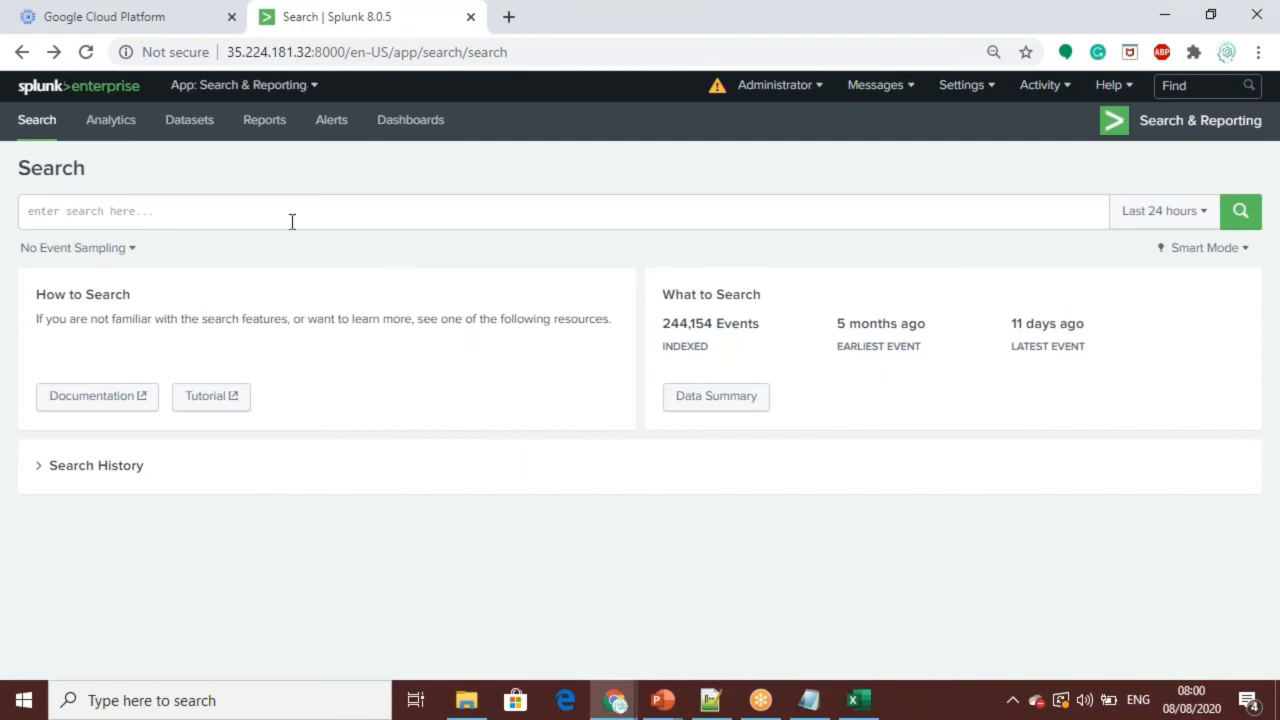
Step: Switch to the Google Cloud Platform VM instances list, review the splunk-demo instance, and return to the Splunk Search page
left_click(157, 14)
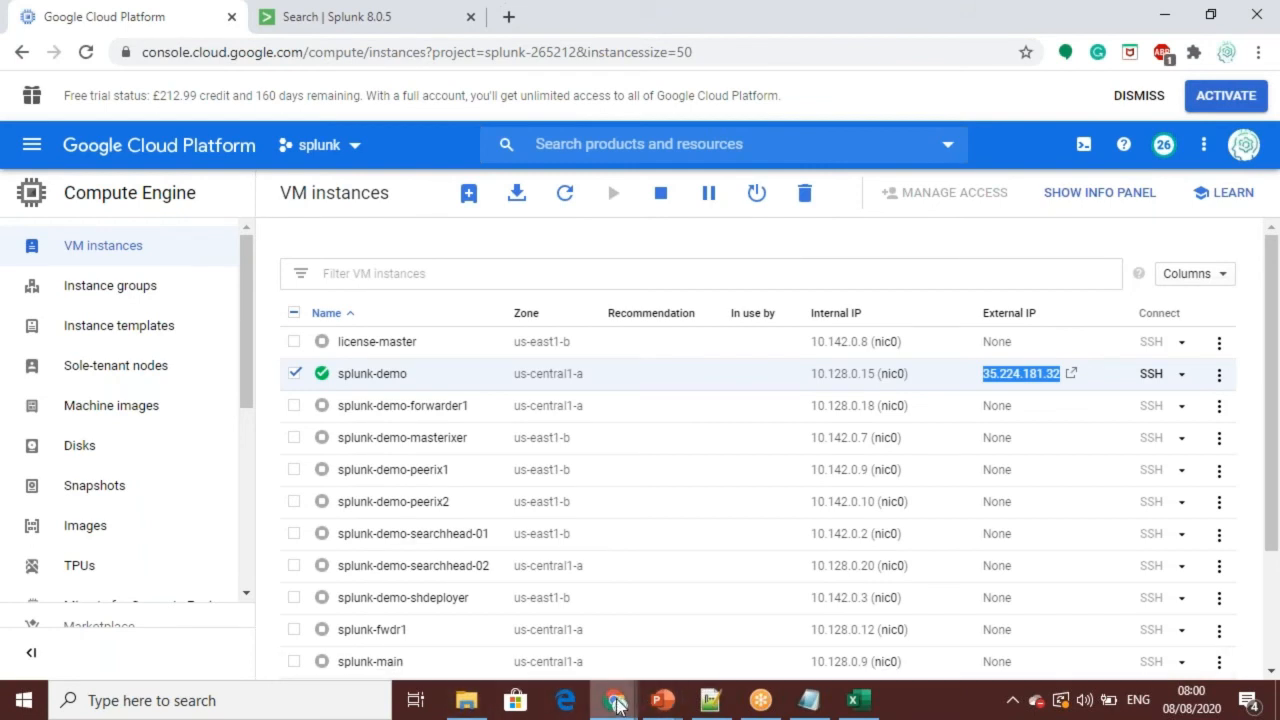
mouse_move(617, 705)
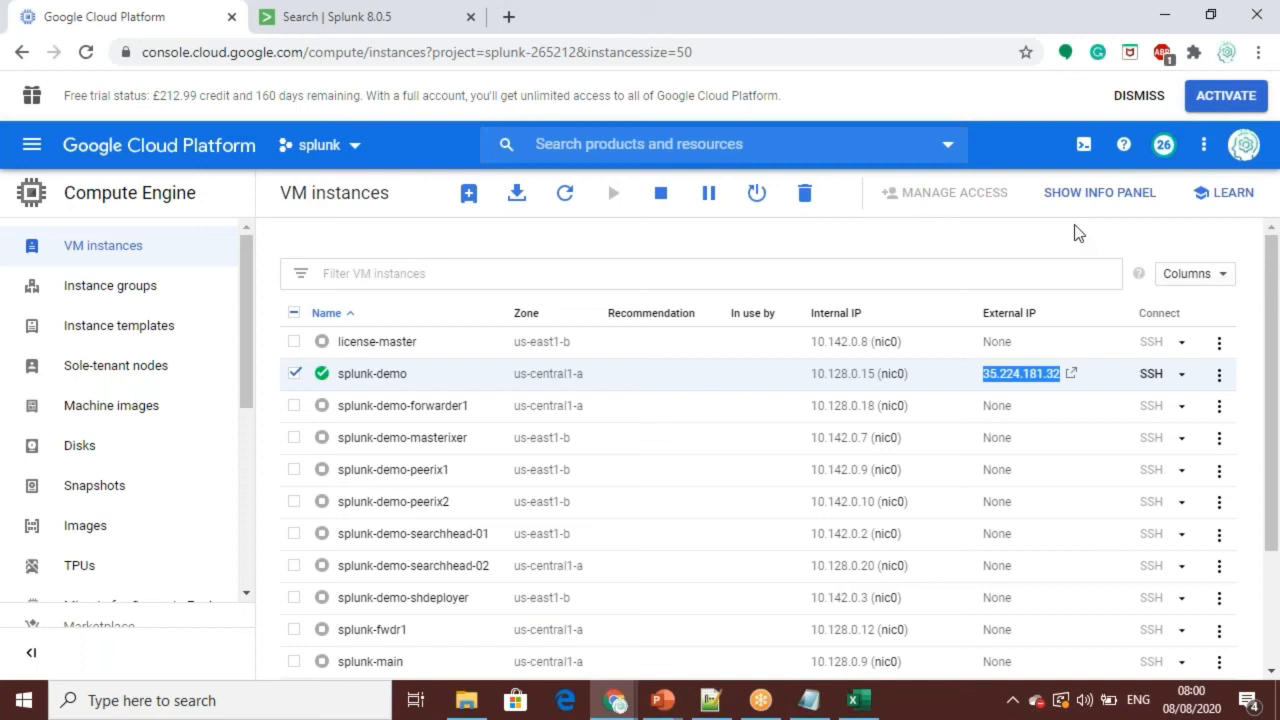
left_click(626, 706)
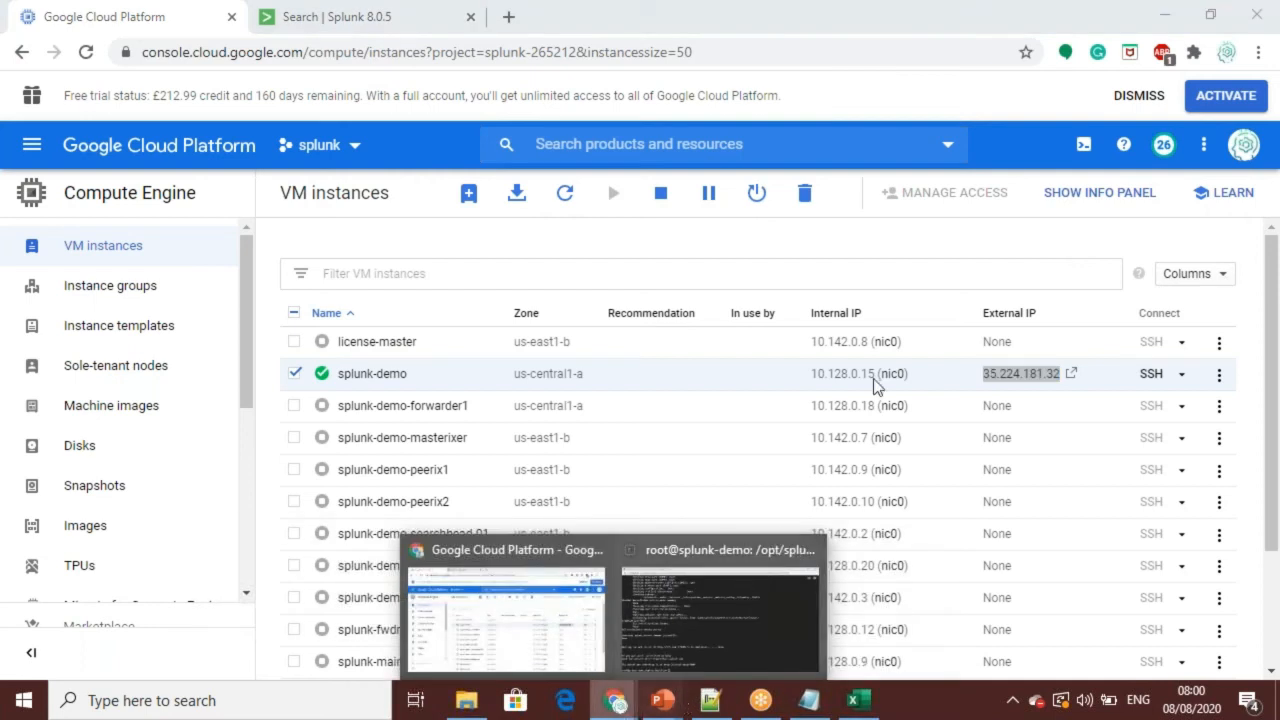
left_click(1097, 28)
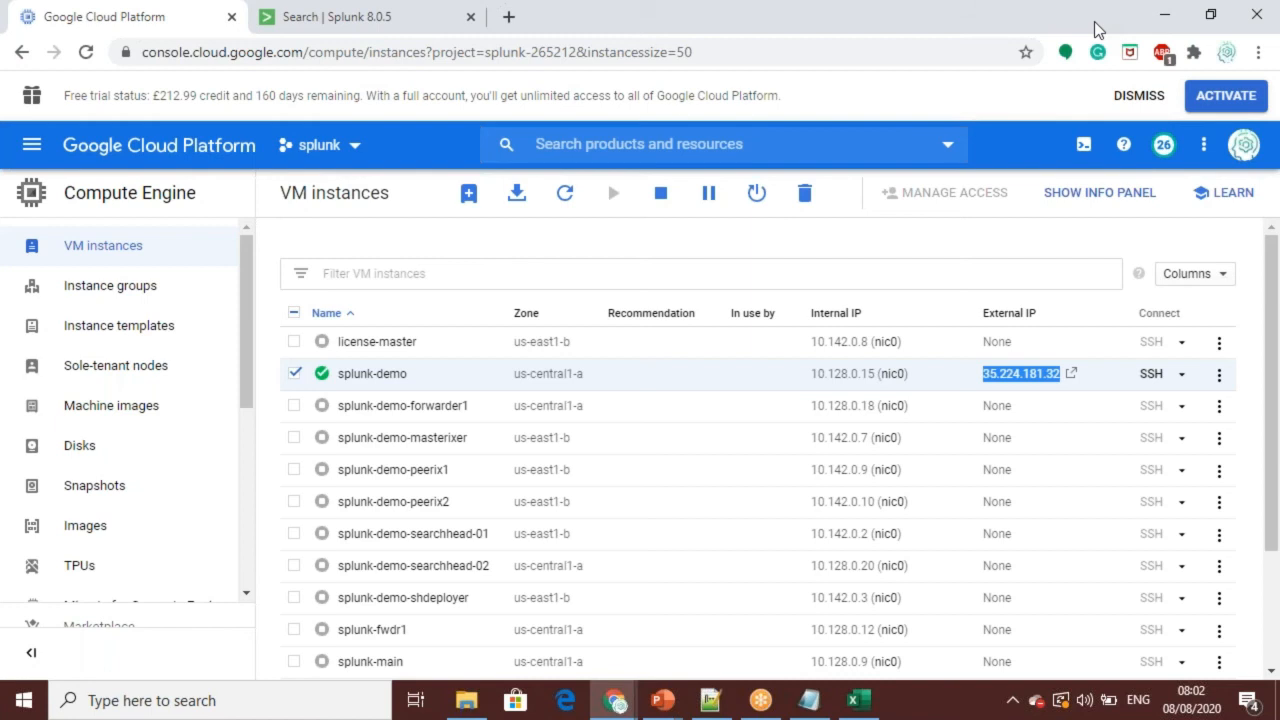
left_click(320, 22)
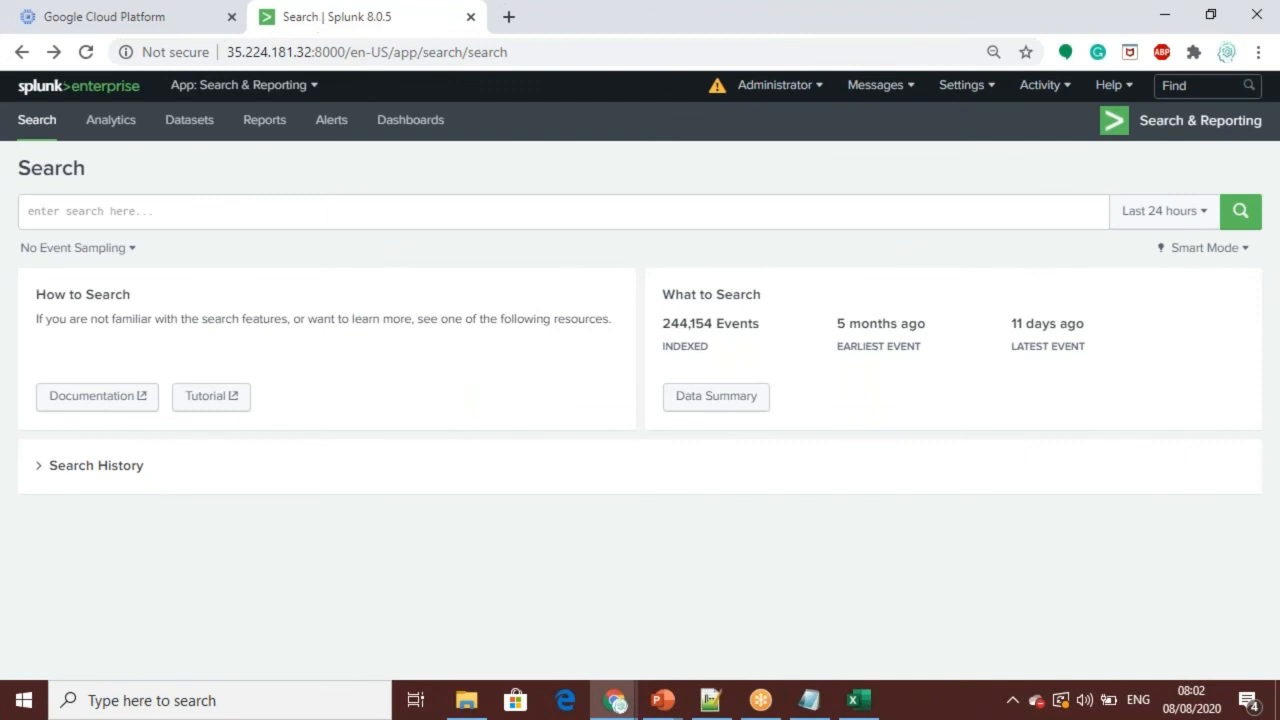
Step: Switch to Splunk_course_details.pptx in PowerPoint, start its slide show, and advance to the Course Outline – Section One slide
left_click(660, 702)
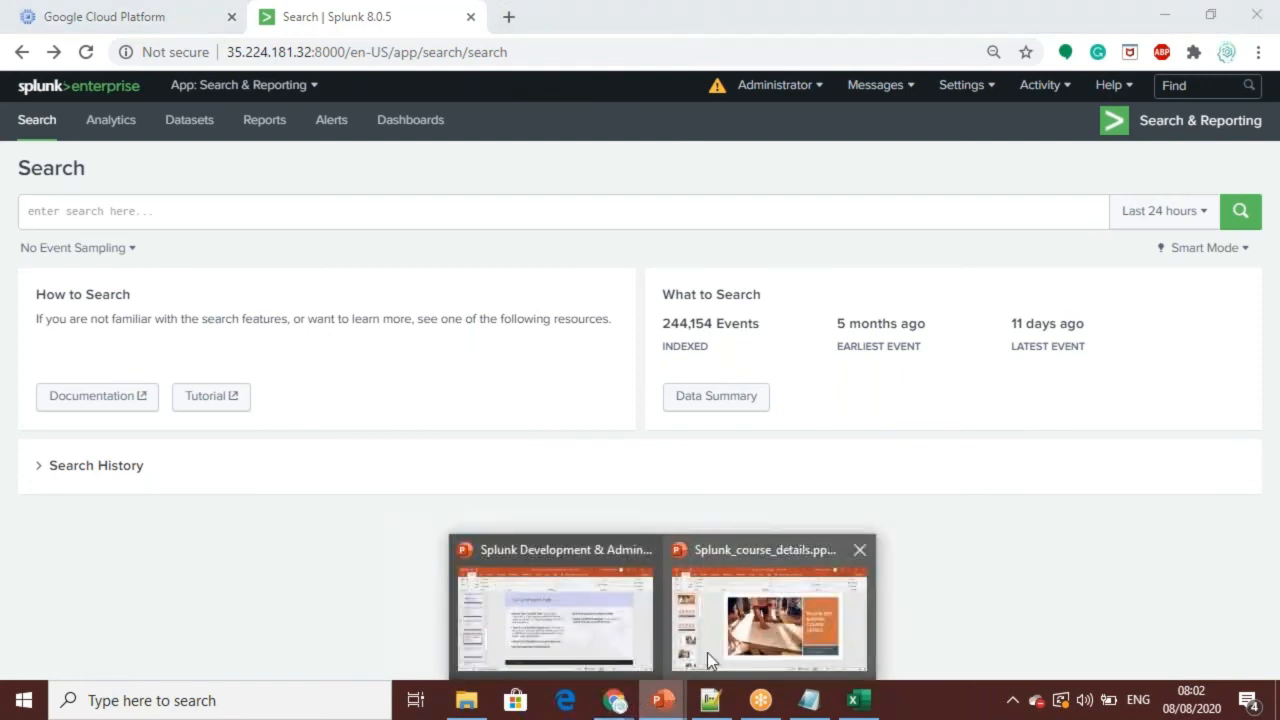
left_click(757, 618)
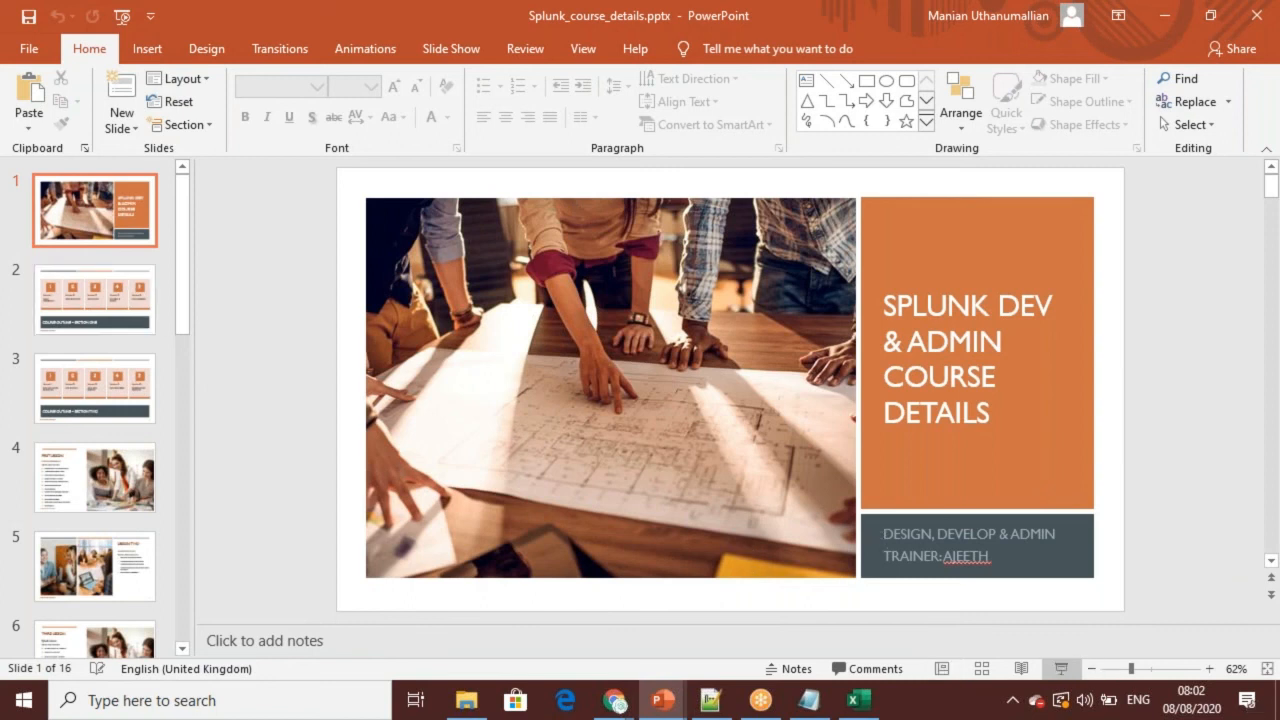
left_click(1061, 668)
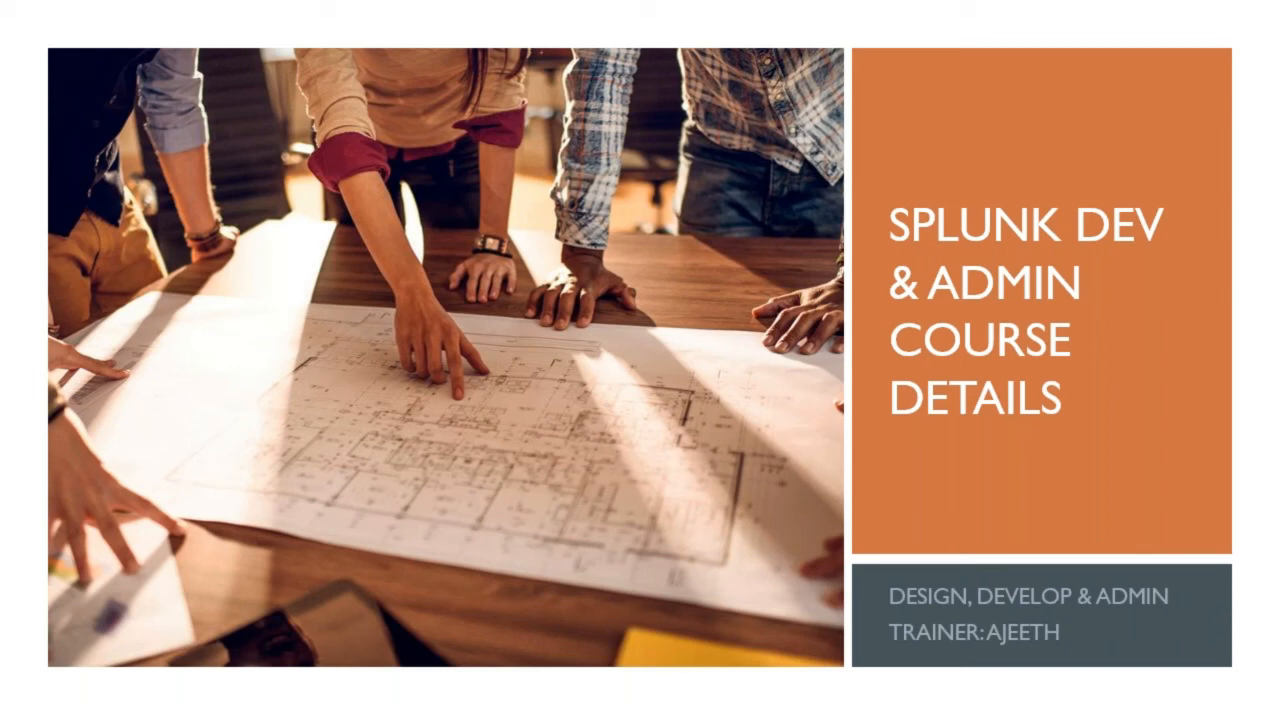
key("Right")
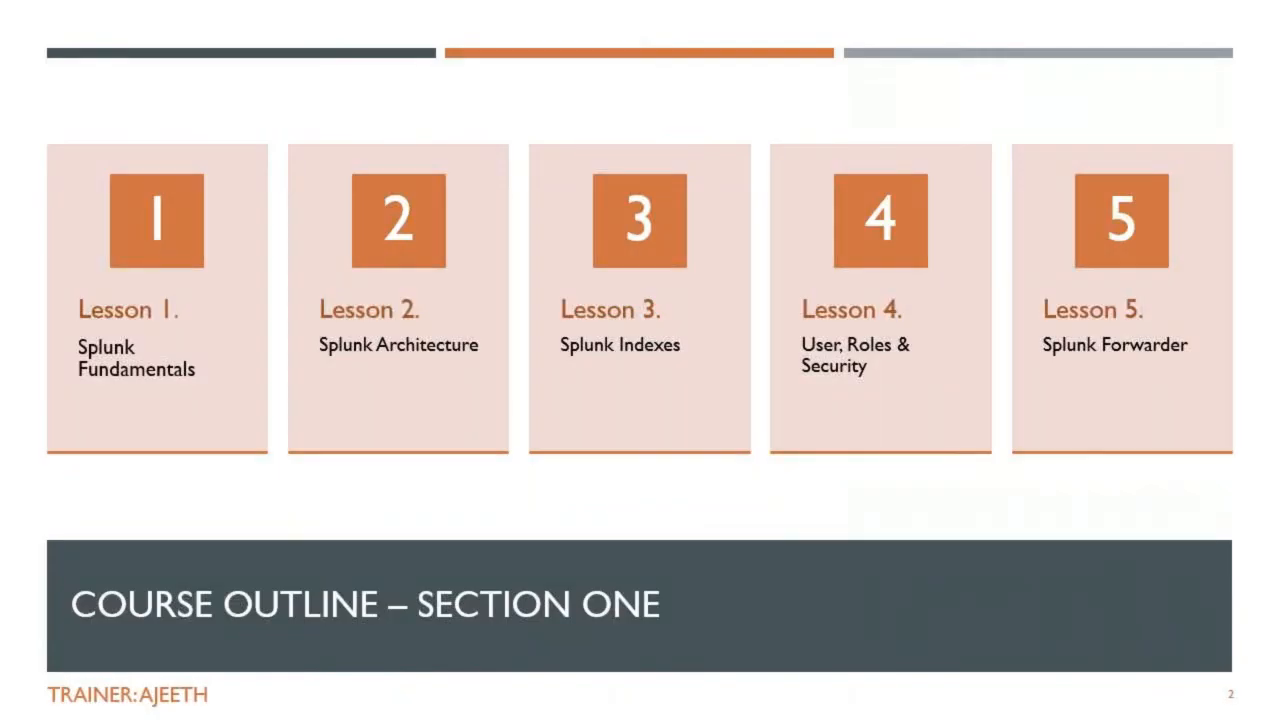